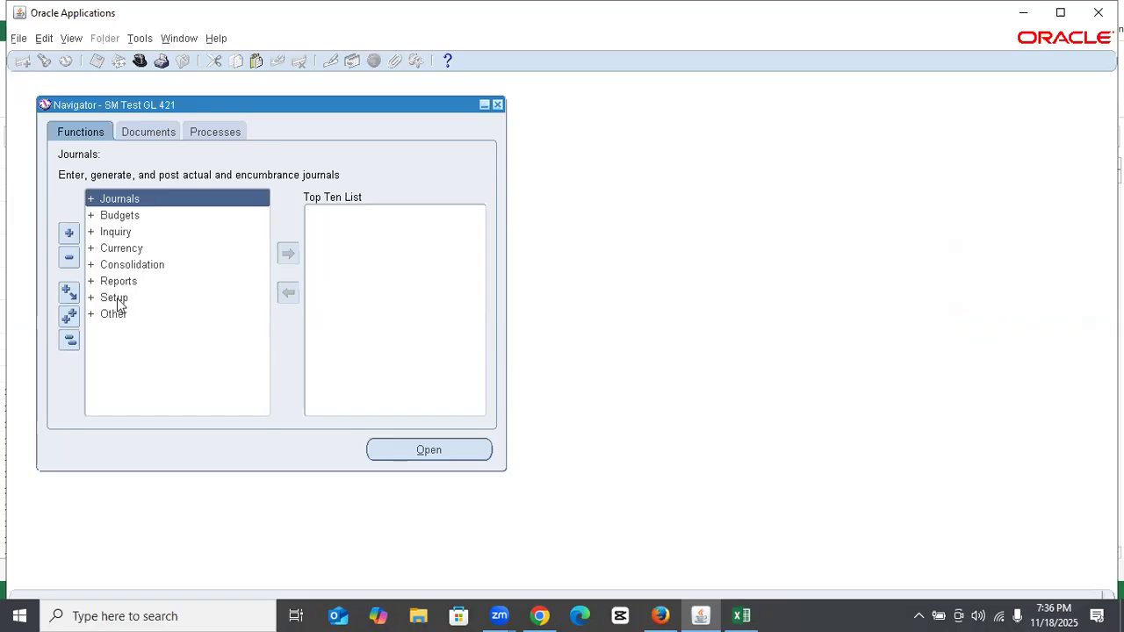
Open the Segment Values form for key flexfields from the Financials flexfields setup
double_click(118, 301)
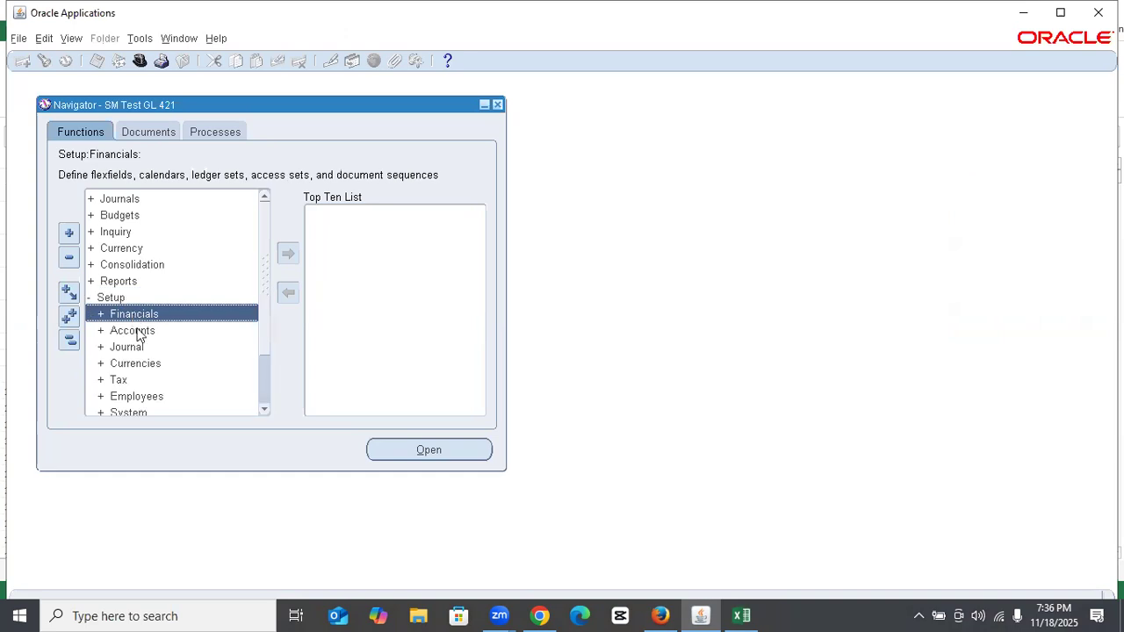
double_click(137, 318)
double_click(141, 334)
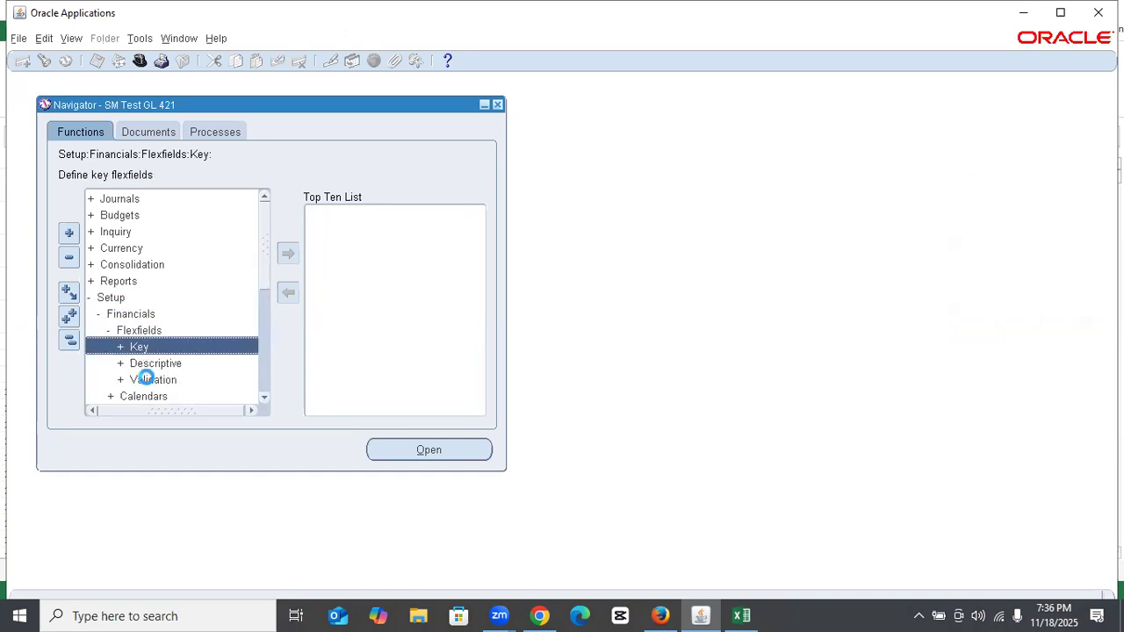
click(146, 378)
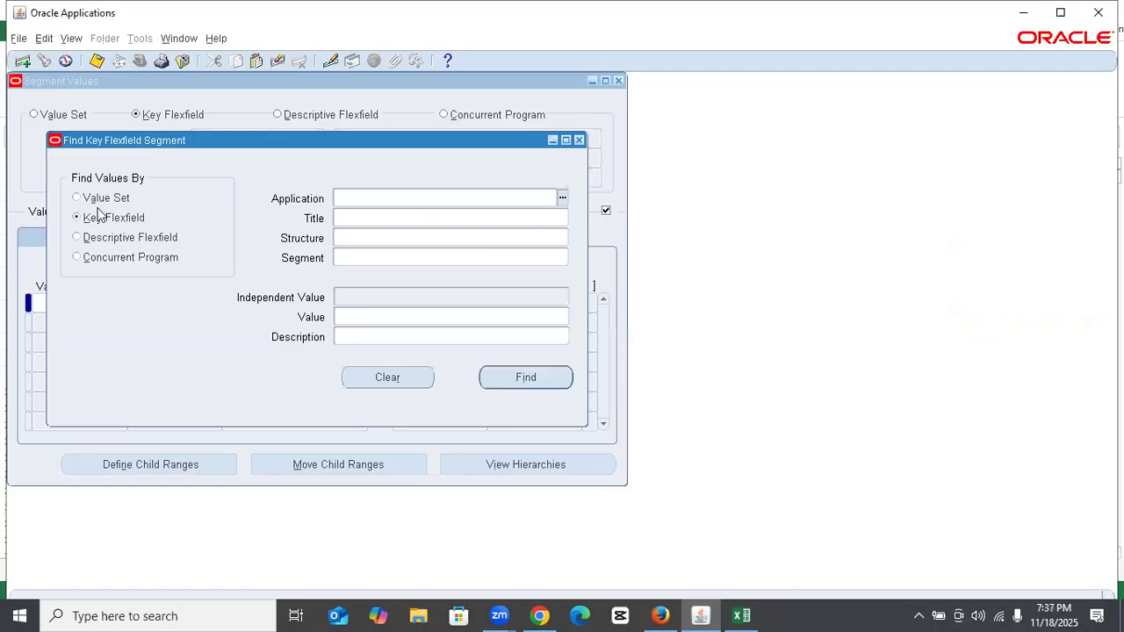
Find segment values by value set, using the SM Batch 55 Natural Account value set
click(83, 200)
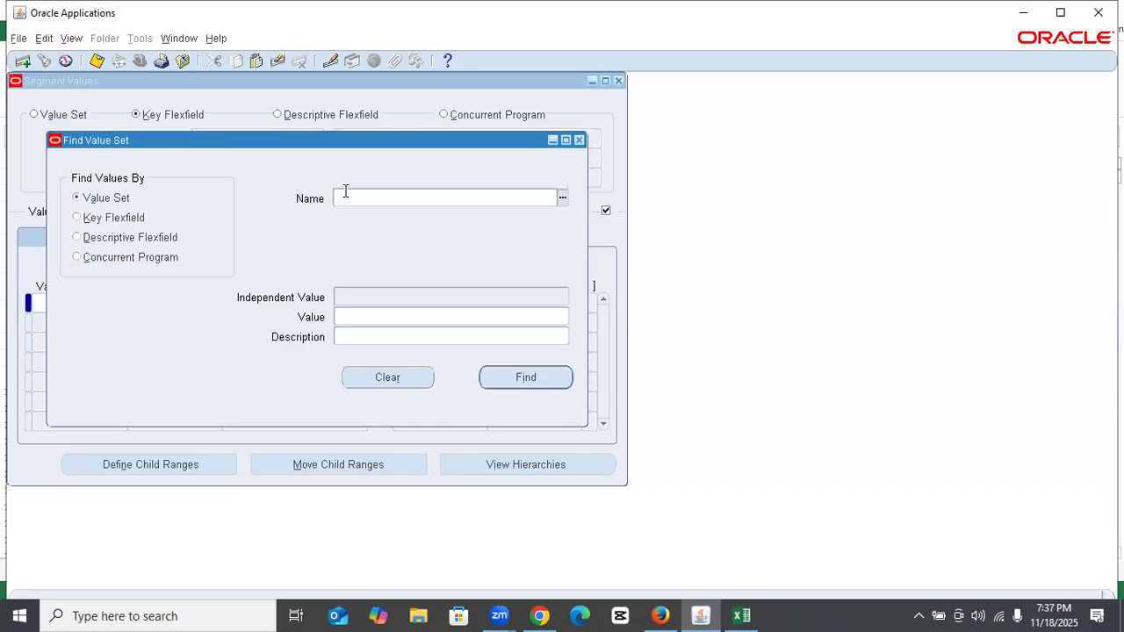
text(sm batch 55)
key(Tab)
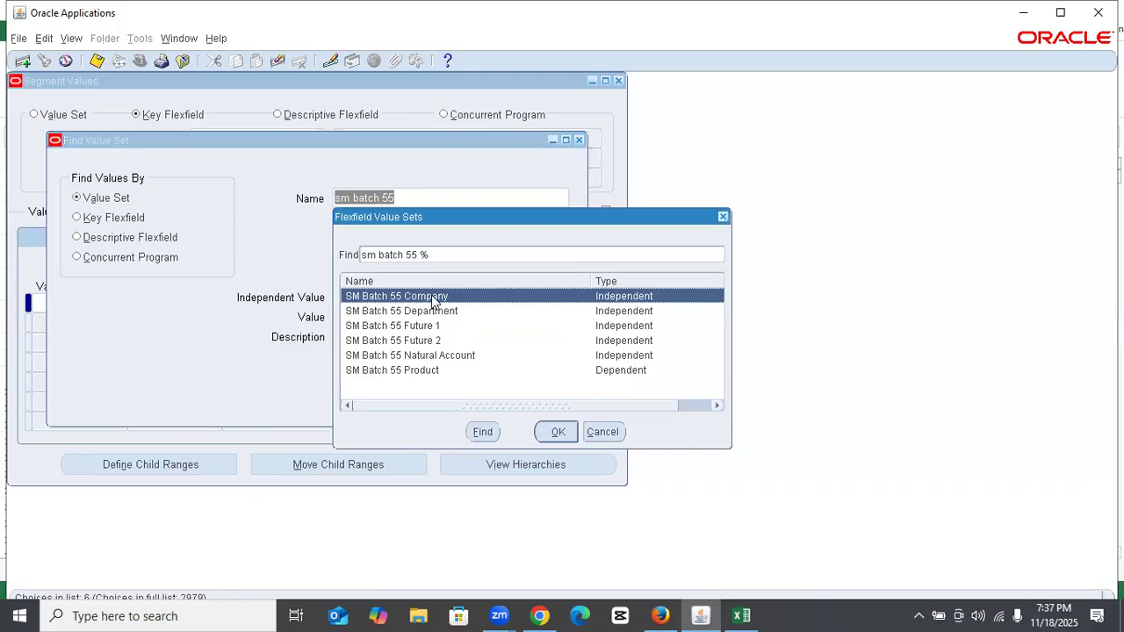
double_click(435, 356)
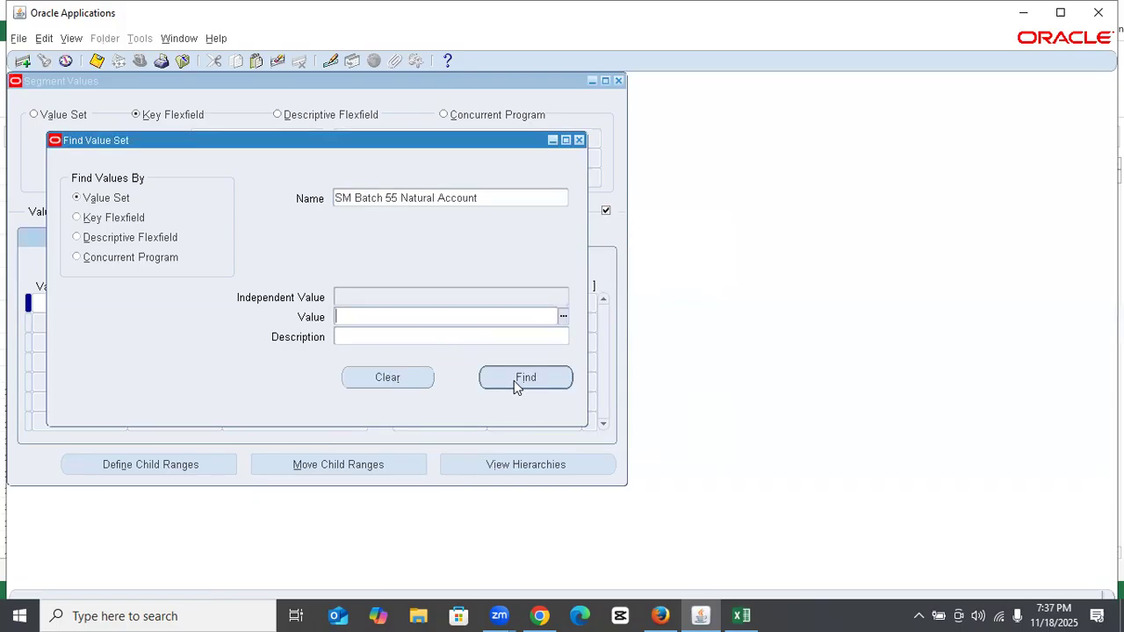
click(516, 379)
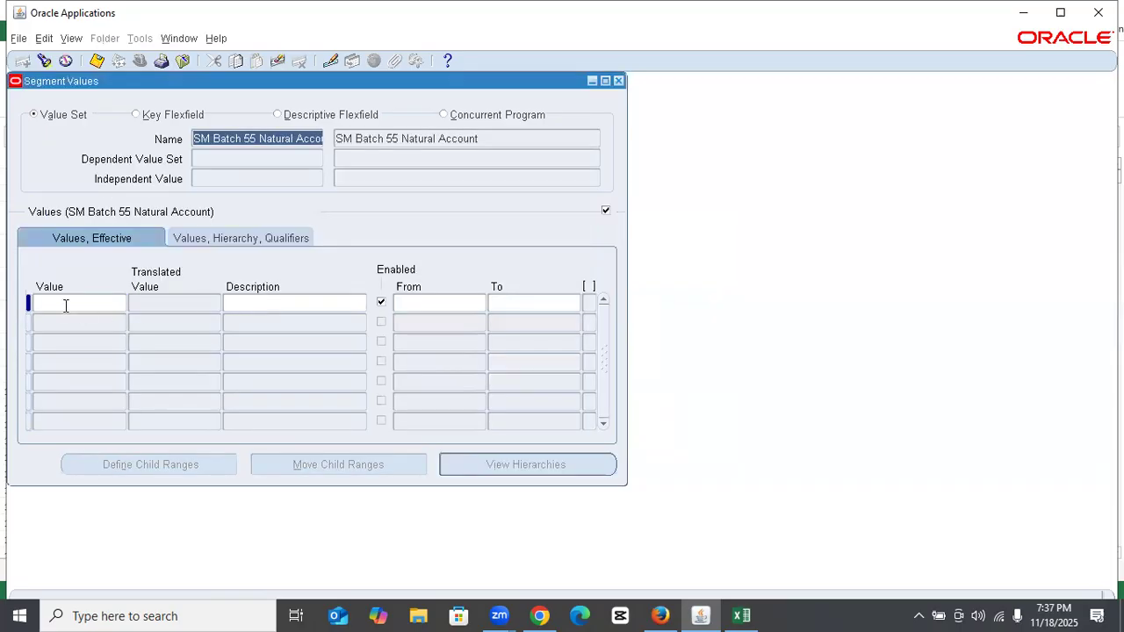
Enter the first segment value as 100000 with the description Equity
click(65, 305)
text(1000000)
key(Tab)
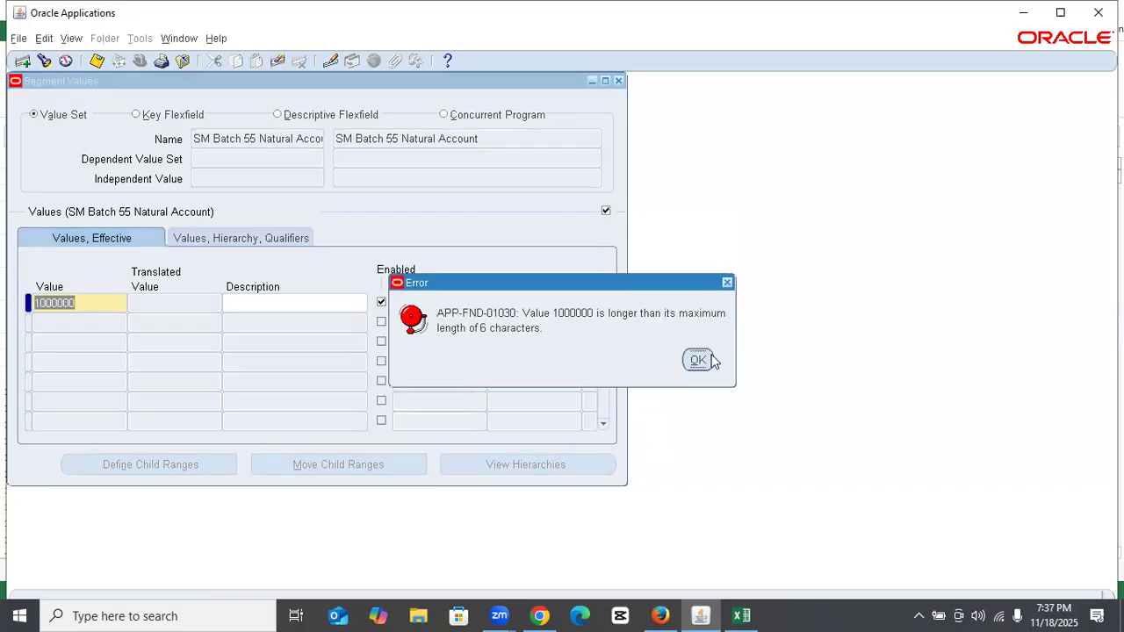
key(Return)
click(107, 304)
key(BackSpace)
key(Tab)
text(Equity)
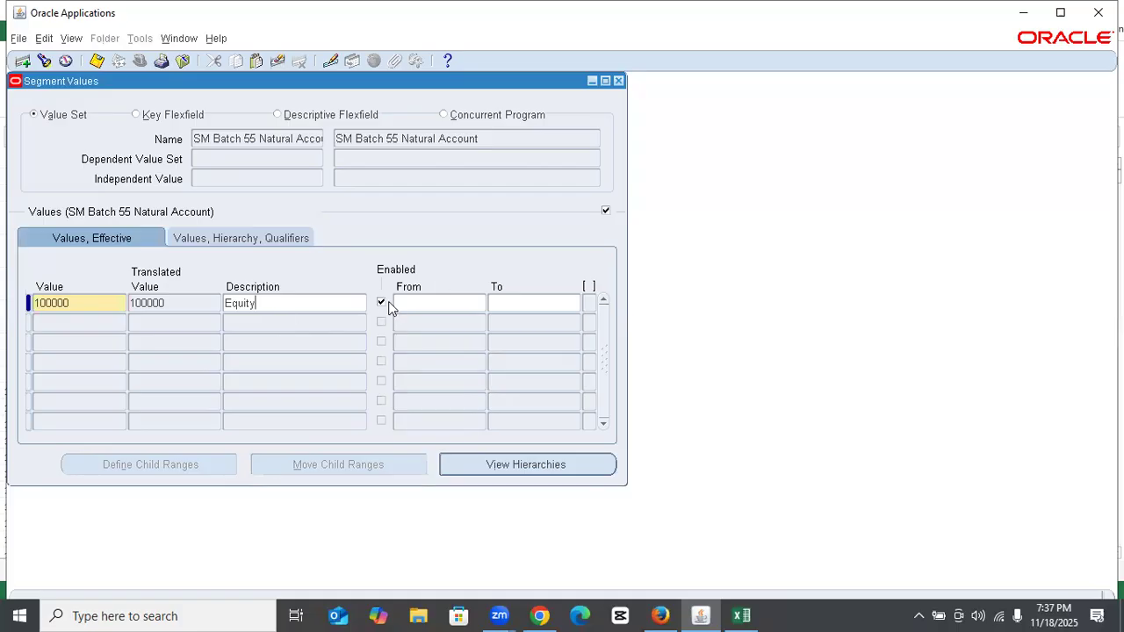
Mark the Equity value 100000 as a parent and set its level to 1
click(461, 302)
key(Tab)
key(Tab)
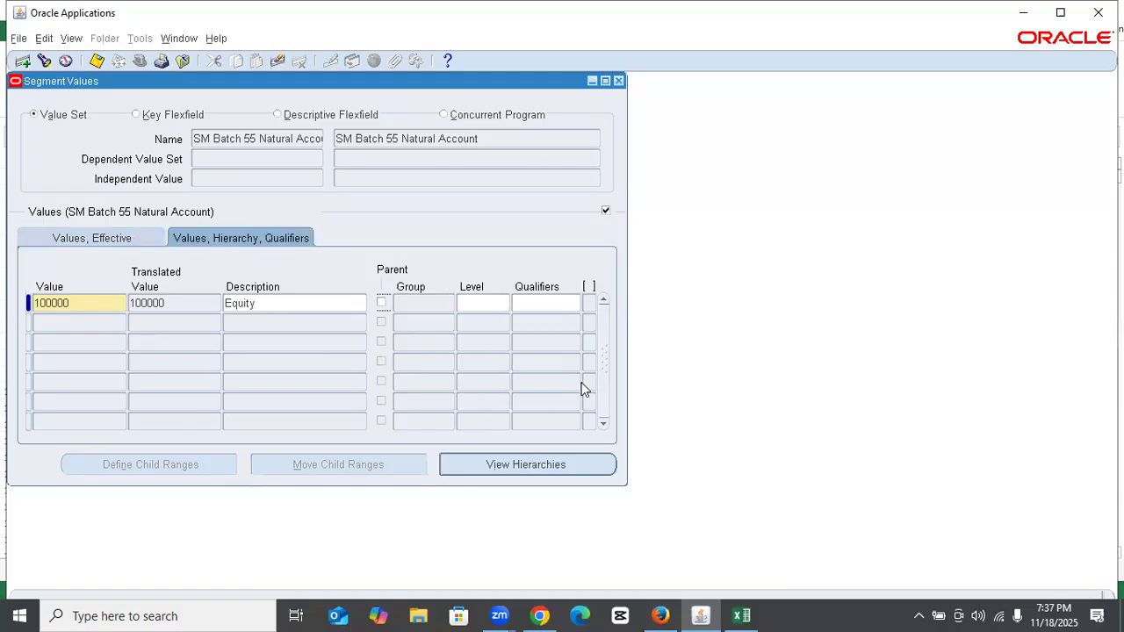
click(381, 302)
click(482, 303)
text(1)
key(Tab)
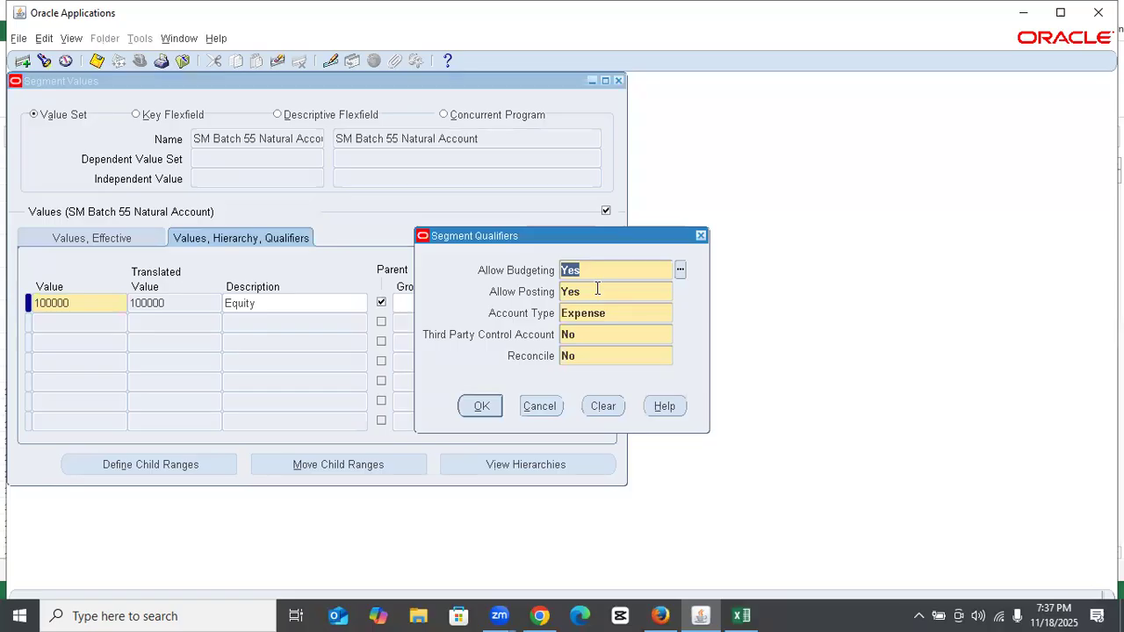
Set the Equity value's qualifiers to Allow Budgeting No, Allow Posting No and account type Ownership, and save the record
text(N)
key(Tab)
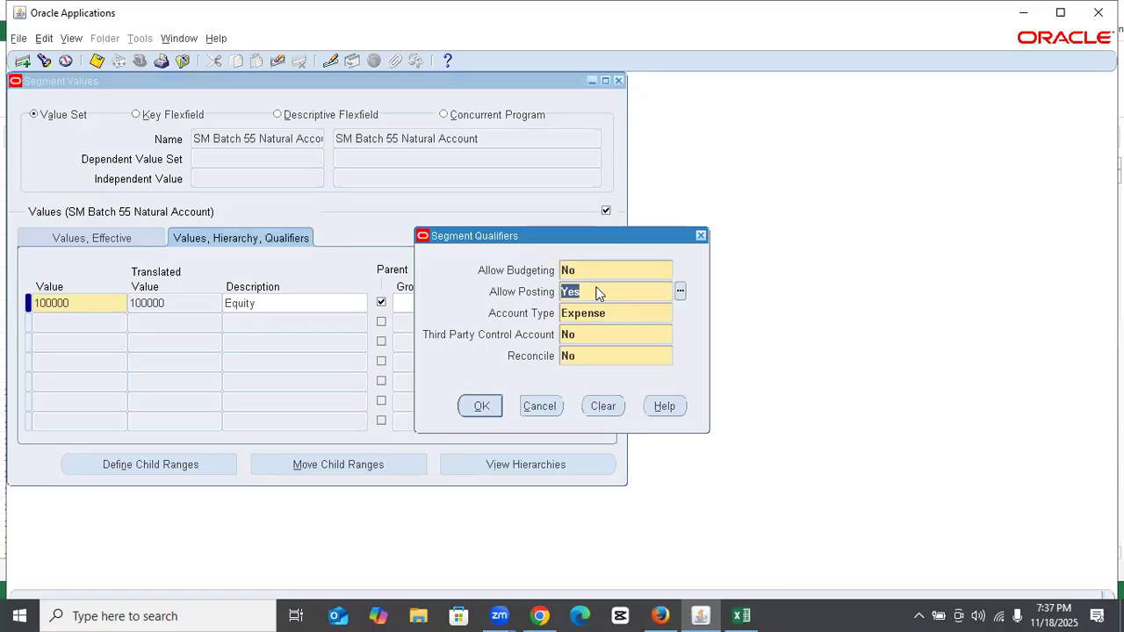
text(N)
key(Tab)
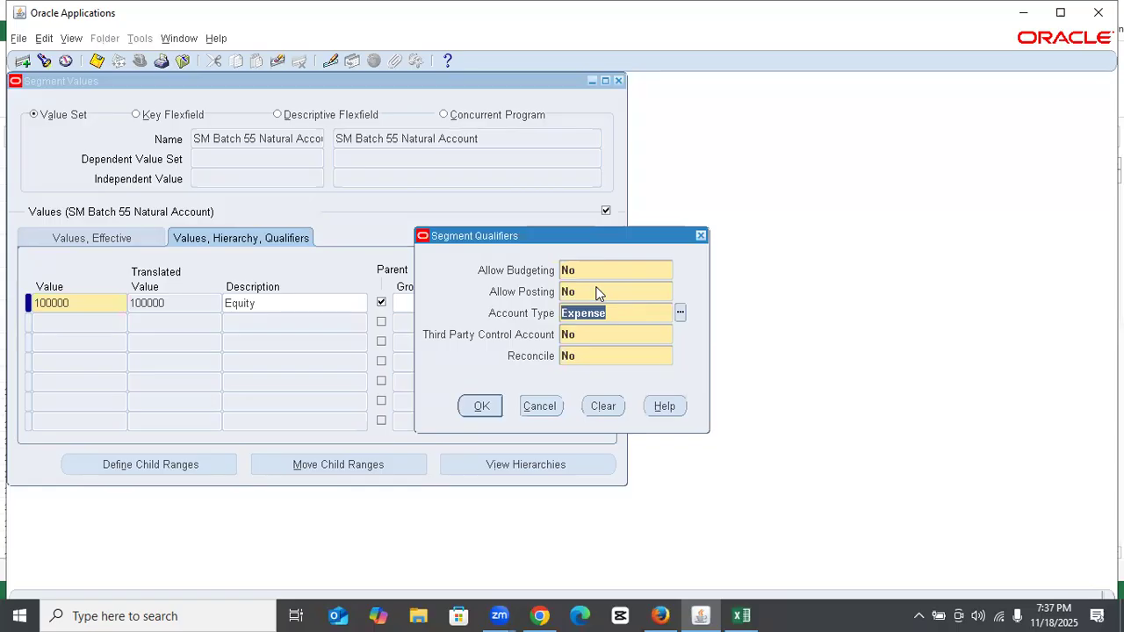
text(O)
key(Tab)
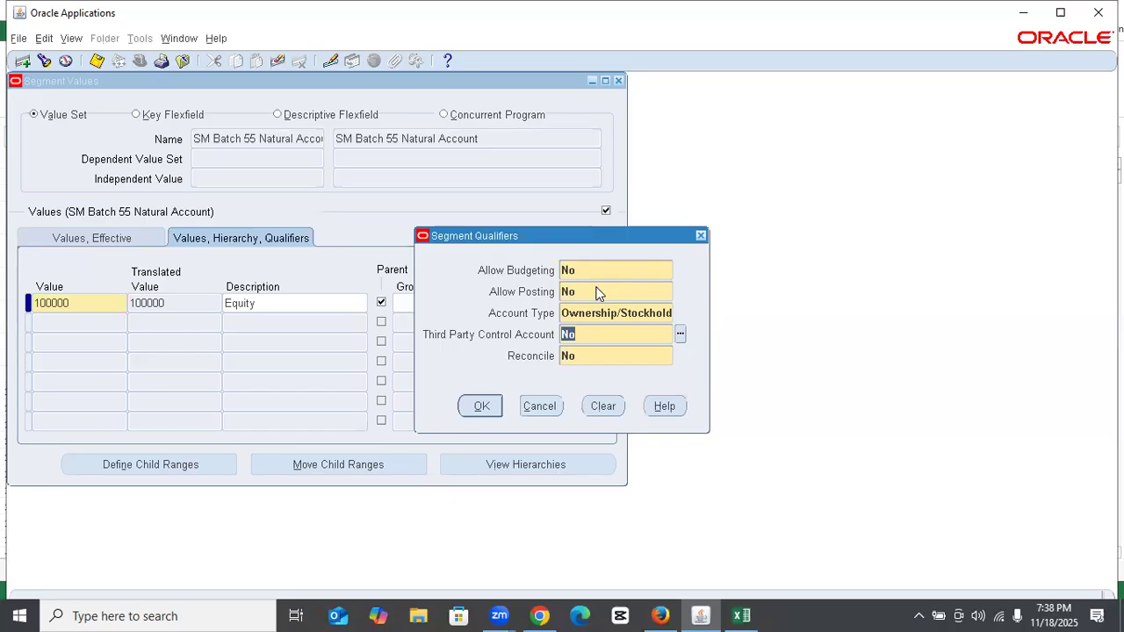
click(482, 407)
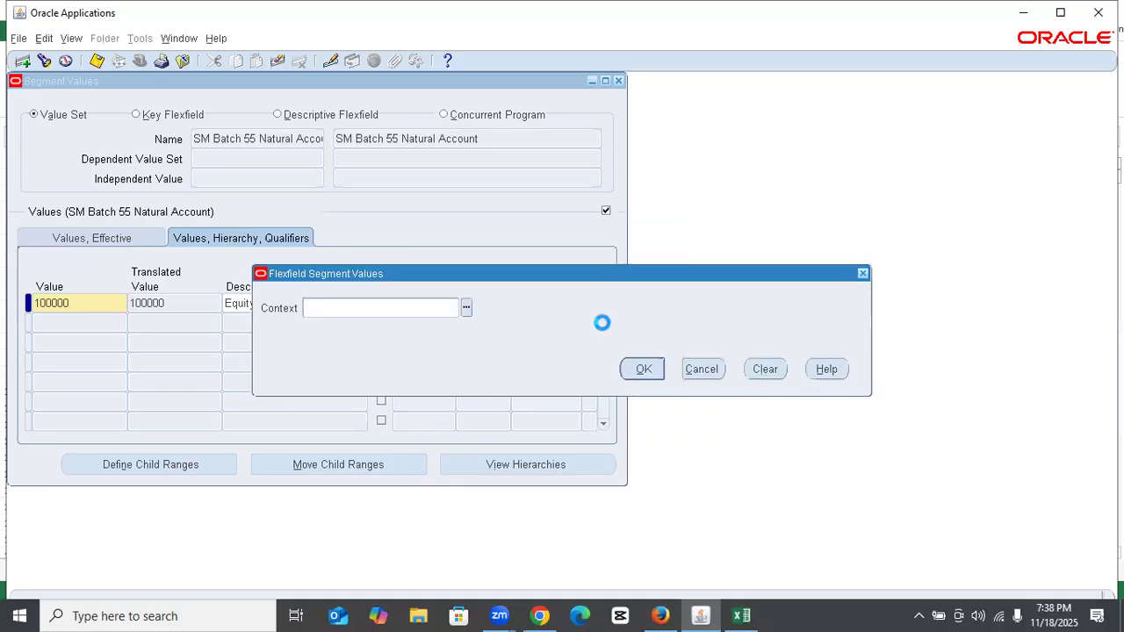
click(644, 369)
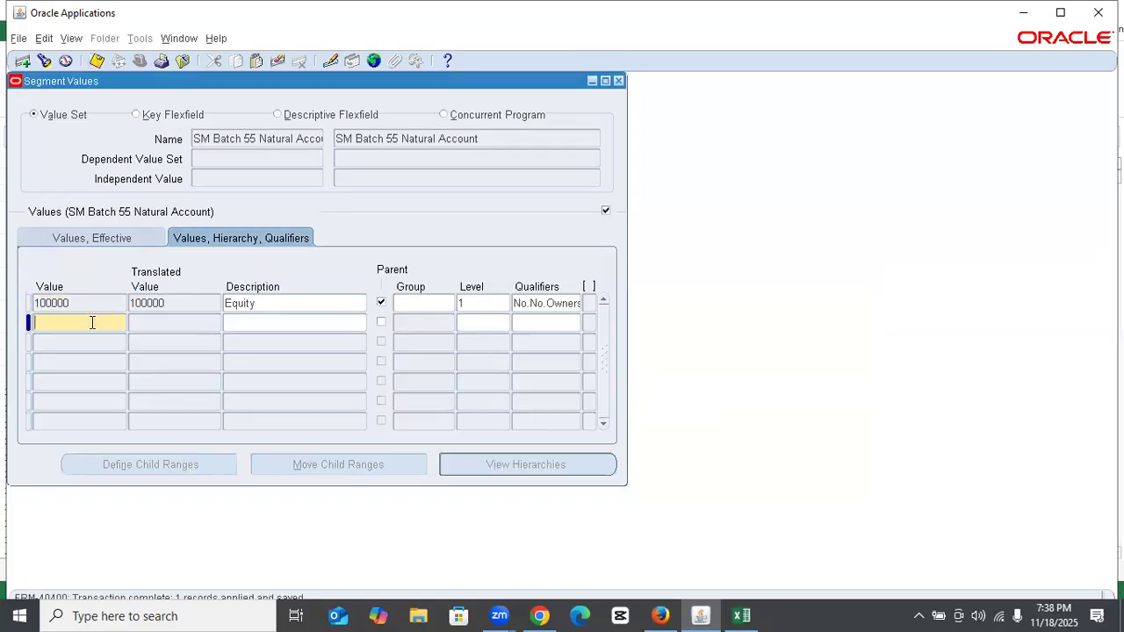
Add the value 110000 and fill its description with Share Capital and Reserve copied from the Chart of Accounts workbook in Excel
text(111)
text(0000)
key(Tab)
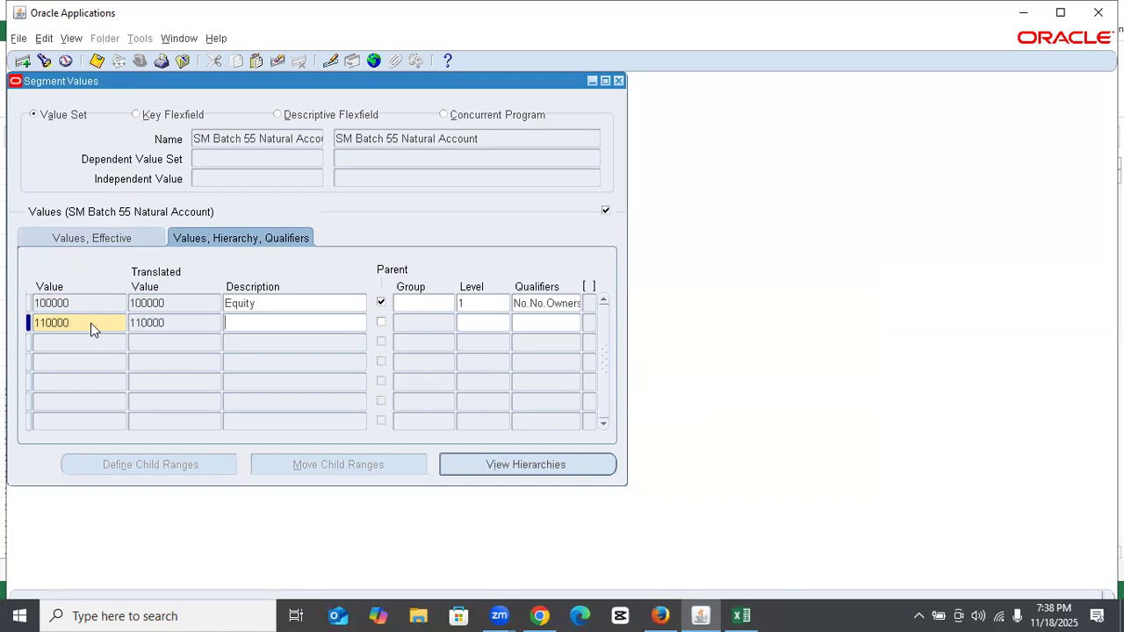
click(749, 614)
click(189, 230)
key(ctrl+c)
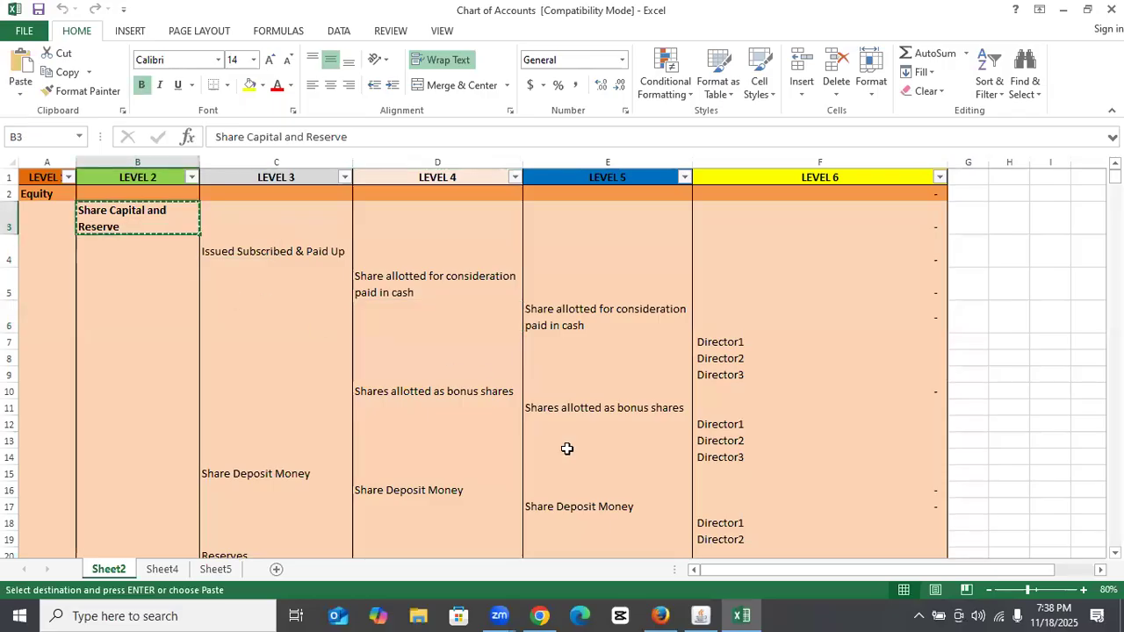
click(698, 614)
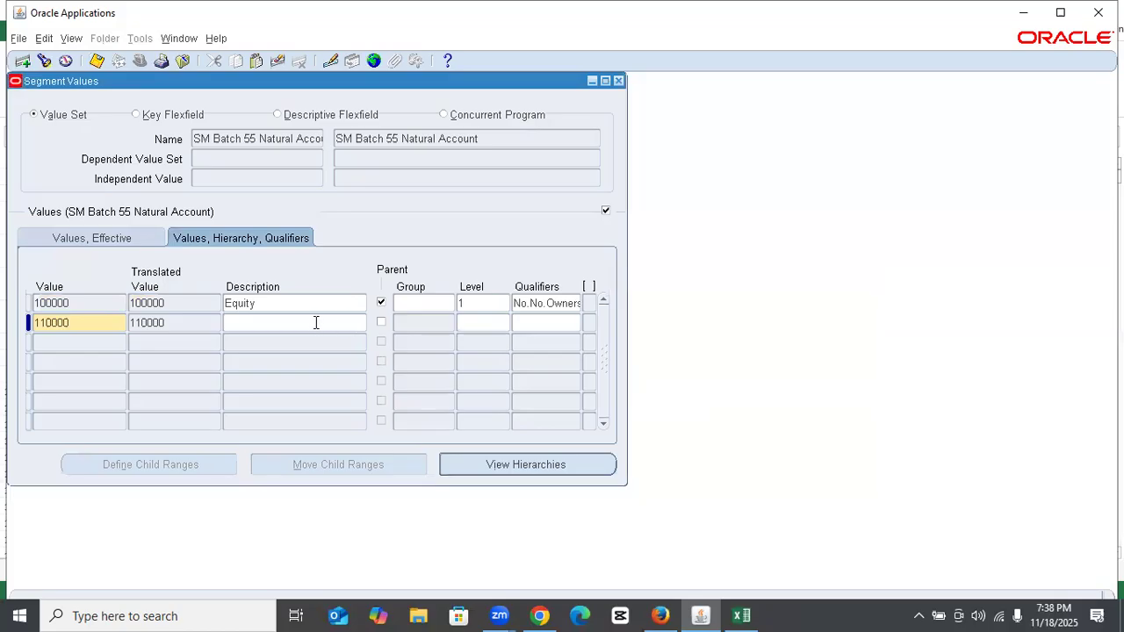
key(ctrl+v)
click(309, 326)
key(ctrl+v)
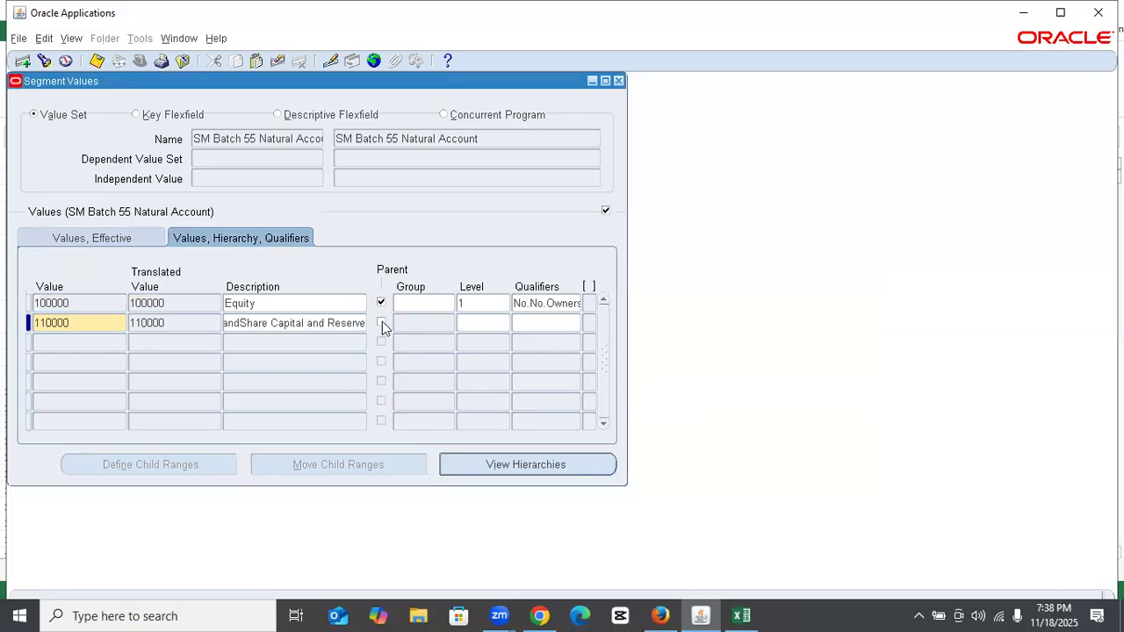
Mark value 110000 as a level 2 parent and correct its description to read Share Capital and Reserve
click(381, 323)
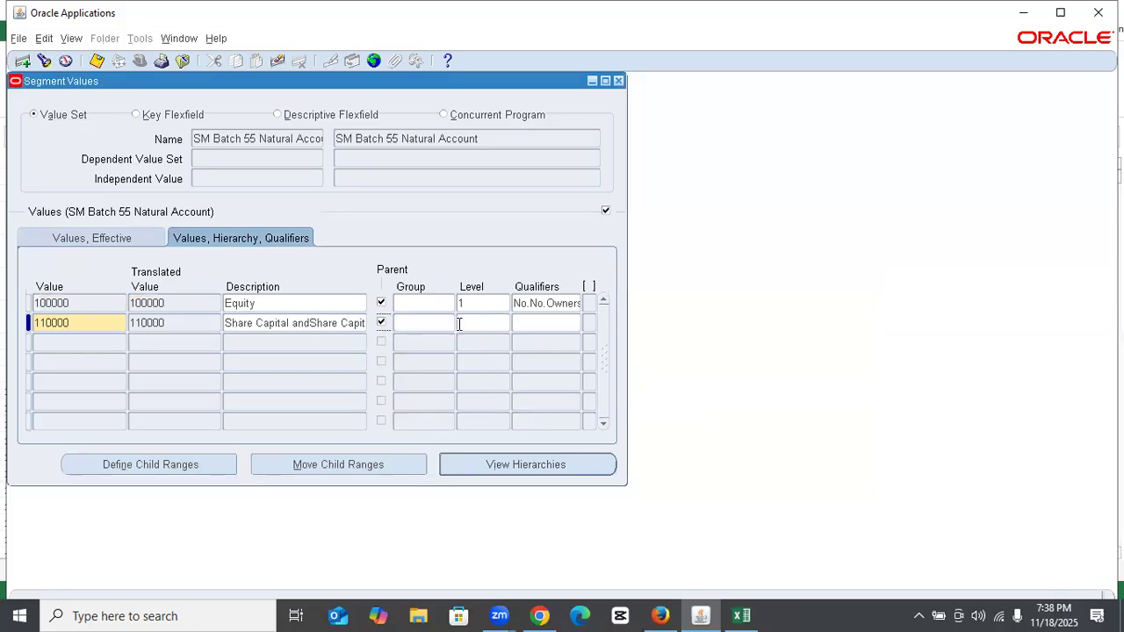
drag(340, 325, 367, 324)
click(327, 324)
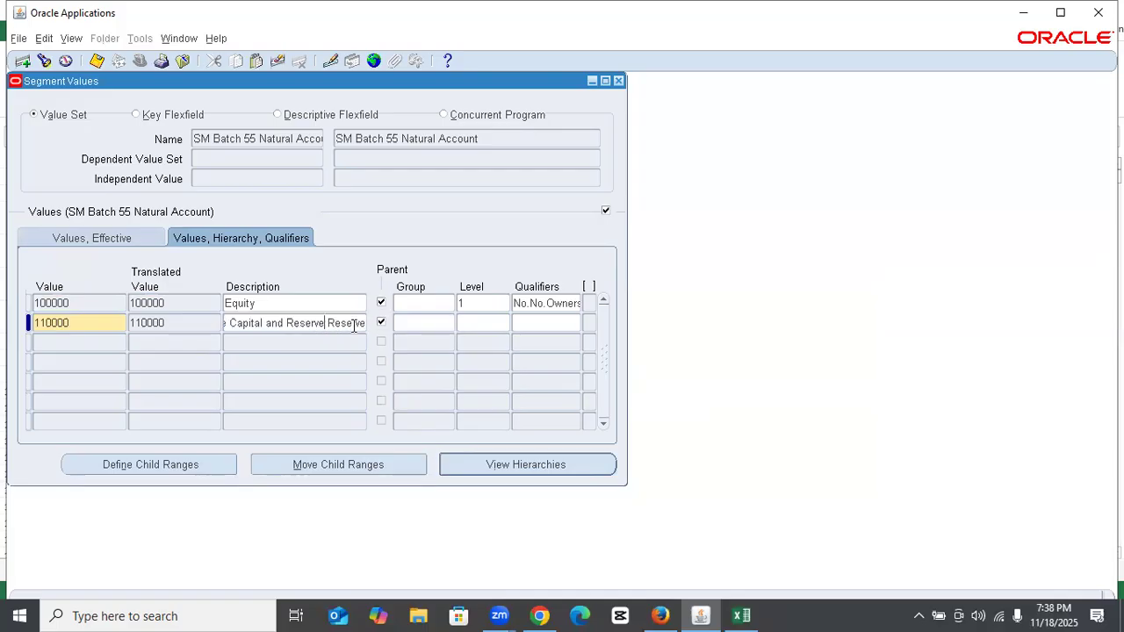
drag(230, 323, 396, 326)
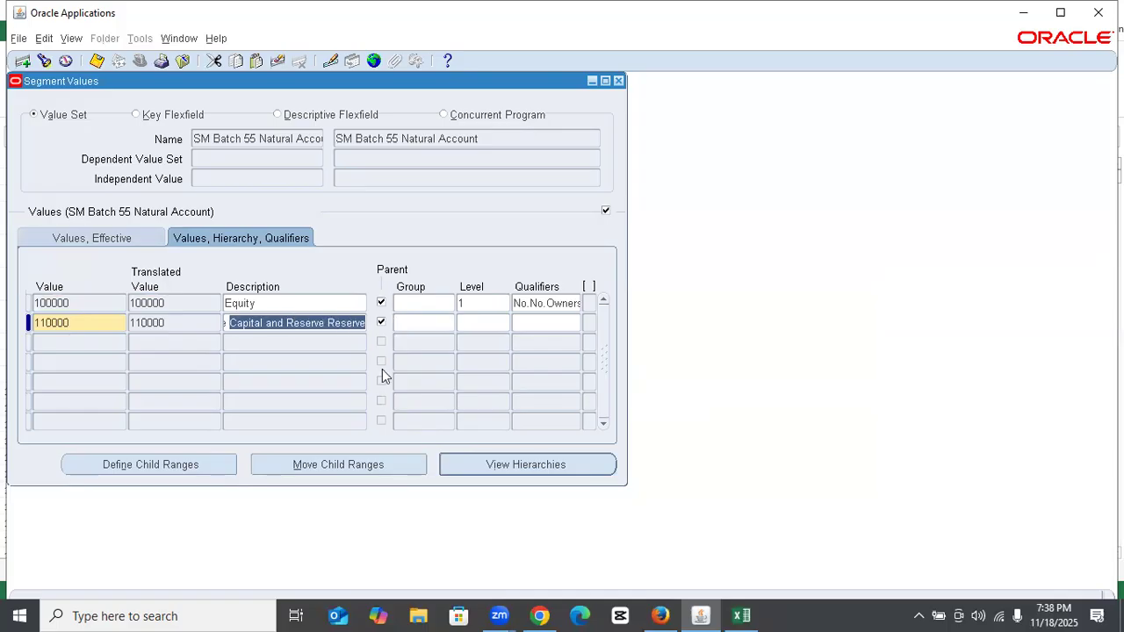
key(BackSpace)
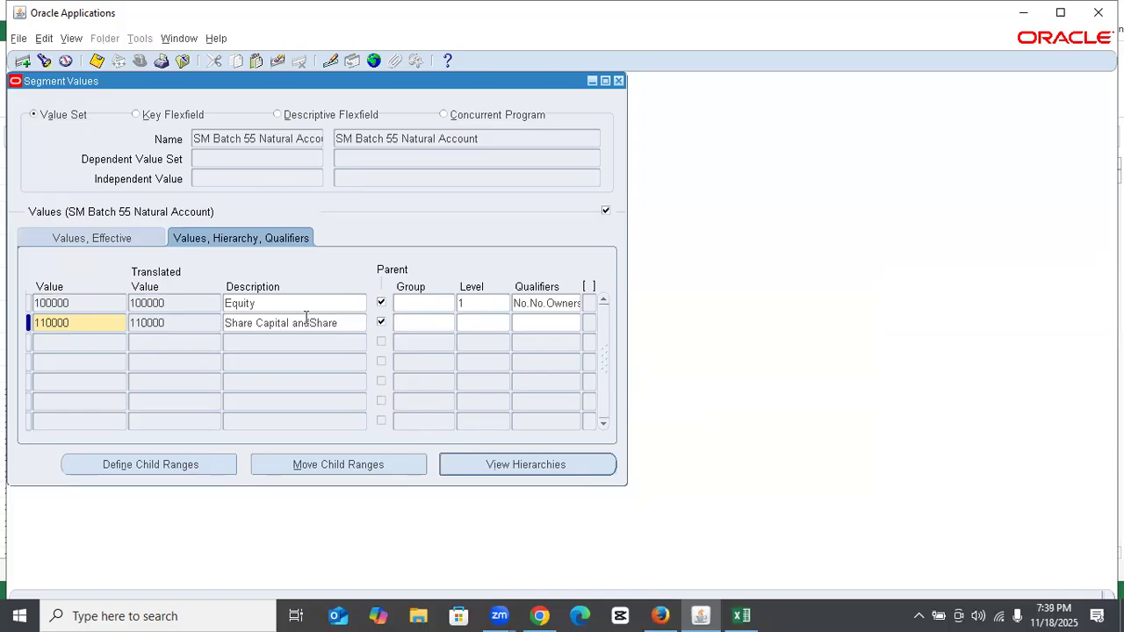
drag(342, 323, 197, 314)
key(ctrl+v)
click(476, 329)
text(2)
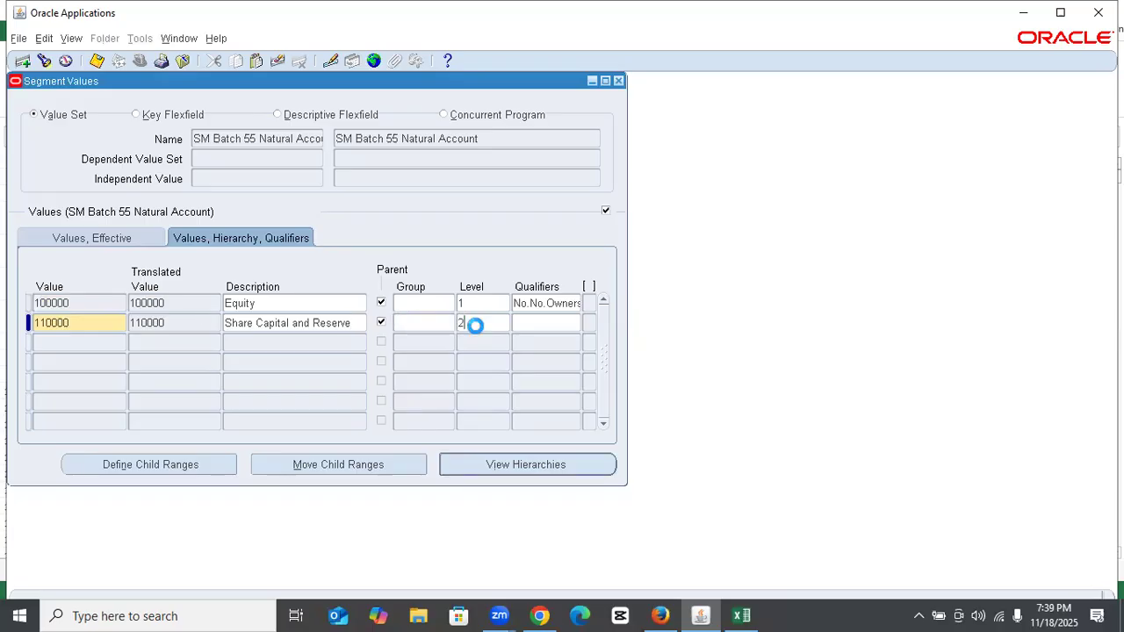
Set the qualifiers of value 110000 to Allow Budgeting No, Allow Posting No and account type Ownership, and save the record
key(Tab)
text(n)
key(Tab)
text(n)
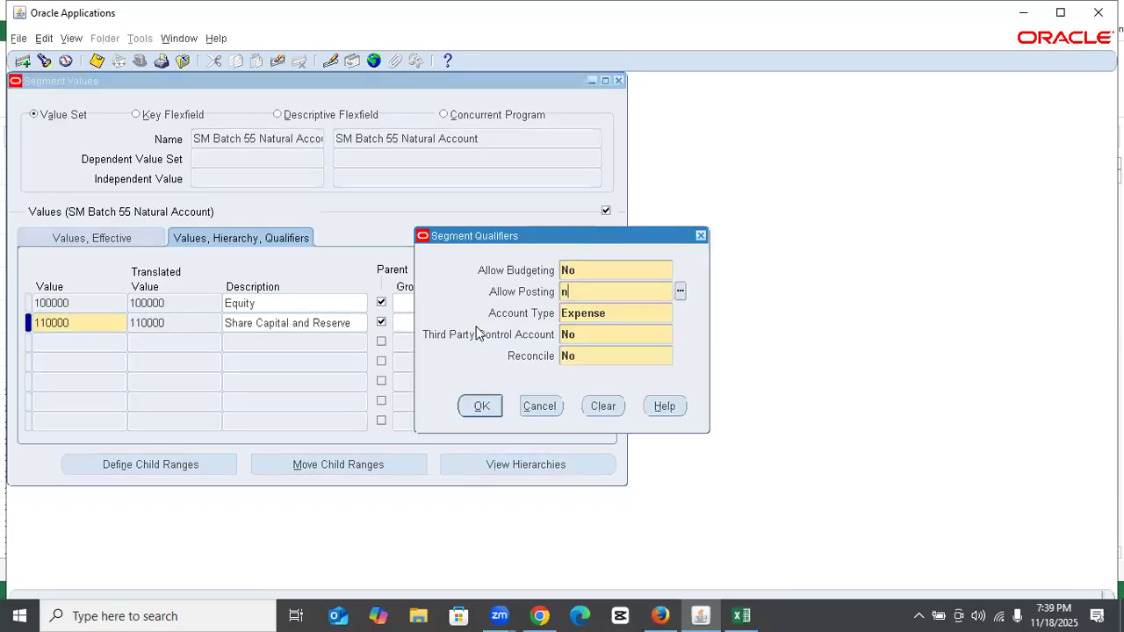
key(Tab)
text(o)
key(Return)
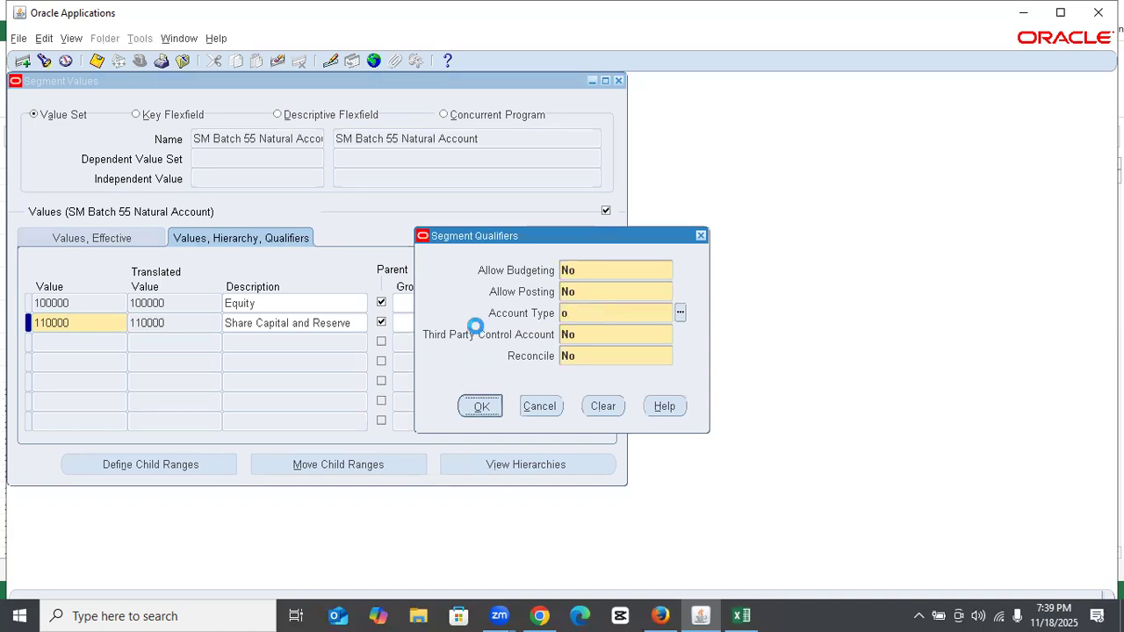
key(Return)
key(ctrl+s)
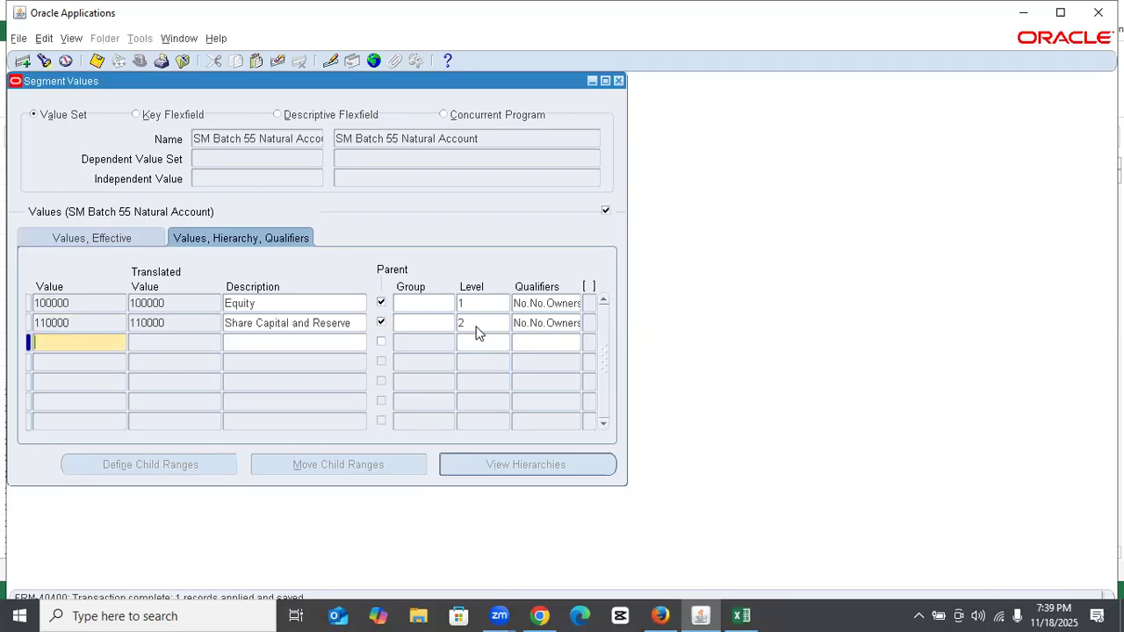
Add the value 111000 as a level 3 parent, copying its description Issued Subscribed & Paid Up from the Excel Chart of Accounts workbook
text(111000)
click(736, 614)
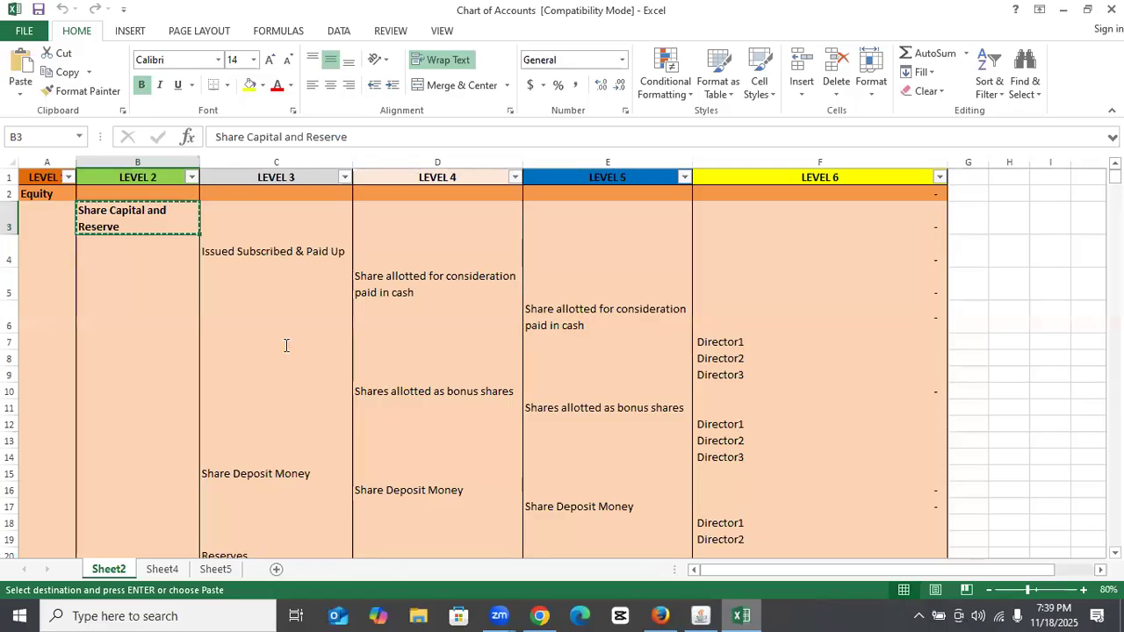
key(alt+Tab)
click(460, 344)
Set the qualifiers of value 111000 to Allow Budgeting No, Allow Posting No and account type Ownership, and save the record
key(Tab)
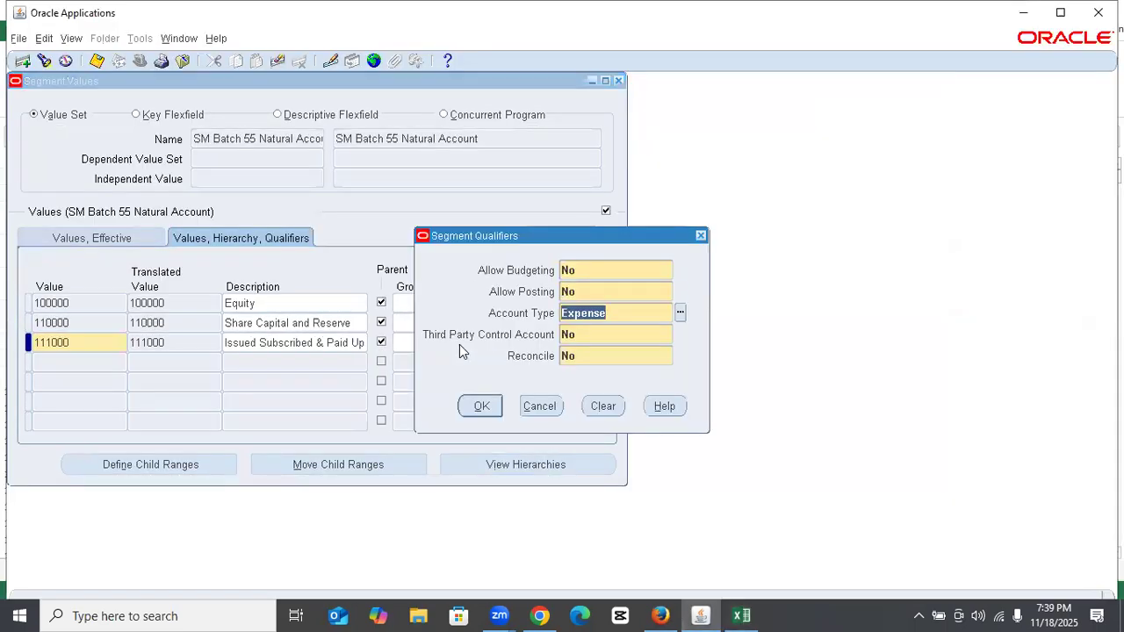
text(o)
key(Return)
key(Return)
key(ctrl+s)
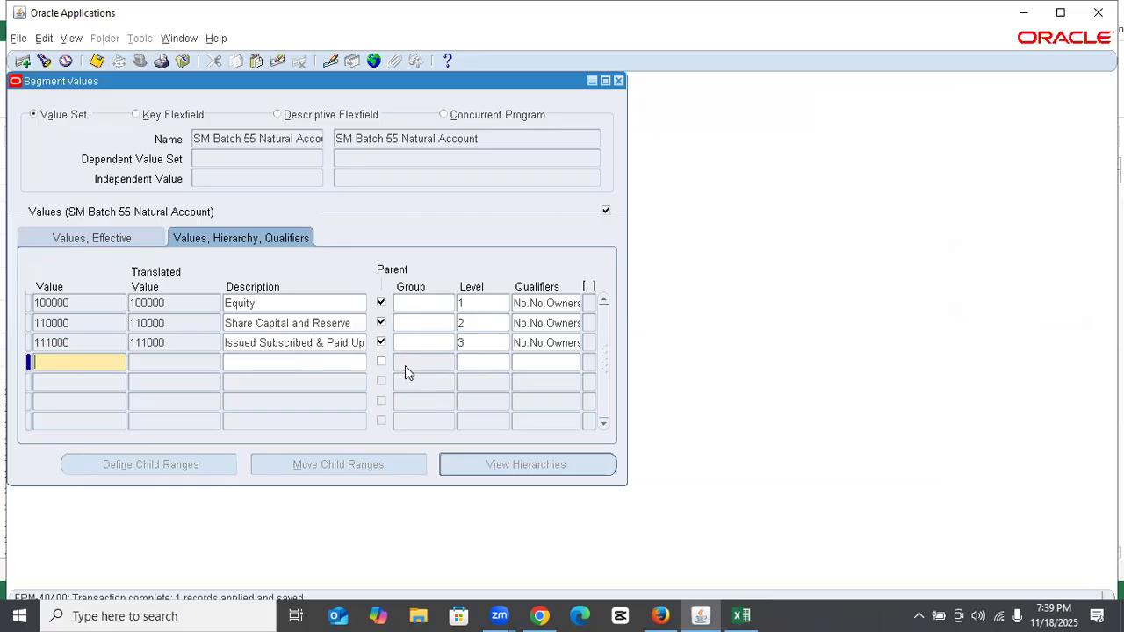
Add the value 111100 as a level 4 parent, copying the description Share allotted for consideration paid in cash from the Excel workbook
text(111100)
key(Tab)
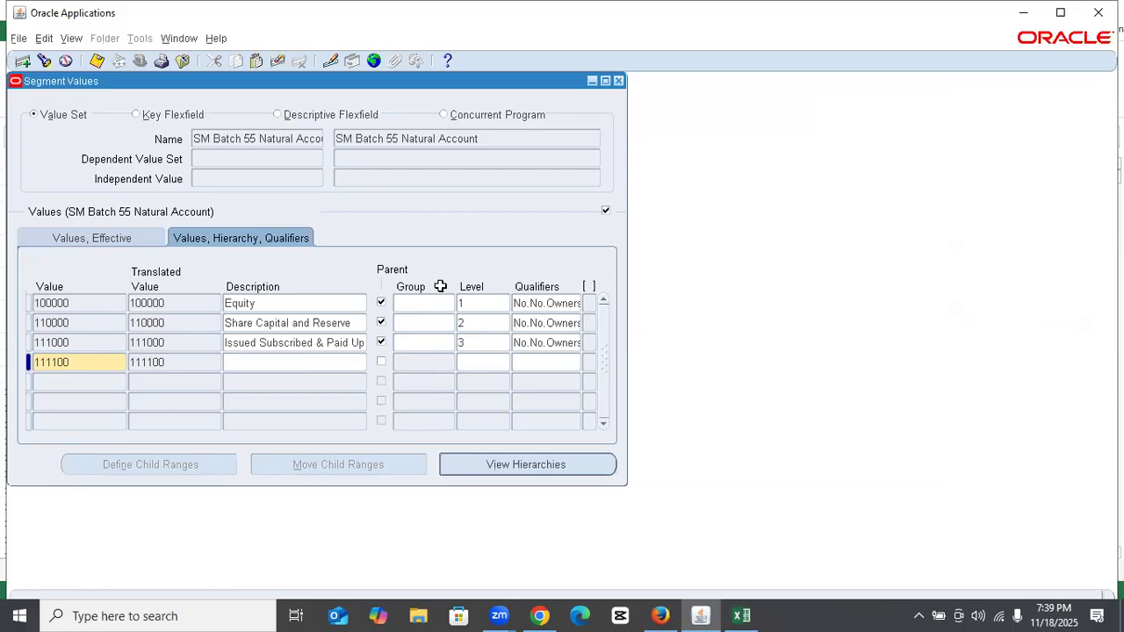
key(ctrl+c)
click(703, 616)
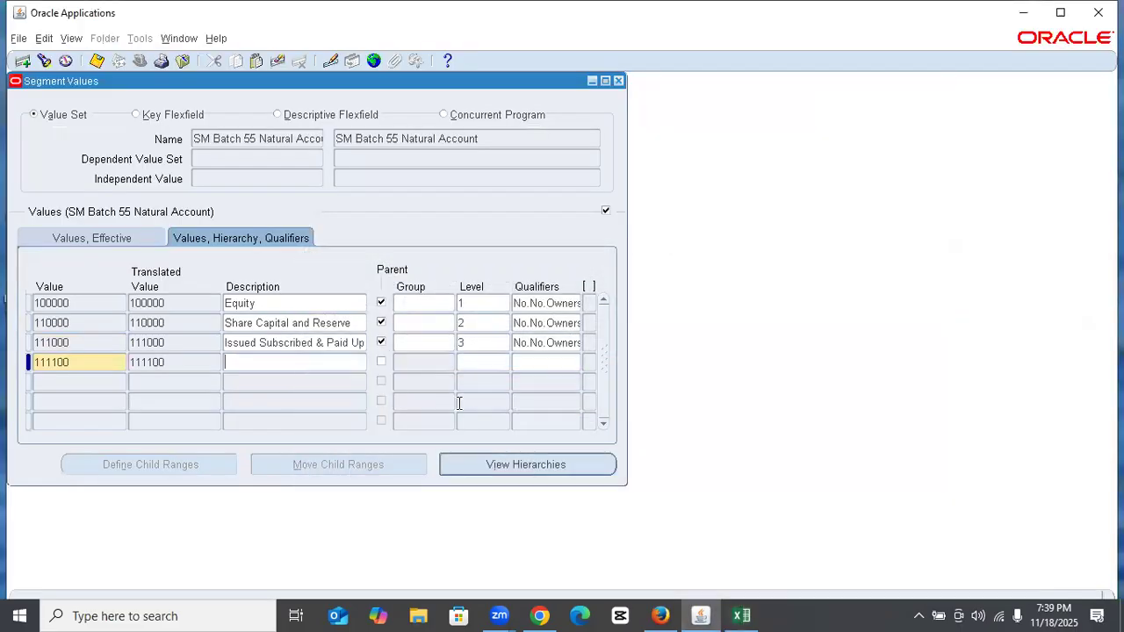
key(ctrl+v)
click(381, 361)
click(474, 363)
text(4)
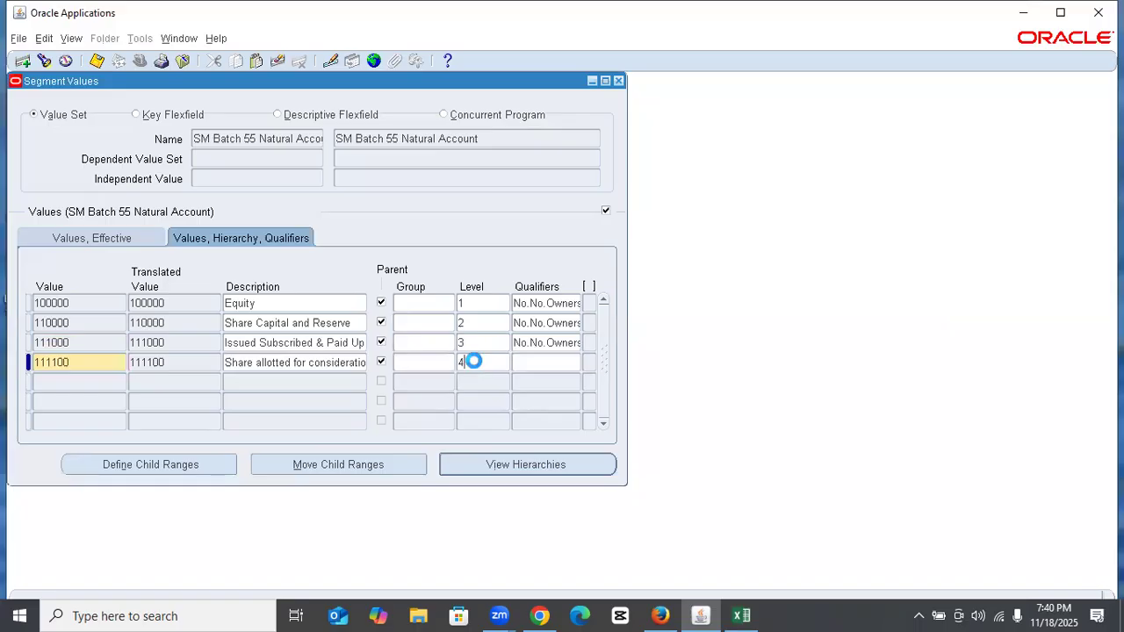
Set the qualifiers of value 111100 to Allow Budgeting No, Allow Posting No and account type Ownership, and save the record
key(Tab)
text(n)
key(Tab)
text(n)
key(Tab)
text(o)
key(Return)
key(ctrl+s)
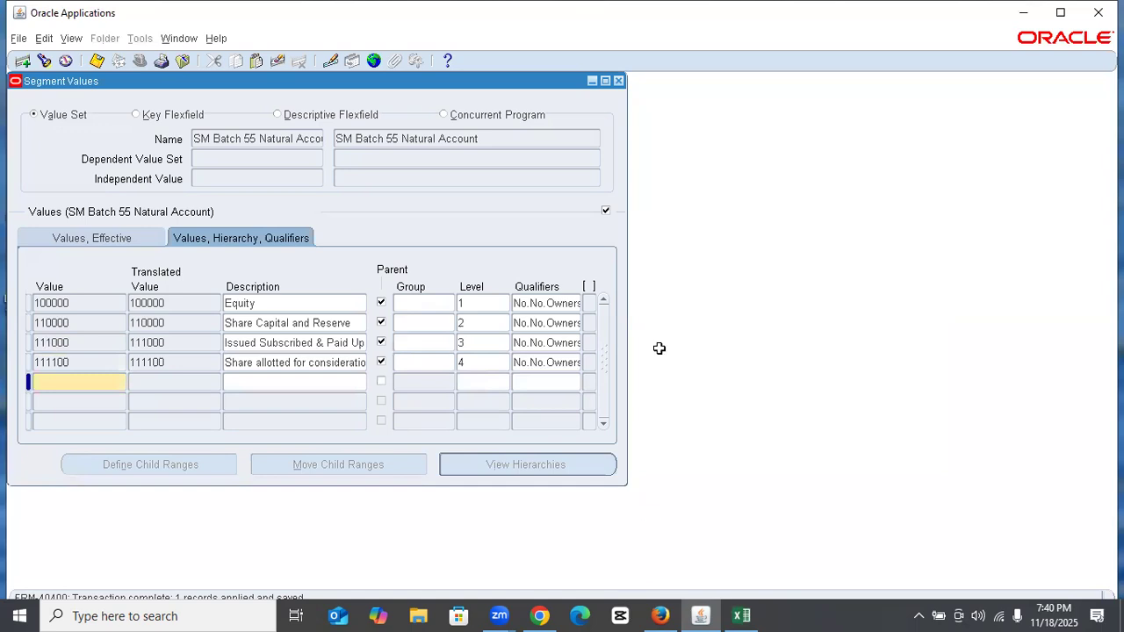
Switch to the Excel Chart of Accounts workbook, hide the LEVEL 5 column and select the first Director1 entry under LEVEL 6
key(alt+Tab)
click(606, 162)
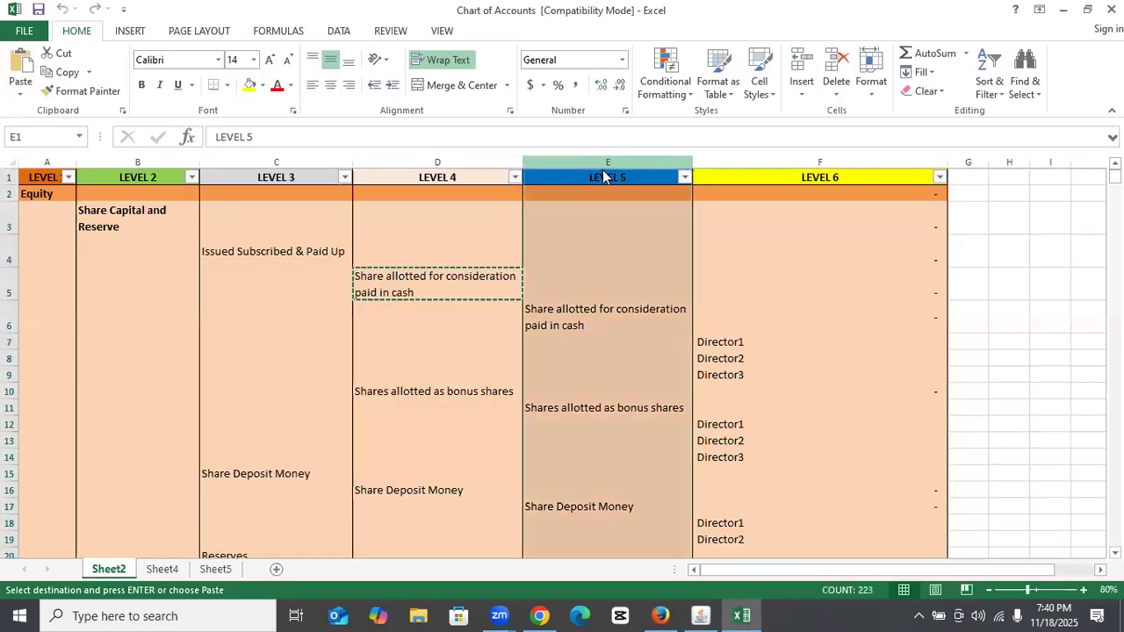
right_click(605, 166)
click(641, 381)
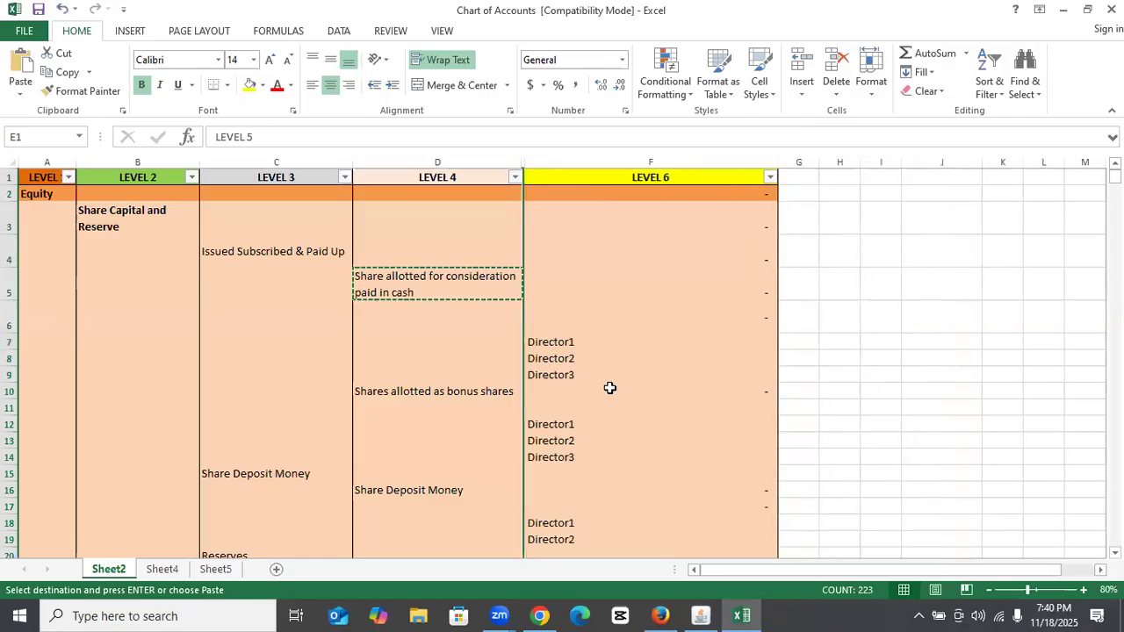
click(609, 390)
click(567, 344)
Back in Oracle Applications, add the non-parent value 111101 with the description Director 1 at level 5
click(700, 616)
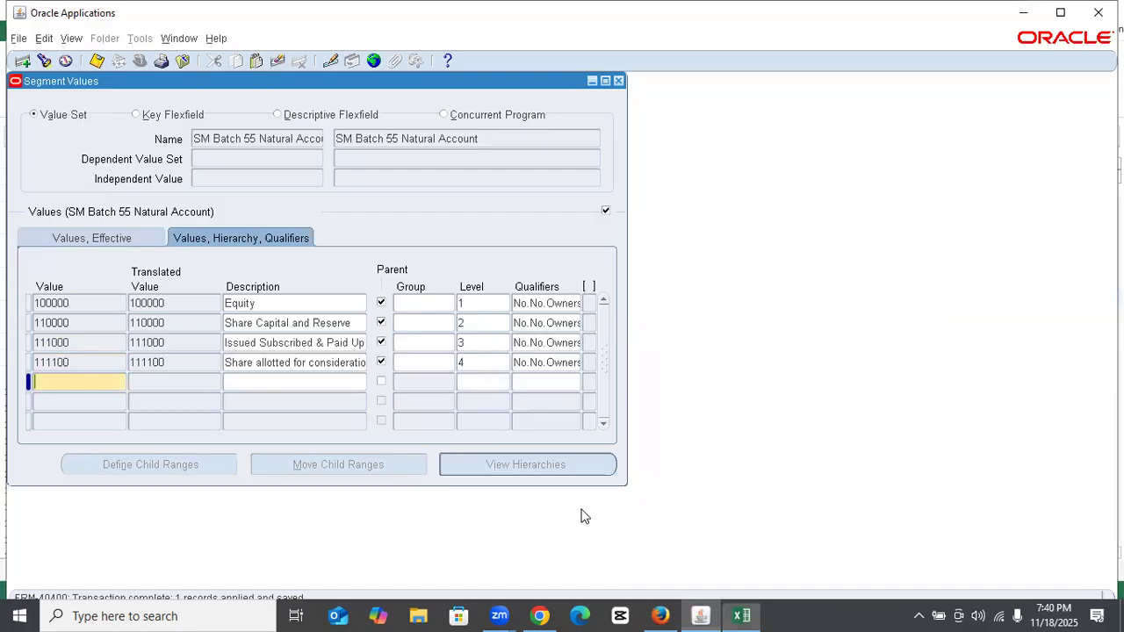
text(1)
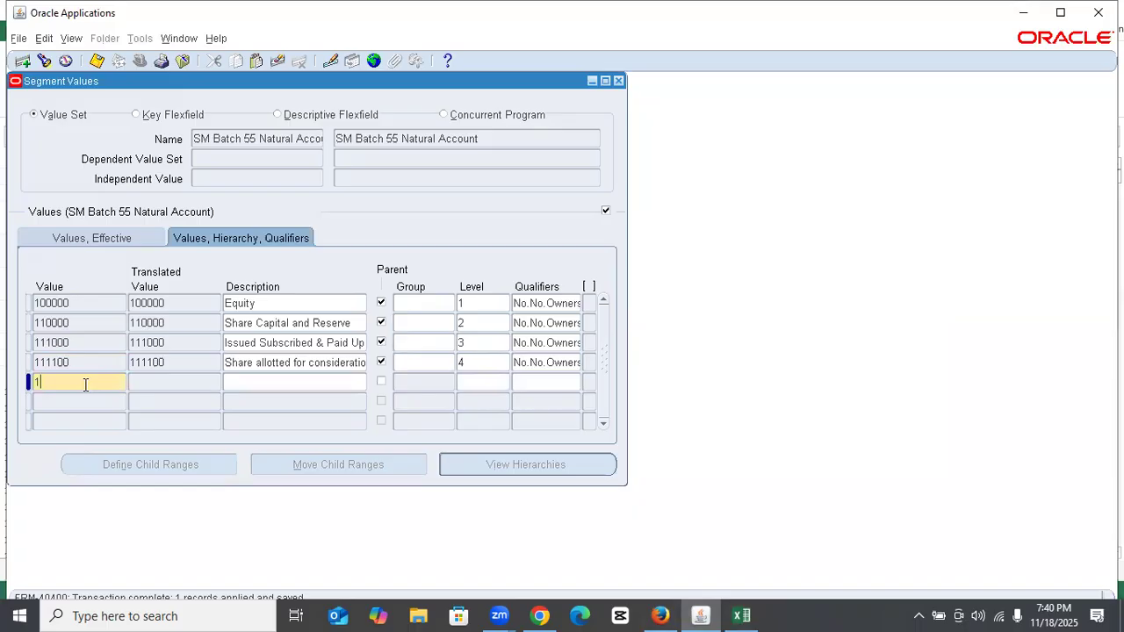
text(11101)
key(Tab)
text(D)
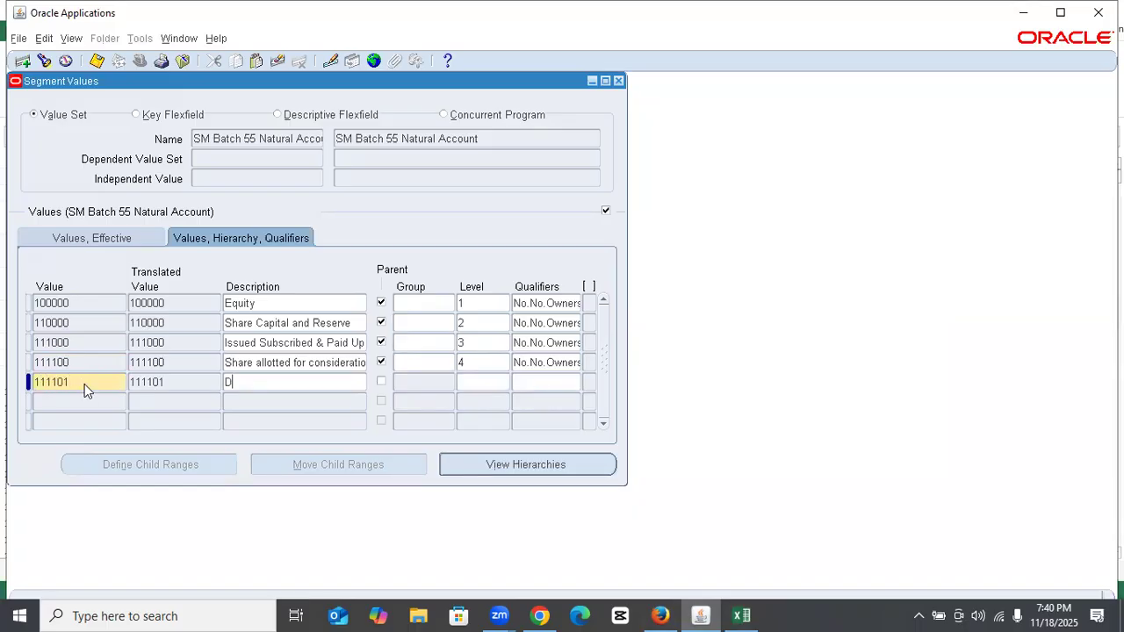
text(irector 1)
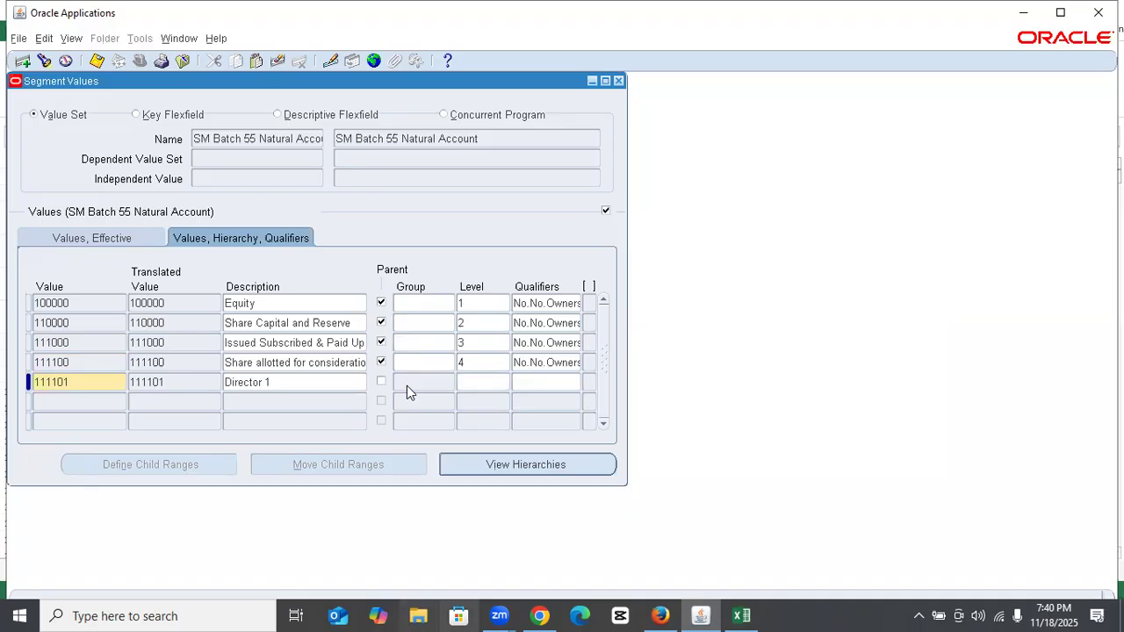
click(493, 383)
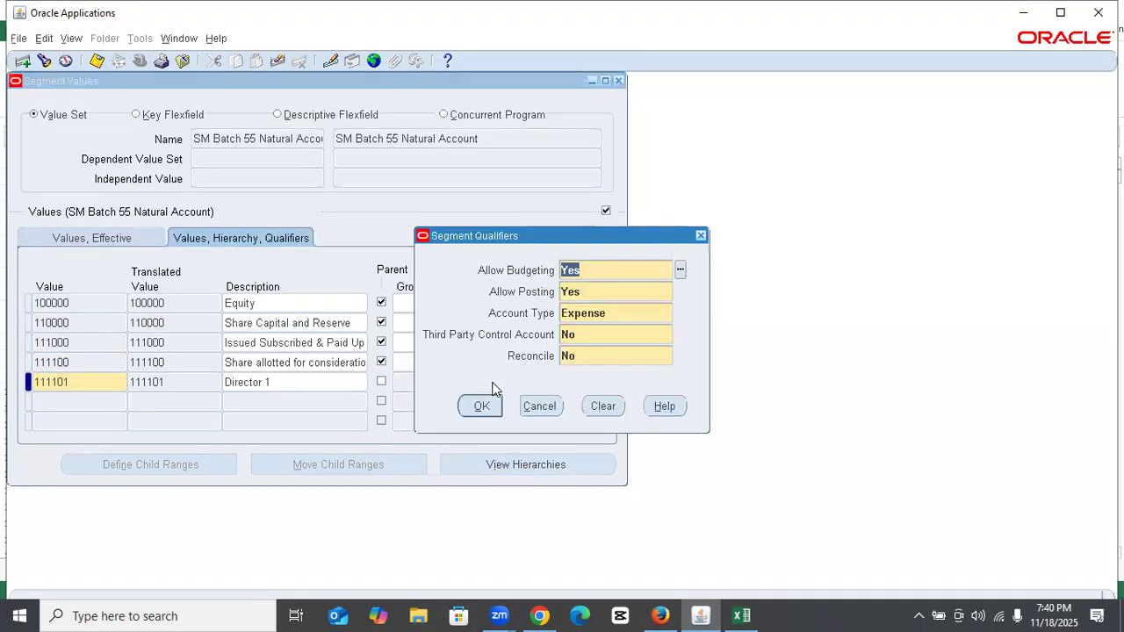
Set the account type qualifier of value 111101 to Ownership, keeping Allow Budgeting and Allow Posting at Yes, and save the record
key(Tab)
key(Tab)
text(o)
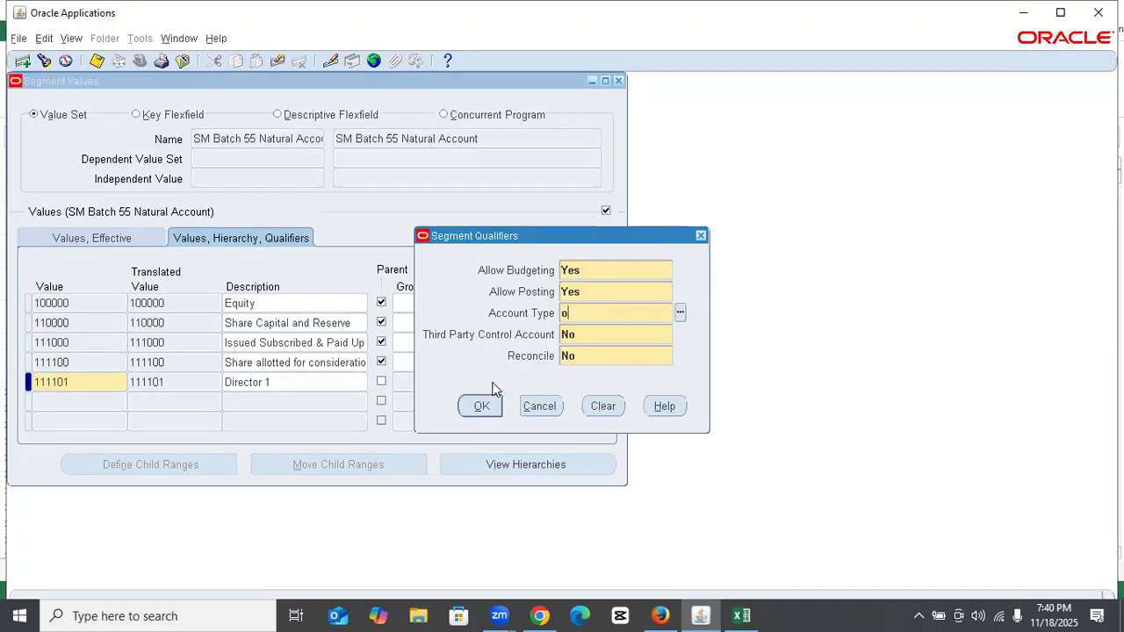
key(Return)
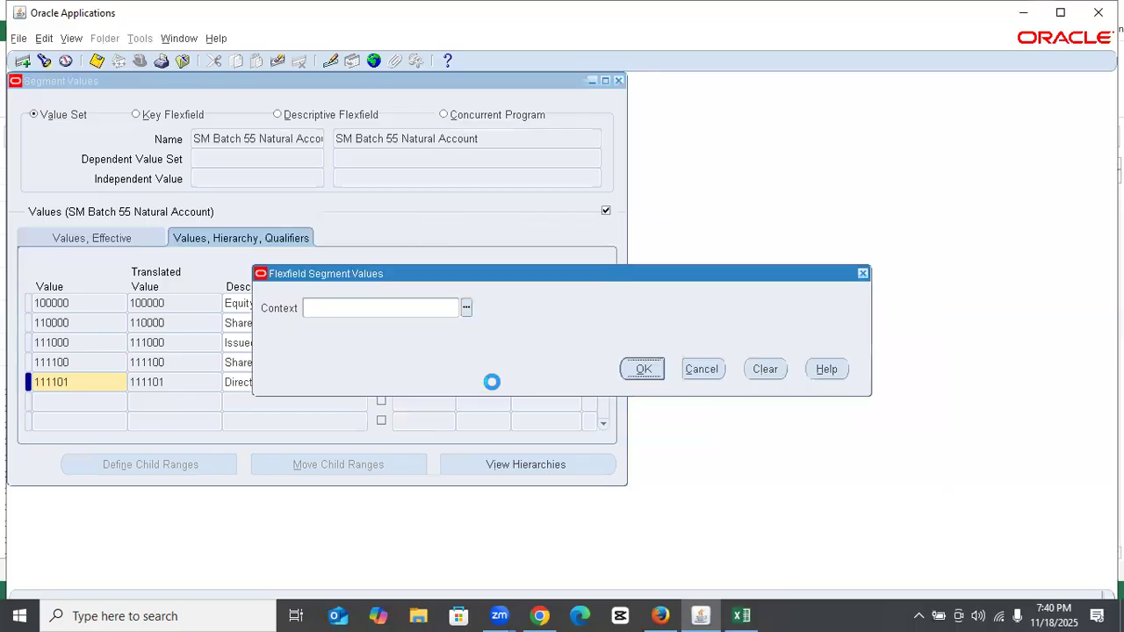
key(ctrl+s)
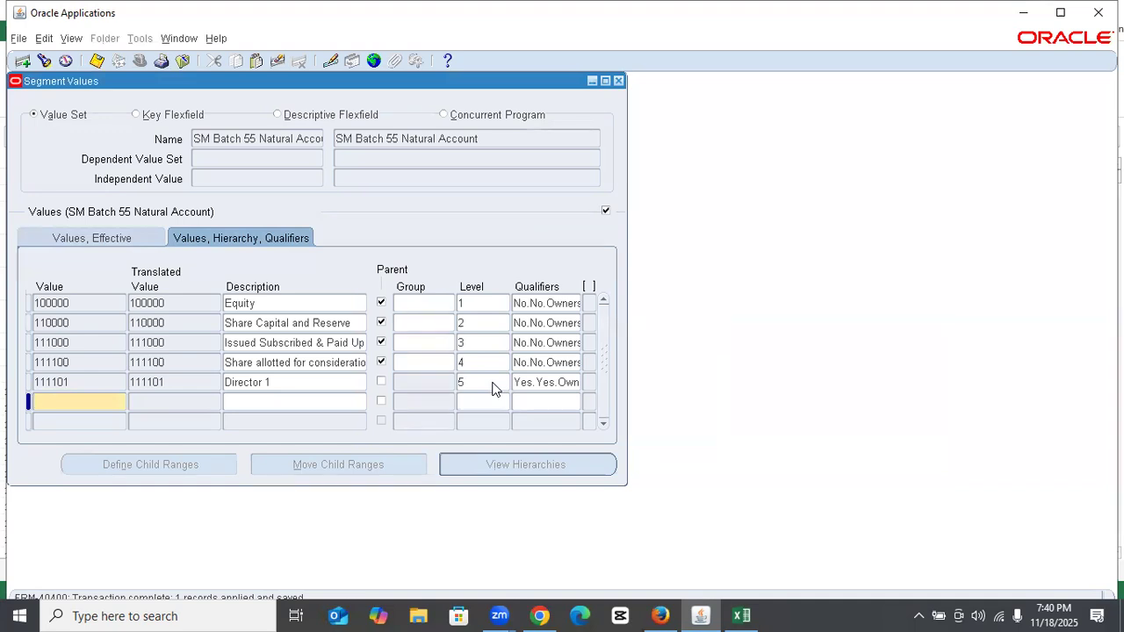
Duplicate the 111101 record as value 111102 with the description Director 2, and save it
key(shift+F6)
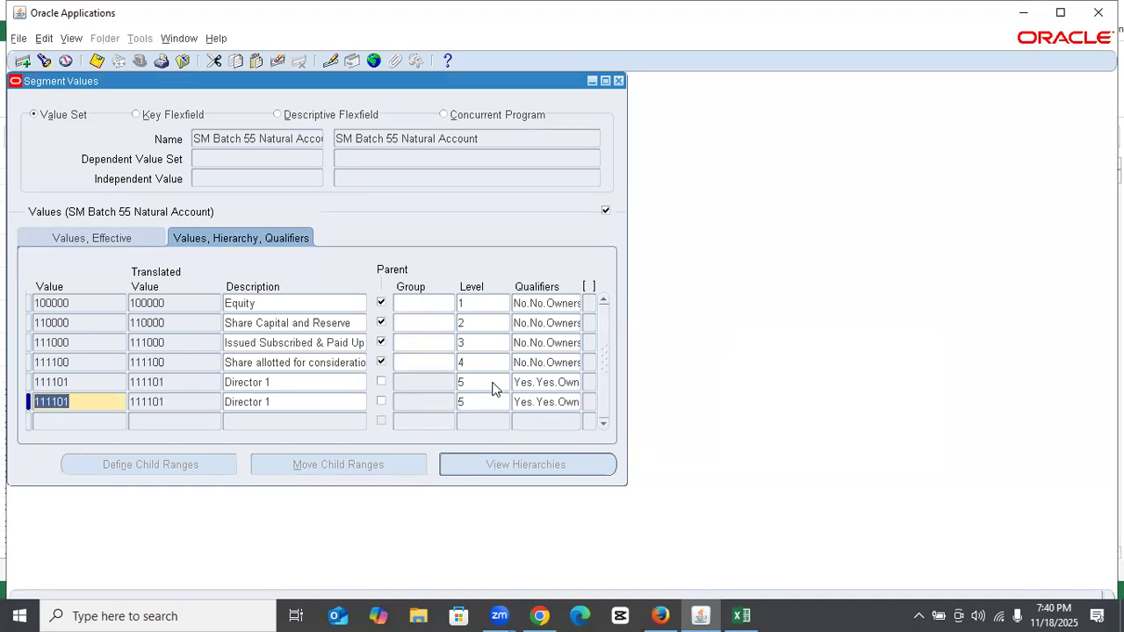
key(Right)
key(BackSpace)
text(2)
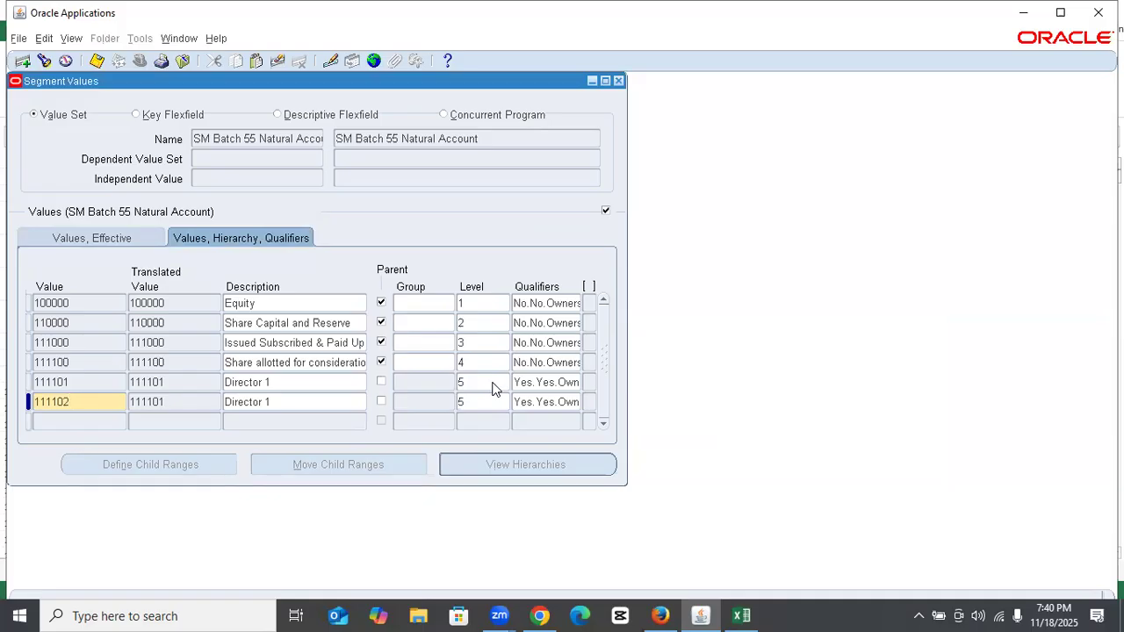
key(Tab)
key(Right)
key(BackSpace)
text(2)
key(ctrl+s)
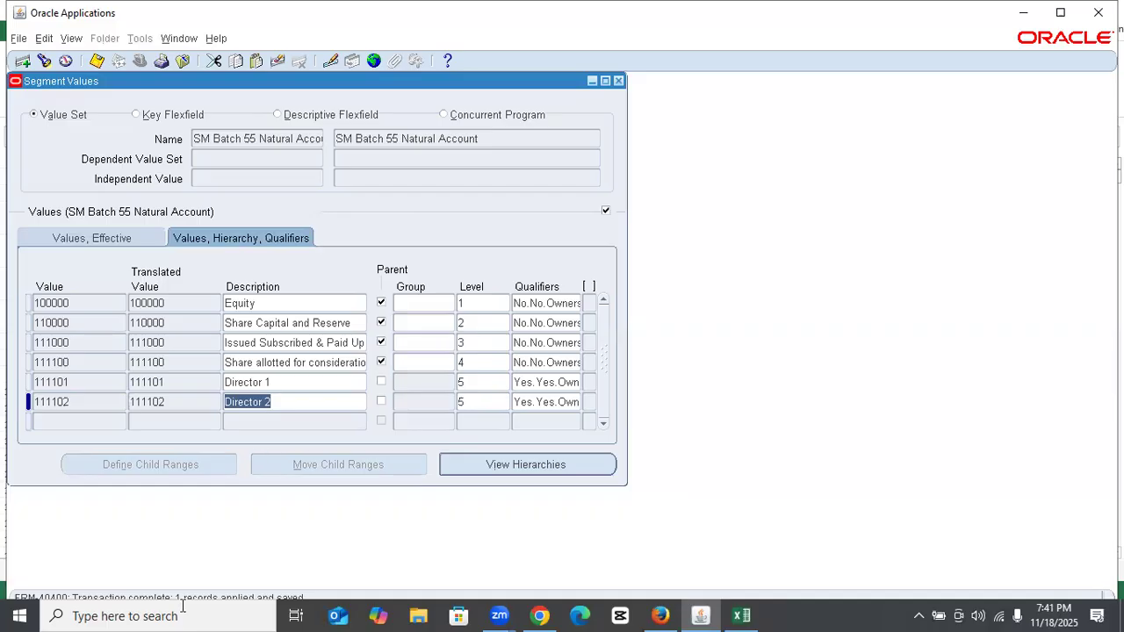
Add the value 111200 as a level 4 parent, copying the description Shares allotted as bonus shares from the Excel workbook
click(578, 426)
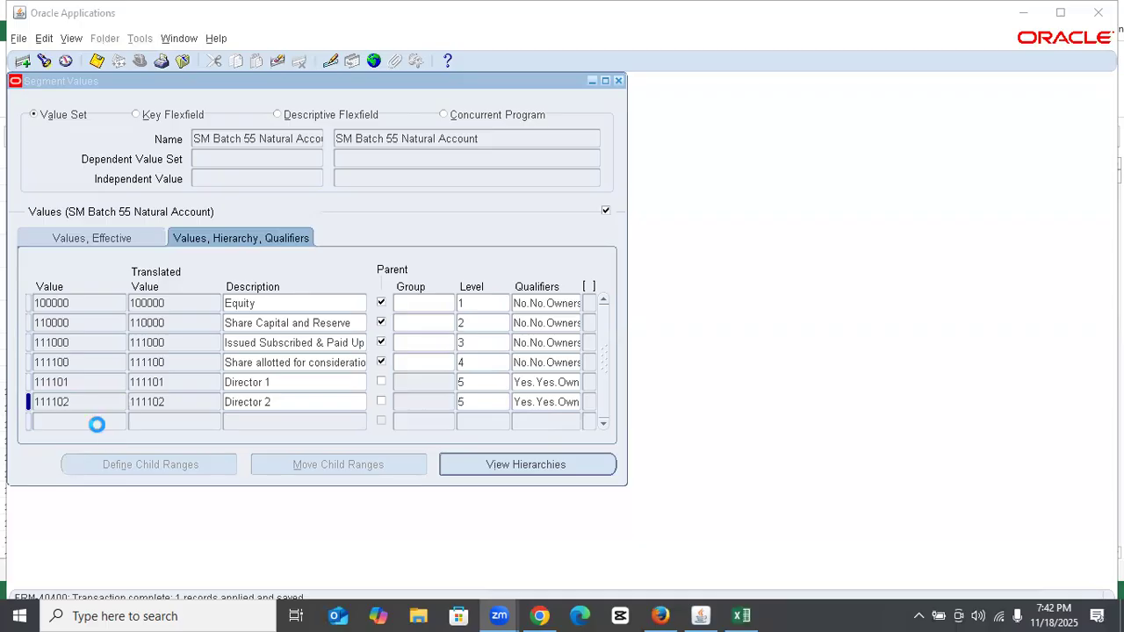
click(741, 615)
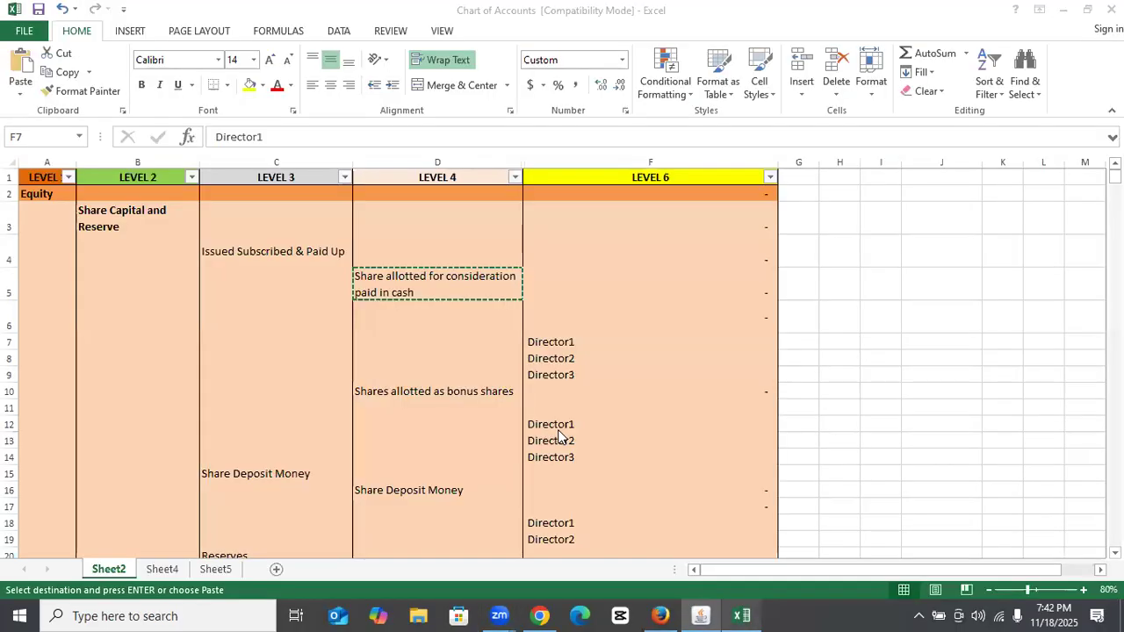
click(416, 391)
key(ctrl+c)
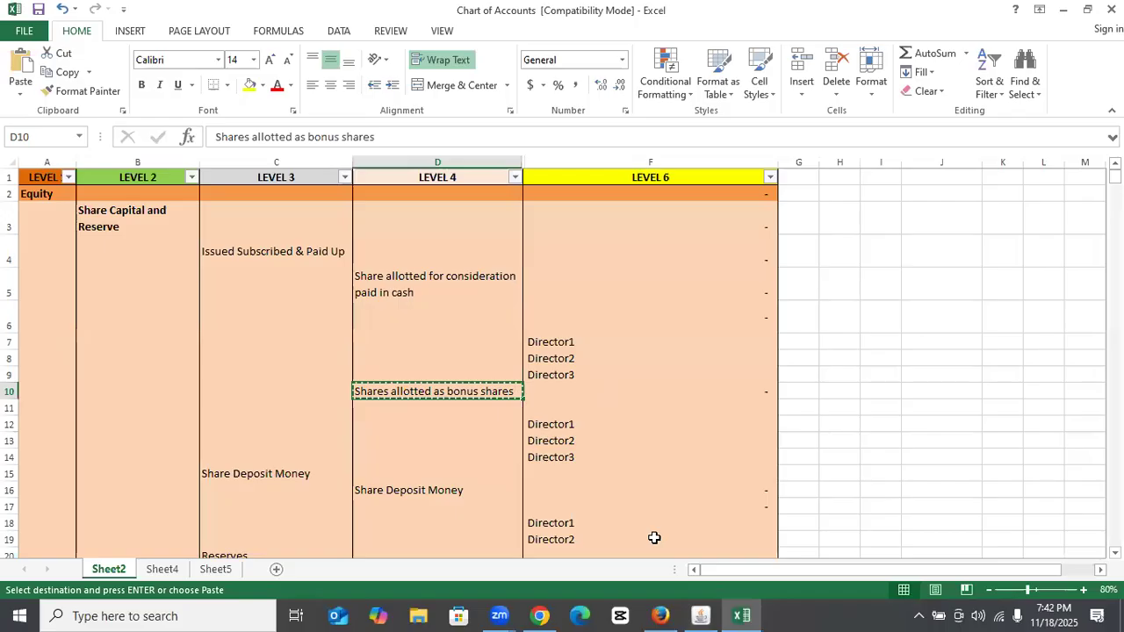
click(700, 614)
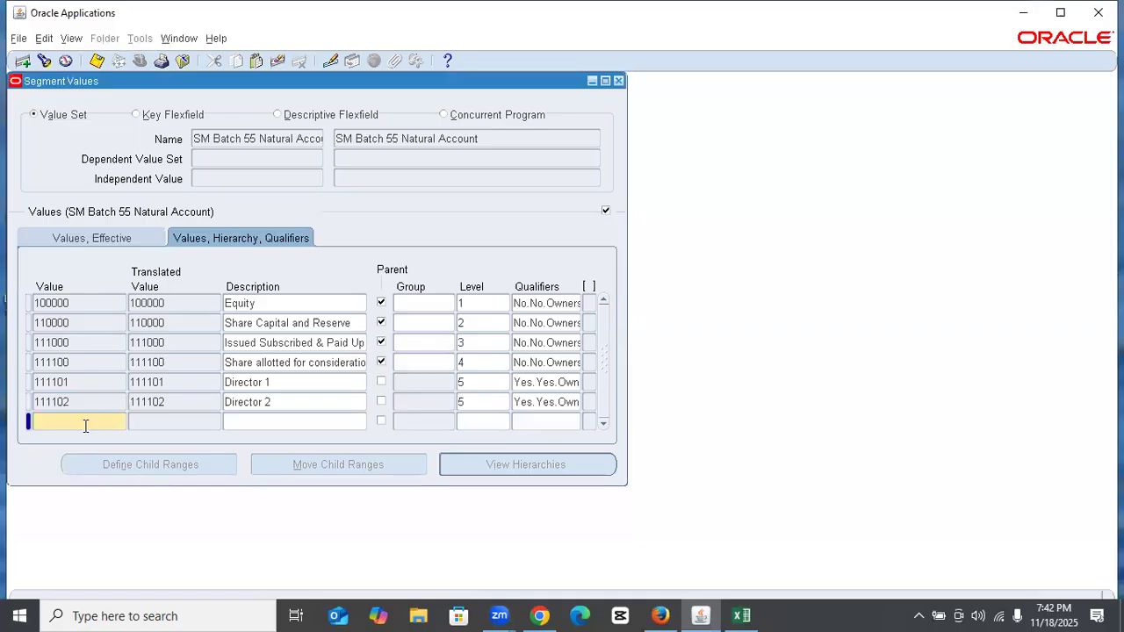
text(111200)
key(Tab)
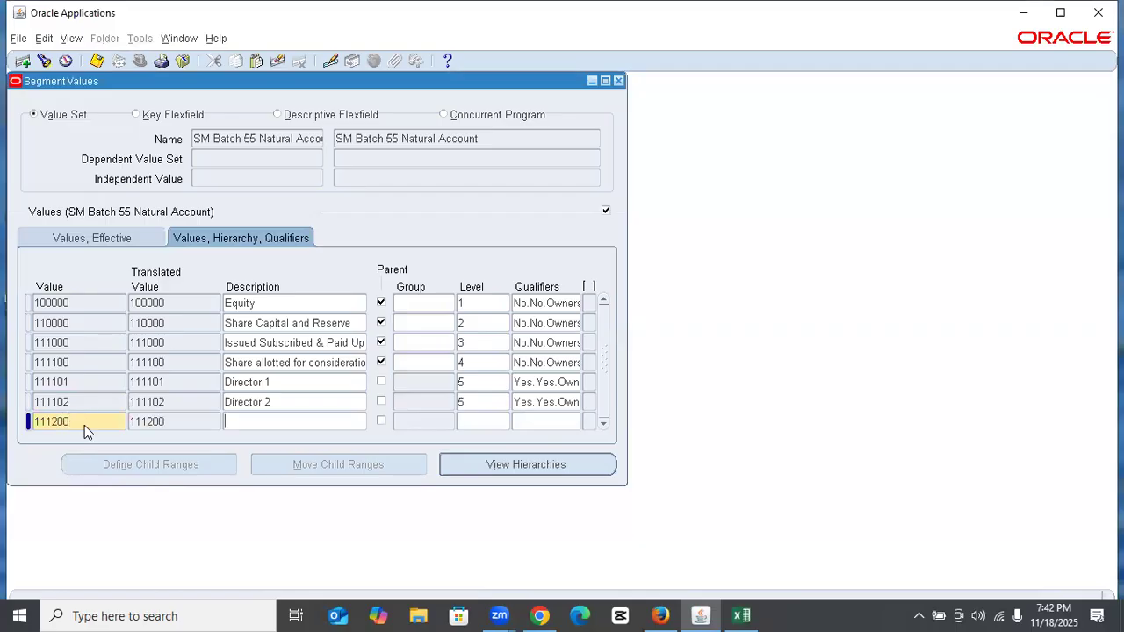
key(ctrl+v)
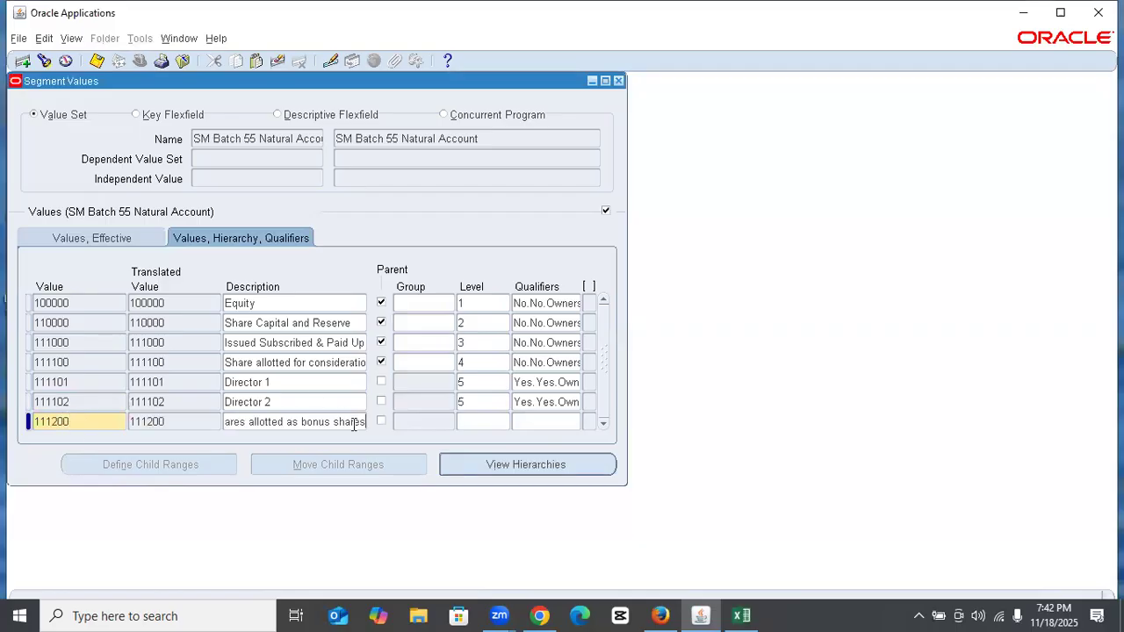
click(381, 421)
click(467, 421)
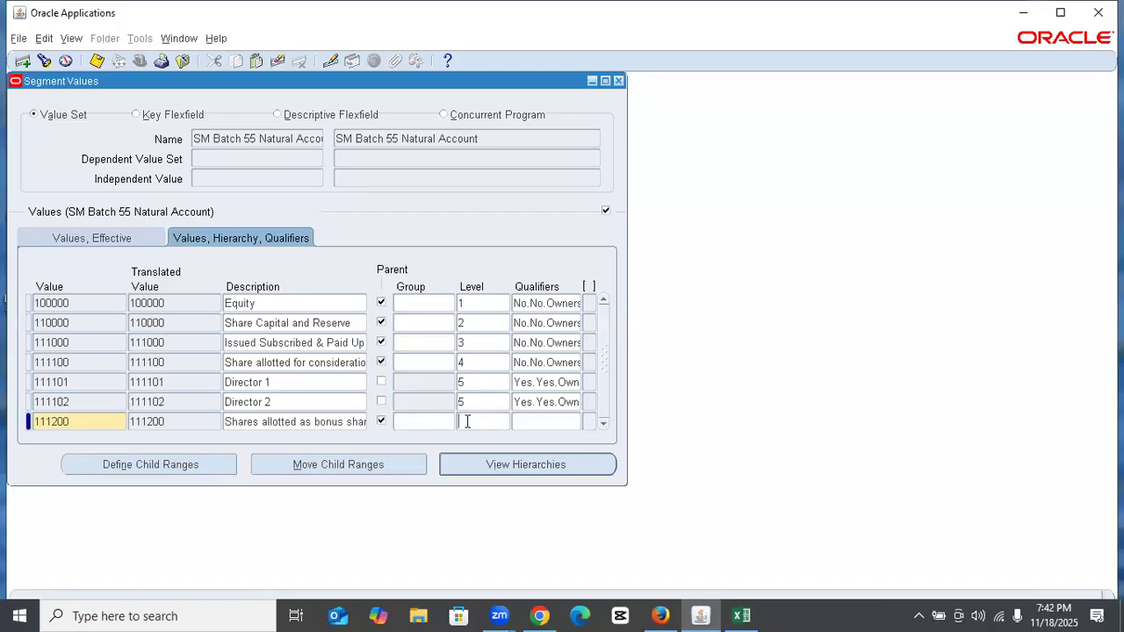
text(4)
Set the qualifiers of value 111200 to Allow Budgeting No, Allow Posting No and account type Ownership, and save the record
click(545, 422)
text(N)
key(Tab)
text(N)
key(Tab)
text(O)
key(Return)
key(Return)
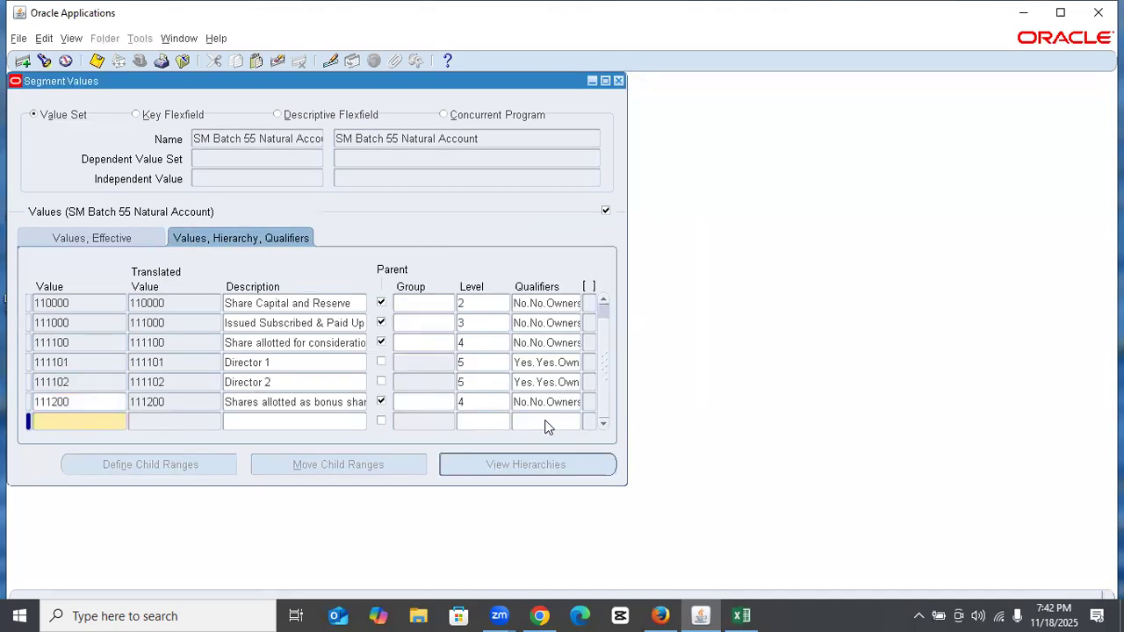
key(ctrl+s)
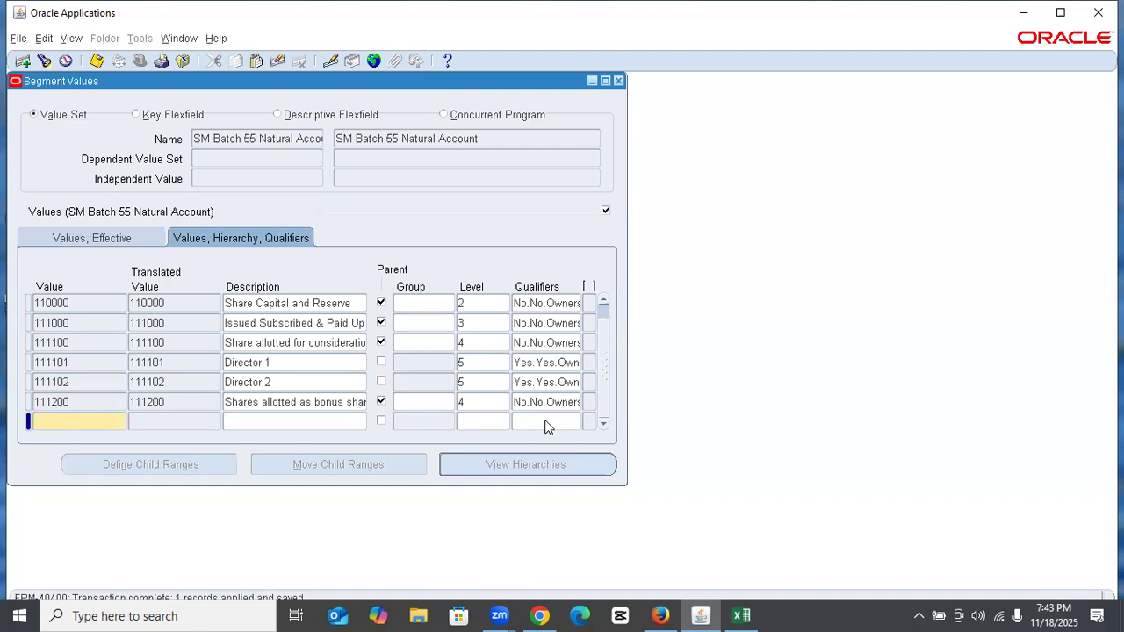
Duplicate the 111200 record as value 111201 with the description Director 1
key(shift+F6)
key(BackSpace)
text(111201)
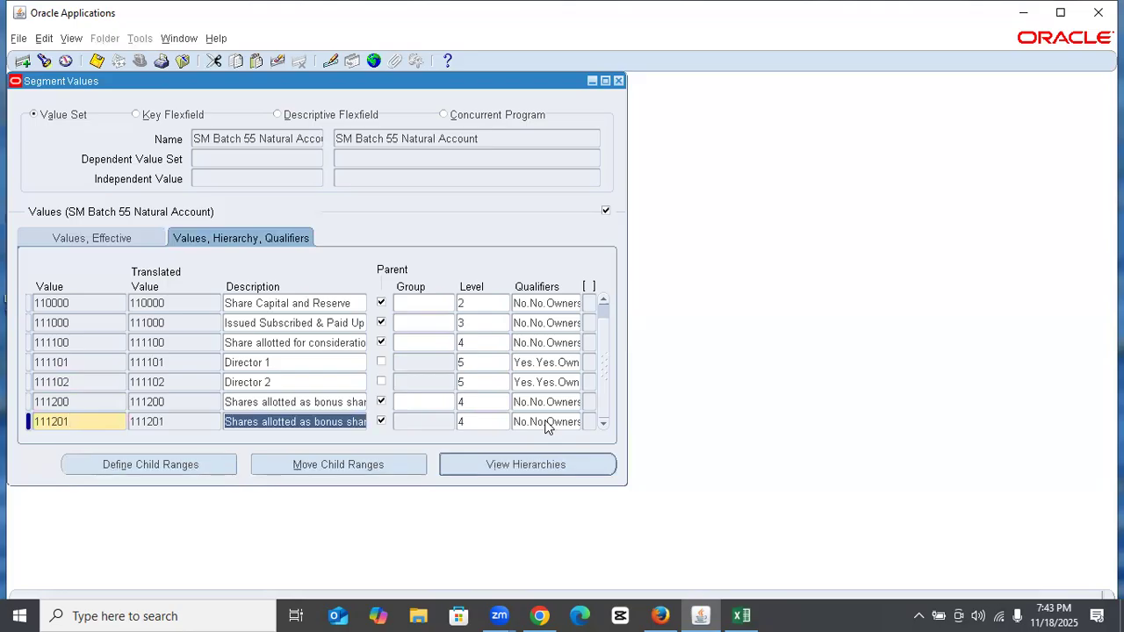
text(Di)
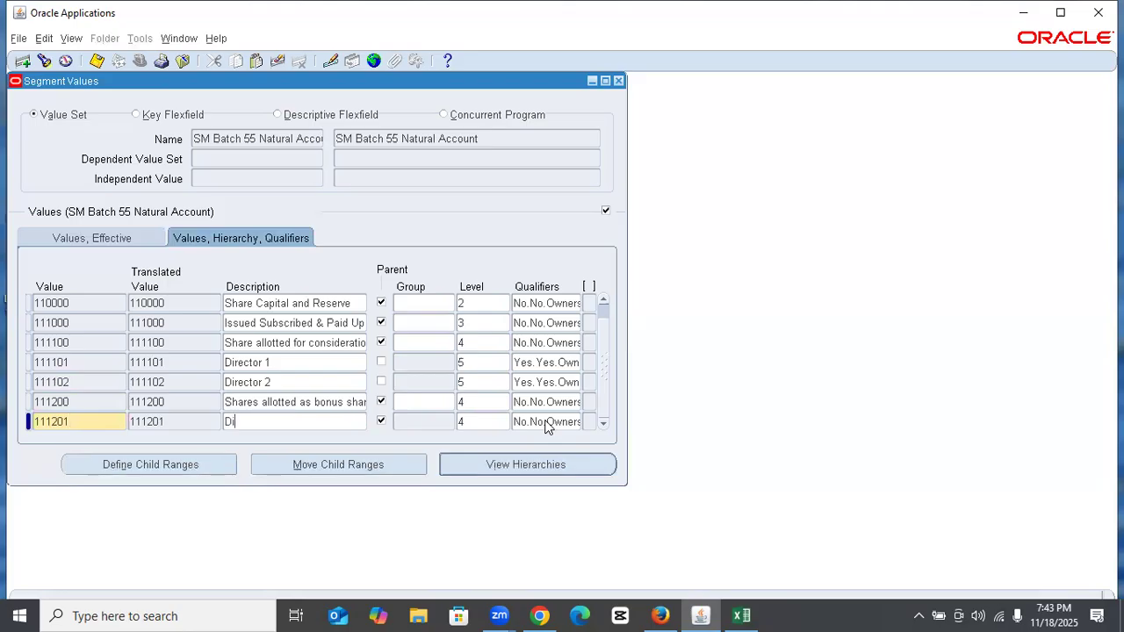
text(rector 1)
Remove the parent flag from value 111201 and set its level to 5
key(Tab)
key(Tab)
key(Tab)
key(Tab)
click(381, 422)
click(477, 421)
text(5)
Set Allow Budgeting and Allow Posting to Yes for value 111201, keeping the Ownership account type, and save the record
key(Tab)
text(y)
key(Tab)
text(y)
key(Tab)
click(477, 413)
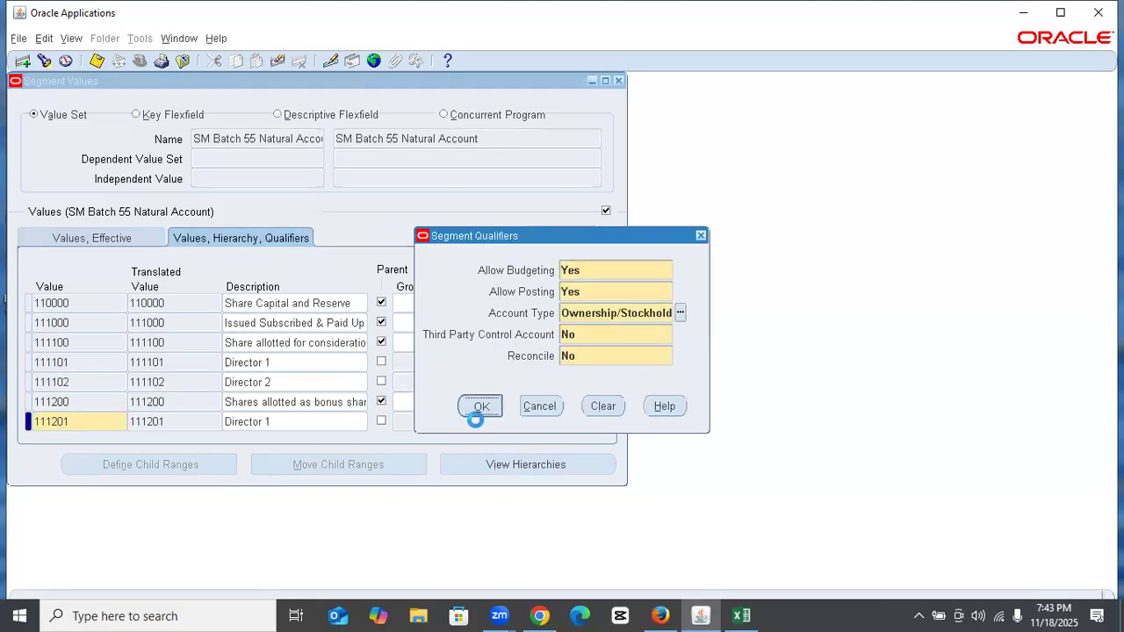
key(ctrl+s)
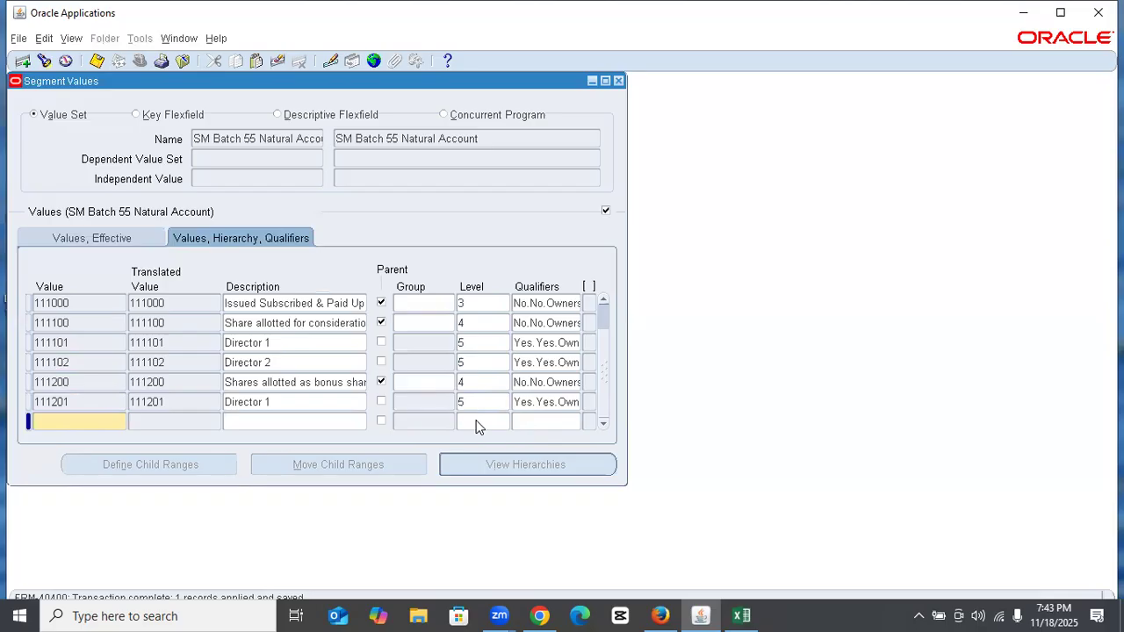
Duplicate the 111201 record as value 111202 with the description Director 2, and save it
key(shift+F6)
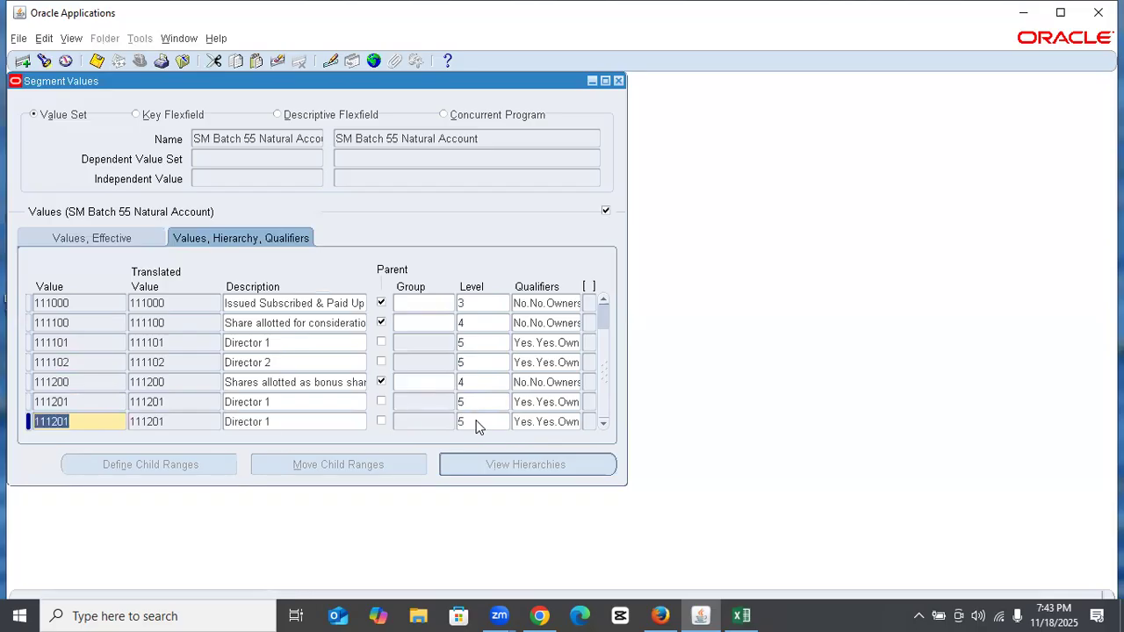
key(End)
key(BackSpace)
text(2)
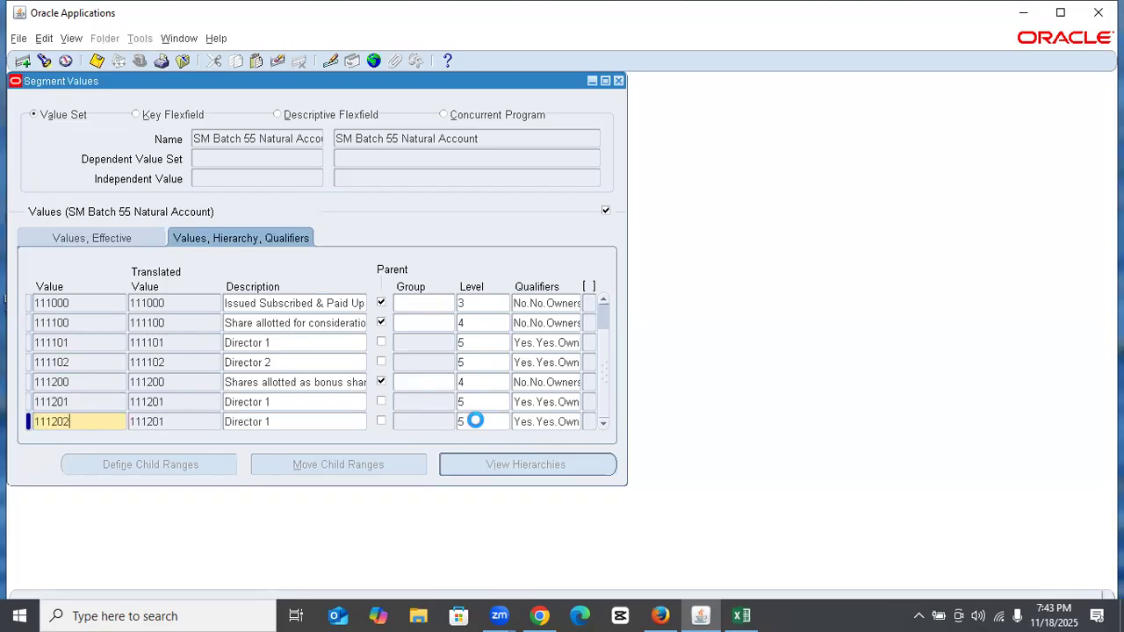
key(Tab)
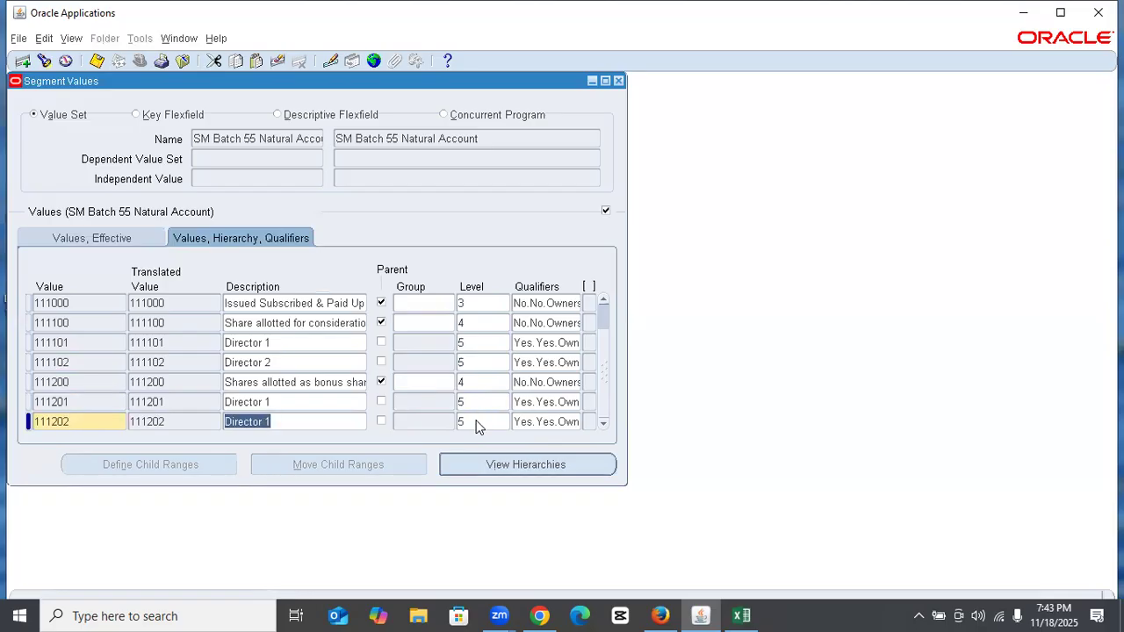
key(End)
key(BackSpace)
text(2)
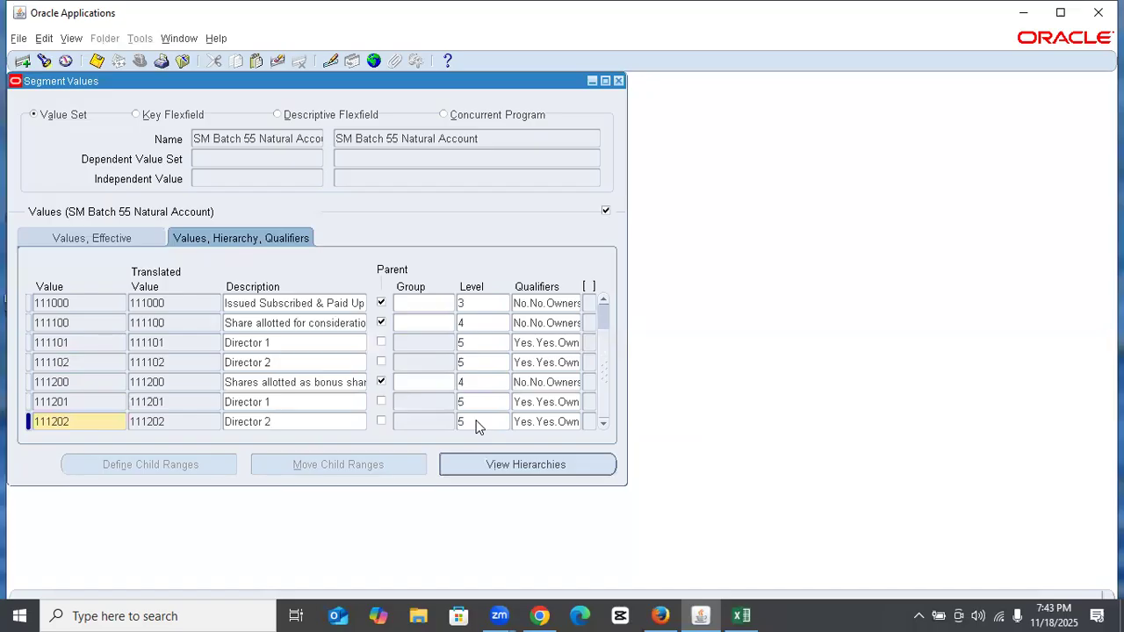
key(ctrl+s)
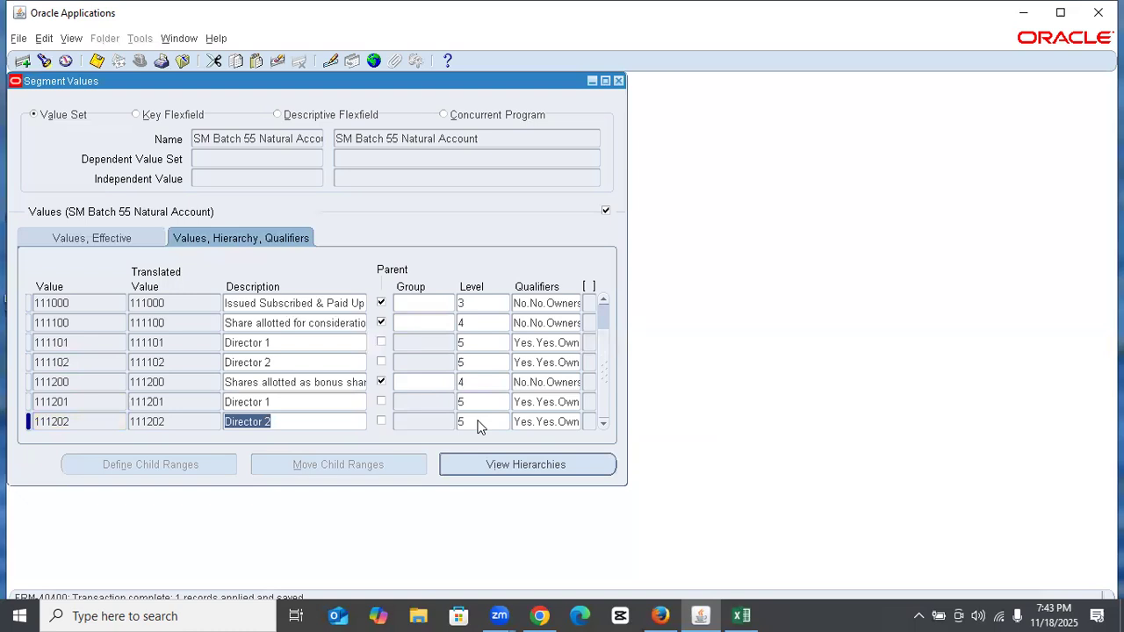
Copy the level 3 description Share Deposit Money from the Excel workbook and start a new value record in Oracle Applications
click(742, 615)
scroll(465, 329, down, 2)
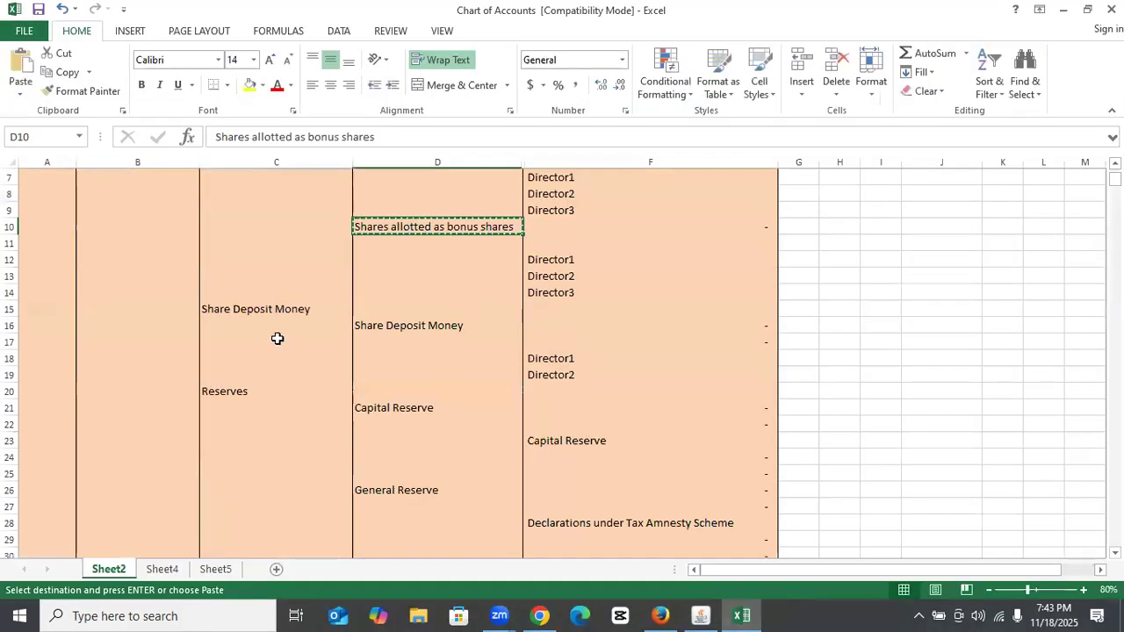
click(271, 309)
key(ctrl+c)
click(699, 616)
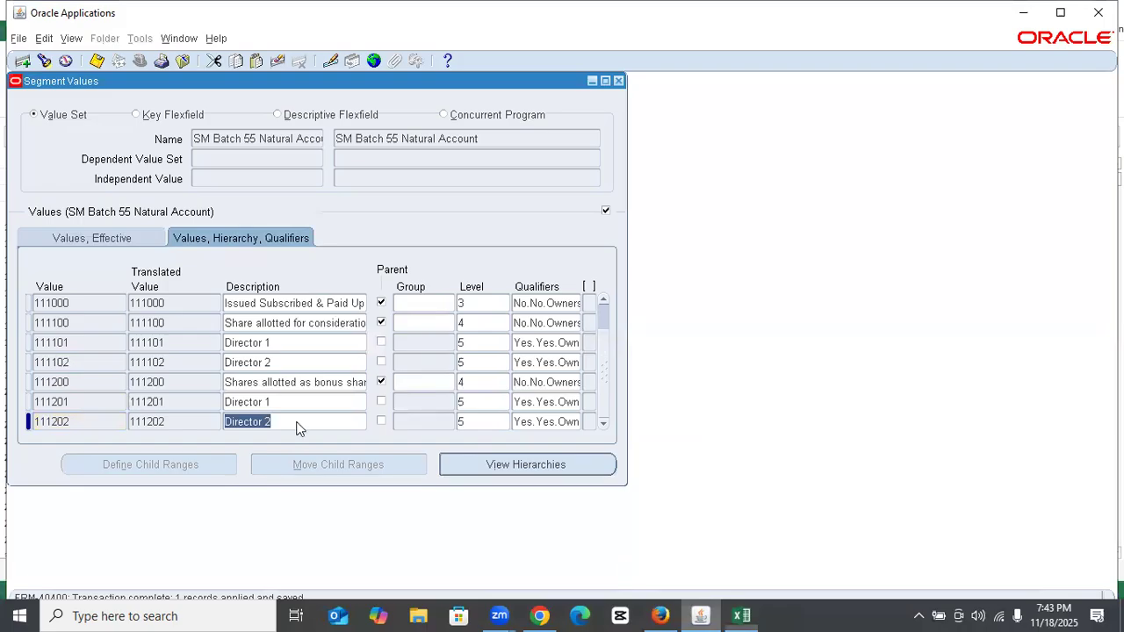
key(Down)
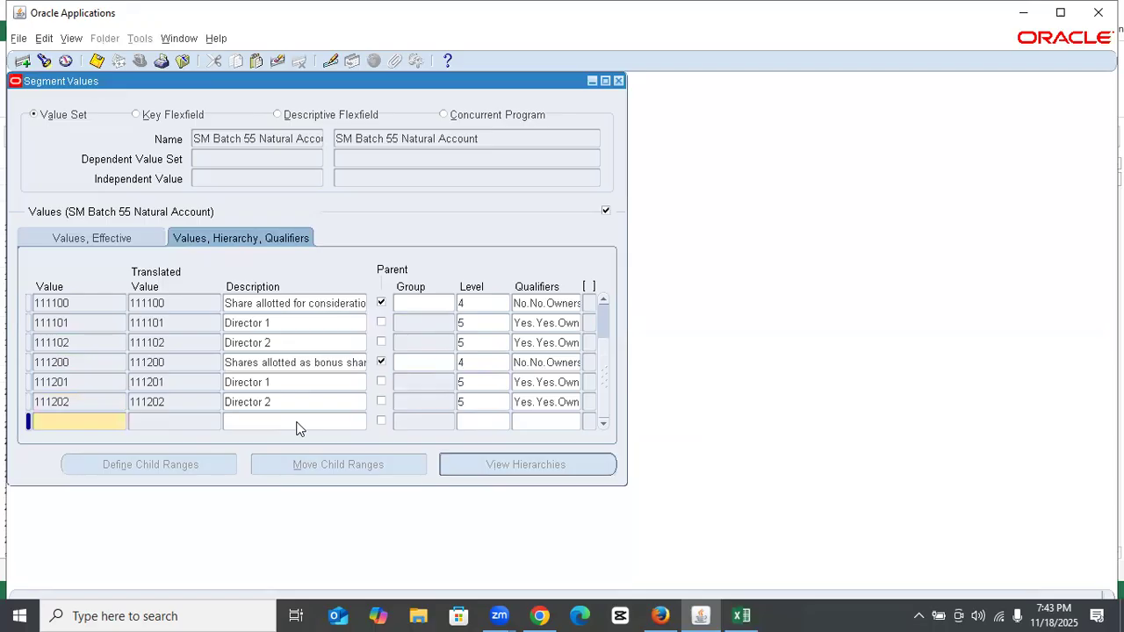
Go back through the entered values to the level 3 parent Issued Subscribed & Paid Up to check the numbering
key(Up)
key(Up)
key(Up)
key(Up)
key(Up)
key(Up)
key(Up)
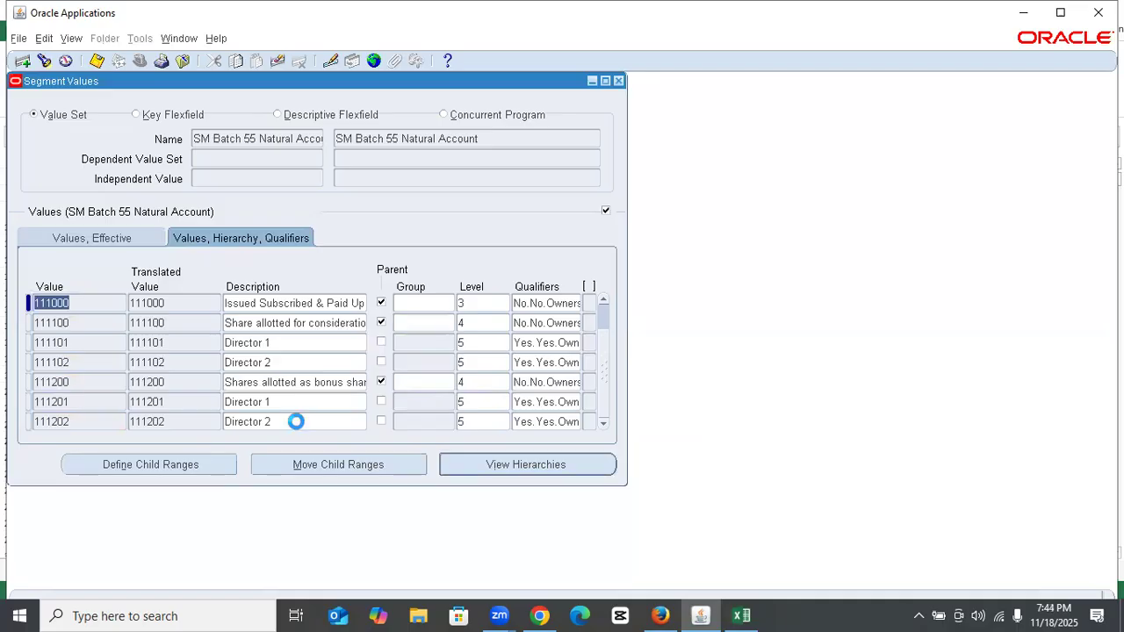
Add value 112000 below the last record with the copied description Share Deposit Money, marked as a parent at level 3
key(Down)
key(Down)
key(Down)
key(Down)
key(Down)
key(Down)
key(Down)
text(112000)
key(Tab)
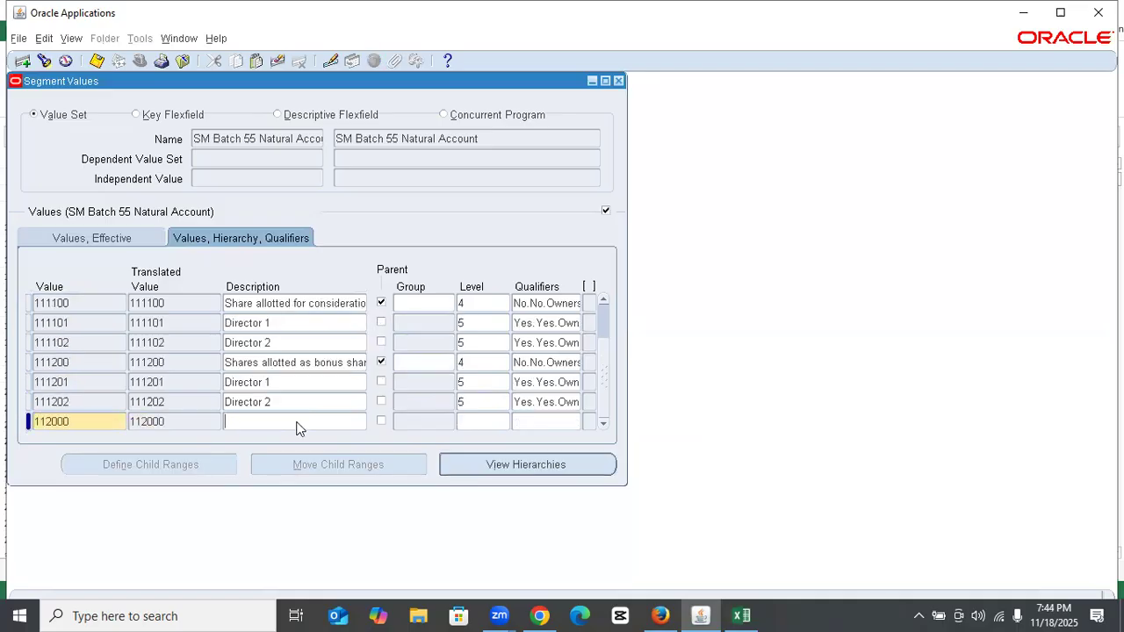
key(ctrl+v)
click(381, 422)
click(471, 424)
text(5)
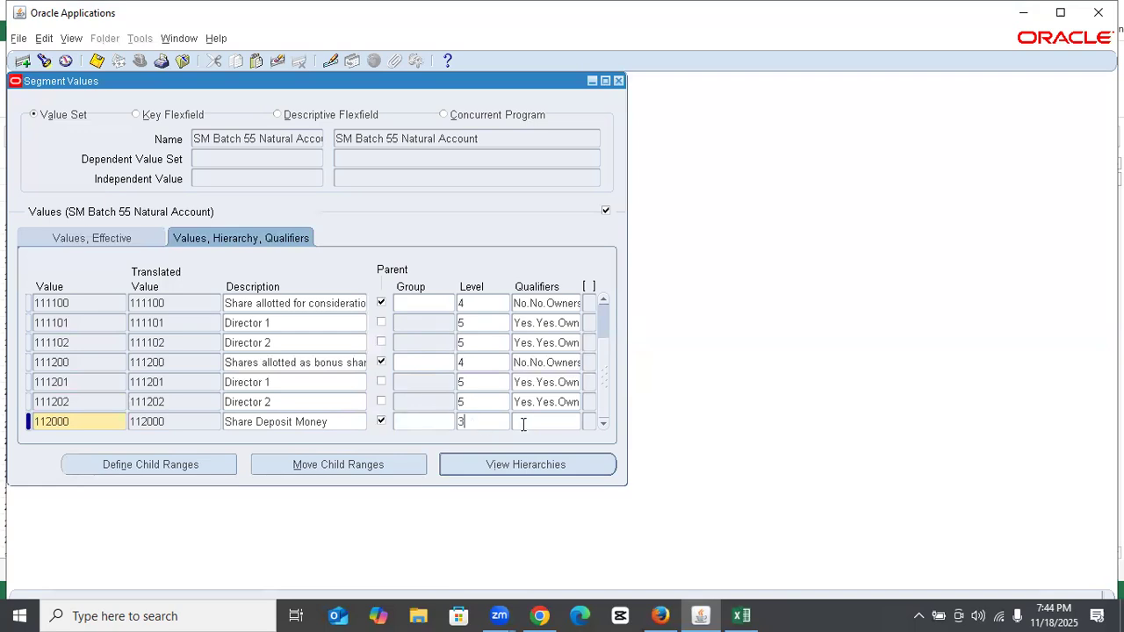
Set Allow Budgeting and Allow Posting to No and the account type to Ownership for value 112000
click(527, 423)
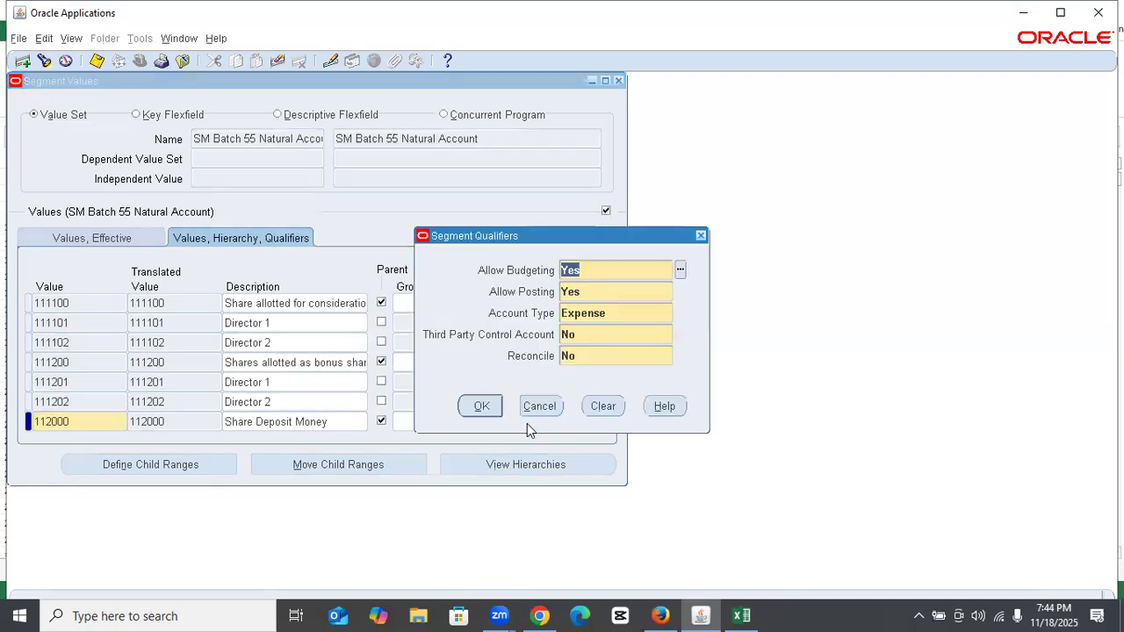
text(n)
key(Tab)
text(n)
key(Tab)
text(o)
key(Return)
key(Return)
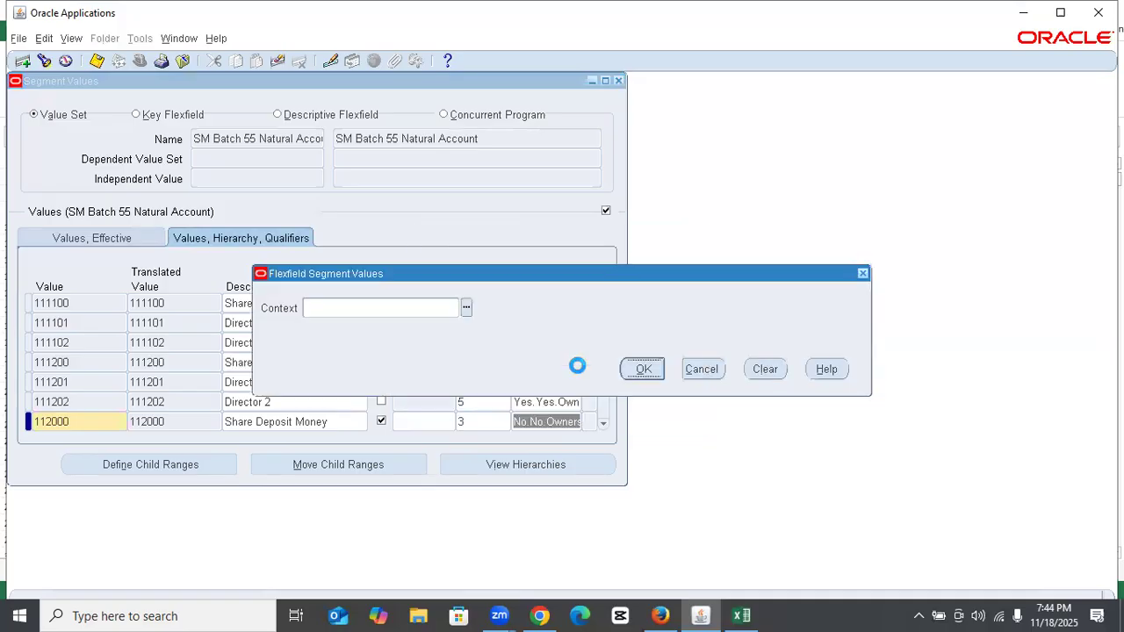
Add value 112100 with the description Share Deposit Money from the Excel workbook, marked as a parent at level 4
text(1120)
key(BackSpace)
text(100)
key(Tab)
click(741, 616)
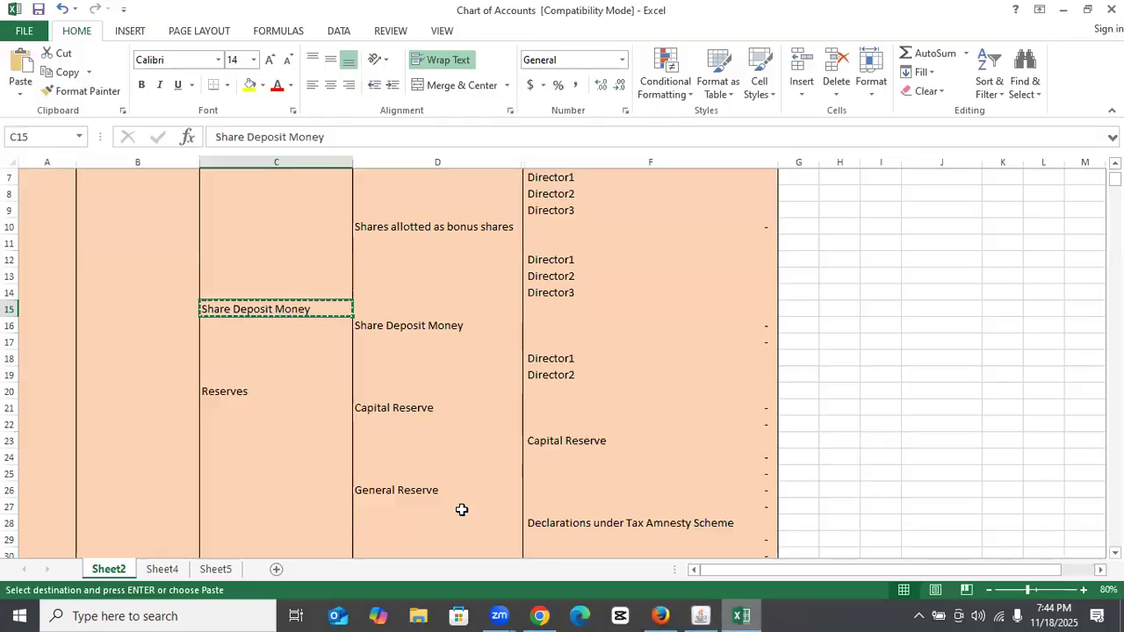
click(416, 328)
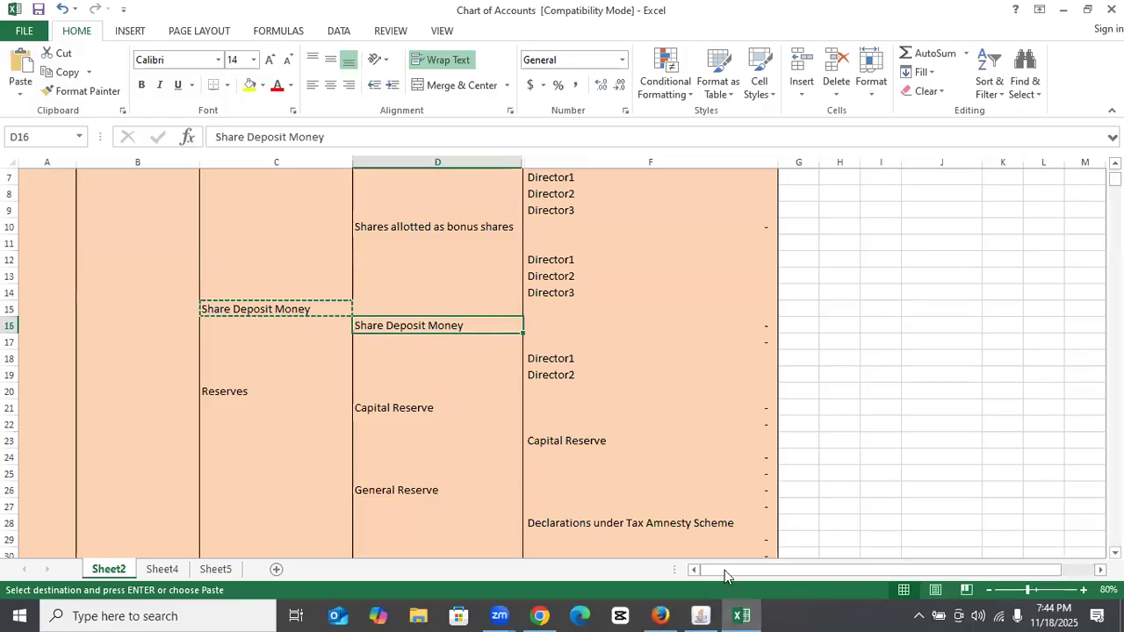
key(alt+Tab)
key(ctrl+v)
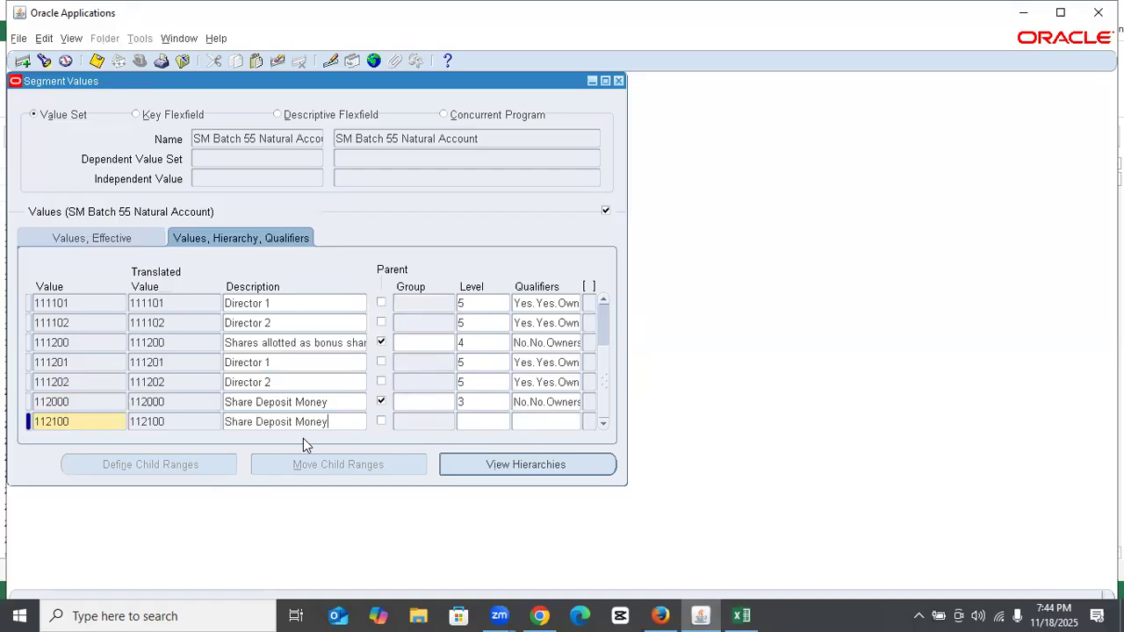
click(380, 423)
click(475, 421)
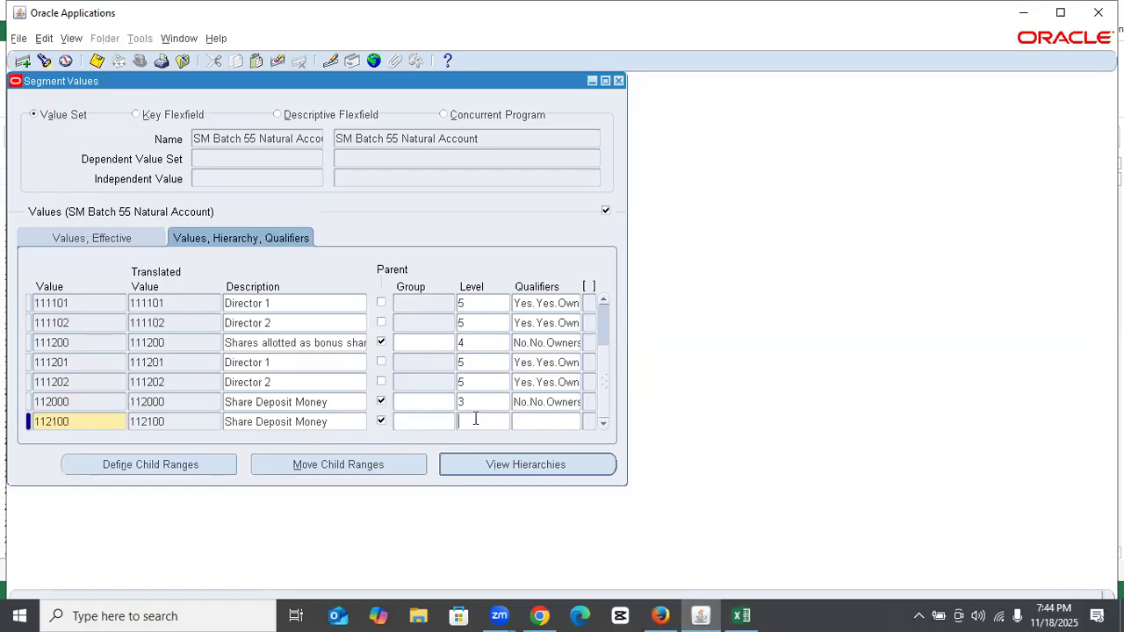
text(4)
Set value 112100's Allow Budgeting and Allow Posting to No and its account type to Ownership, and save the record
key(Tab)
text(n)
key(Tab)
text(n)
key(Tab)
text(n)
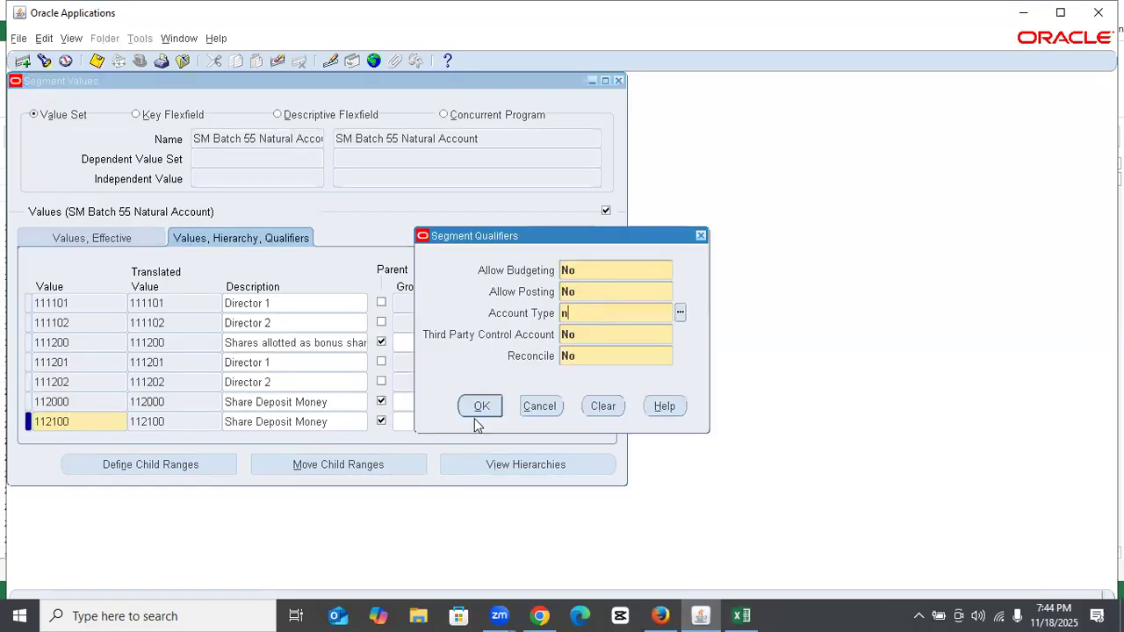
key(BackSpace)
text(o)
key(Return)
key(Return)
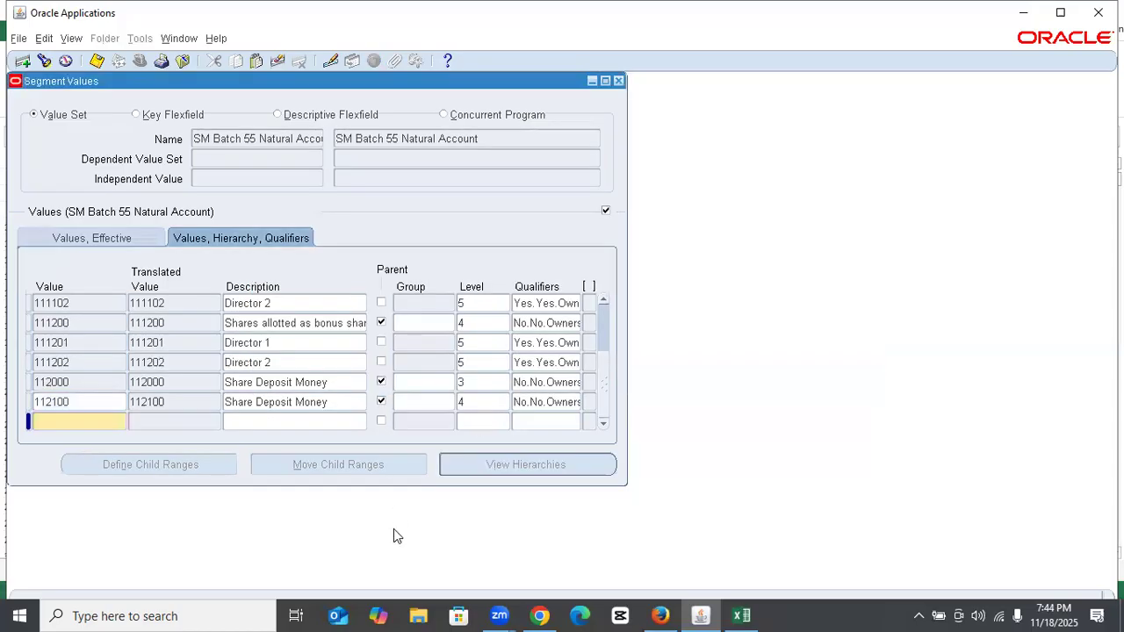
key(ctrl+s)
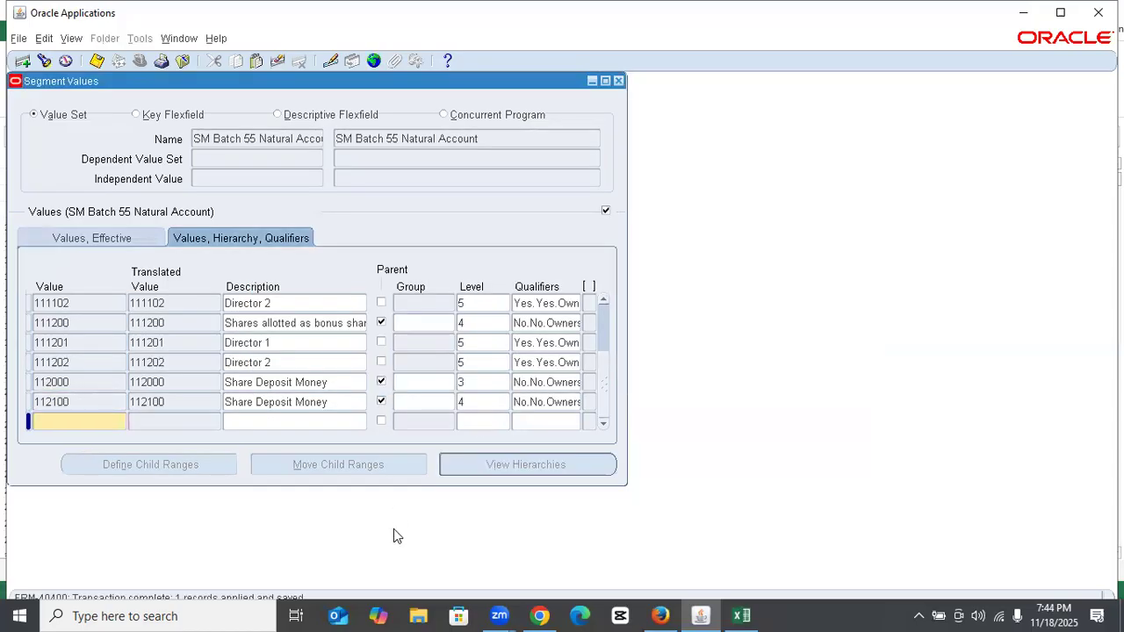
Add child value 112101 with the description Director 1 at level 5
text(112101)
key(Tab)
text(Director 1)
key(Tab)
key(Tab)
key(Tab)
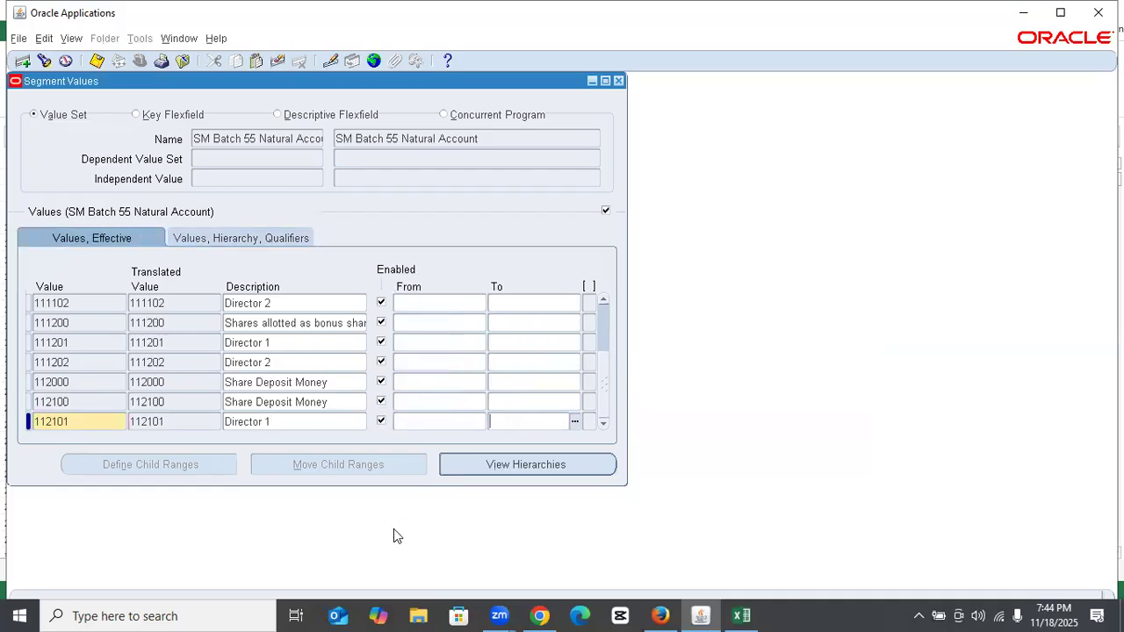
key(Tab)
text(5)
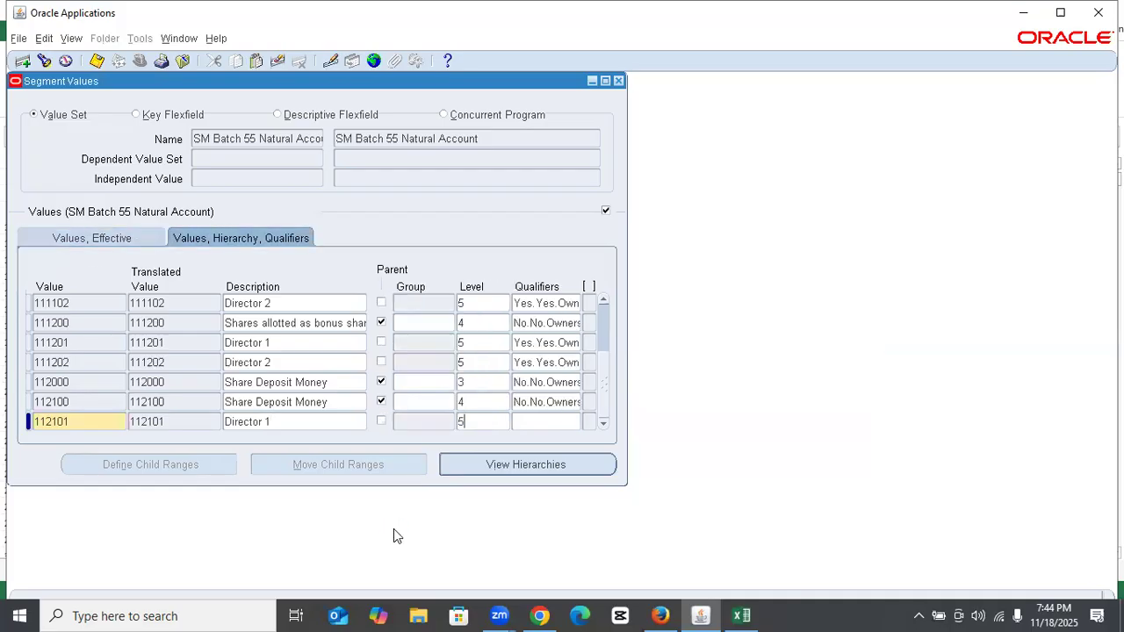
Set the account type of value 112101 to Ownership, keeping budgeting and posting allowed, and save the record
key(Tab)
key(Tab)
text(o)
key(Return)
key(Down)
key(ctrl+s)
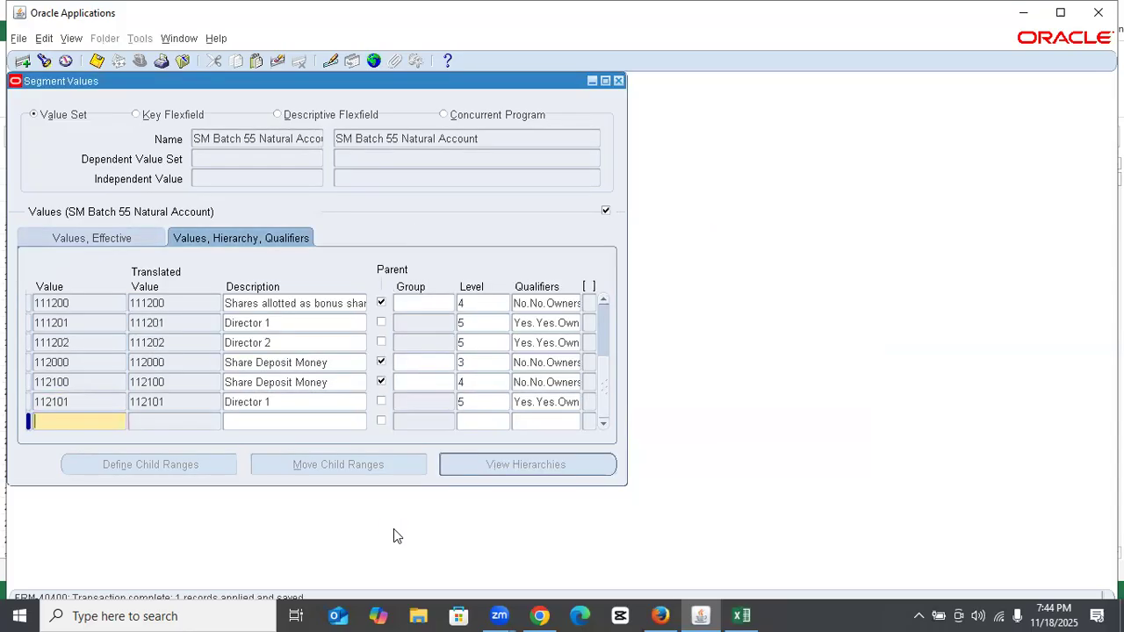
Duplicate the 112101 record as value 112102 with the description Director 2, and save it
key(shift+F6)
text(112102)
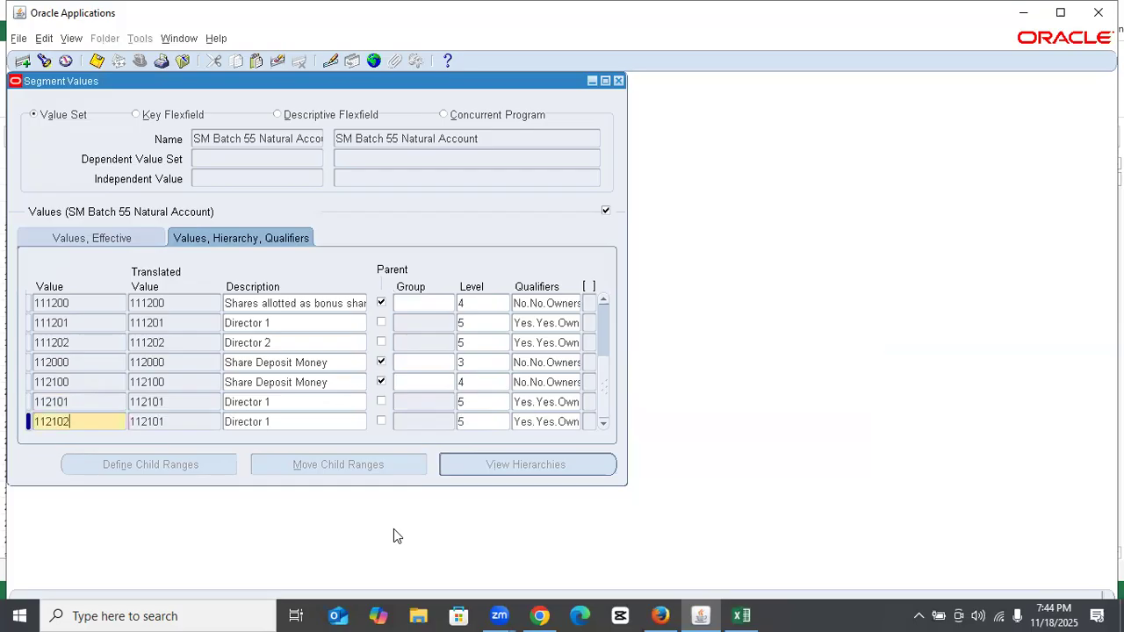
key(Tab)
key(End)
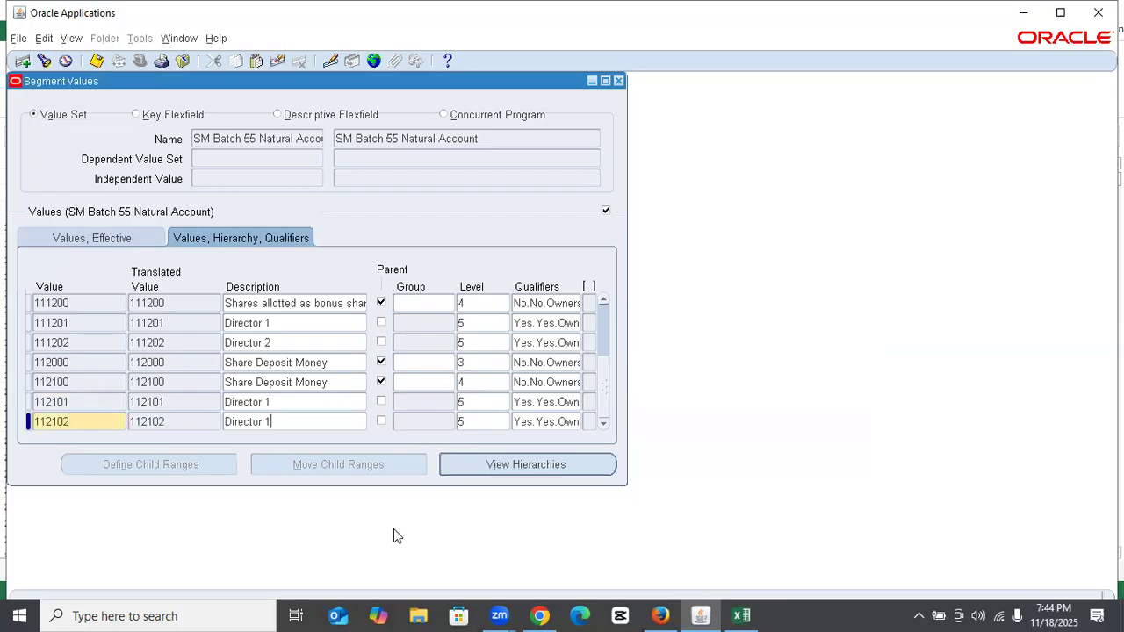
key(BackSpace)
text(2)
key(ctrl+s)
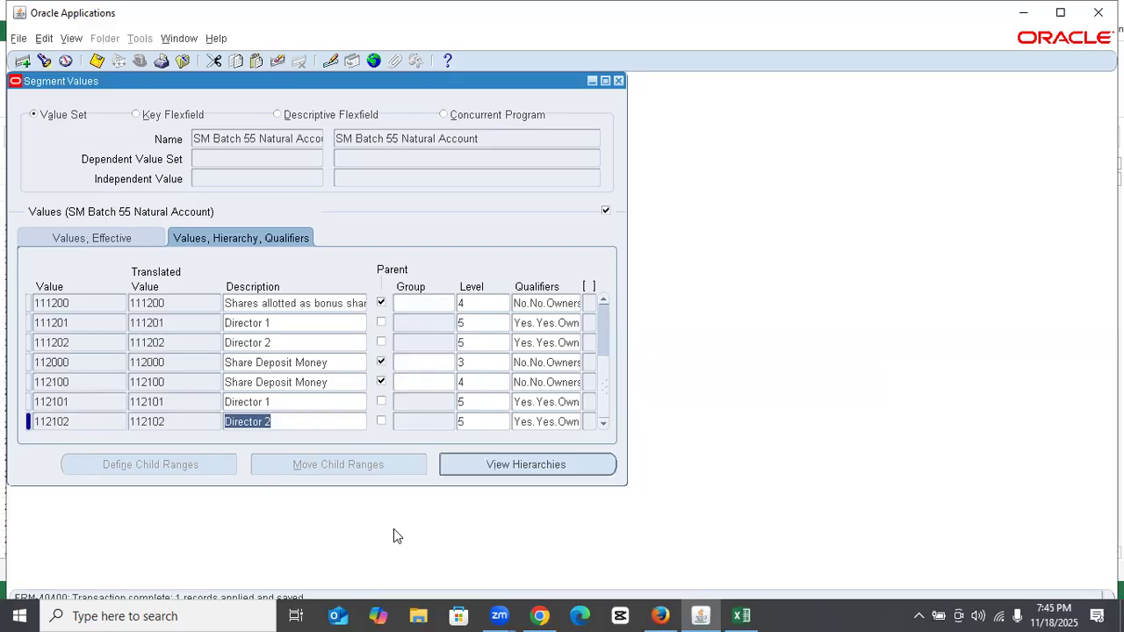
Copy Reserves from the Excel workbook and add it in Oracle Applications as value 113000, a parent at level 3
key(Down)
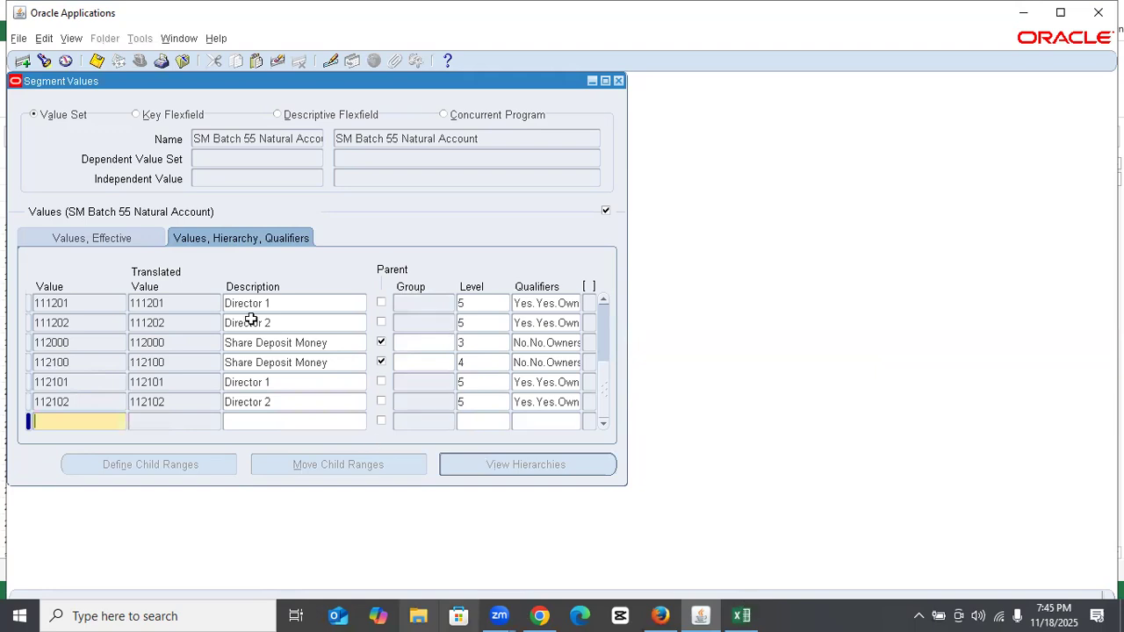
key(alt+Tab)
key(ctrl+c)
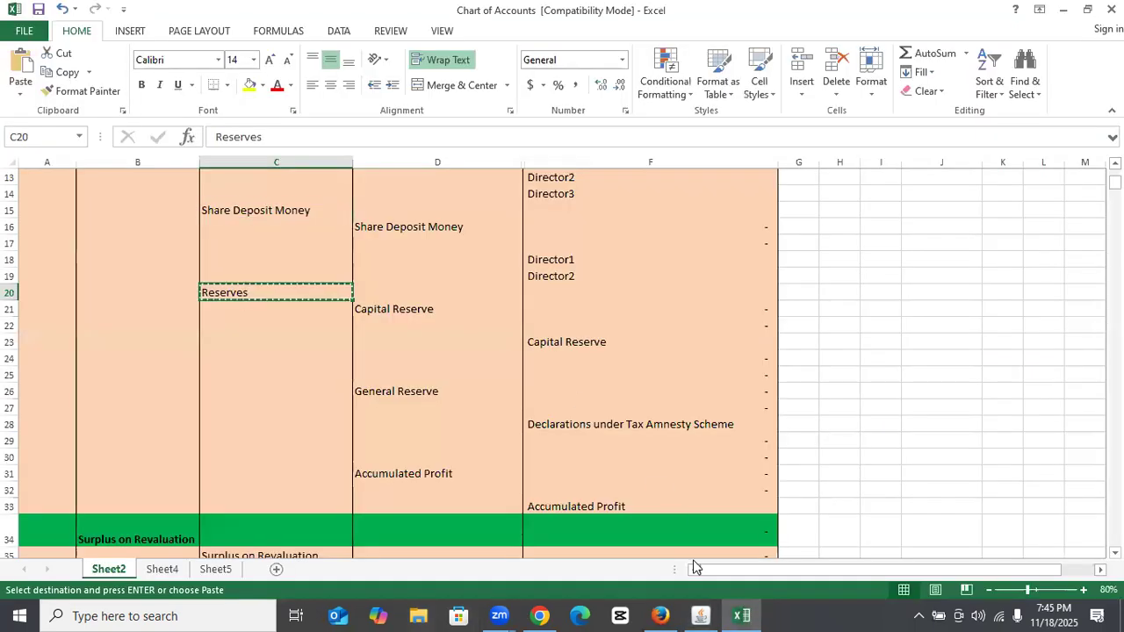
click(702, 615)
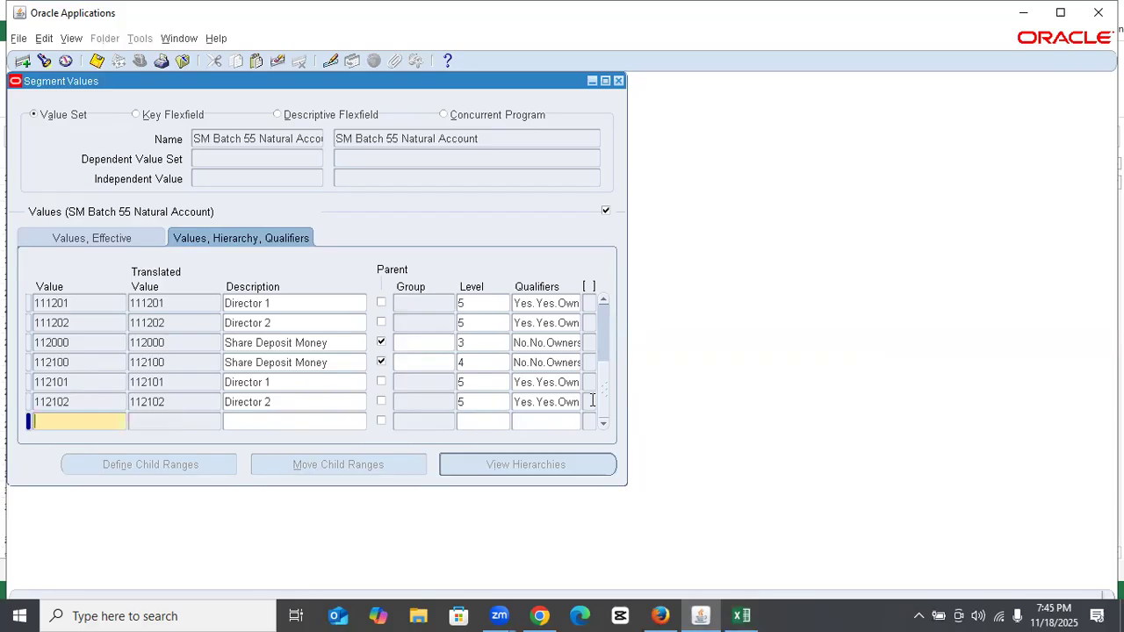
text(113000)
key(Tab)
key(ctrl+v)
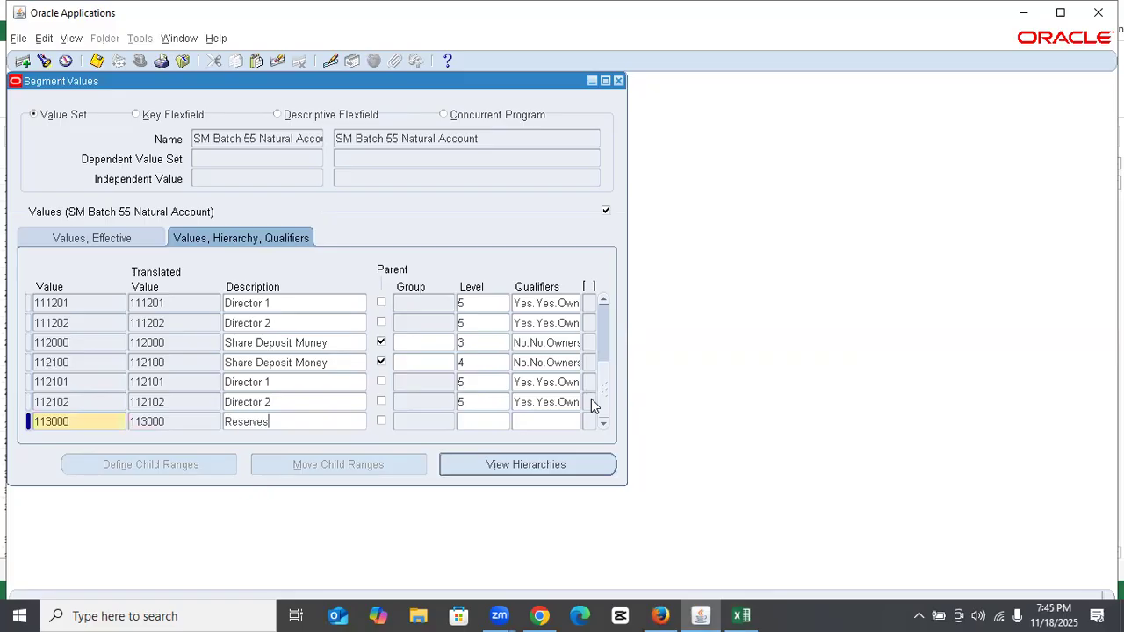
click(381, 423)
click(472, 421)
Set value 113000's Allow Budgeting and Allow Posting to No and its account type to Ownership, and save the record
key(Tab)
text(n)
key(Tab)
text(n)
key(Tab)
text(o)
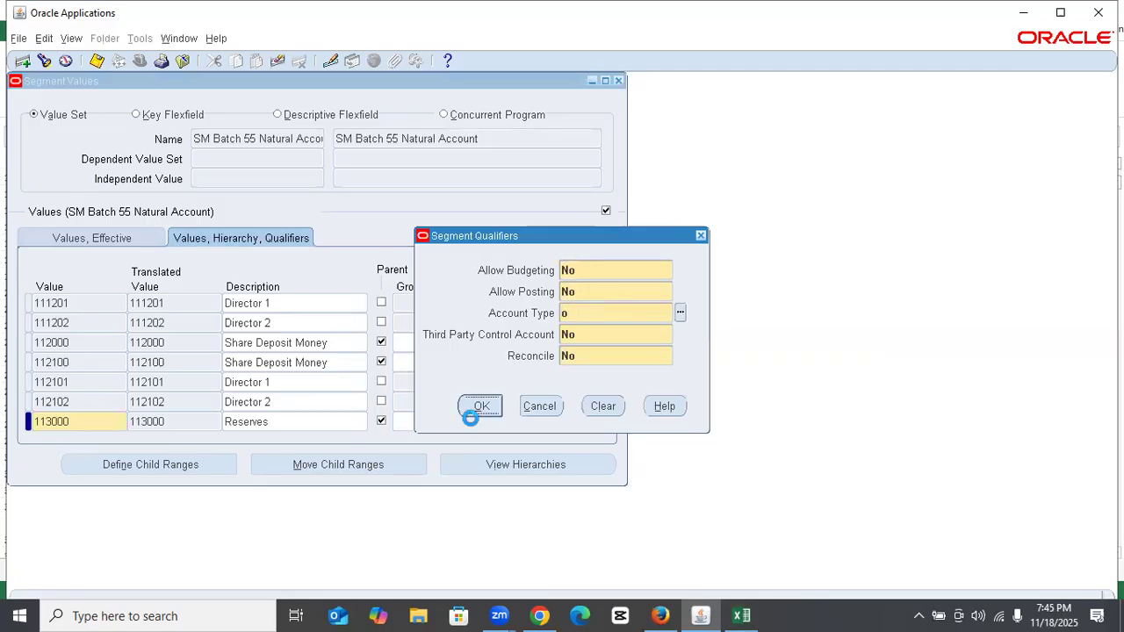
click(479, 405)
key(ctrl+s)
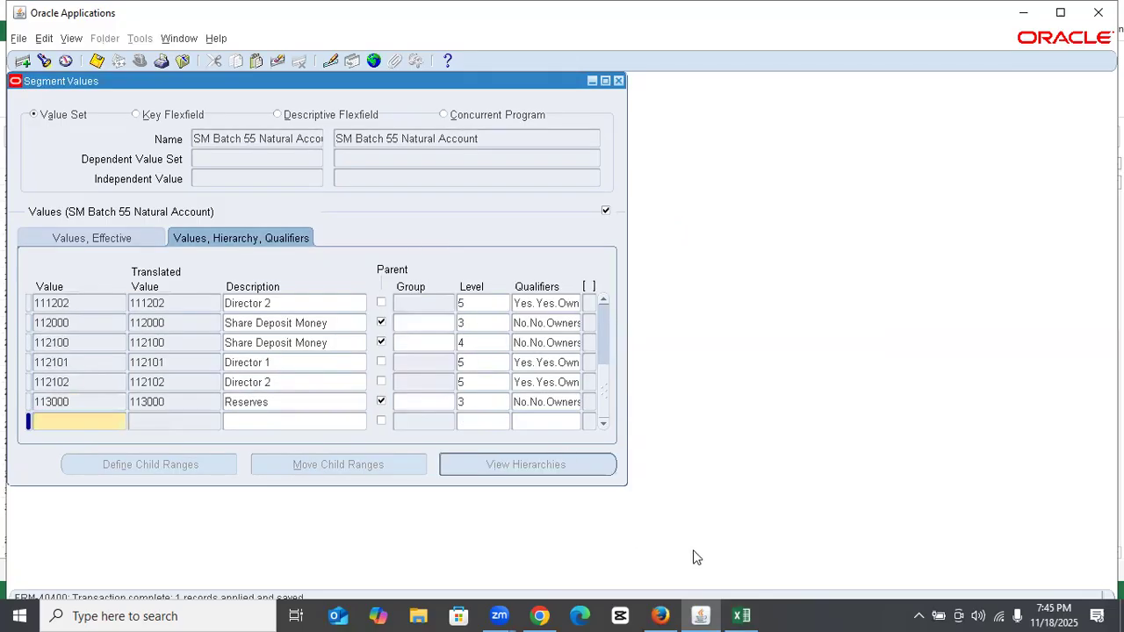
Copy the level 4 description Capital Reserve from the Excel workbook and return to Oracle Applications
click(743, 614)
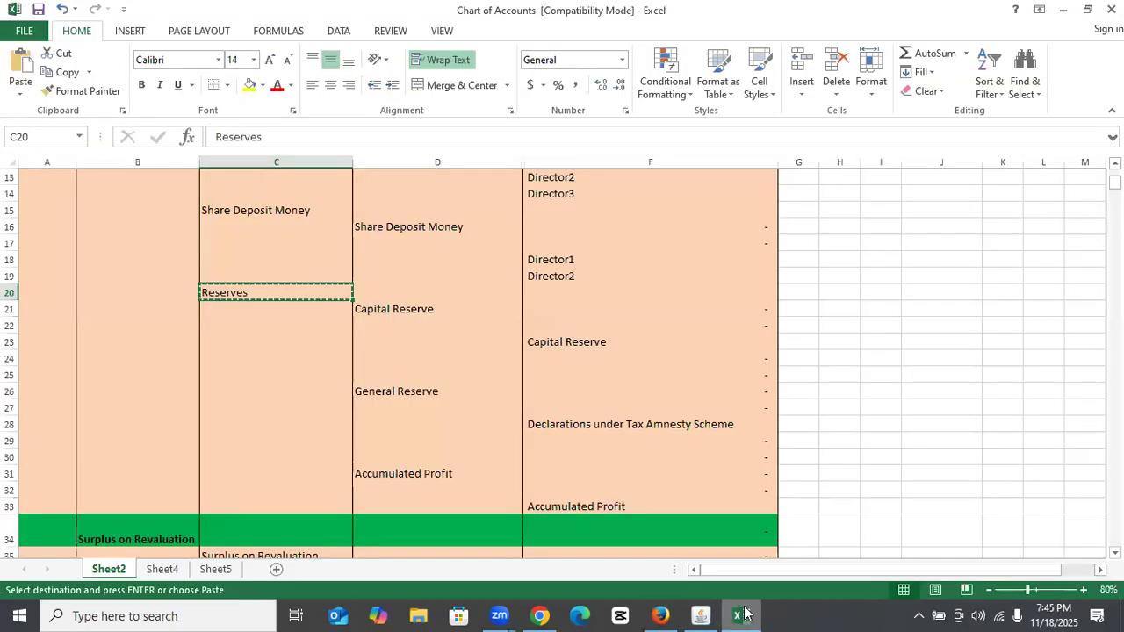
click(417, 314)
key(ctrl+c)
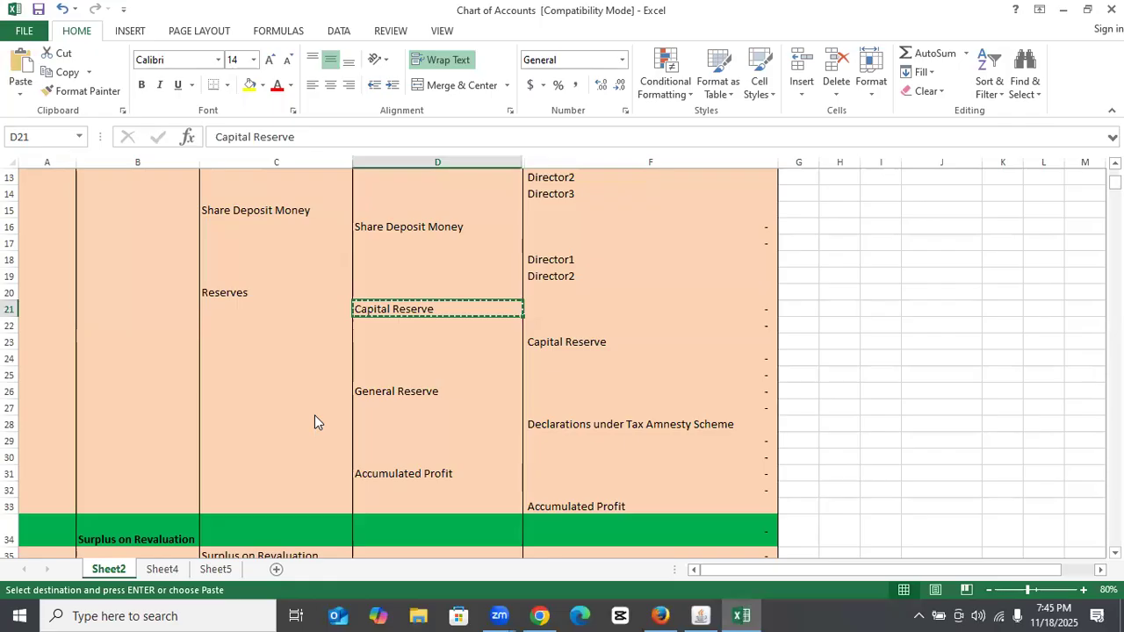
key(alt+Tab)
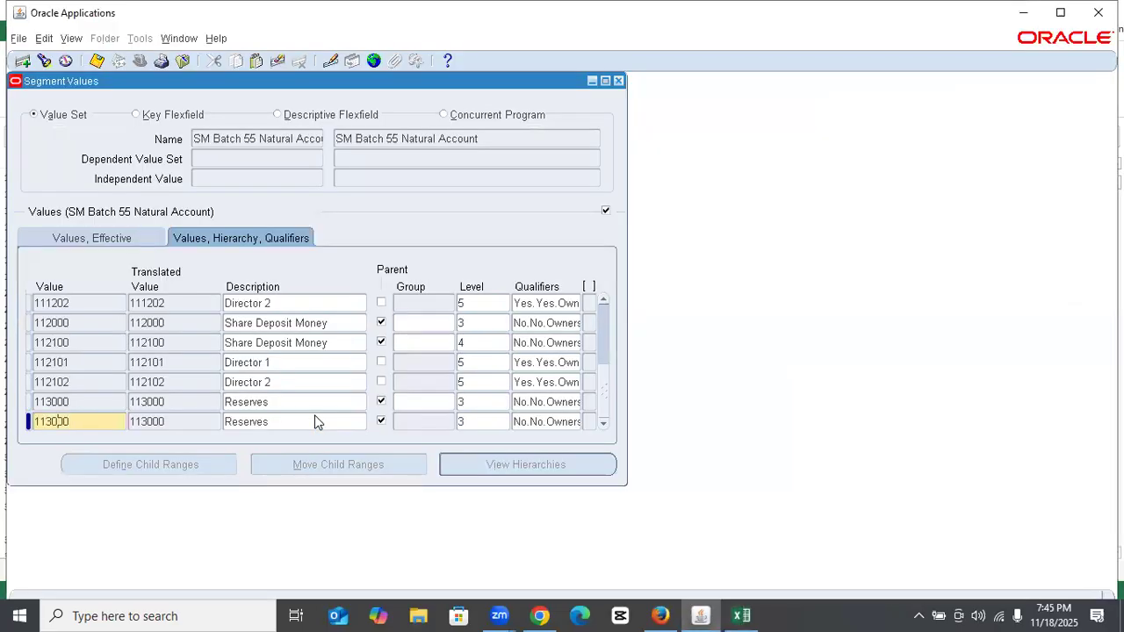
Turn the duplicated Reserves record into value 113100 with the description Capital Reserve at level 4, and save it
text(1)
key(Tab)
key(ctrl+v)
click(478, 422)
text(4)
key(ctrl+s)
key(Down)
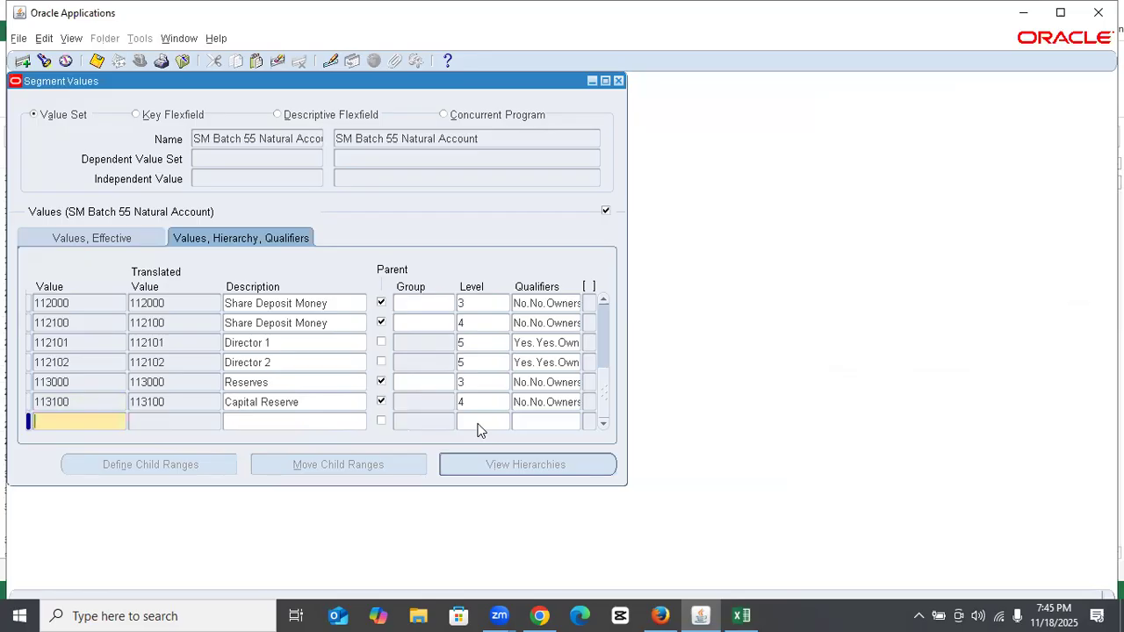
Duplicate the 113100 record as value 113101, remove its parent flag, and set its level to 5
key(shift+F6)
key(End)
key(BackSpace)
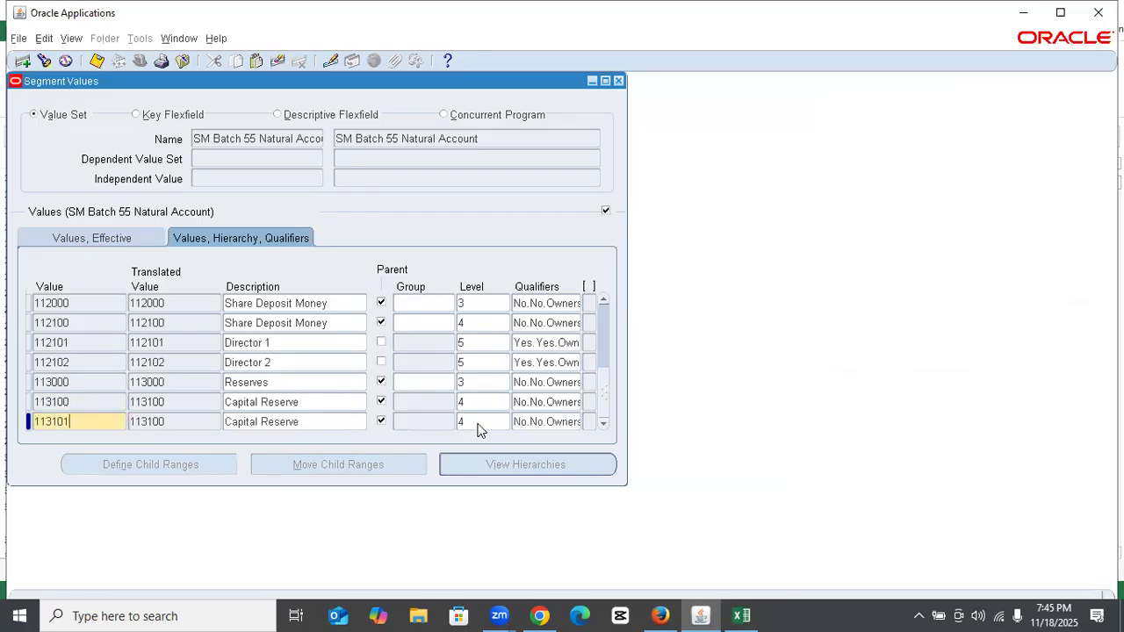
text(1)
key(Tab)
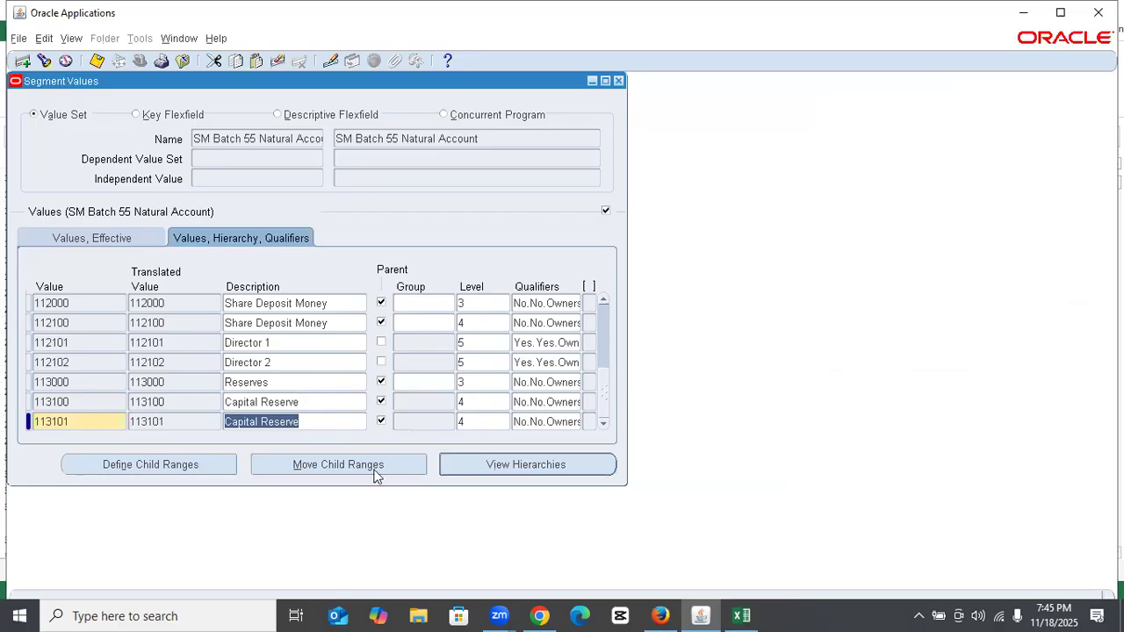
click(381, 421)
double_click(464, 421)
text(5)
Set Allow Budgeting and Allow Posting to Yes for value 113101, keeping the Ownership account type, and save the record
key(Tab)
text(y)
key(Tab)
text(y)
key(Tab)
key(Return)
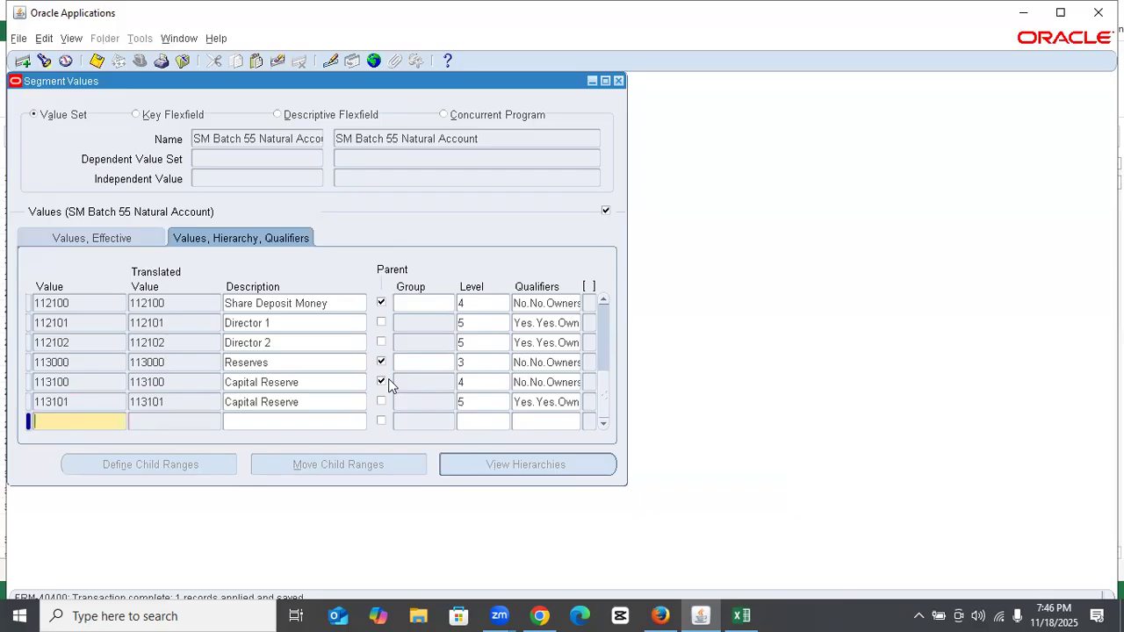
Add value 113200 with the description General Reserve from the Excel workbook, marked as a parent at level 4
text(113200)
key(Tab)
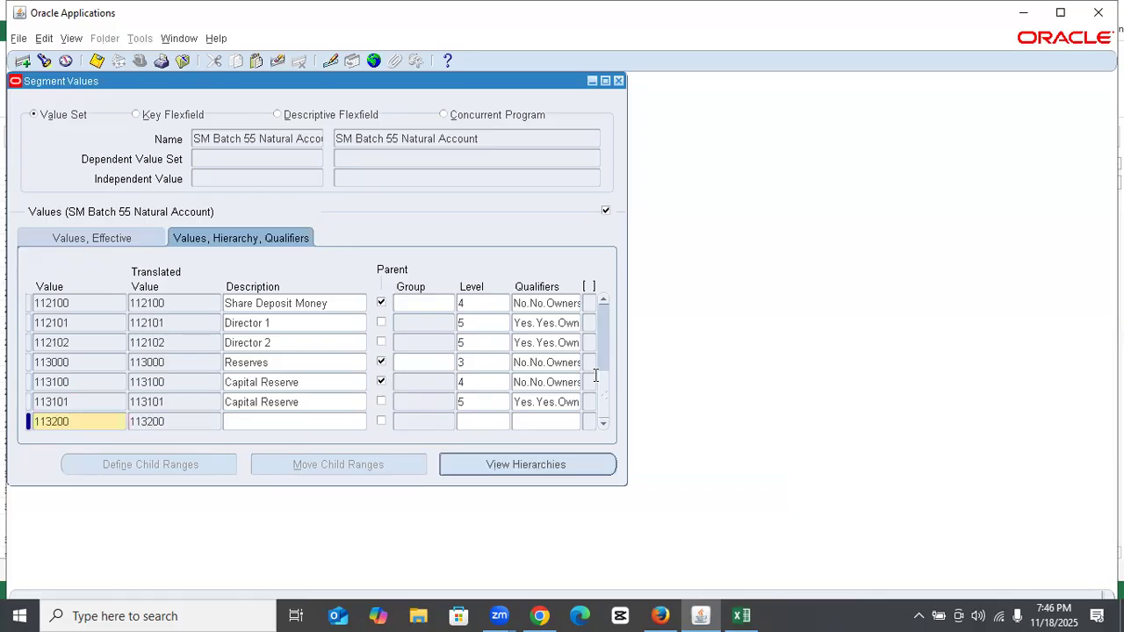
click(754, 615)
click(446, 392)
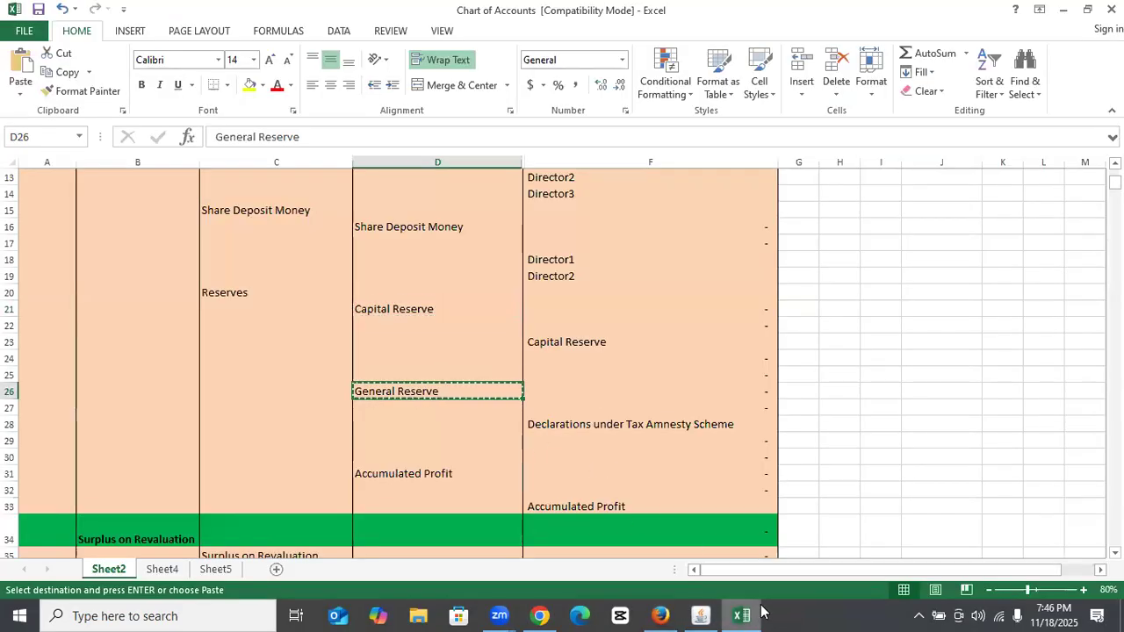
click(700, 615)
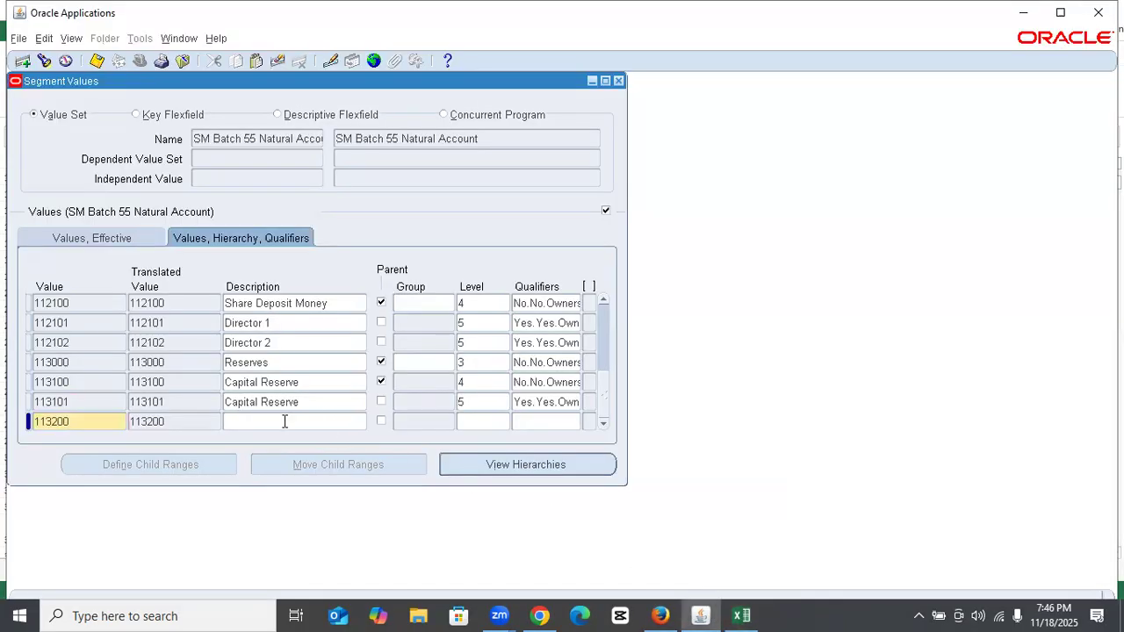
key(ctrl+v)
click(380, 422)
click(473, 418)
text(3)
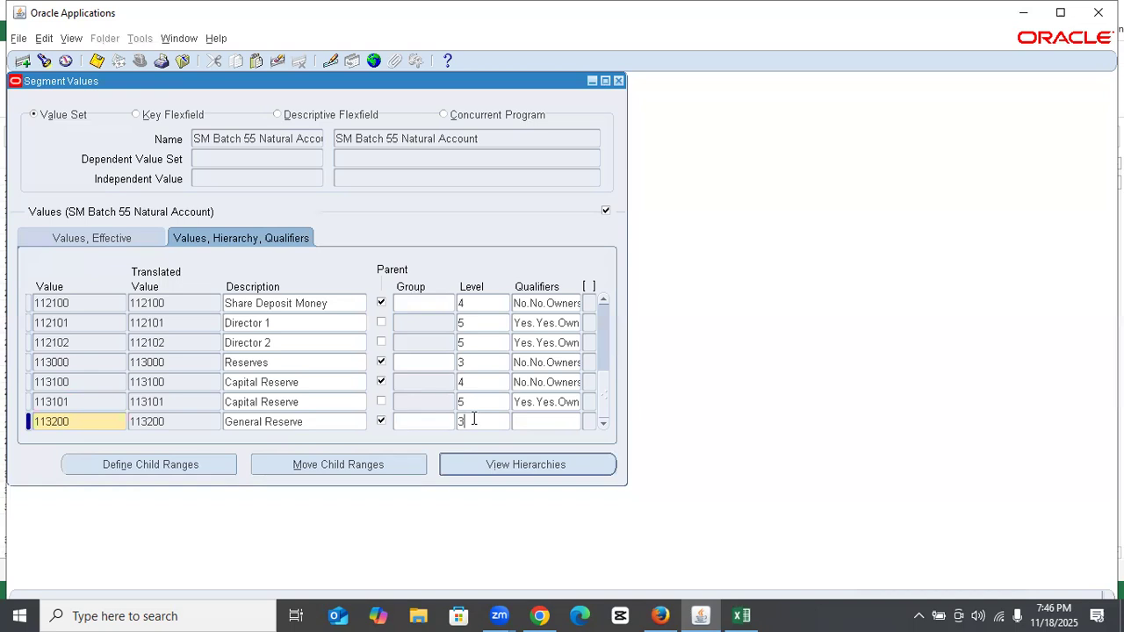
key(BackSpace)
text(4)
Set Allow Budgeting and Allow Posting to No and the account type to Ownership for value 113200
click(528, 422)
text(n)
key(Tab)
text(n)
key(Tab)
text(o)
key(Return)
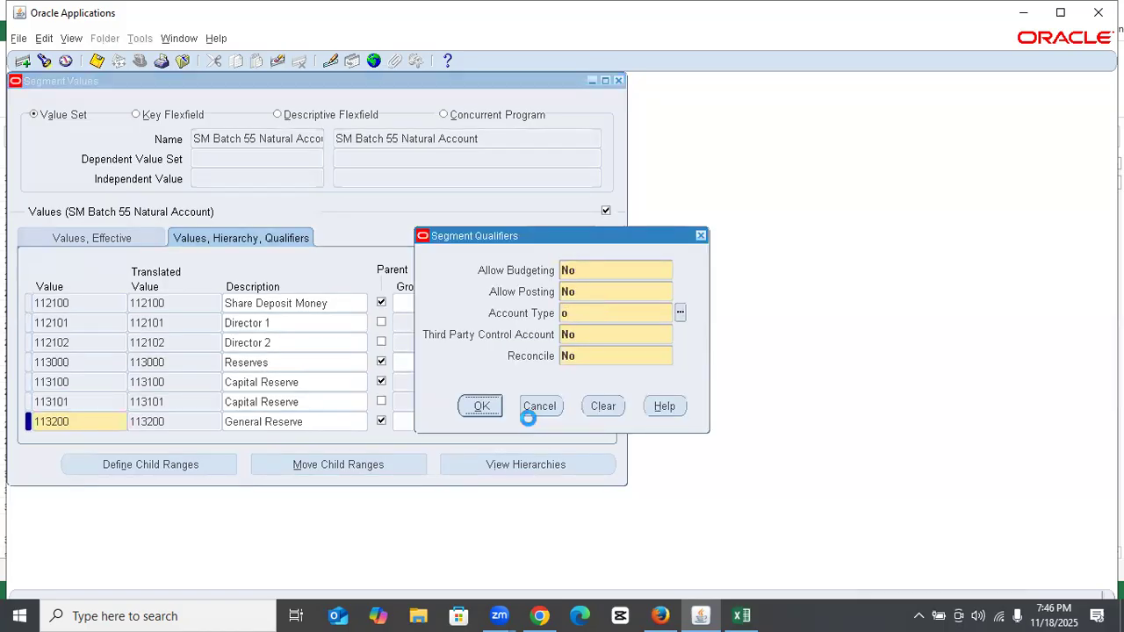
Save value 113200, duplicate it as 113201, remove the duplicate's parent flag, and set its level to 5
key(ctrl+s)
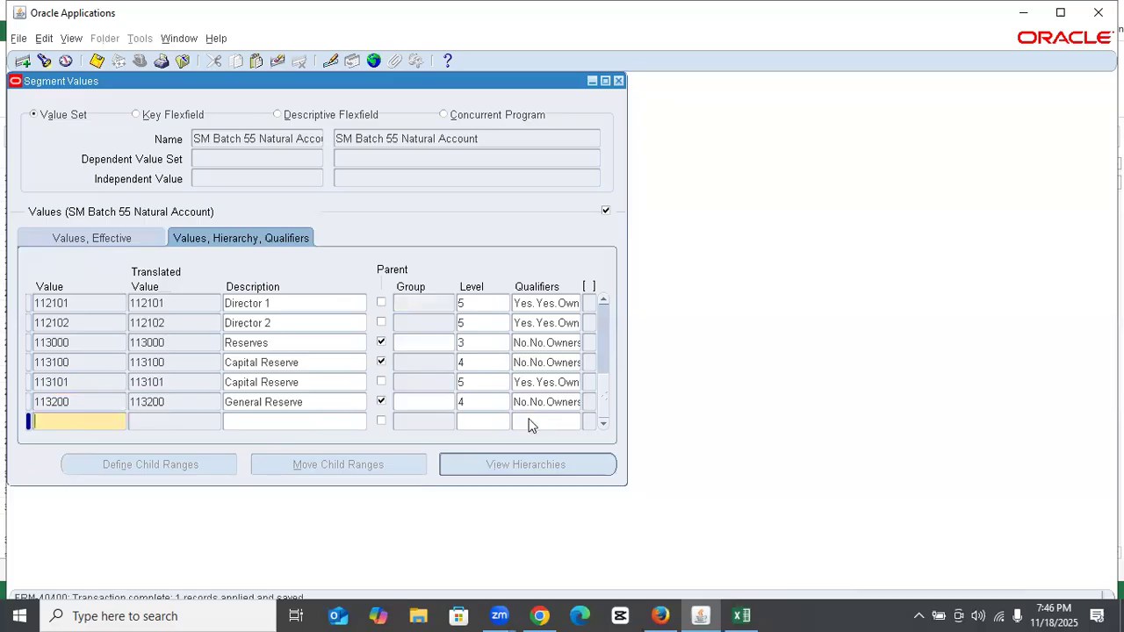
key(shift+F6)
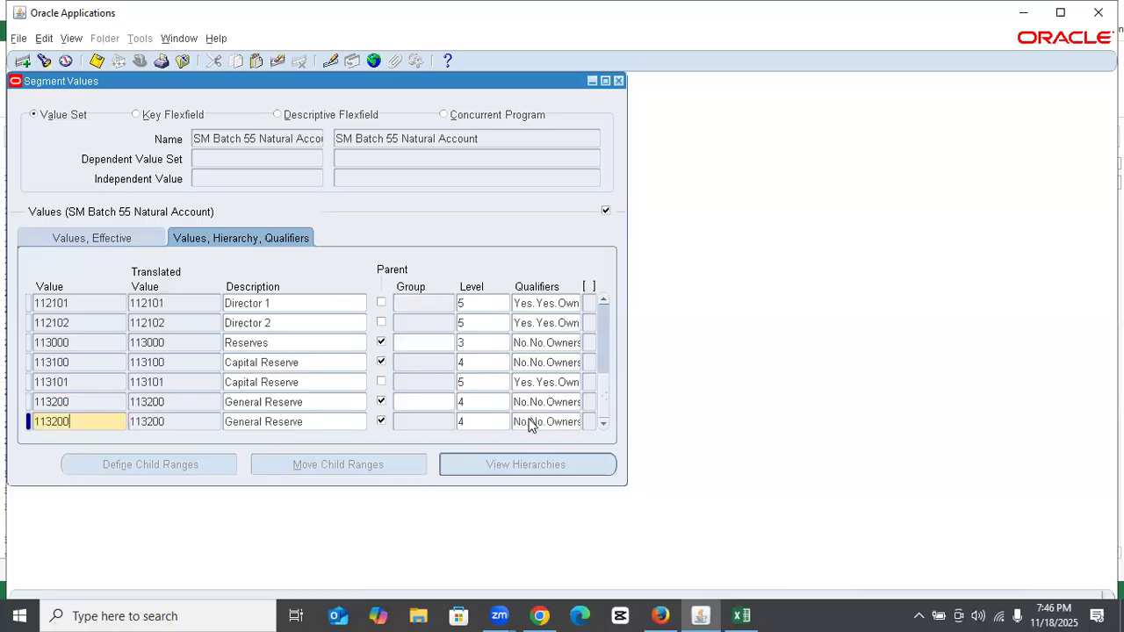
key(BackSpace)
text(1)
key(Tab)
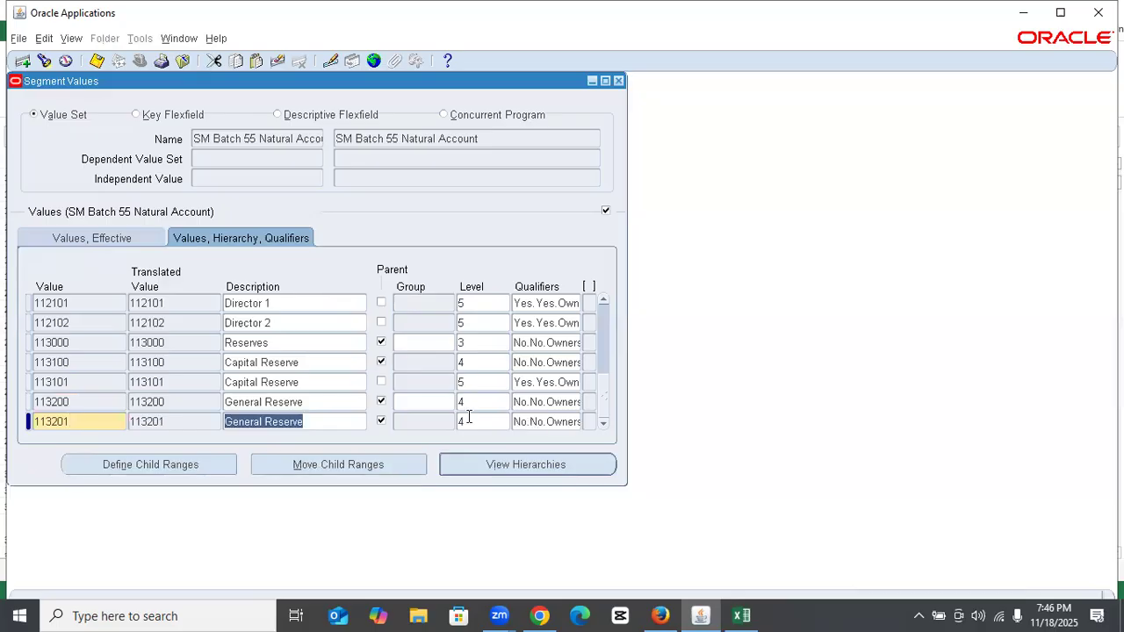
click(381, 423)
double_click(461, 421)
text(5)
Set Allow Budgeting and Allow Posting to Yes for value 113201, keeping the Ownership account type, and save the record
key(Tab)
text(y)
key(Tab)
text(y)
key(Tab)
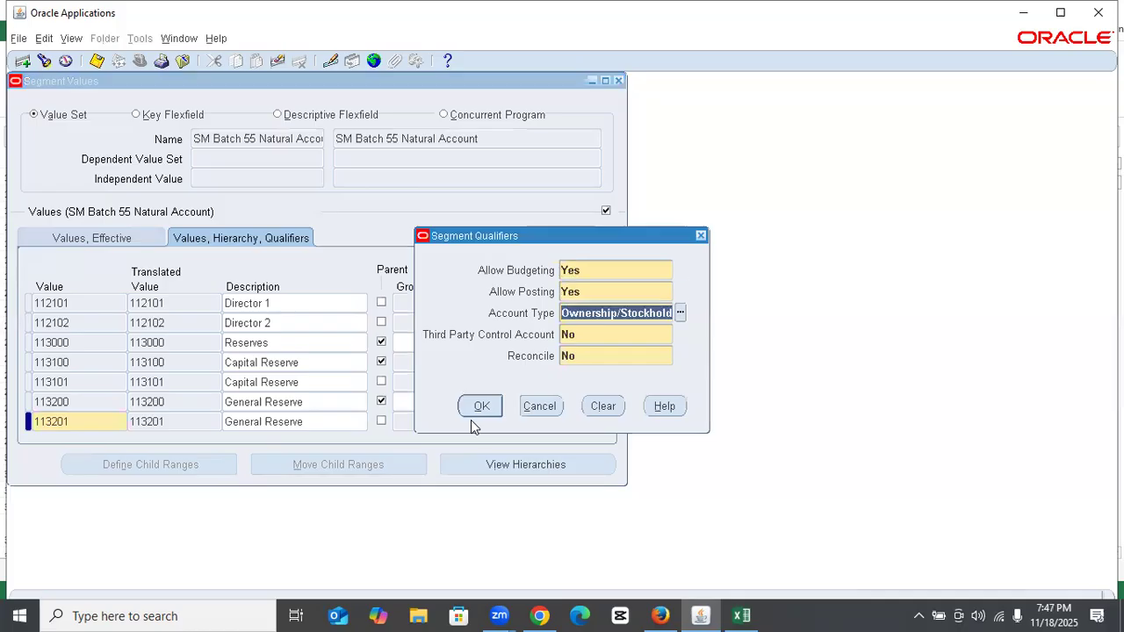
key(Return)
key(Return)
key(ctrl+s)
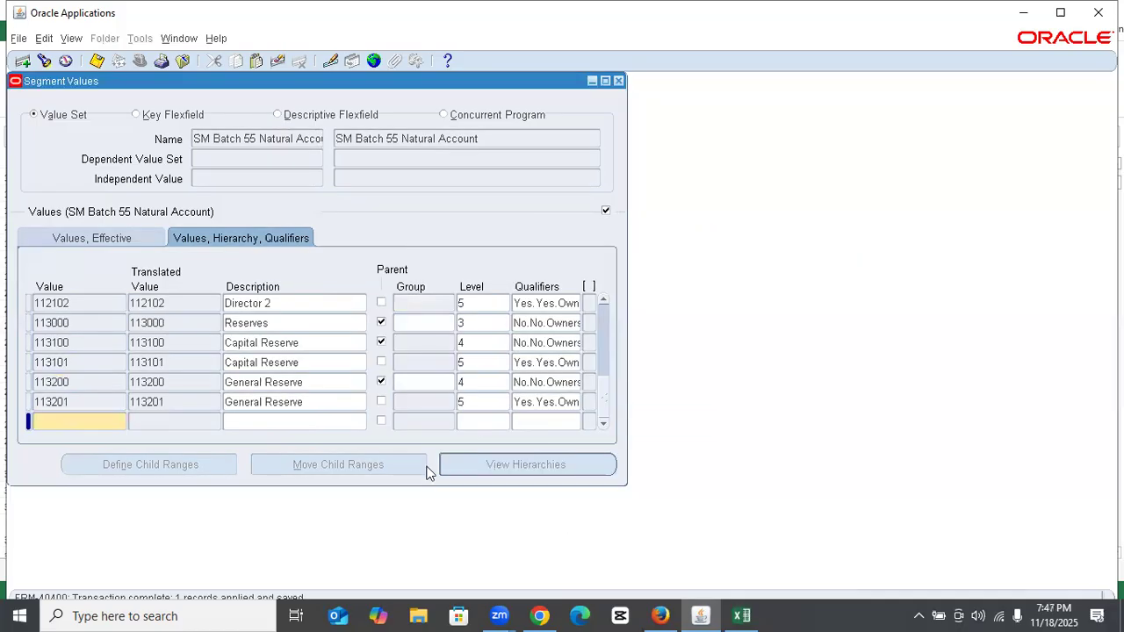
Add value 113300 with the description Accumulated Profit from the Excel workbook, marked as a parent at level 4
click(741, 616)
key(alt+Tab)
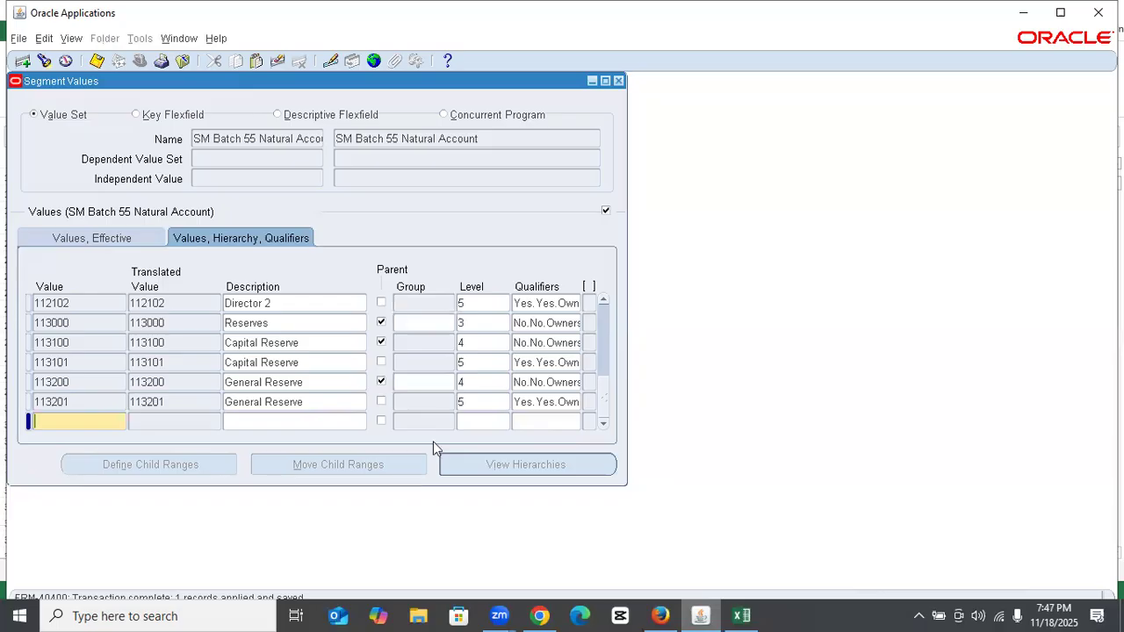
text(113300)
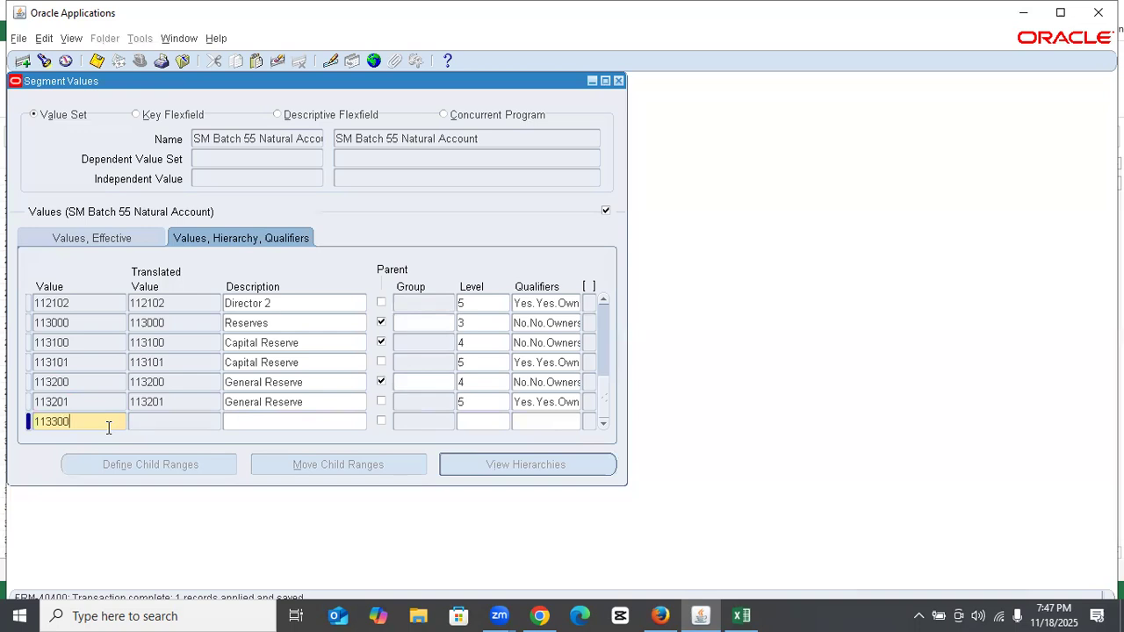
key(Tab)
key(ctrl+v)
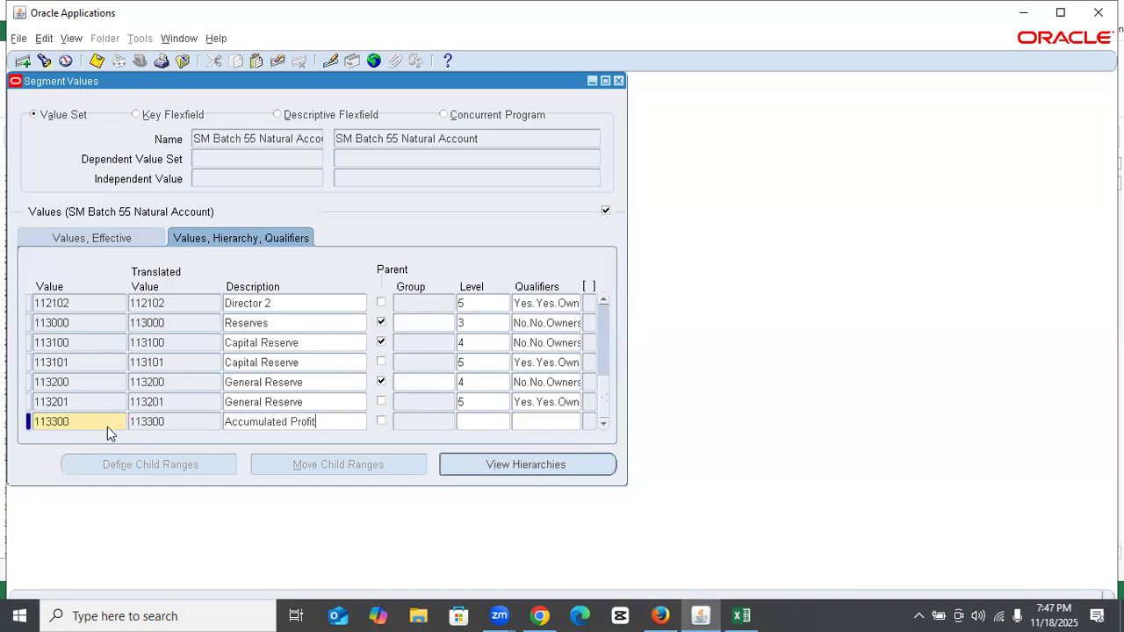
click(382, 422)
click(474, 422)
text(4)
Set Allow Budgeting and Allow Posting to No and the account type to Ownership for value 113300, then save it
key(Tab)
text(m)
key(BackSpace)
text(n)
key(Tab)
key(Tab)
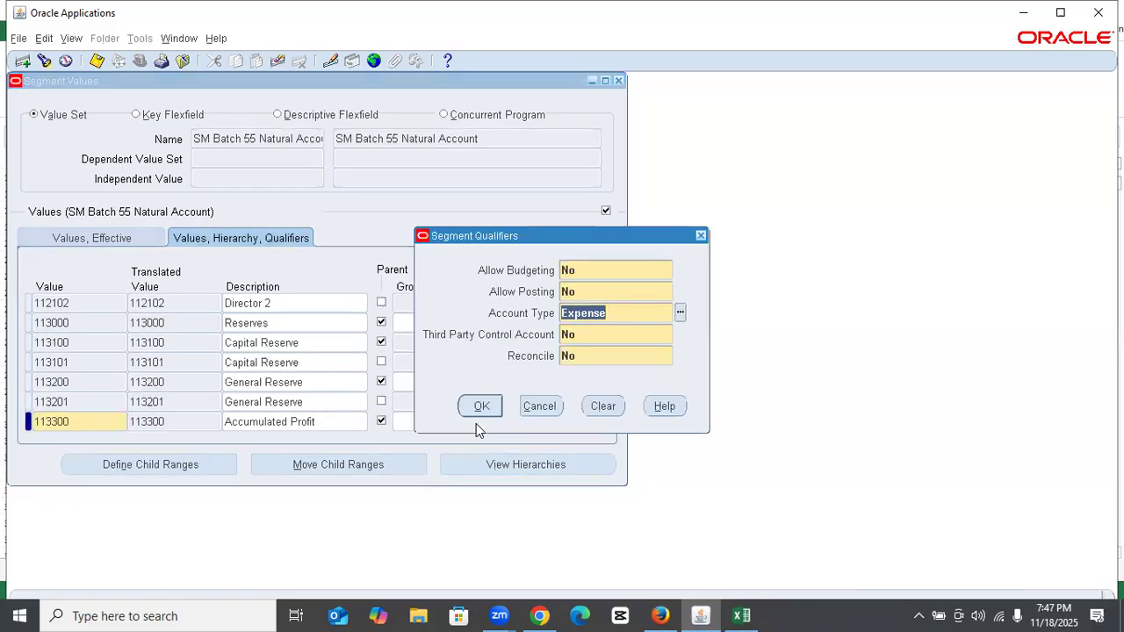
text(e)
key(Return)
key(Return)
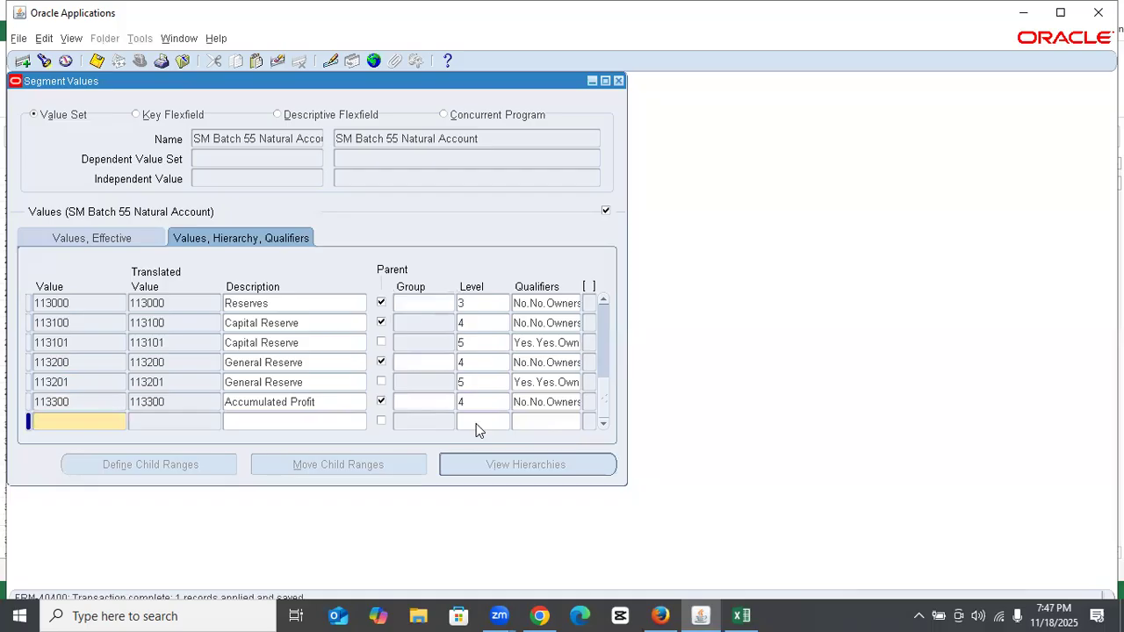
Duplicate the 113300 record as value 113301, remove its parent flag, and set its level to 5
key(shift+F6)
key(BackSpace)
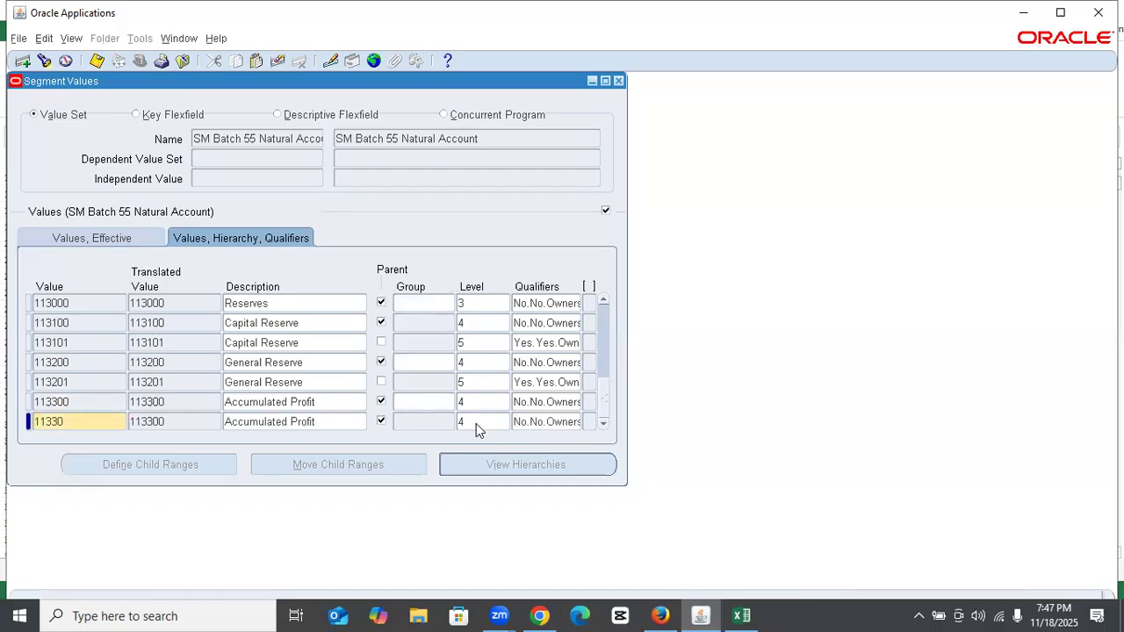
text(1)
key(Tab)
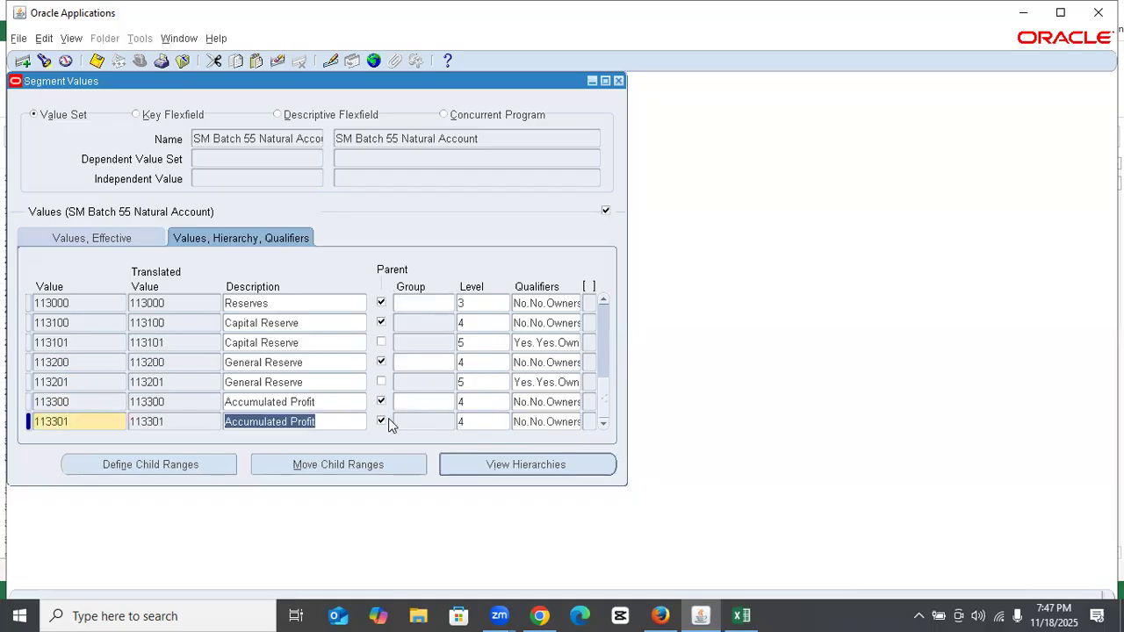
click(381, 422)
click(474, 419)
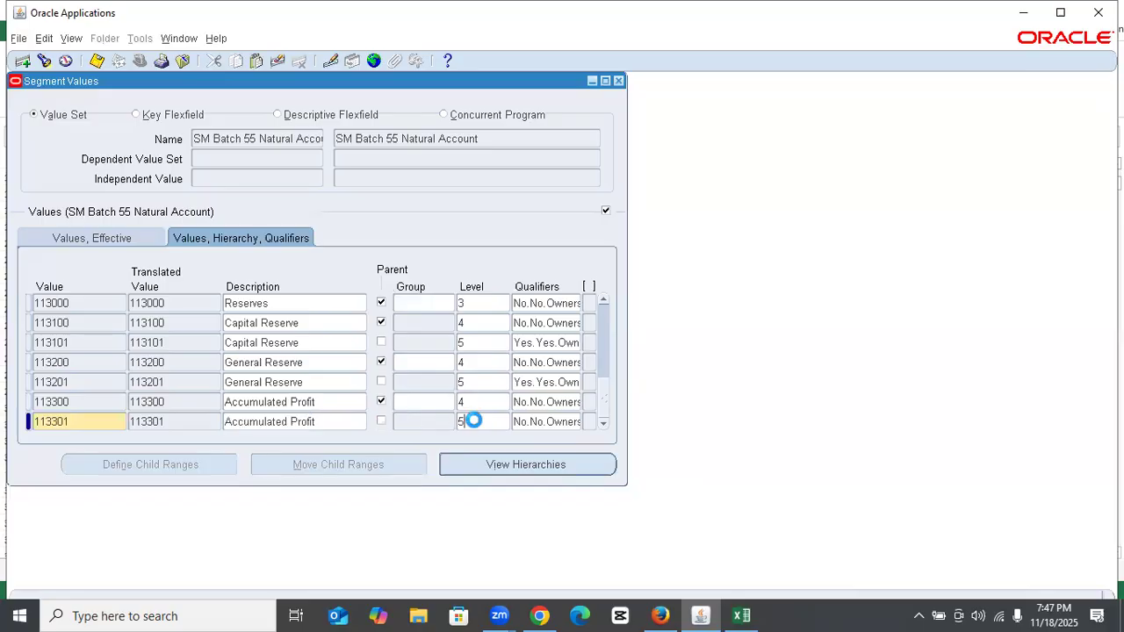
Set Allow Budgeting and Allow Posting to Yes for value 113301, keeping the Ownership account type, and save the record
text(y)
key(Tab)
text(y)
click(474, 420)
key(Return)
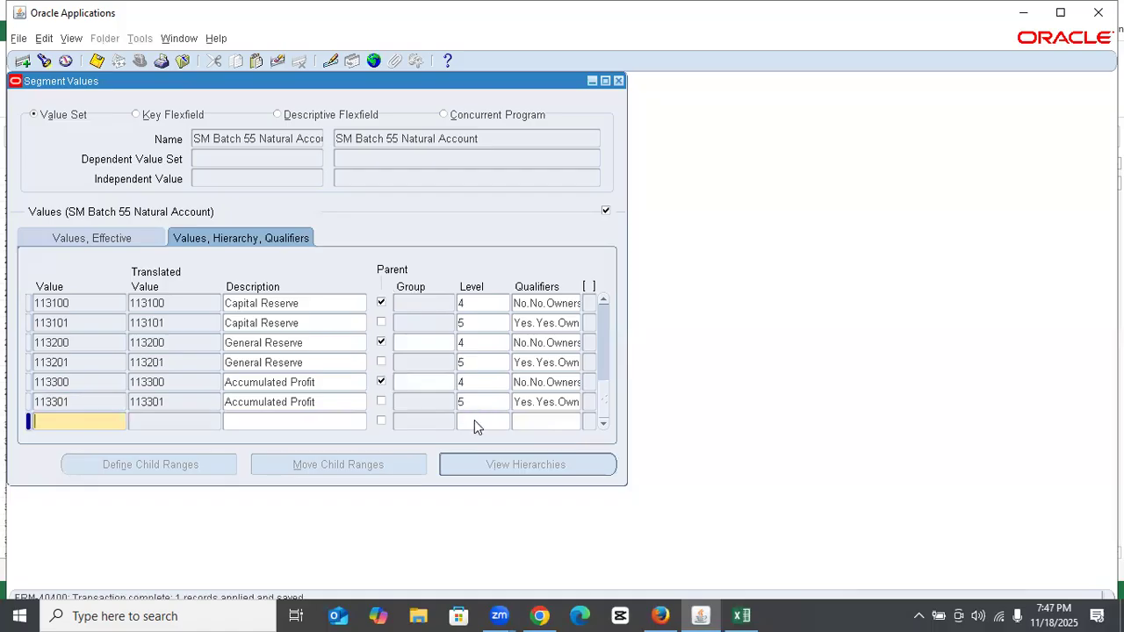
Switch to the Excel chart of accounts and copy the Surplus on Revaluation heading from cell B34
click(741, 616)
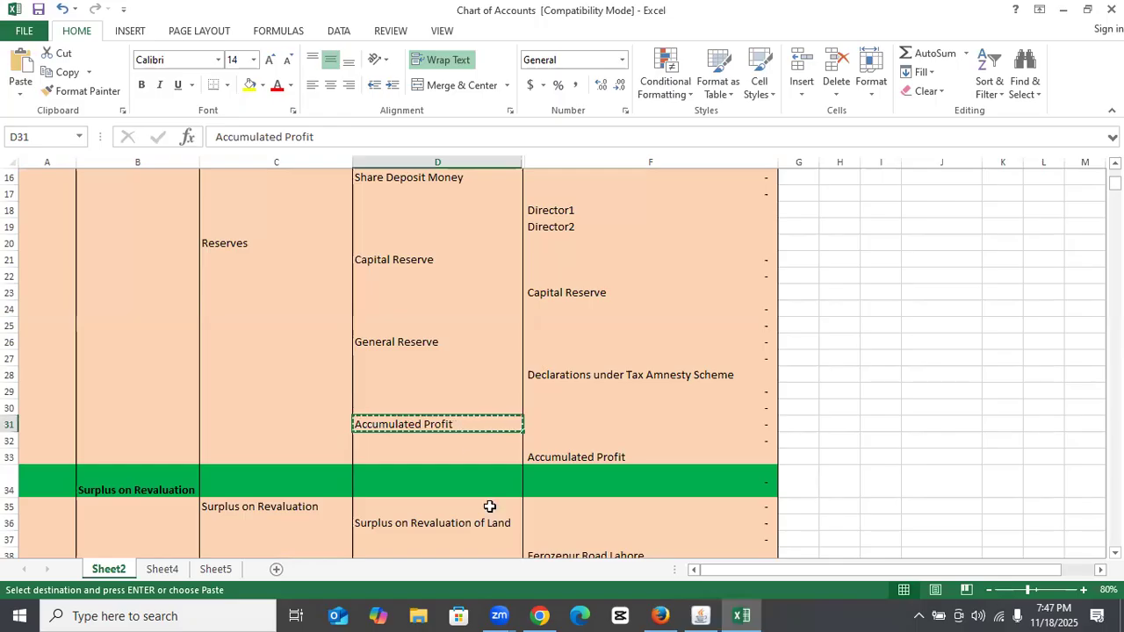
click(585, 459)
scroll(572, 464, down, 3)
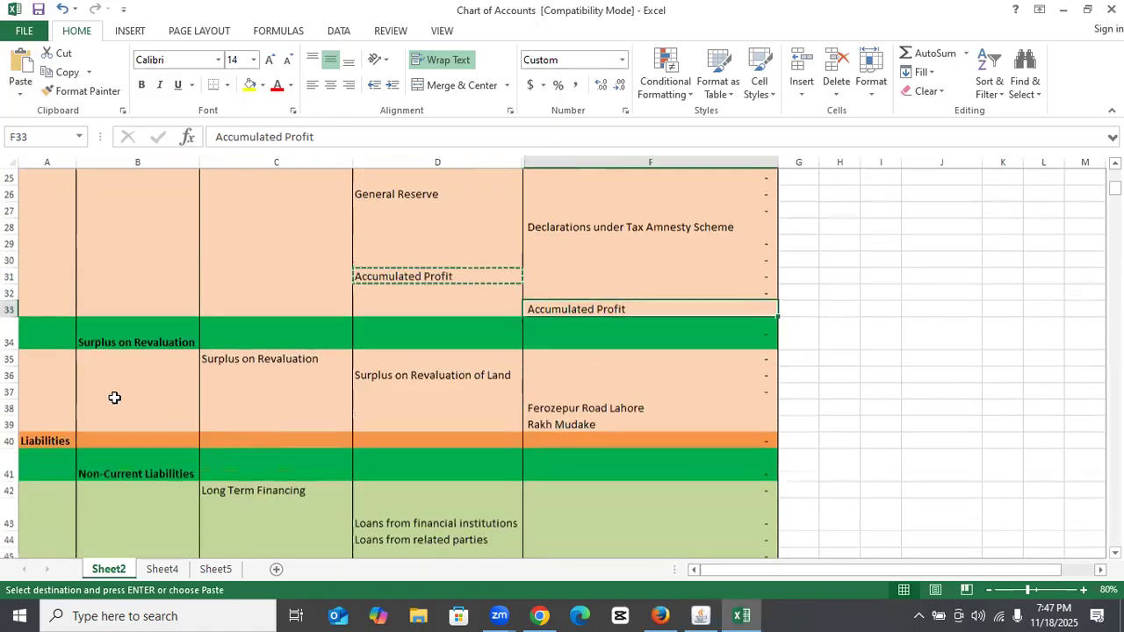
click(132, 343)
key(ctrl+c)
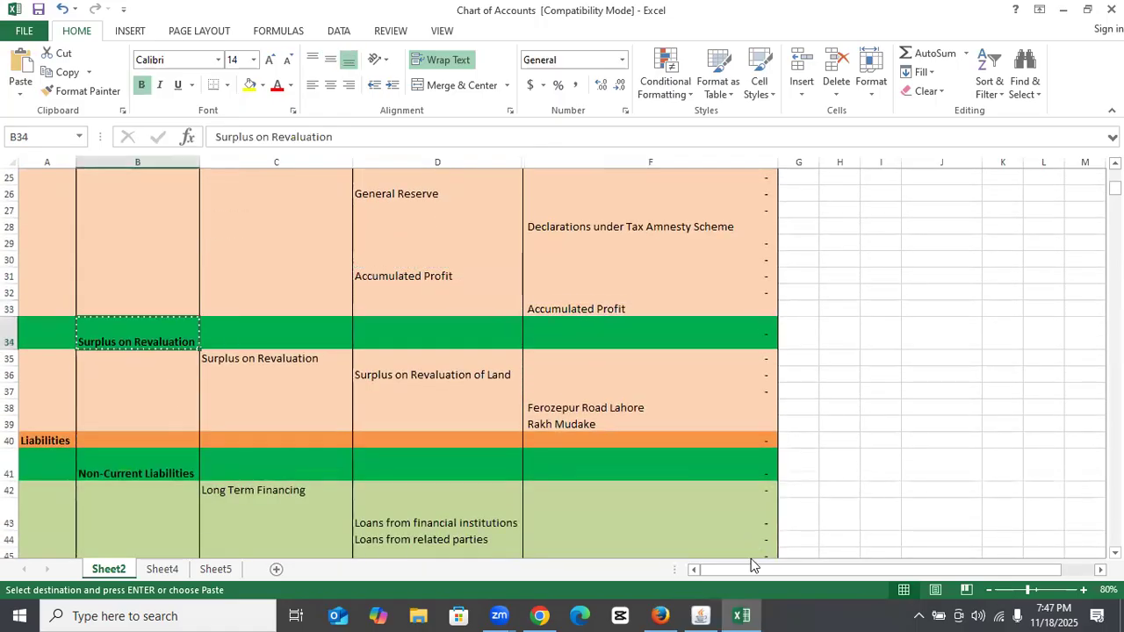
In Oracle Applications, add value 120000 with the copied description Surplus on Revaluation, marked as a parent at level 2
click(700, 616)
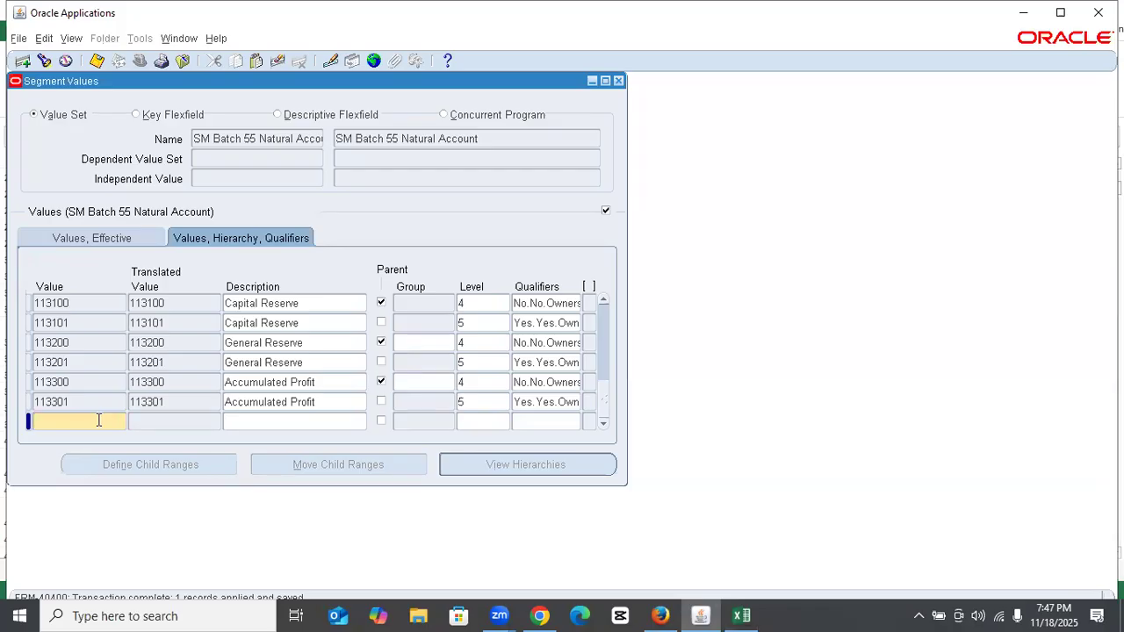
text(120000)
key(Tab)
key(ctrl+v)
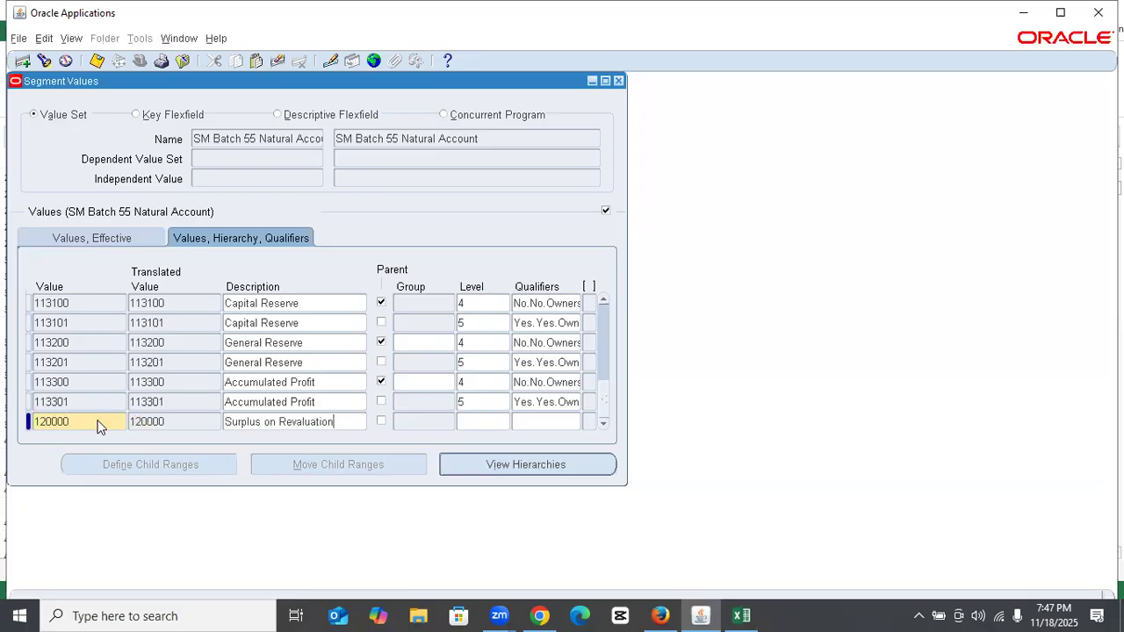
click(381, 421)
click(466, 421)
text(2)
Set Allow Budgeting and Allow Posting to No and the account type to Ownership for value 120000, then save it
key(Tab)
text(n)
key(Tab)
text(n)
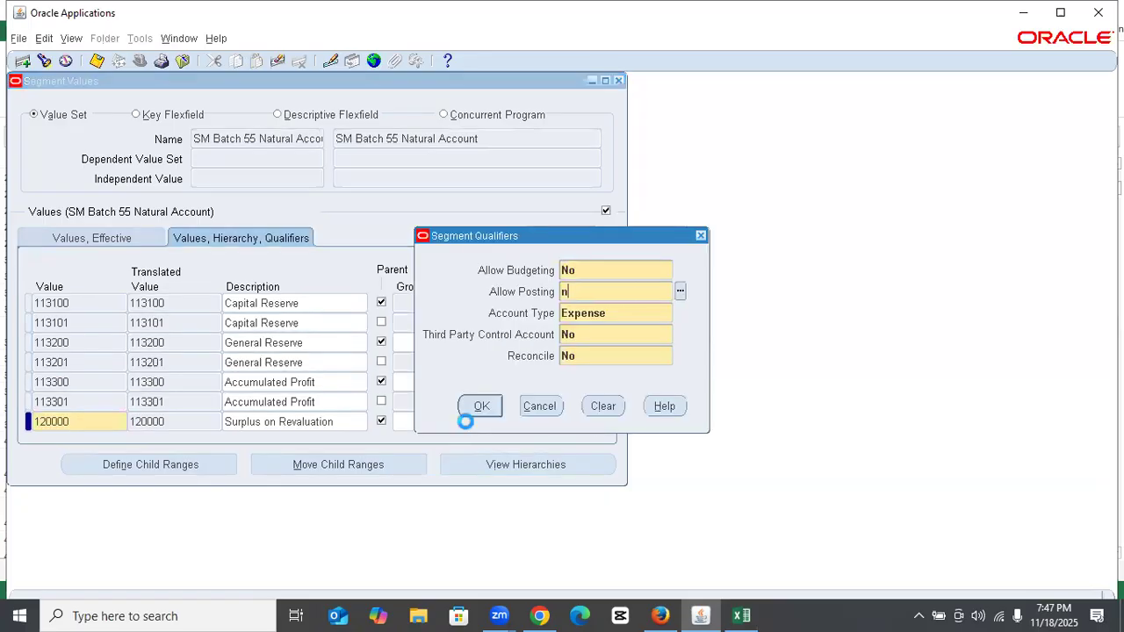
key(Tab)
text(o)
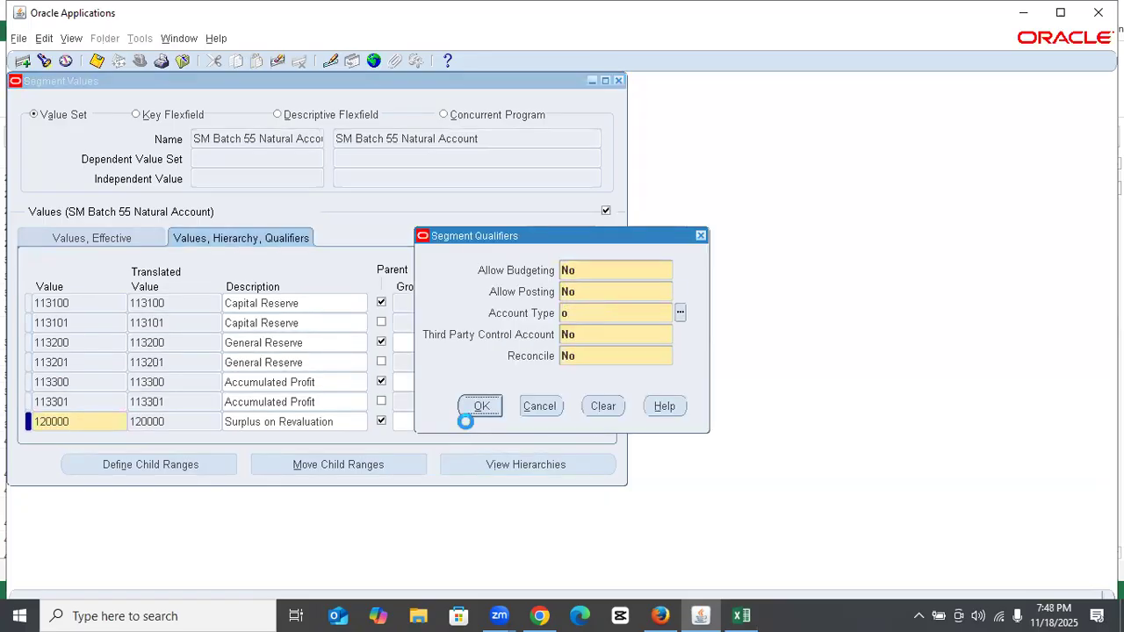
click(474, 411)
key(ctrl+s)
Copy Surplus on Revaluation of Land from cell D36 of the Excel workbook and return to Oracle Applications
click(742, 615)
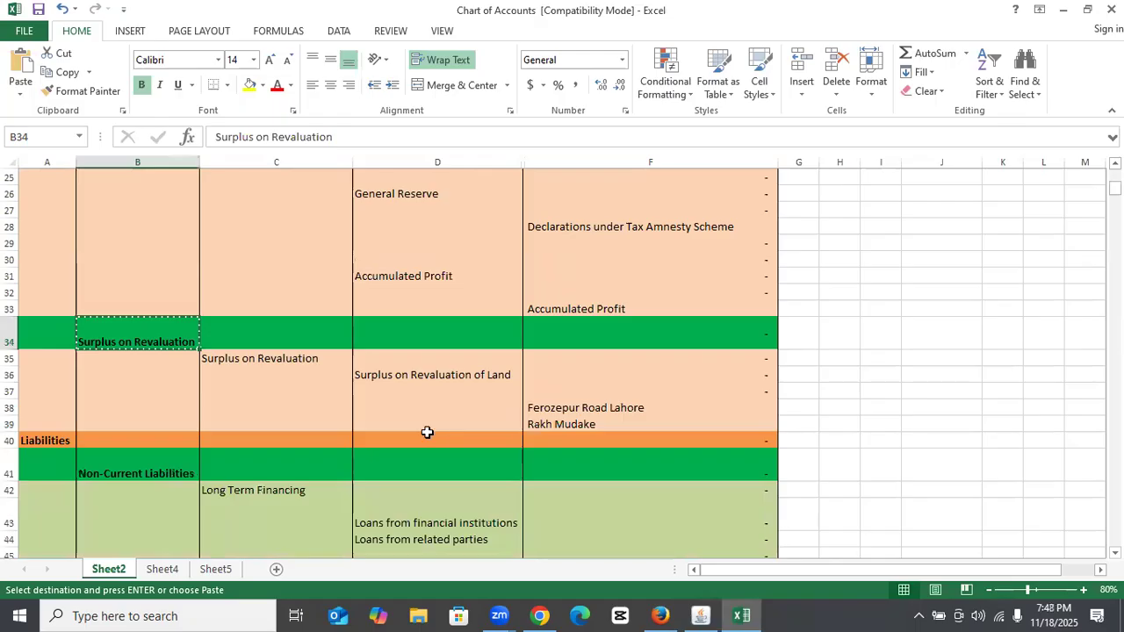
scroll(427, 431, down, 2)
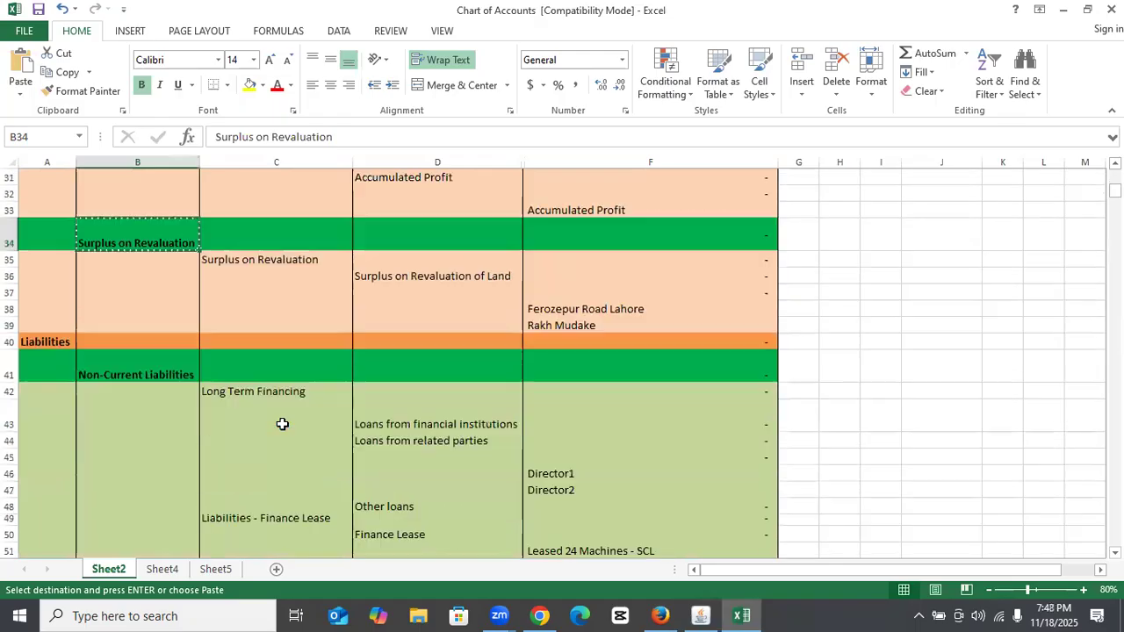
click(502, 281)
click(701, 615)
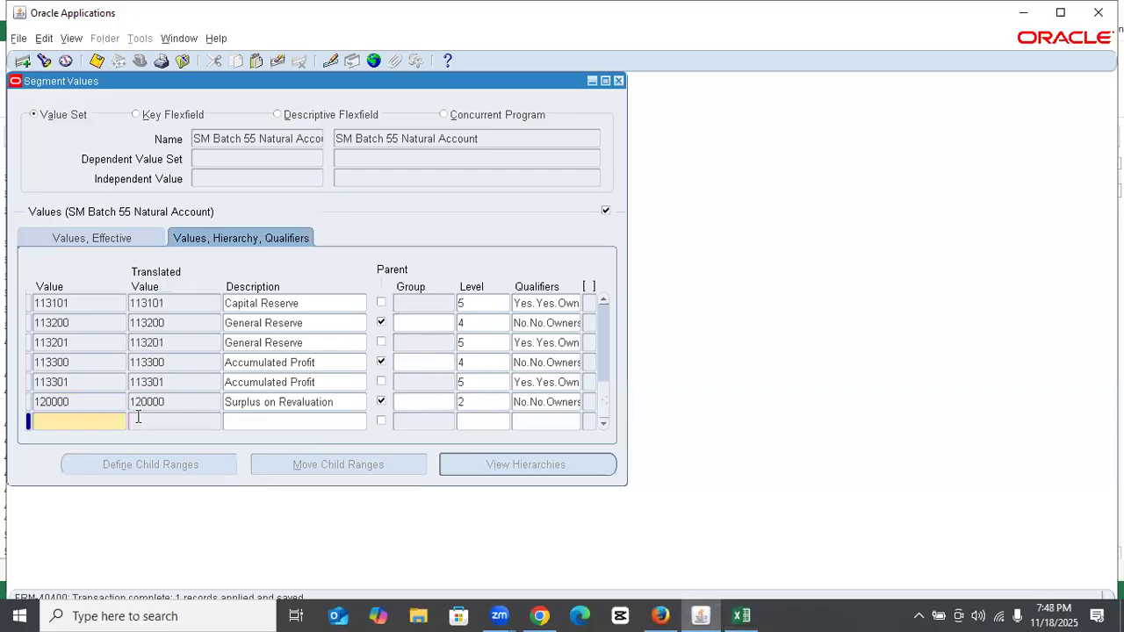
Duplicate the 120000 record as value 121000, set its level to 3, and save it
key(shift+F6)
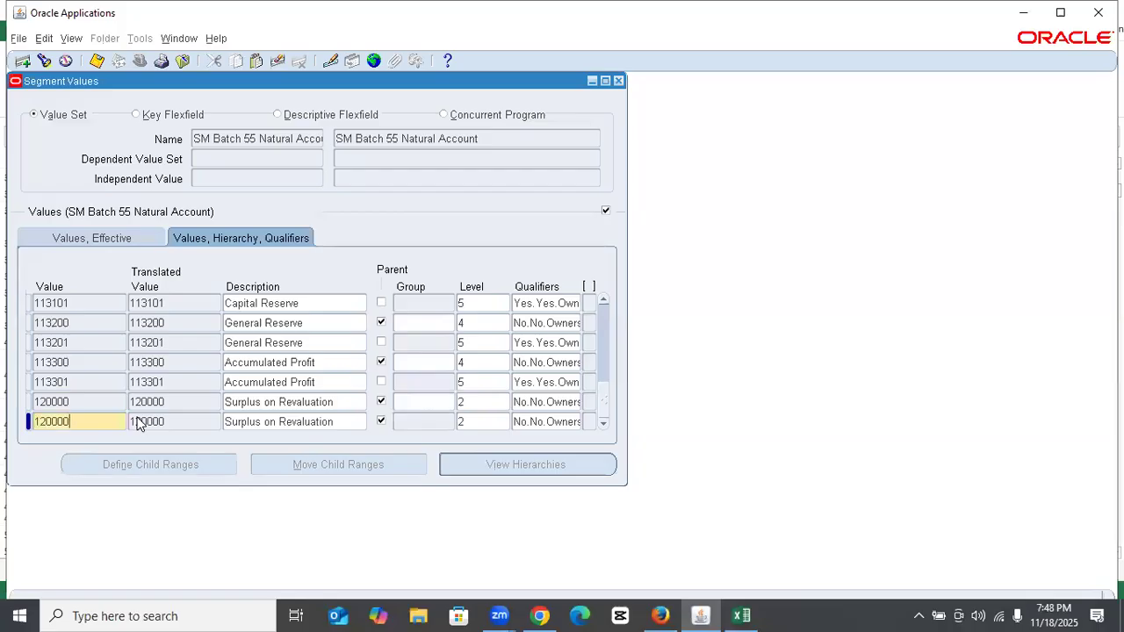
key(Left)
key(Left)
key(BackSpace)
text(1)
key(Tab)
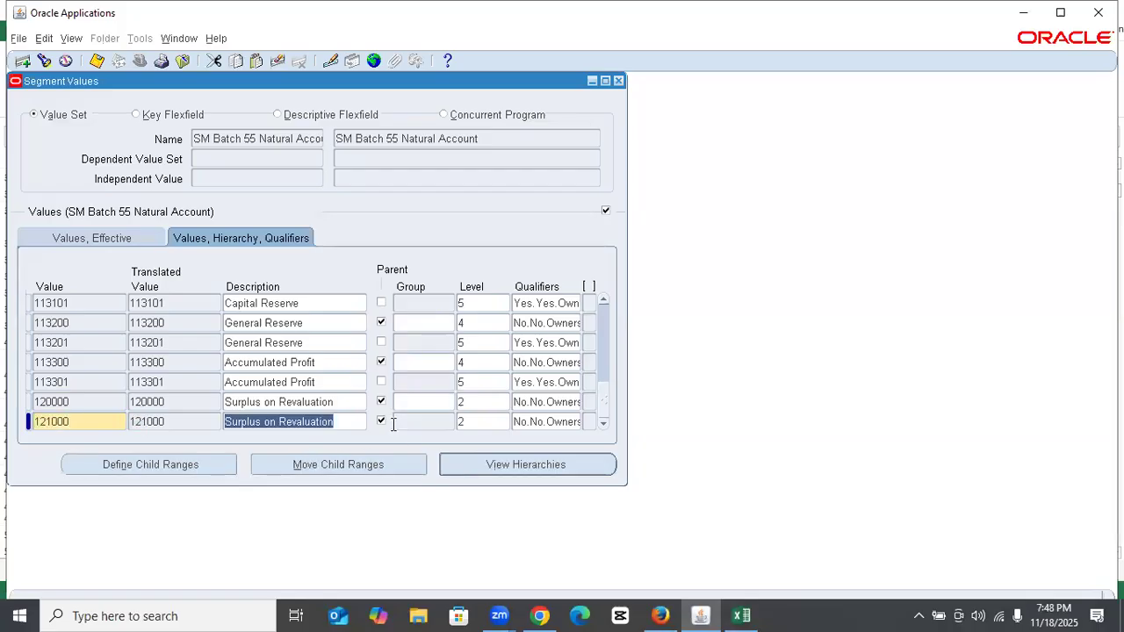
double_click(475, 422)
text(3)
key(ctrl+s)
key(Down)
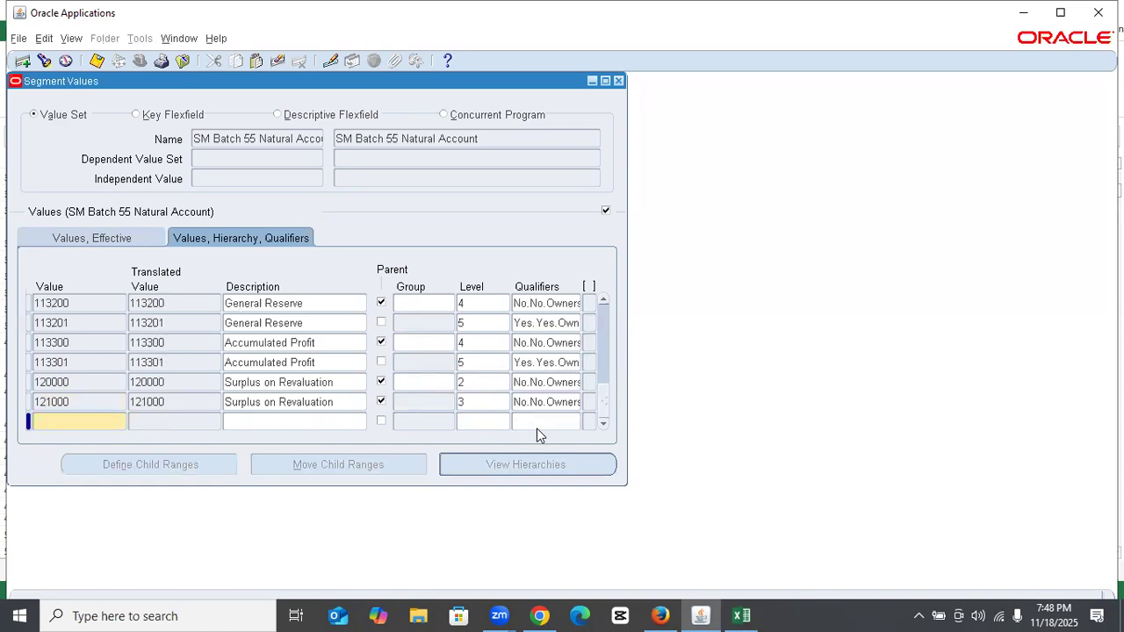
Check the next account in the Excel workbook, then duplicate the 121000 record as value 121100
click(740, 613)
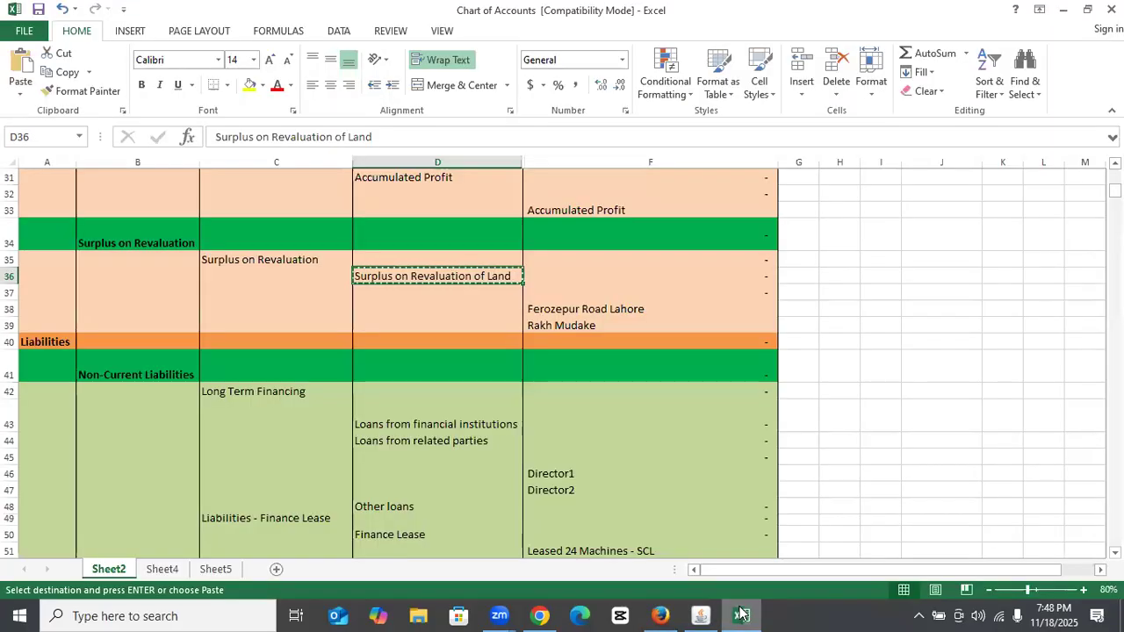
click(740, 614)
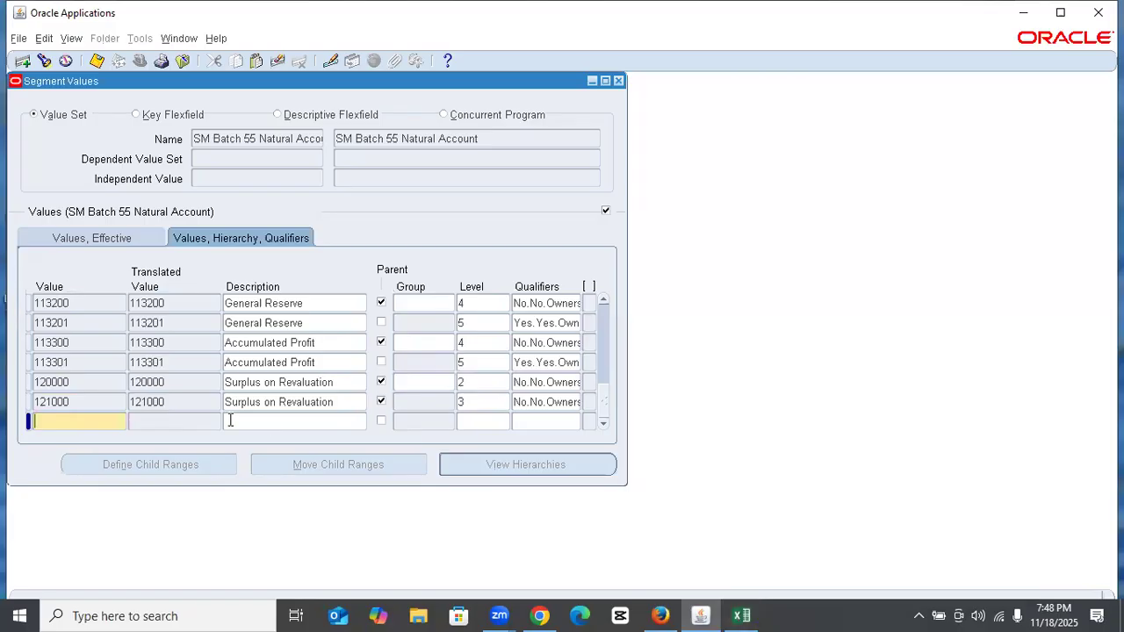
key(shift+F6)
key(Right)
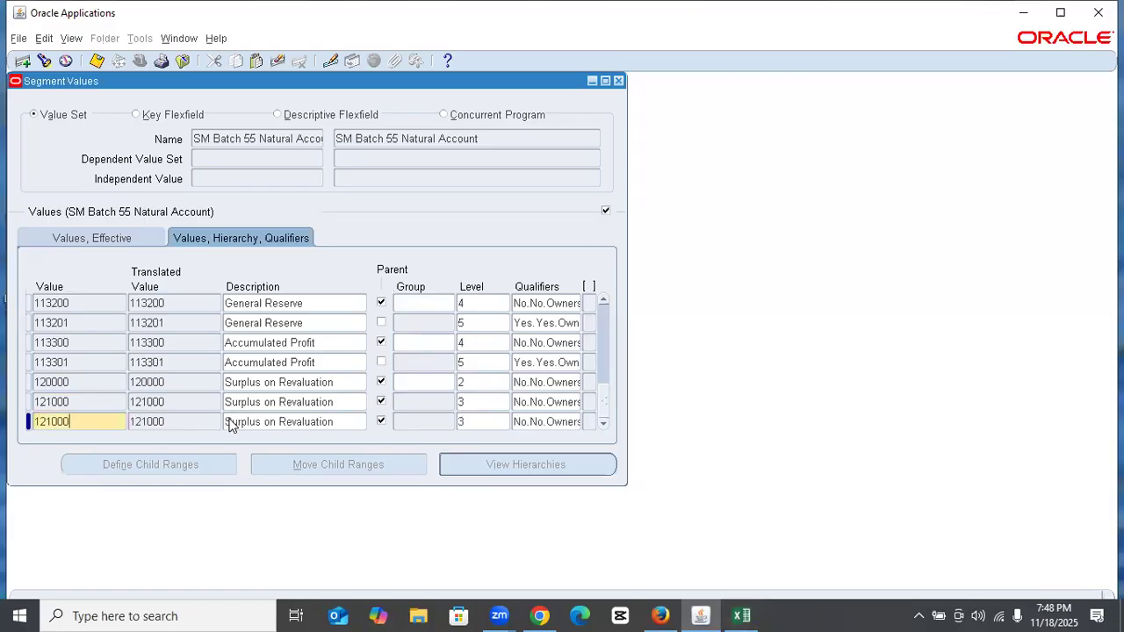
key(Left)
key(Left)
text(1)
key(Tab)
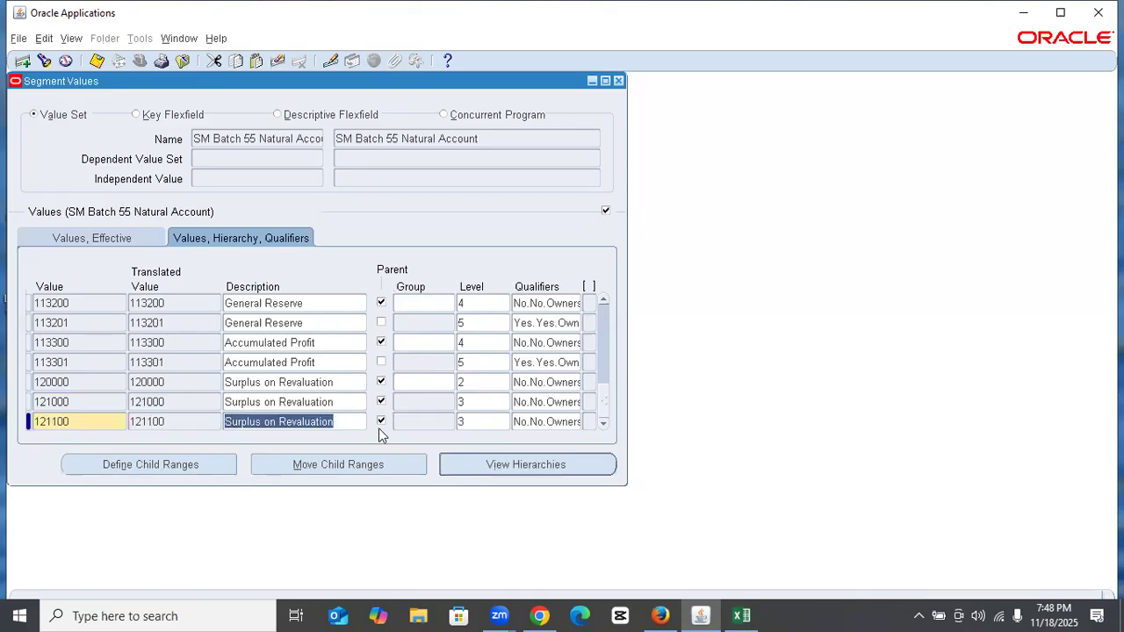
Replace the description of value 121100 with Surplus on Revaluation of Land and set its level to 4
key(ctrl+v)
double_click(482, 427)
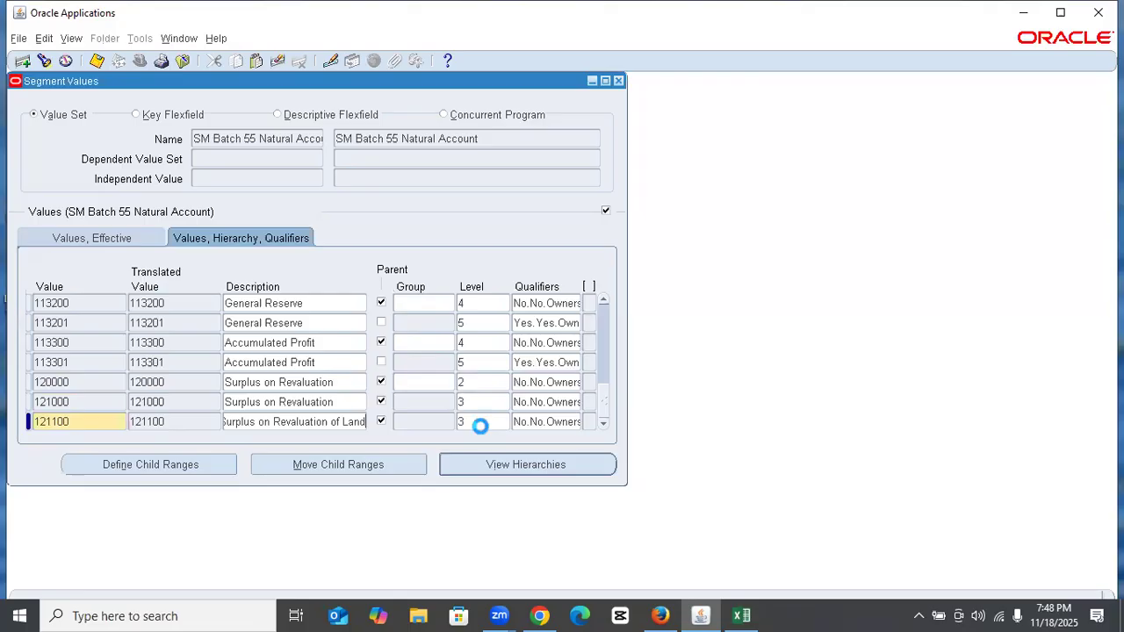
text(4)
key(Down)
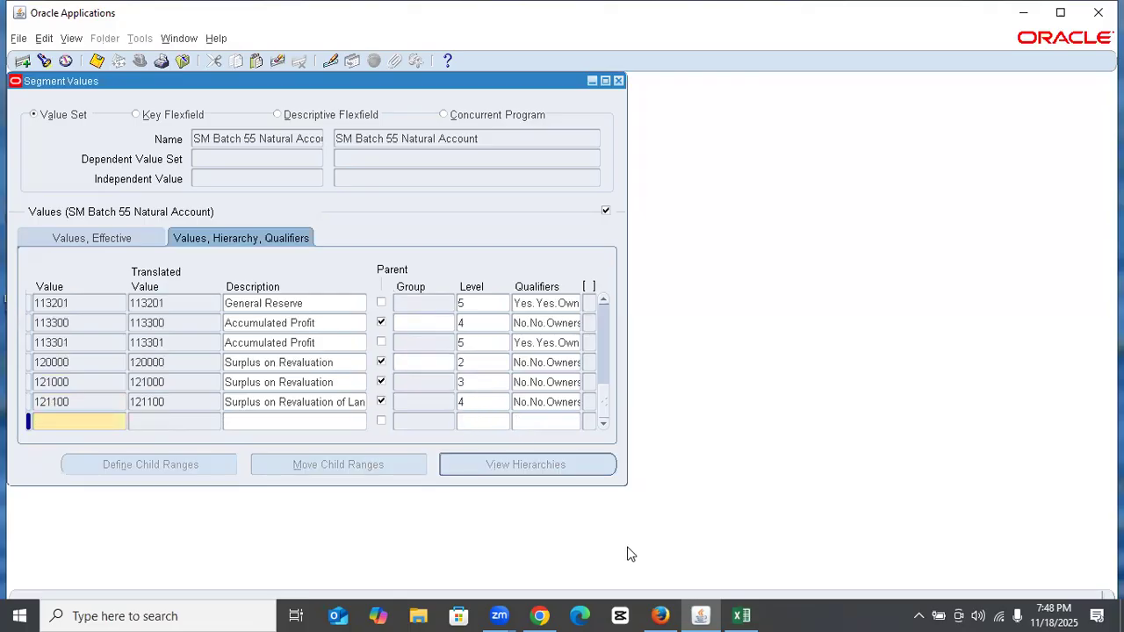
Switch to the Excel workbook and copy the Ferozepur Road Lahore account name from cell F38
click(742, 615)
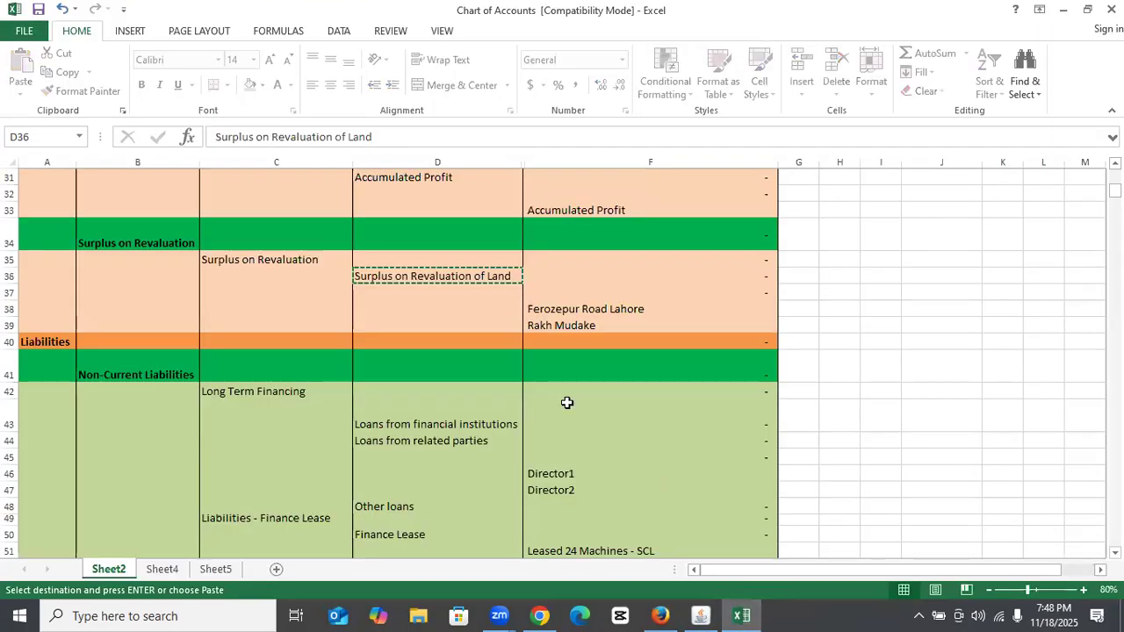
click(578, 313)
key(ctrl+c)
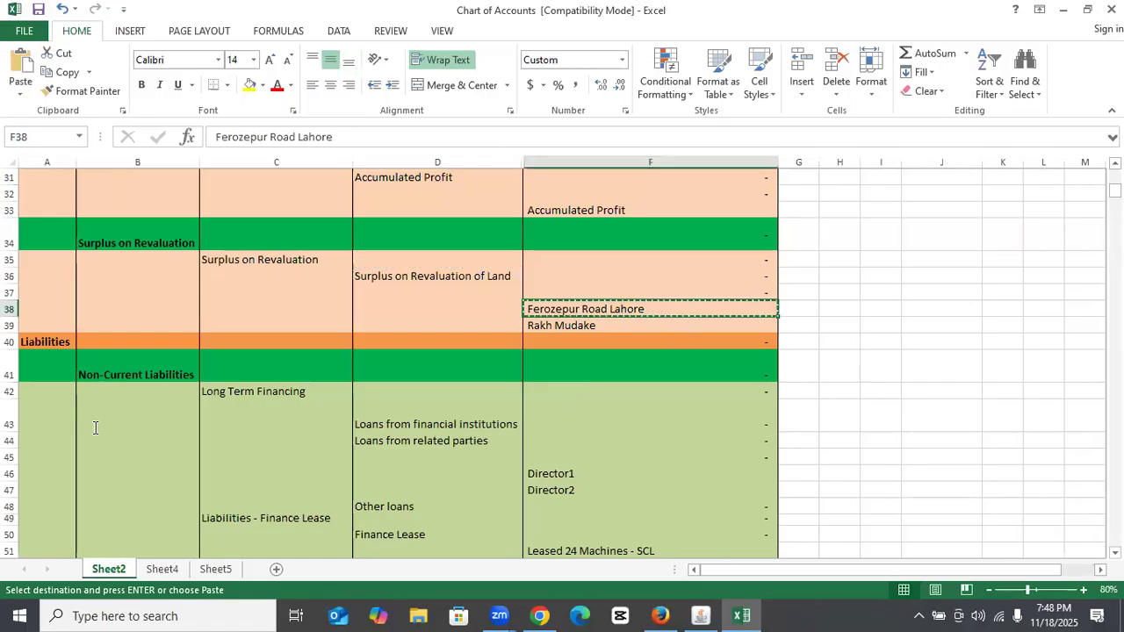
Switch to Oracle Applications, change the duplicated record's value to 121101, clear its parent flag, and set its level to 5
key(alt+Tab)
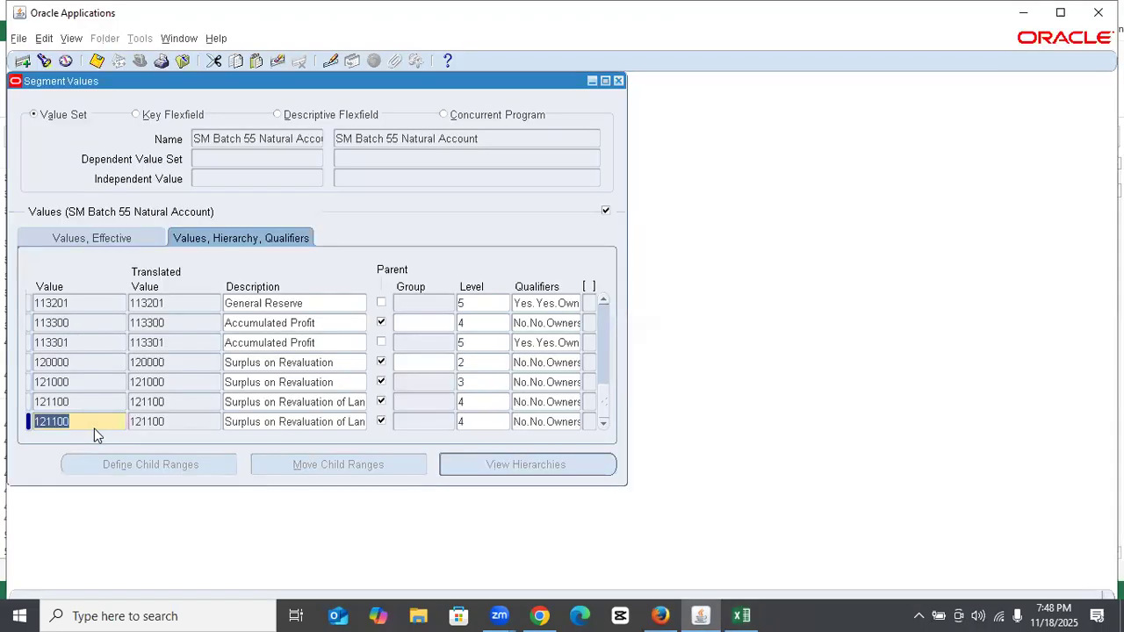
click(94, 427)
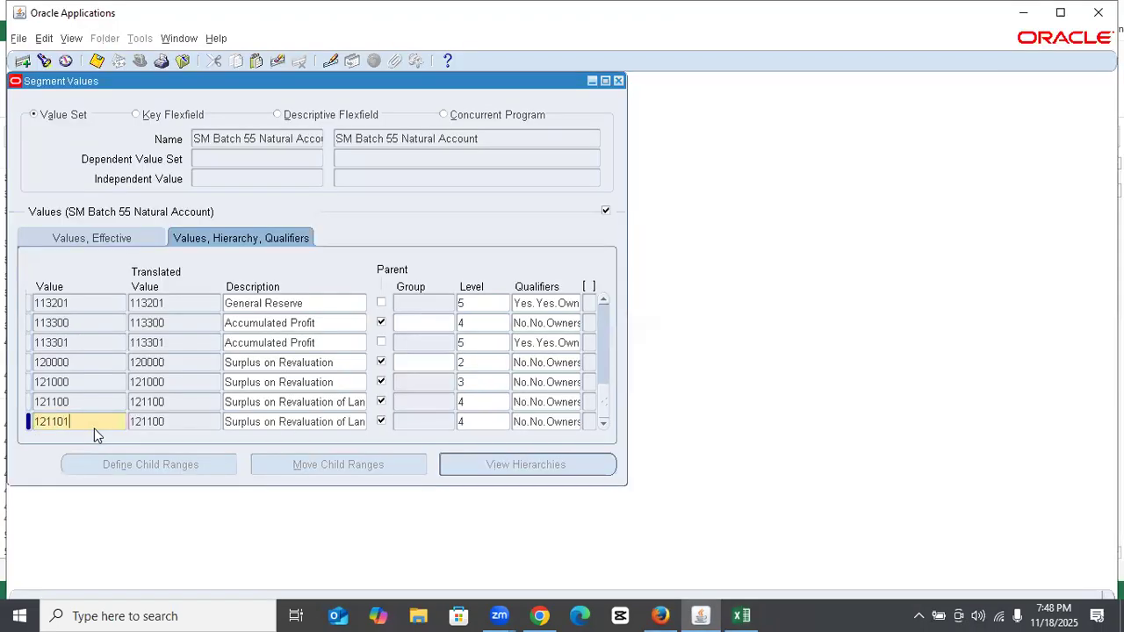
key(Tab)
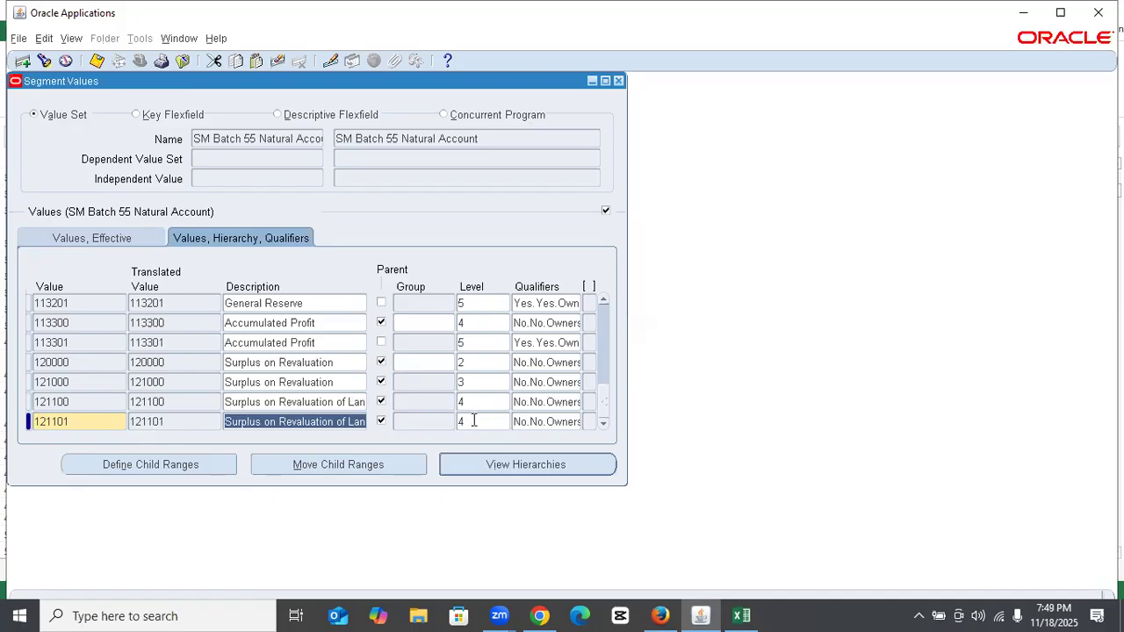
click(381, 421)
click(475, 421)
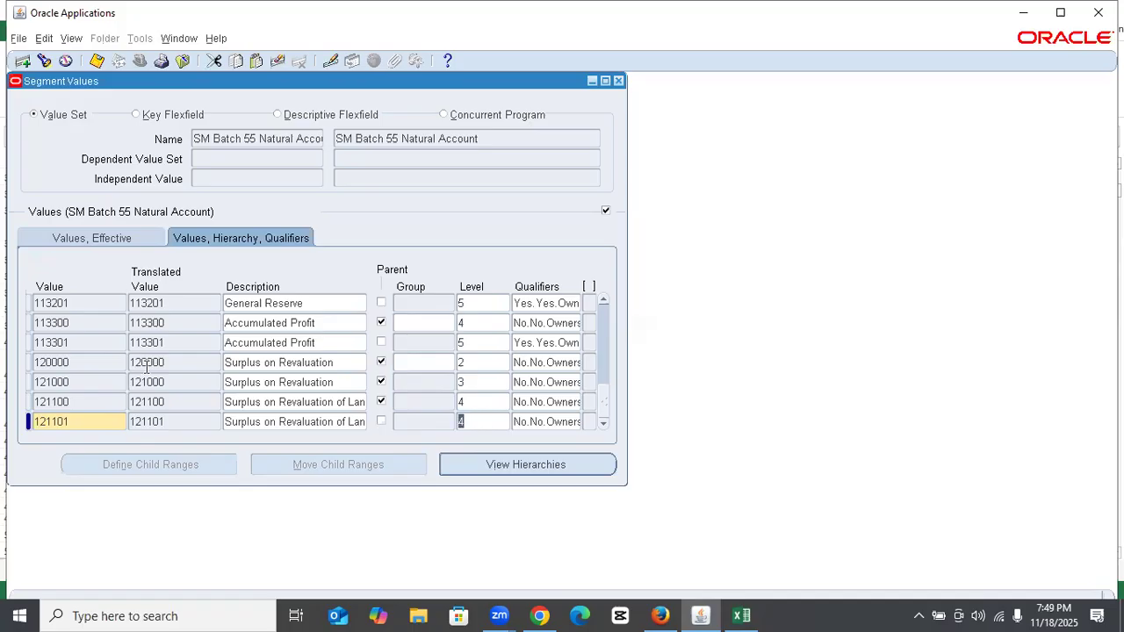
text(5)
Set the Allow Budgeting and Allow Posting qualifiers of value 121101 to Yes
click(544, 424)
text(y)
key(Tab)
text(y)
key(Return)
key(Return)
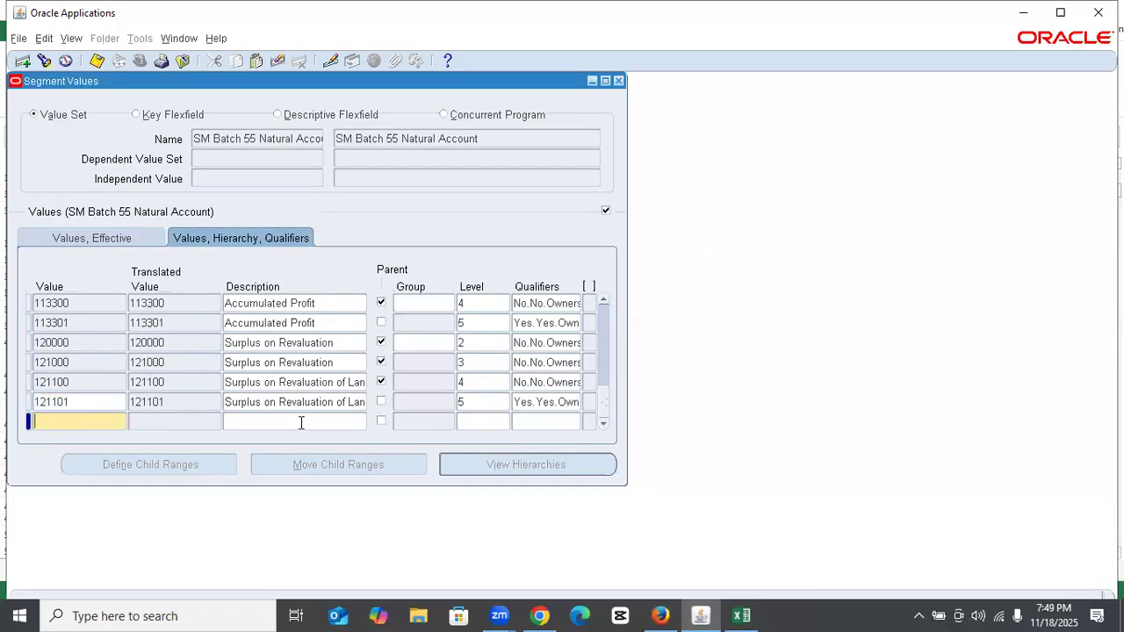
Replace the description of value 121101 with Ferozepur Road Lahore, without a leading space, and save the record
click(338, 402)
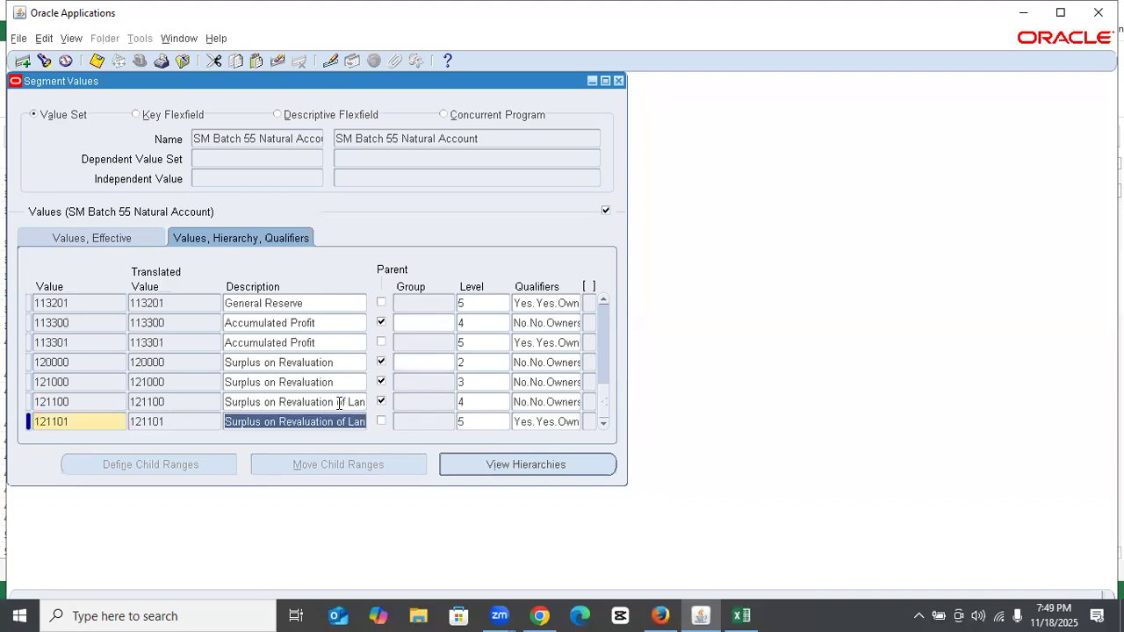
key(ctrl+v)
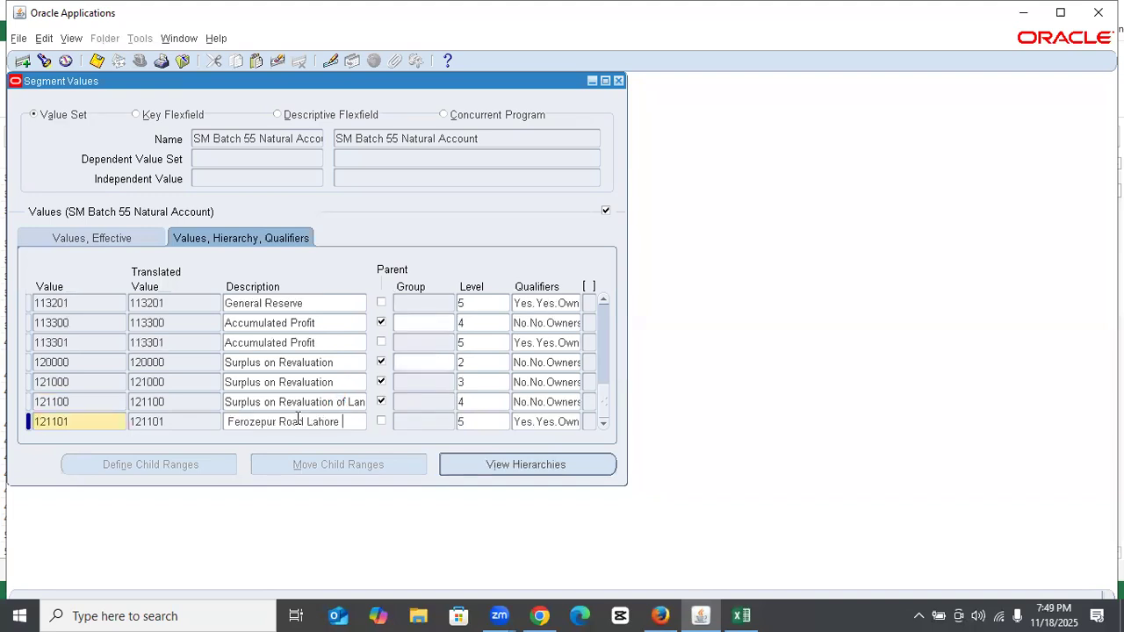
click(229, 422)
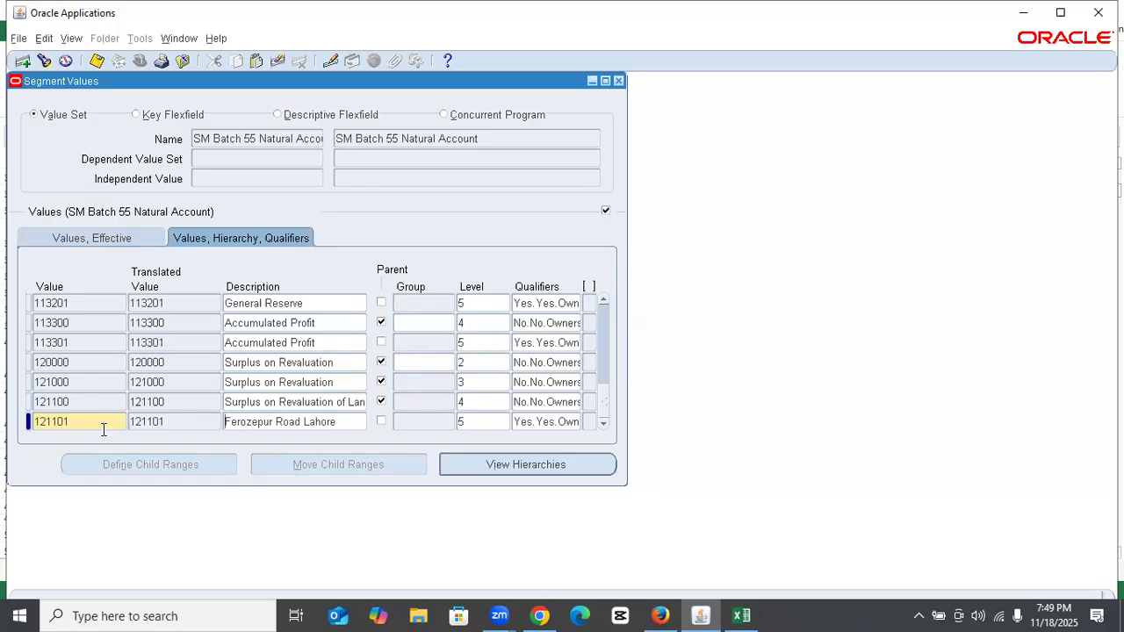
key(ctrl+s)
Duplicate the 121101 record in a new row as value 121102
key(Down)
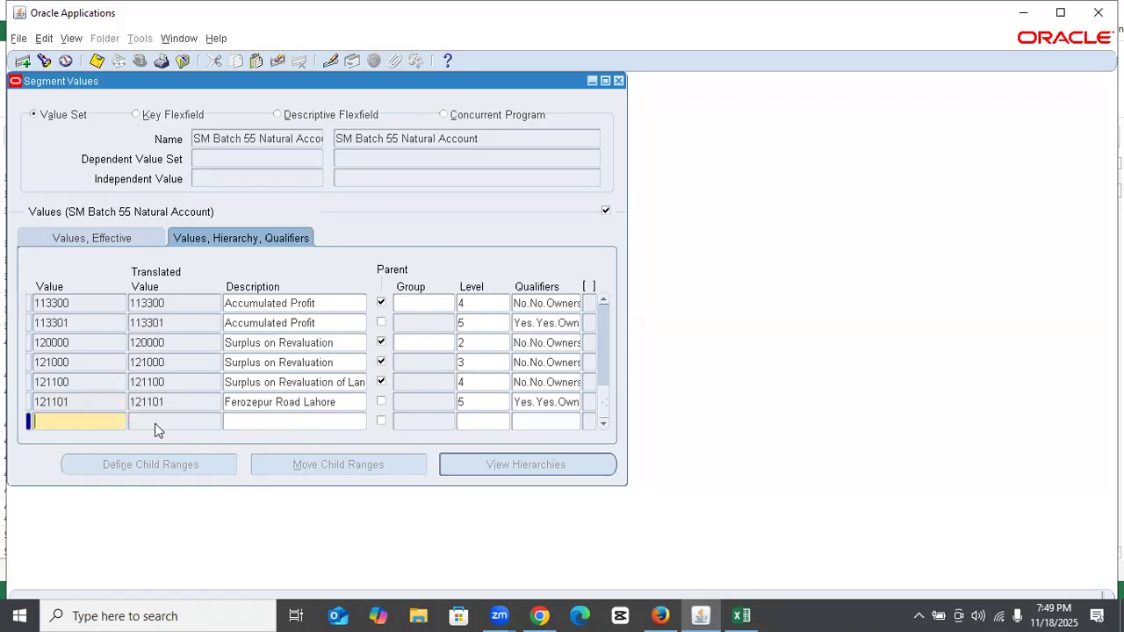
key(shift+F6)
key(BackSpace)
text(2)
key(Tab)
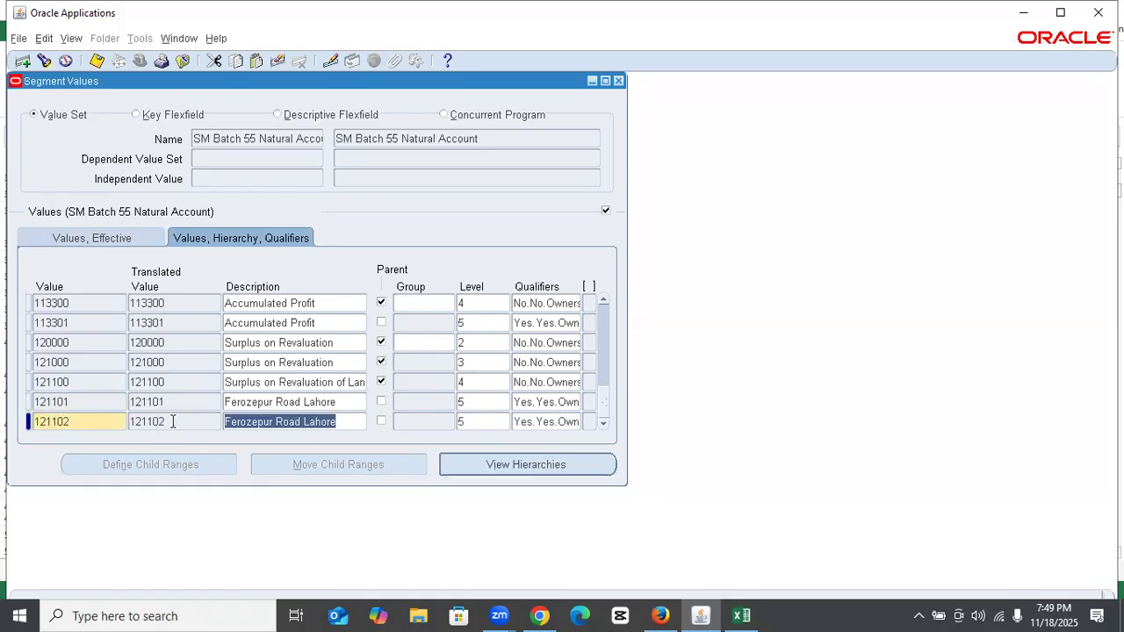
Copy Rakh Mudake from cell F39 of the Excel workbook into the description of value 121102 and save the record
click(702, 615)
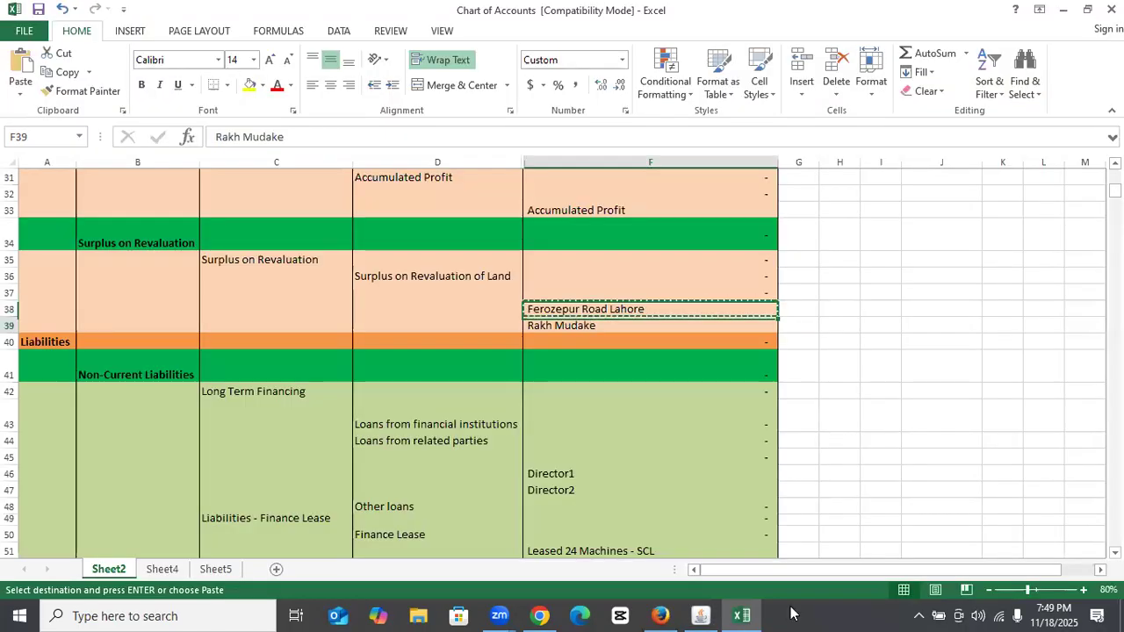
key(alt+Tab)
key(ctrl+v)
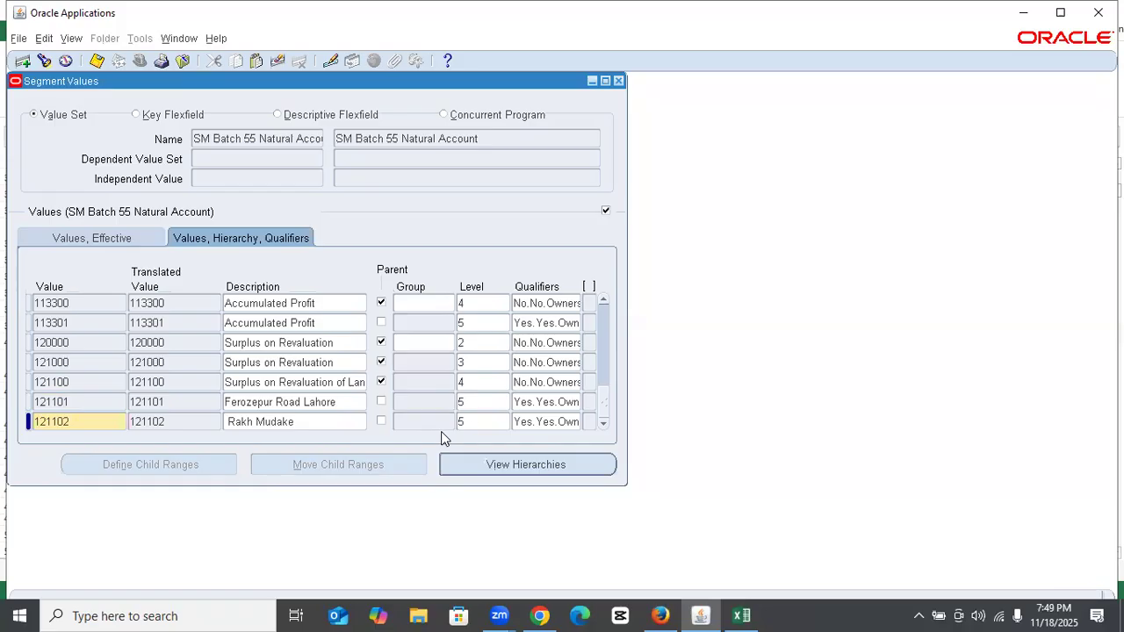
key(ctrl+s)
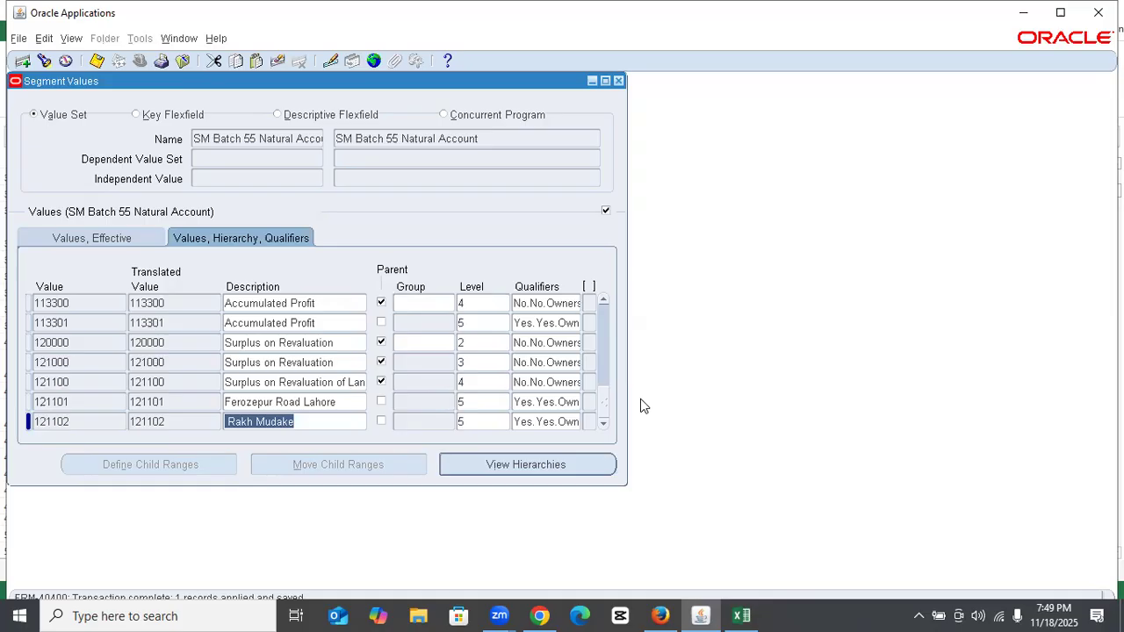
Add value 200000 with the description Liabilities as a parent at level 1
key(Down)
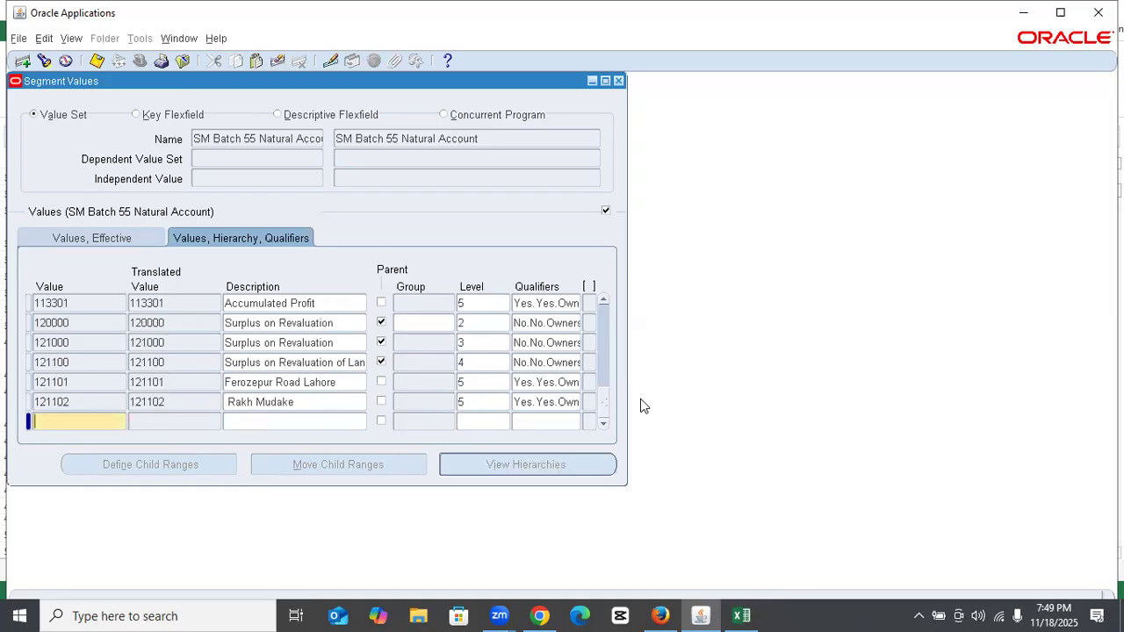
text(200000)
key(Tab)
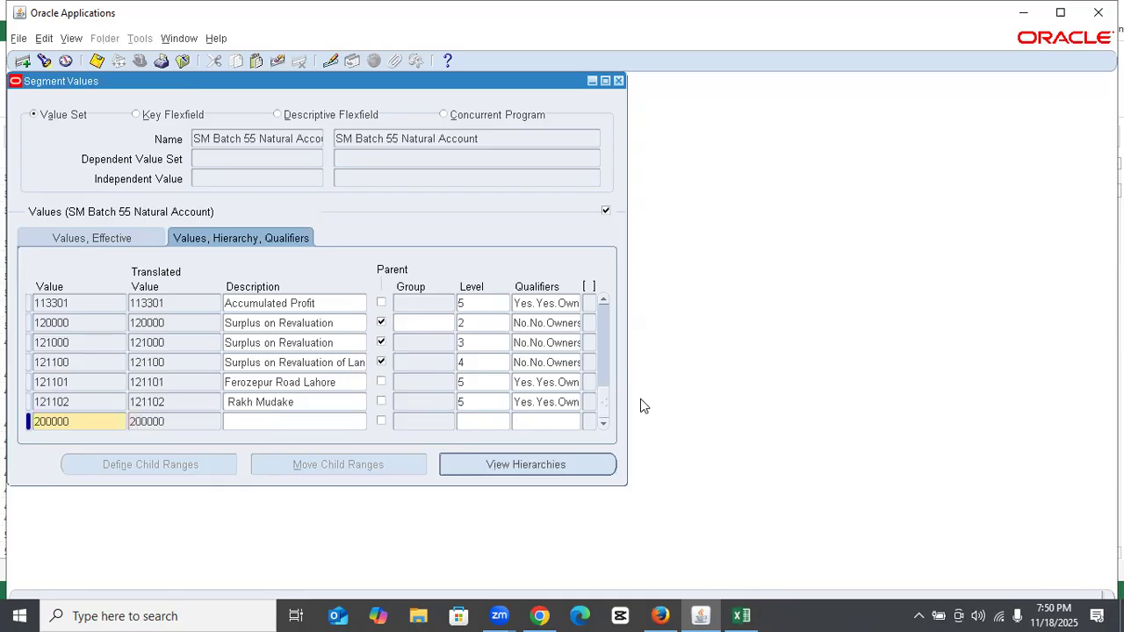
text(Liabilities)
click(381, 420)
click(469, 423)
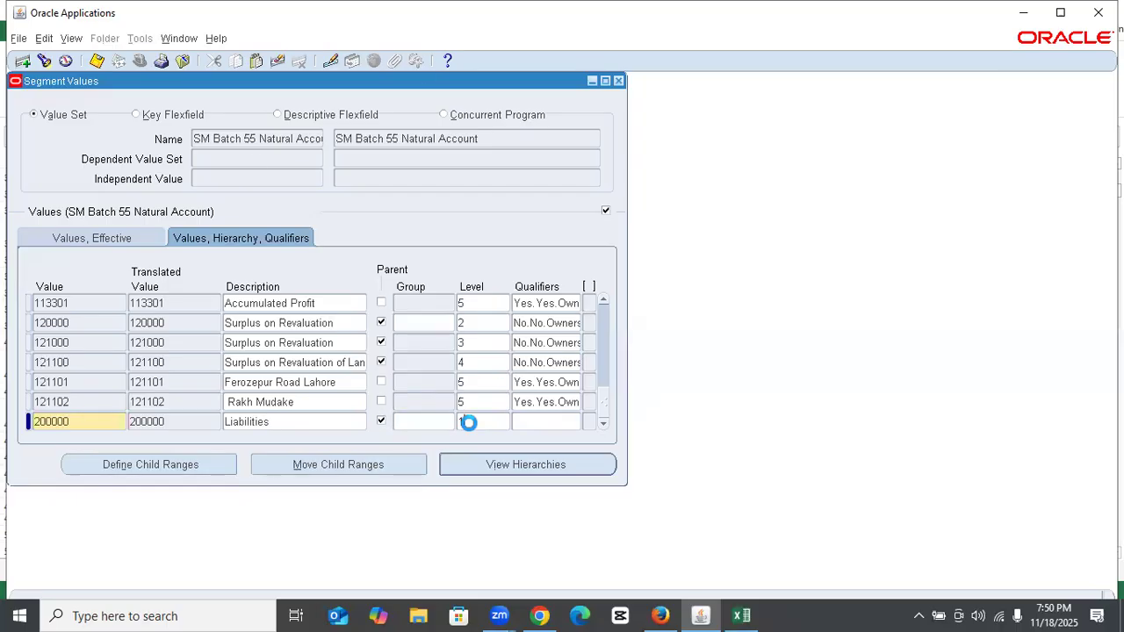
Set the qualifiers of value 200000 to budgeting No, posting No and account type Liability, and save the record
text(N)
key(Tab)
text(N)
key(Tab)
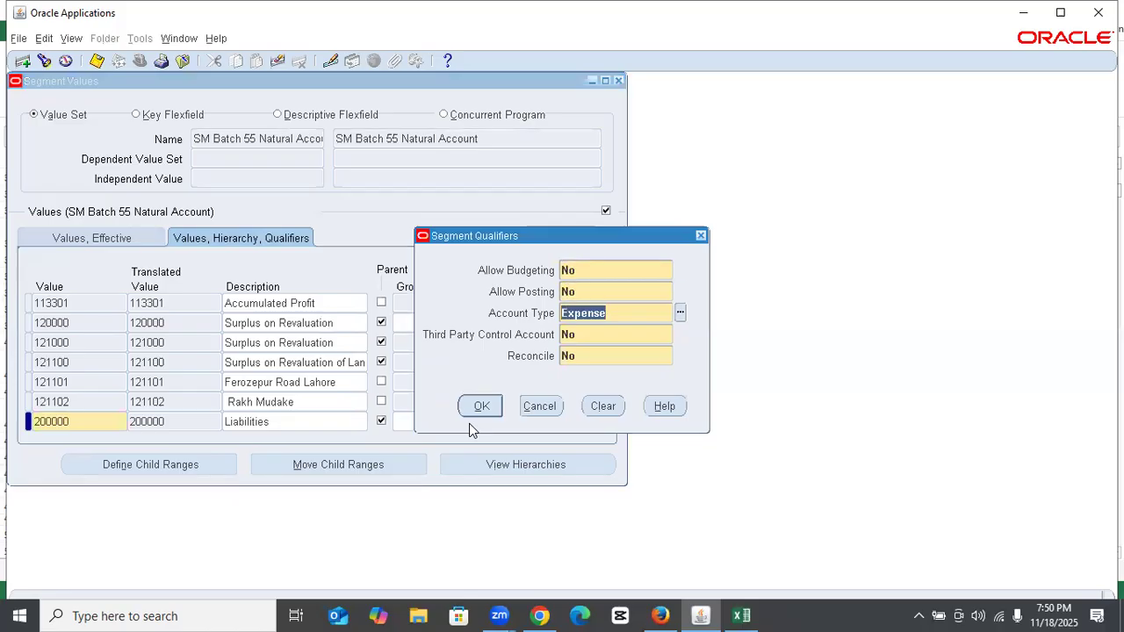
text(L)
key(Tab)
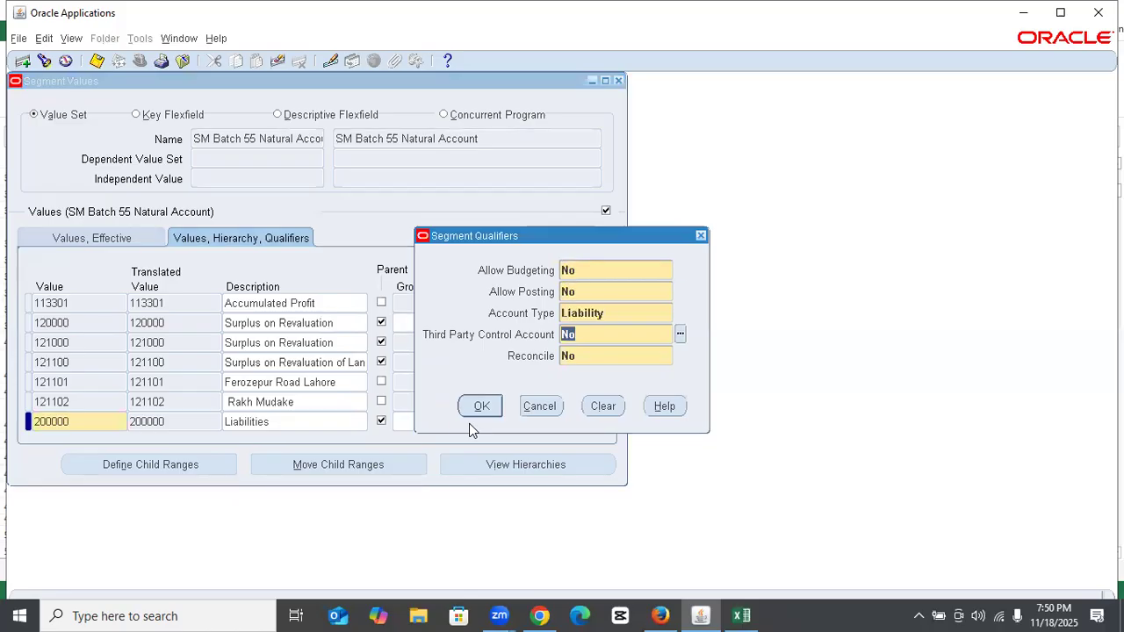
key(Return)
key(Return)
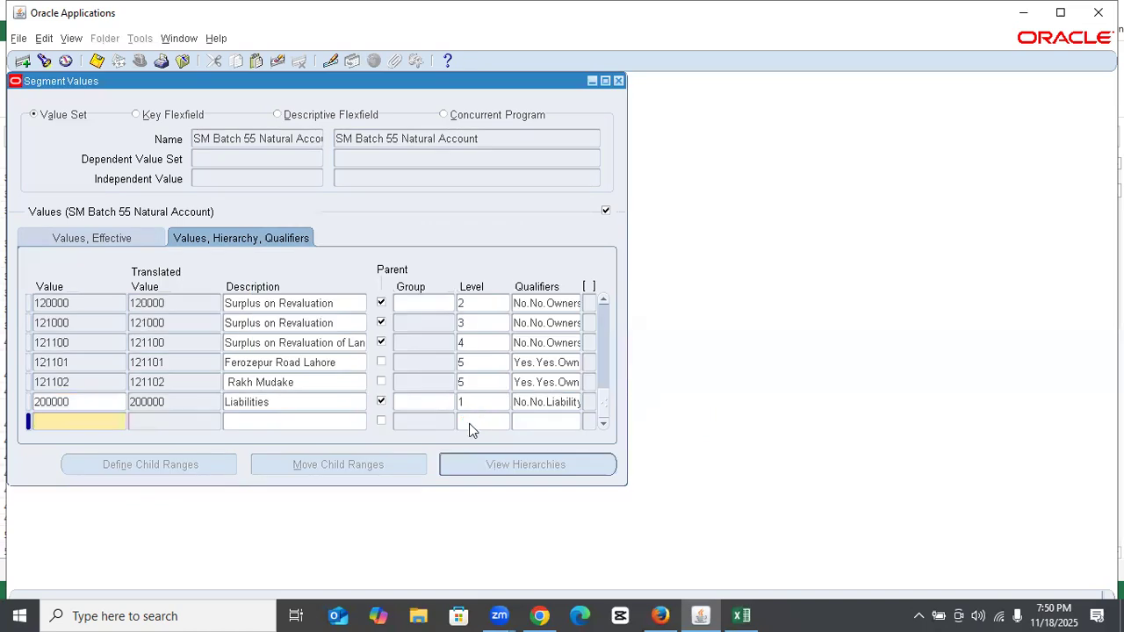
key(ctrl+s)
Add value 210000 with the description Non-Current Liabilities copied from cell B41 of the Excel workbook
text(210000)
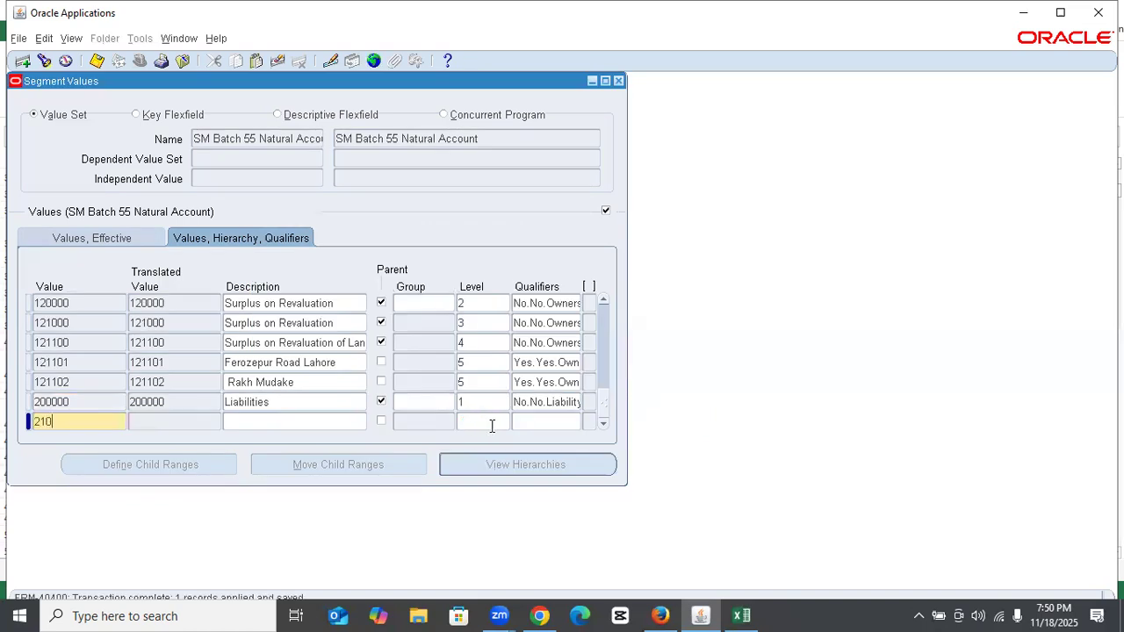
key(Tab)
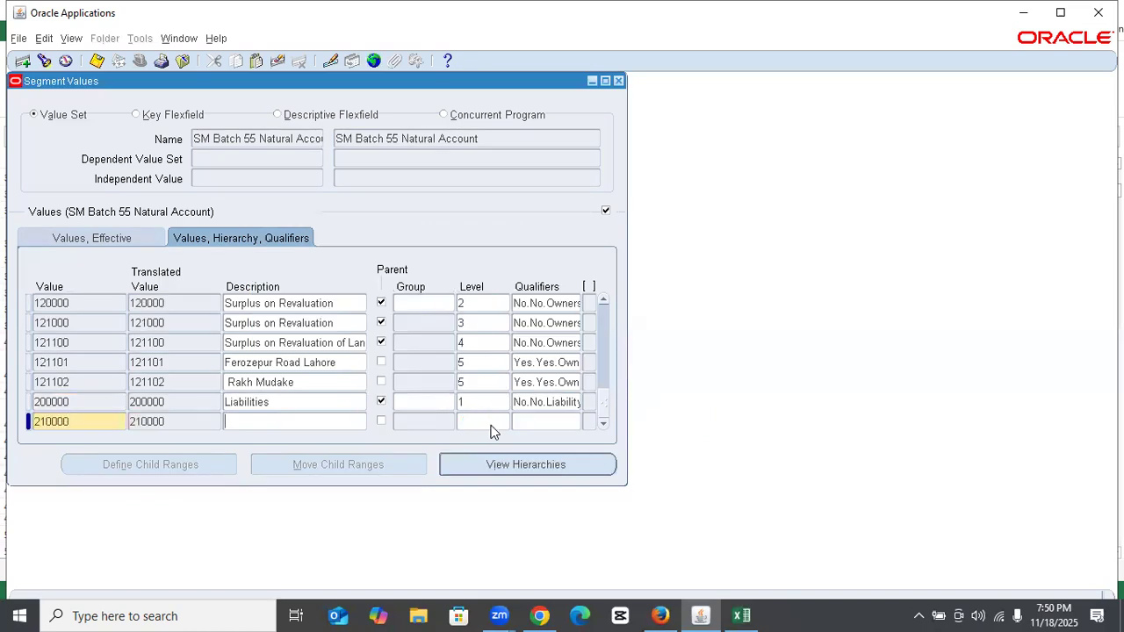
click(740, 615)
click(155, 366)
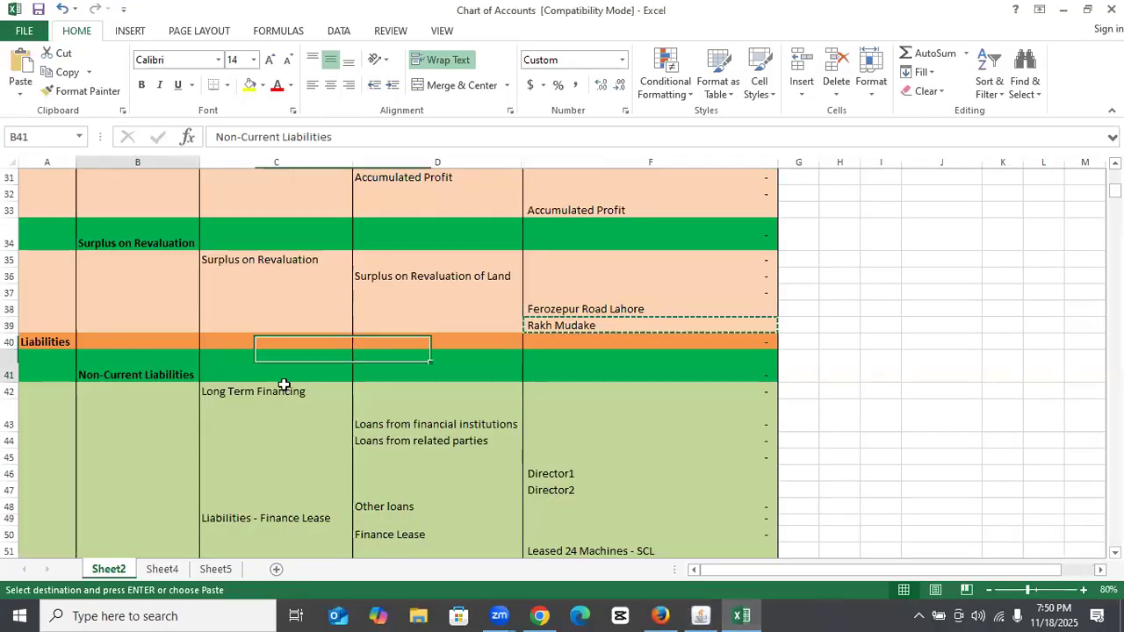
key(ctrl+c)
click(701, 616)
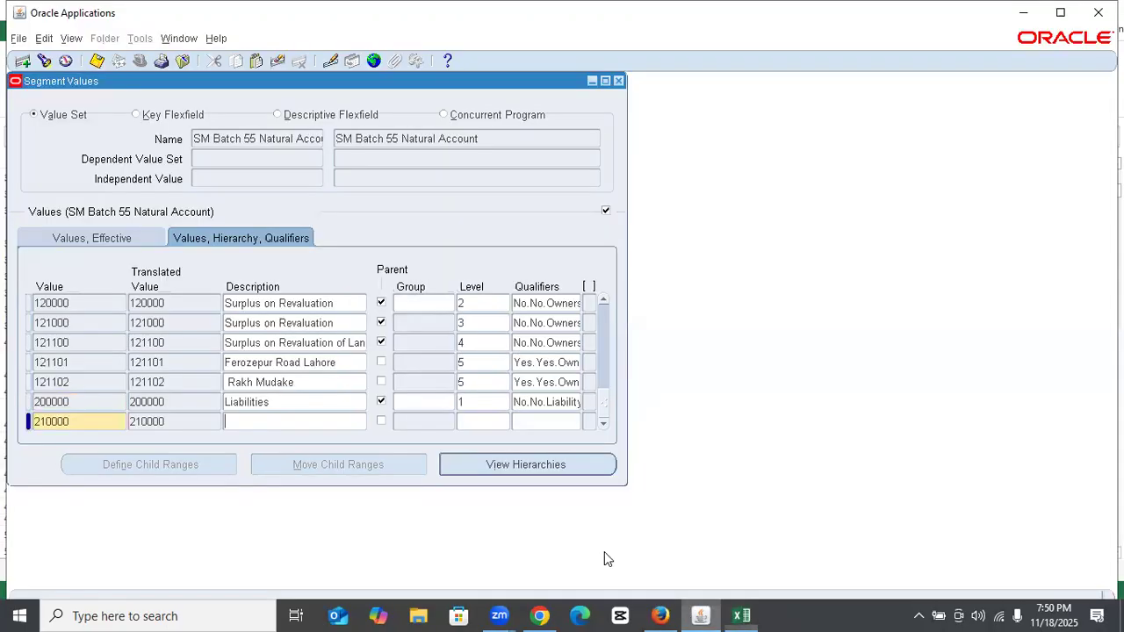
key(ctrl+v)
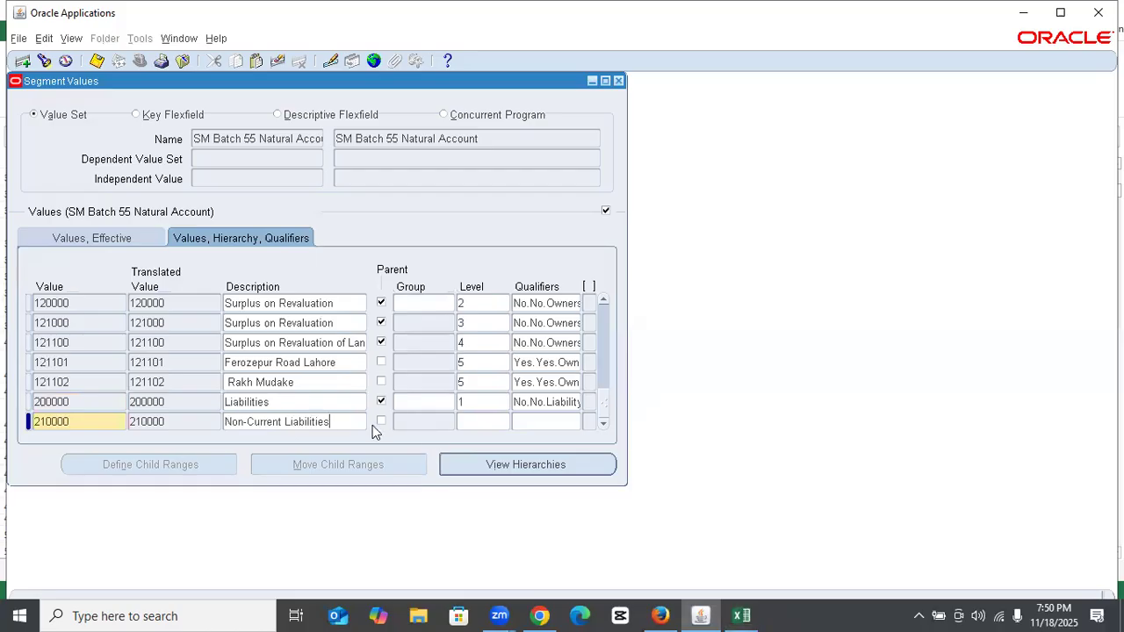
Mark value 210000 as a parent and set its level to 2
click(381, 422)
click(473, 422)
text(2)
Set the qualifiers of value 210000 to budgeting No, posting No and account type Liability, and save the record
key(Tab)
text(n)
key(Tab)
text(n)
key(Tab)
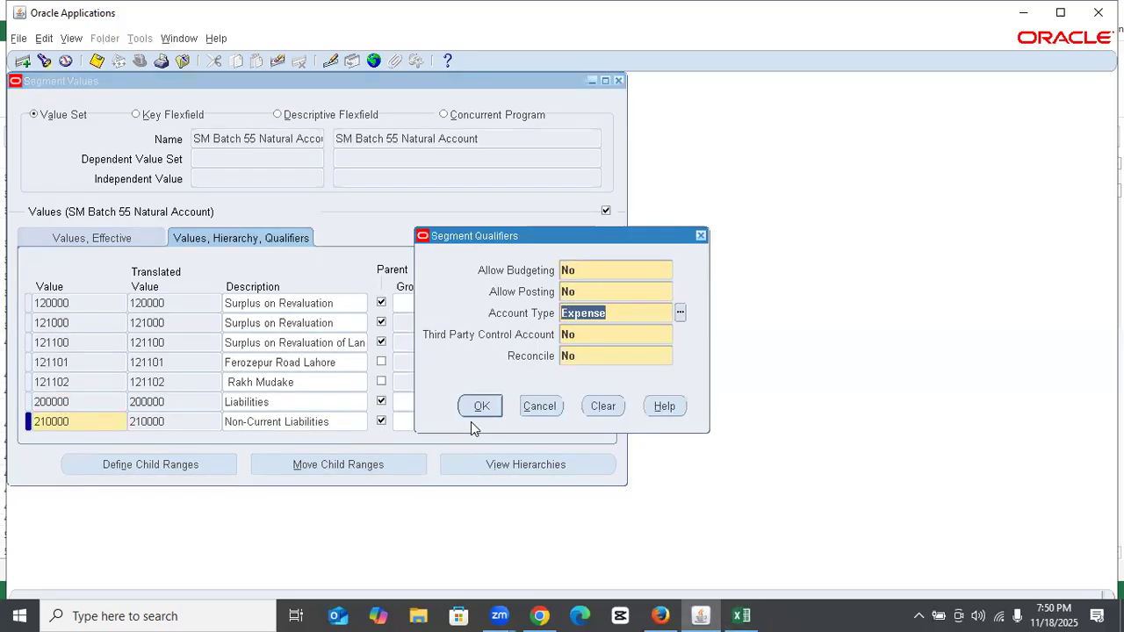
text(l)
key(Return)
key(ctrl+s)
Duplicate the 210000 record in a new row as value 211000
key(Down)
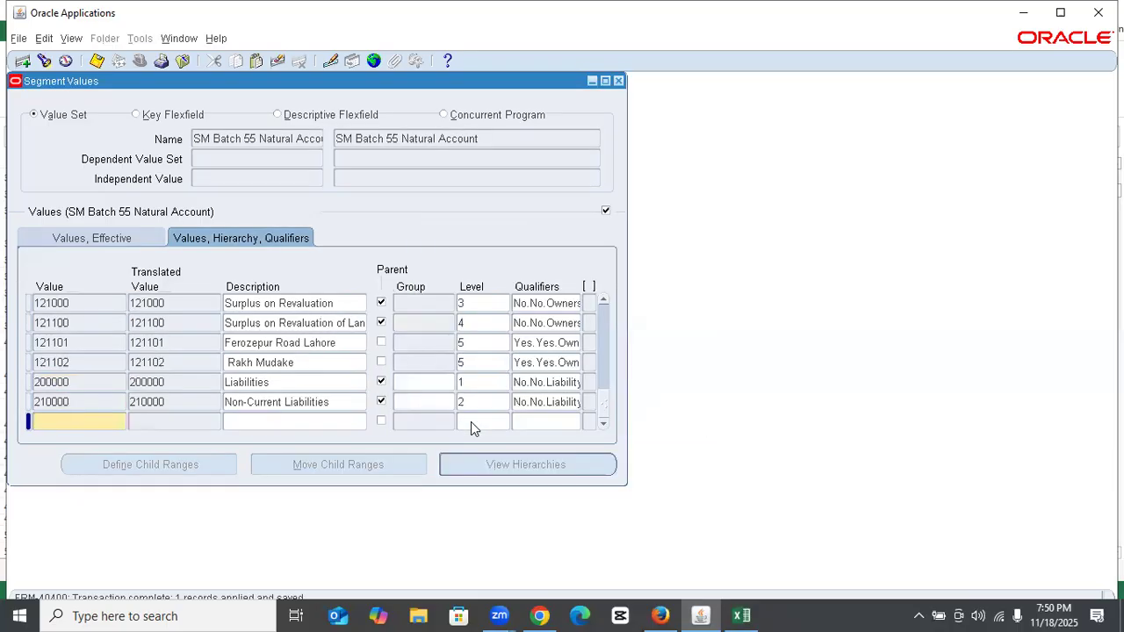
key(shift+F6)
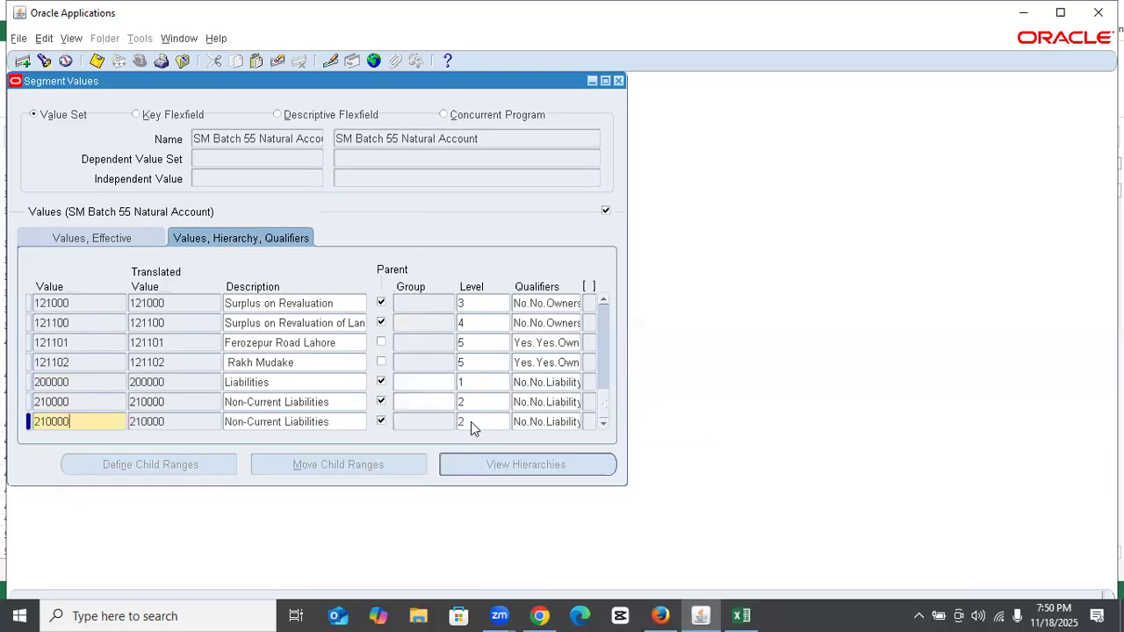
key(Left)
key(BackSpace)
text(1)
key(Tab)
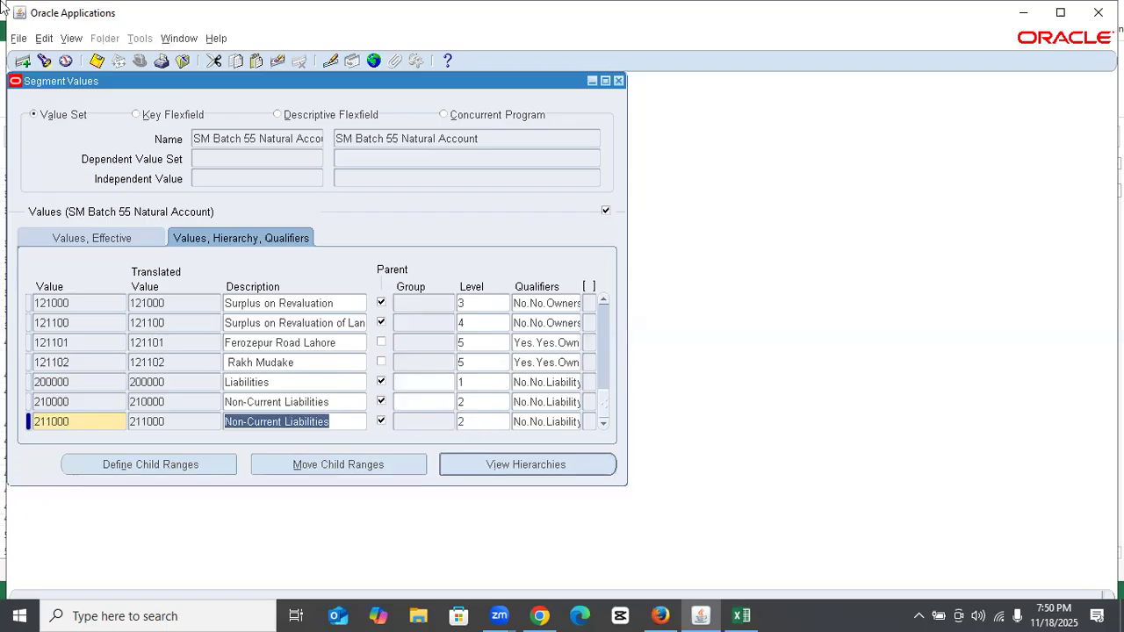
Copy Long Term Financing from cell C42 of the Excel workbook into the description of value 211000, set its level to 3, and save
click(741, 615)
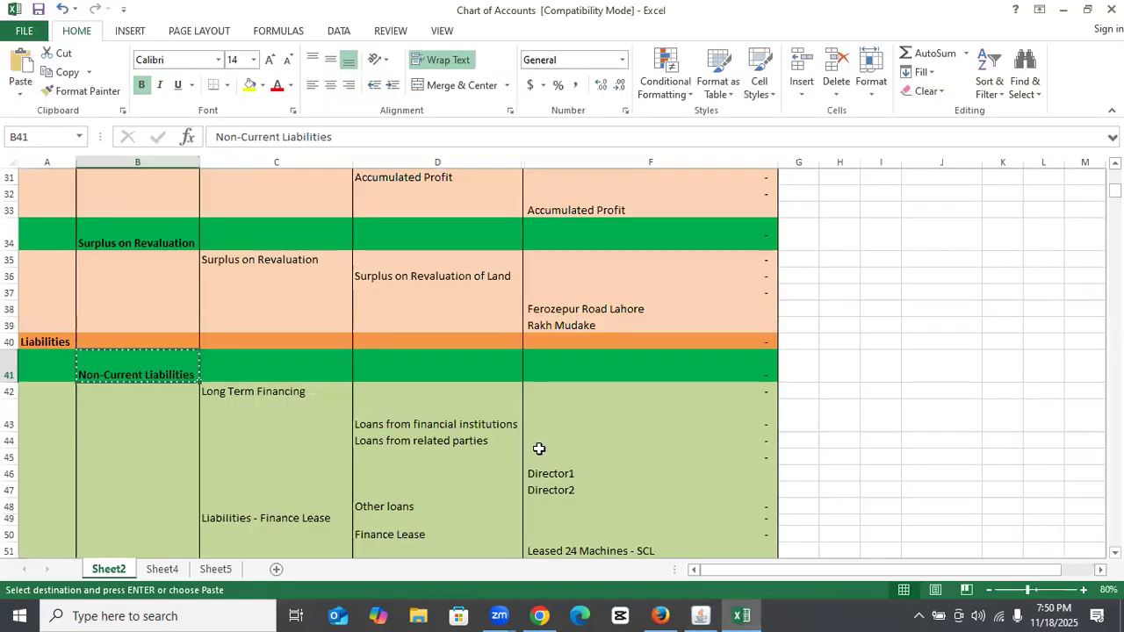
click(270, 395)
key(ctrl+c)
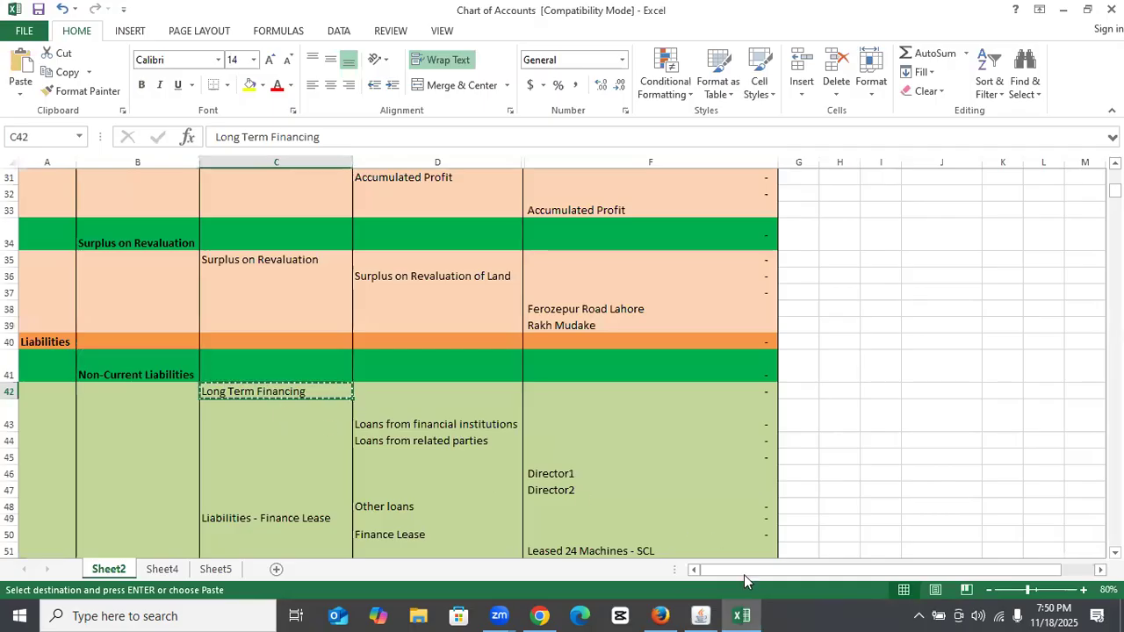
key(alt+Tab)
key(ctrl+v)
click(478, 422)
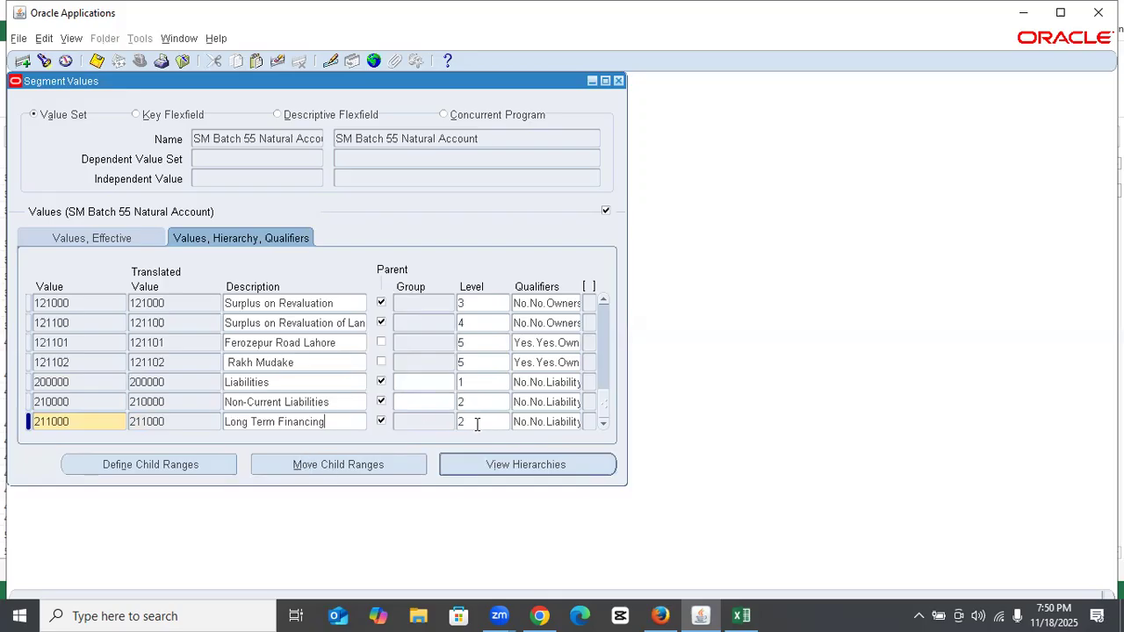
text(3)
key(ctrl+s)
Duplicate the 211000 record as value 211100, and copy Loans from financial institutions from cell D43 of the Excel workbook
key(Down)
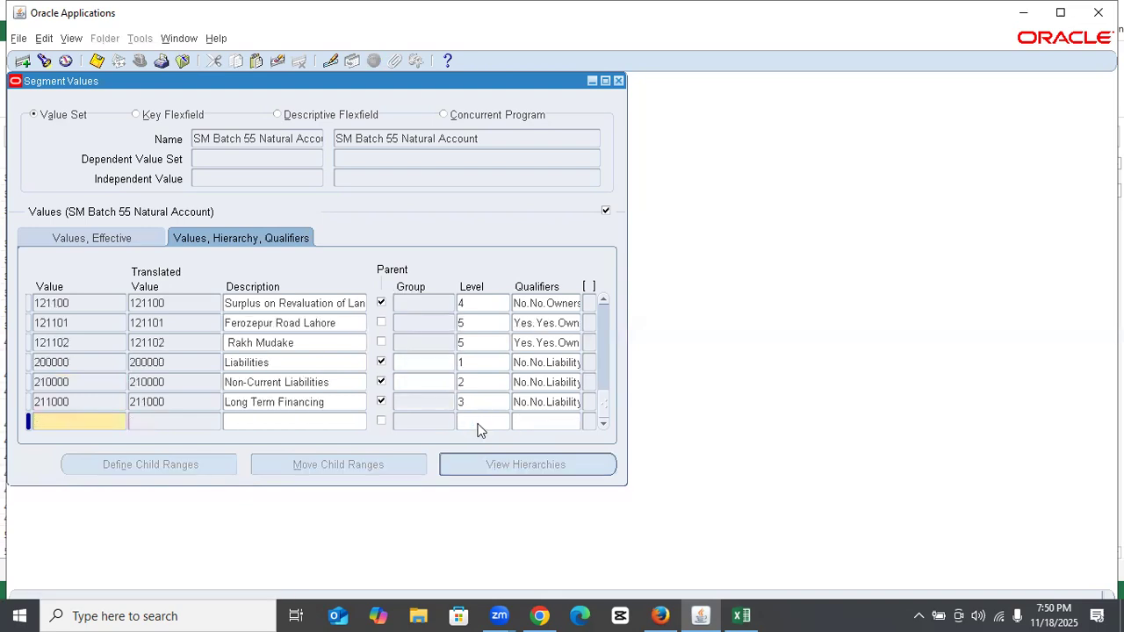
key(shift+F6)
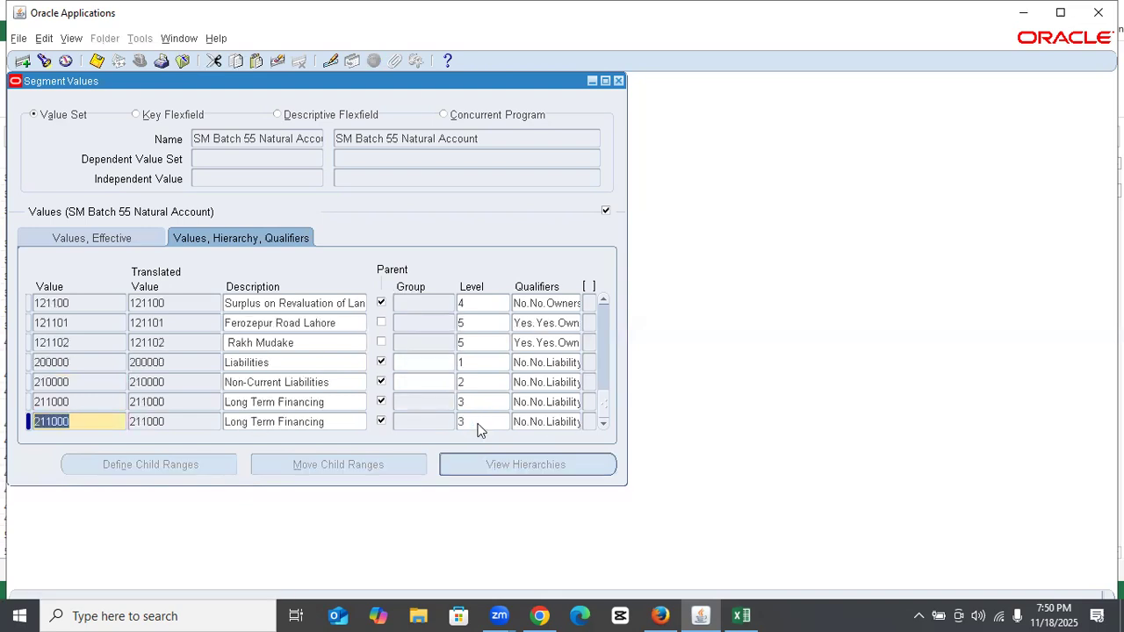
key(Right)
text(1)
key(Tab)
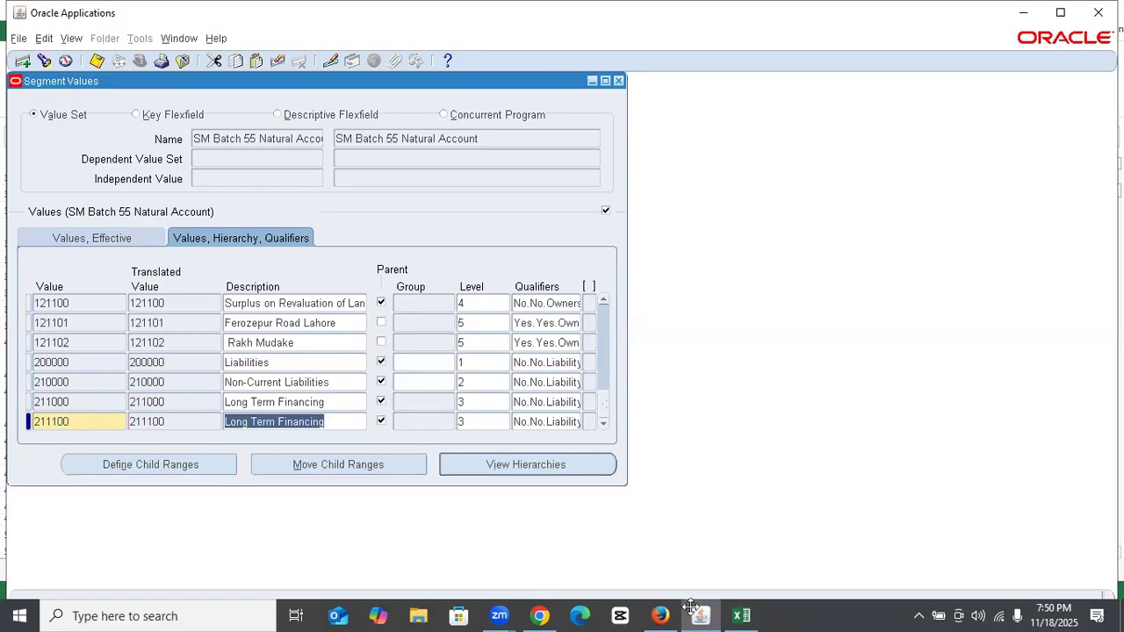
key(alt+Tab)
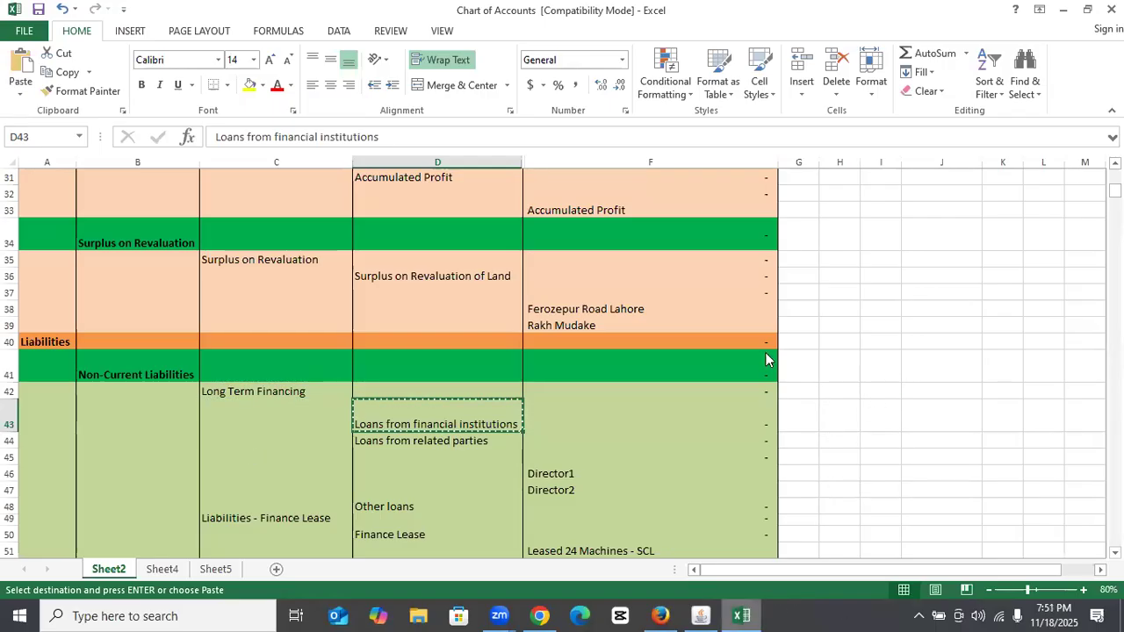
Switch to Oracle Applications, paste Loans from financial institutions as the description of value 211100, set its level to 4, and save
key(alt+Tab)
key(ctrl+v)
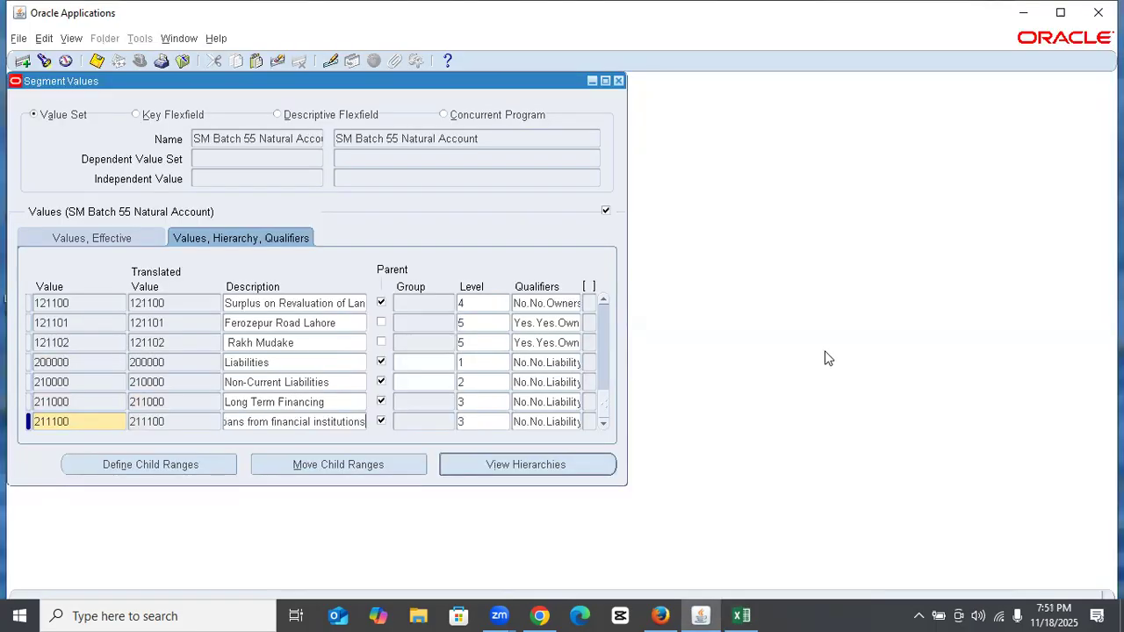
click(465, 420)
text(4)
key(ctrl+s)
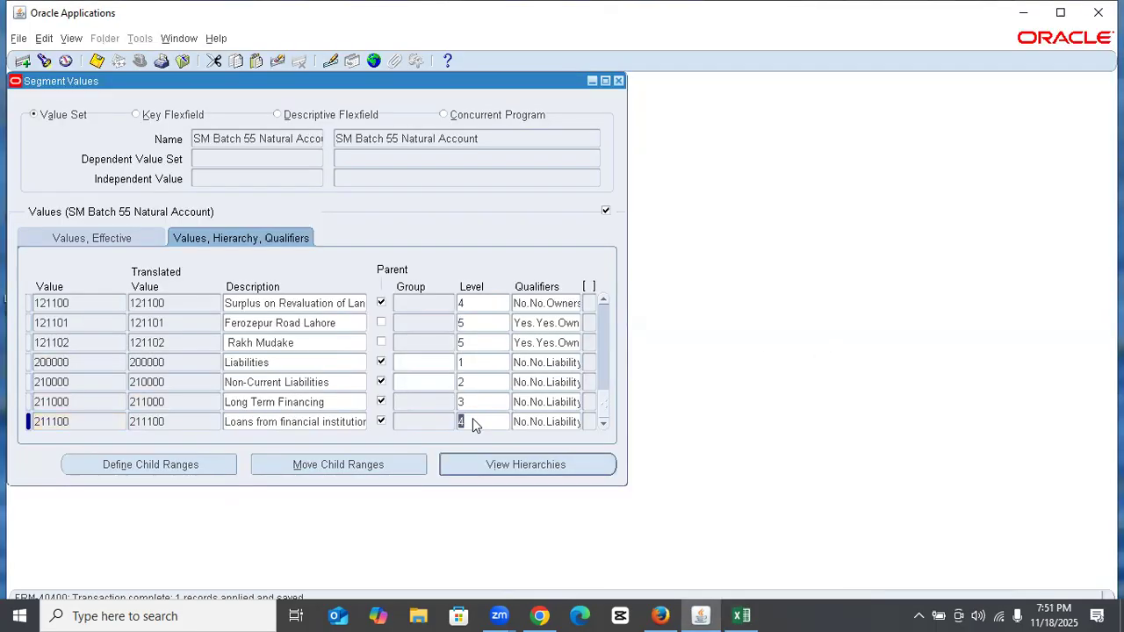
Duplicate the 211100 record in a new row as value 211101 with the description HBL
key(ctrl+Down)
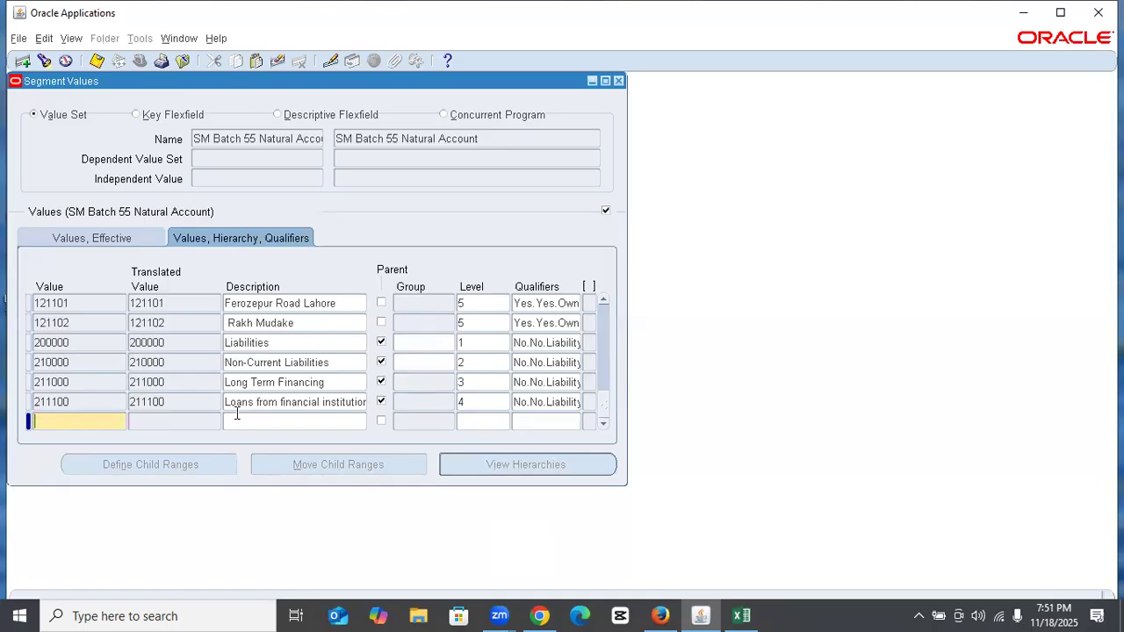
key(shift+F6)
key(BackSpace)
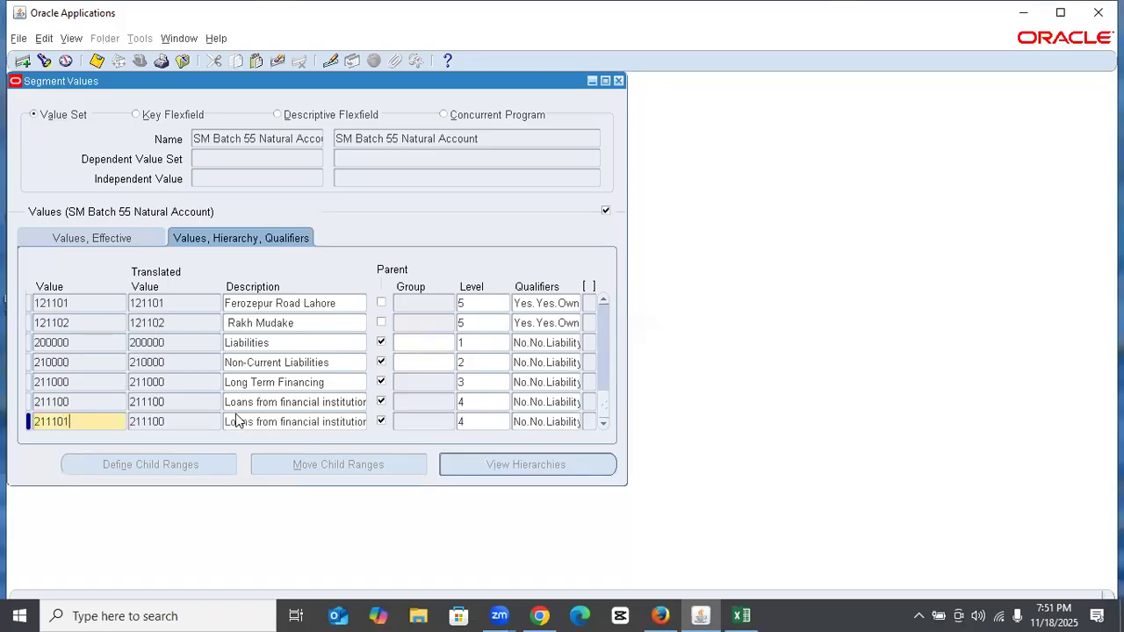
text(1)
key(Tab)
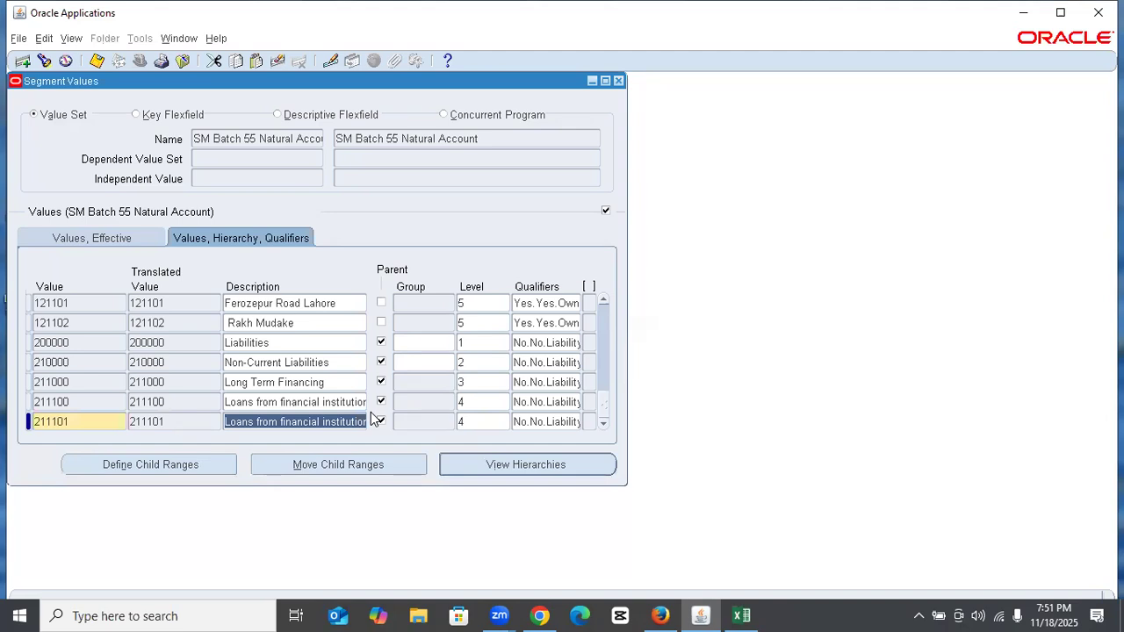
text(HBL)
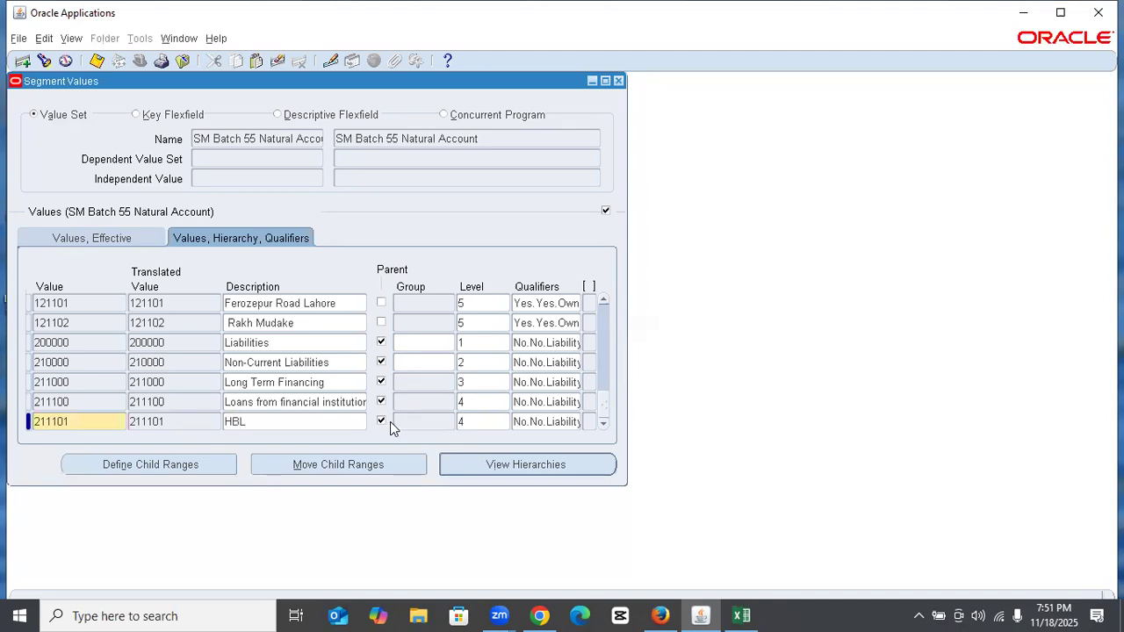
Make value 211101 a non-parent at level 5, set its budgeting and posting qualifiers to Yes, and save the record
click(381, 422)
double_click(467, 421)
text(5)
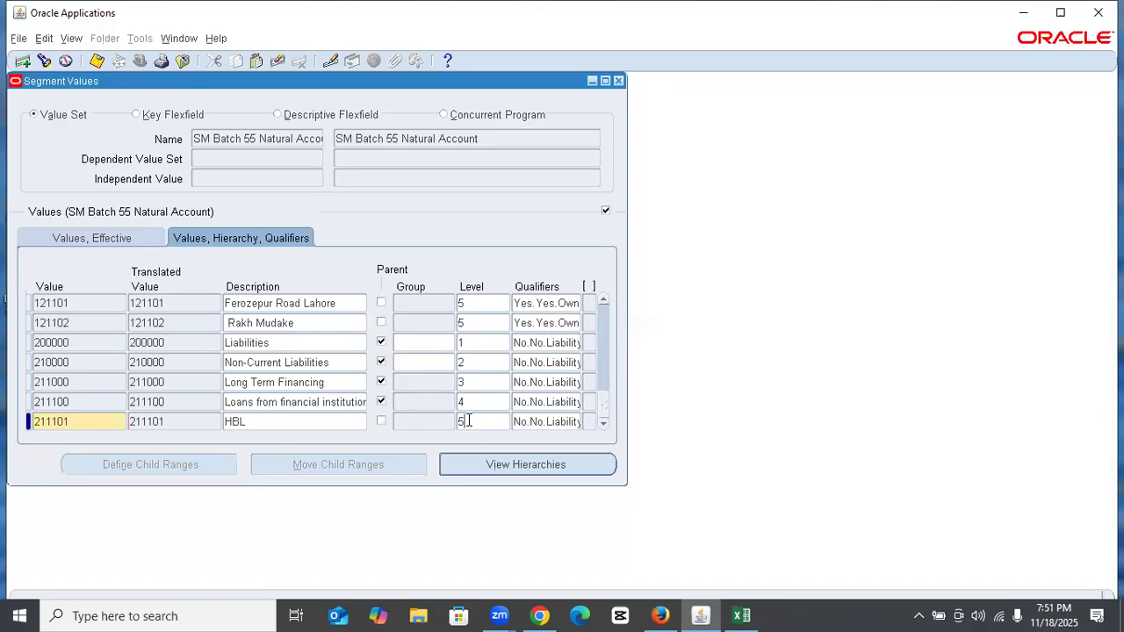
key(Tab)
text(y)
key(Tab)
text(y)
click(480, 406)
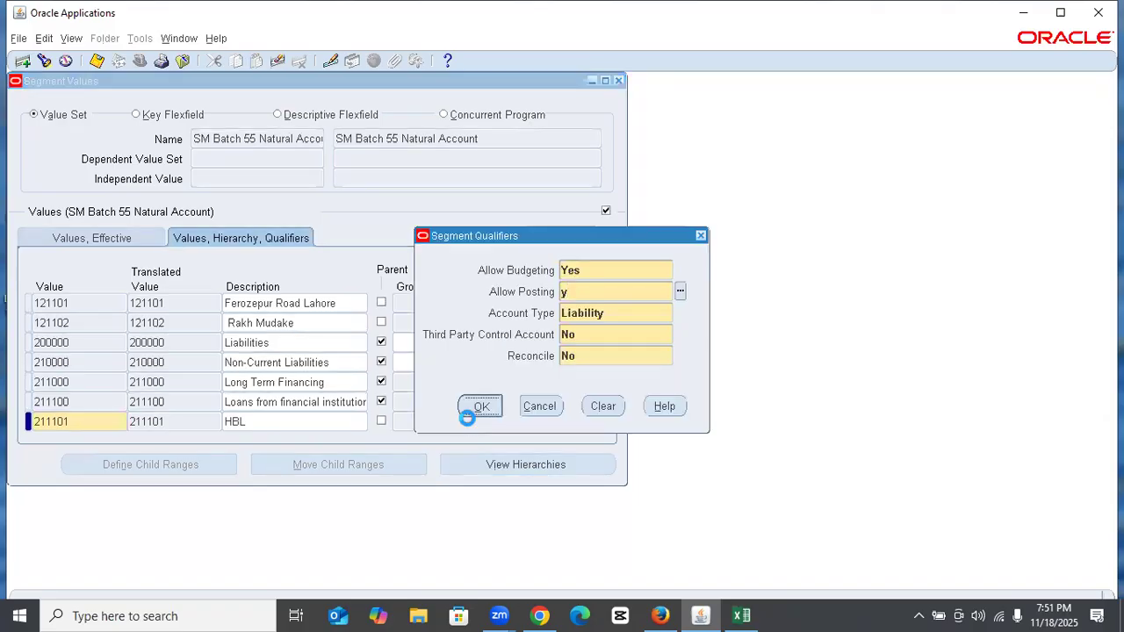
key(ctrl+s)
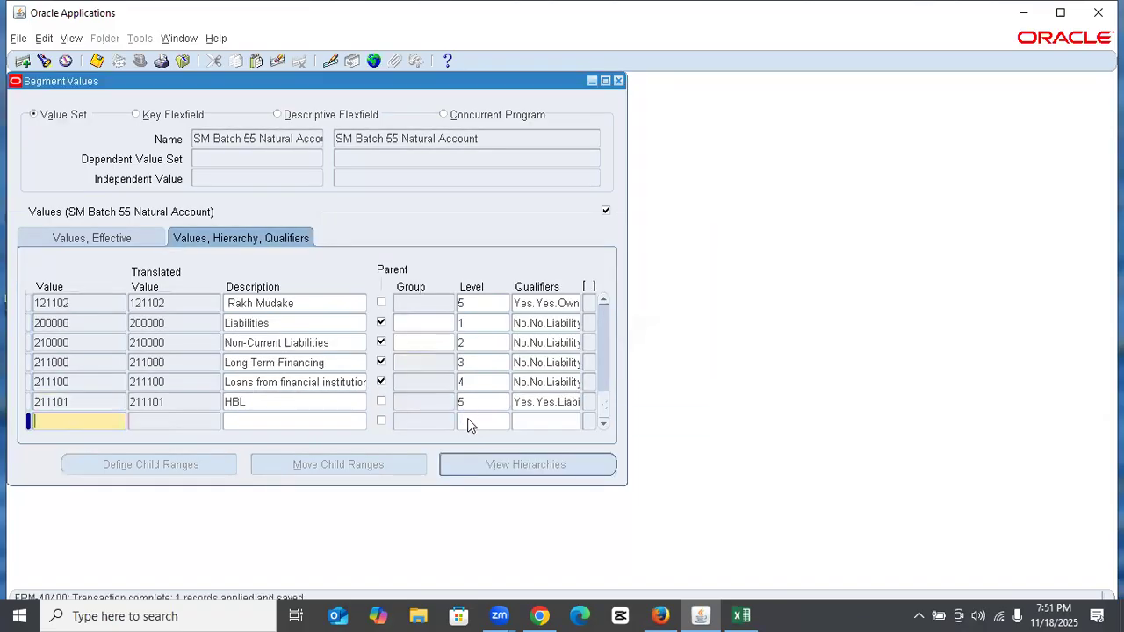
Duplicate the 211101 record as value 211102 with the description MCB, and save it
key(shift+F6)
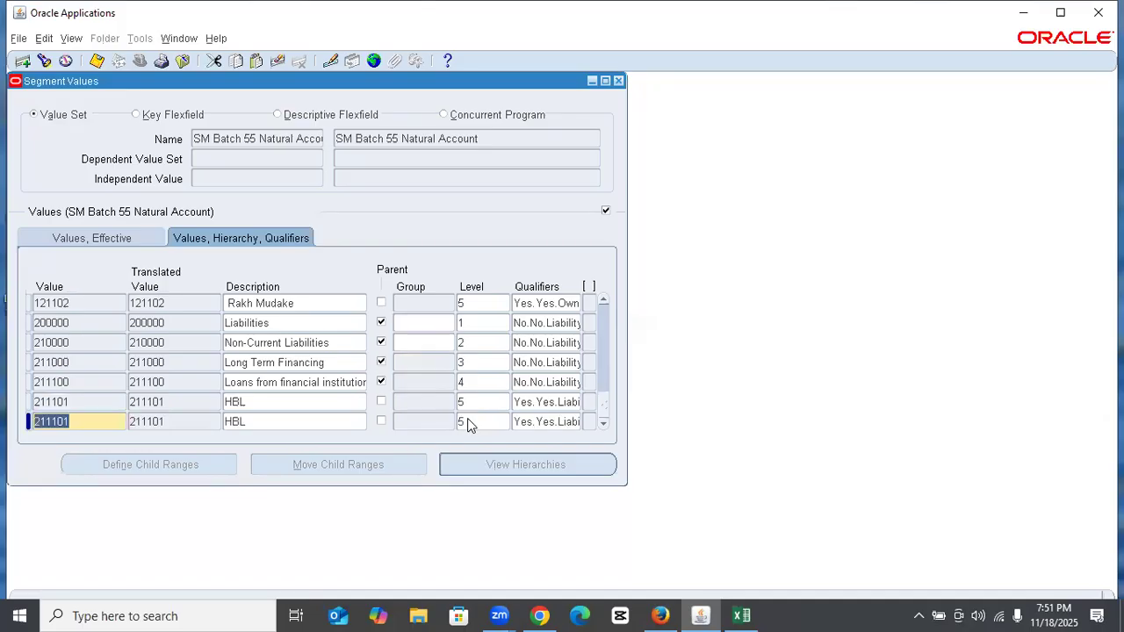
key(End)
text(2)
key(Tab)
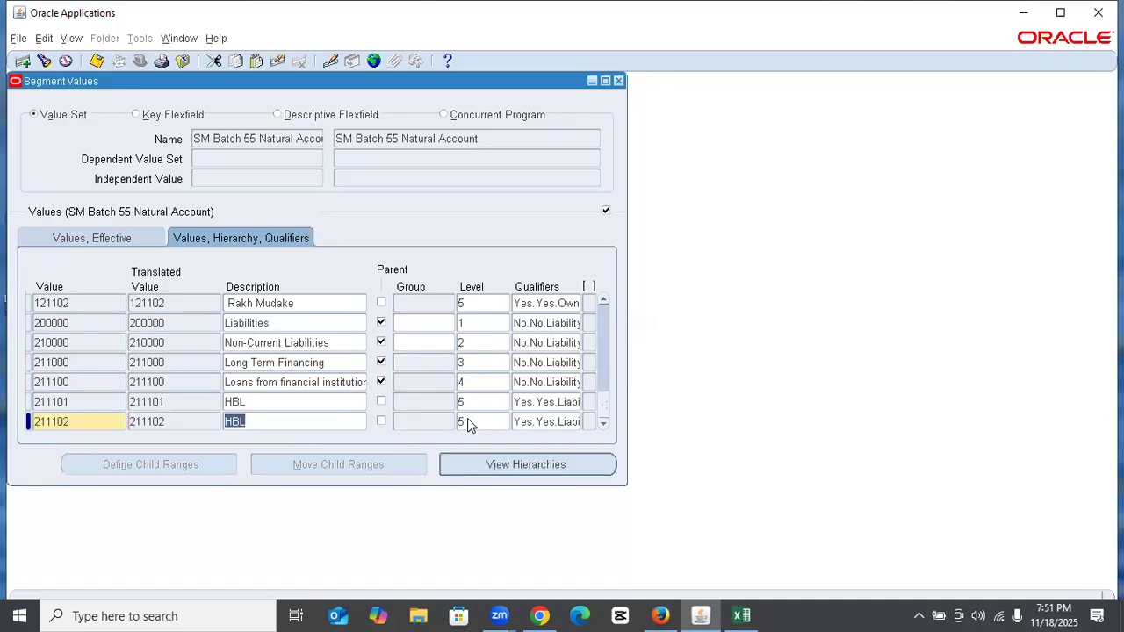
text(MCB)
key(Tab)
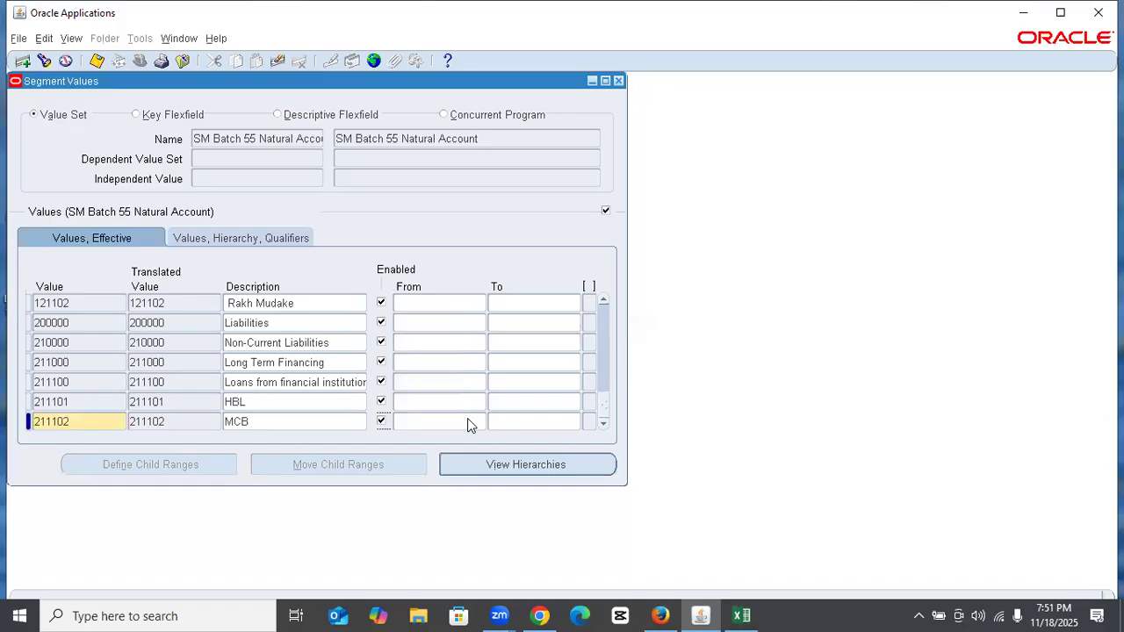
key(Tab)
key(Tab)
key(Tab)
key(Tab)
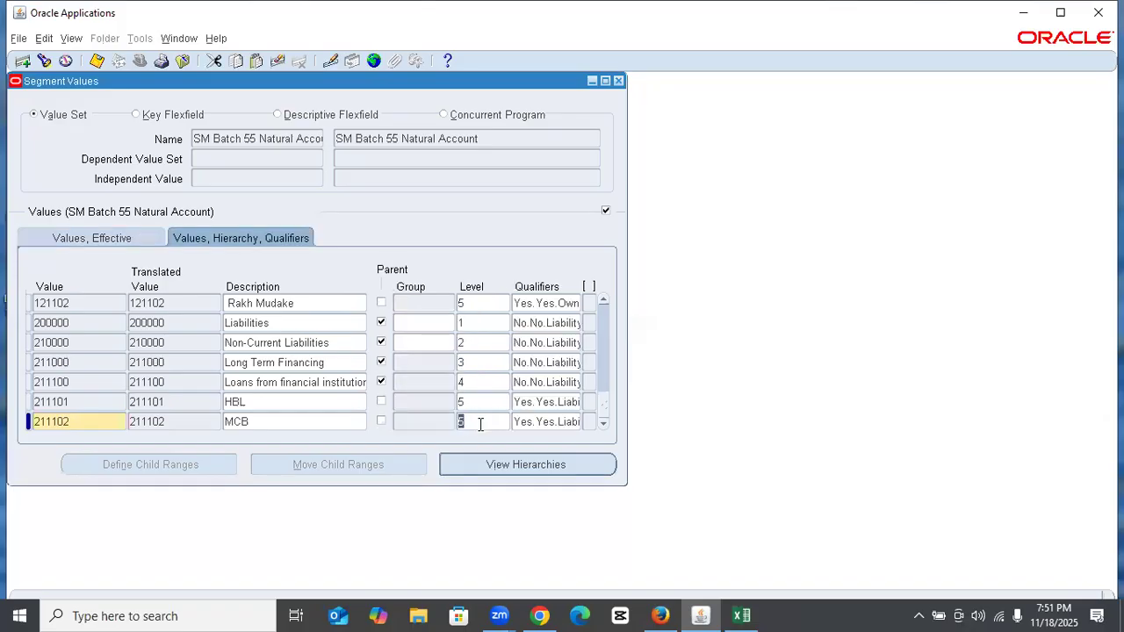
key(ctrl+s)
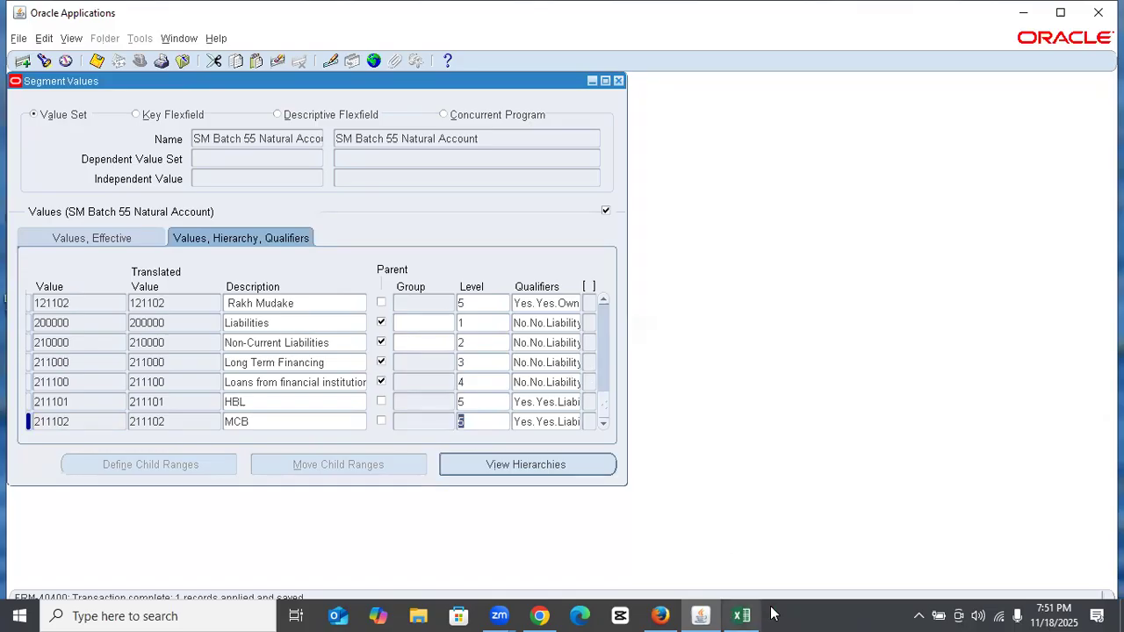
Switch to the Excel workbook and copy Loans from related parties from cell D44
click(745, 615)
scroll(333, 446, down, 3)
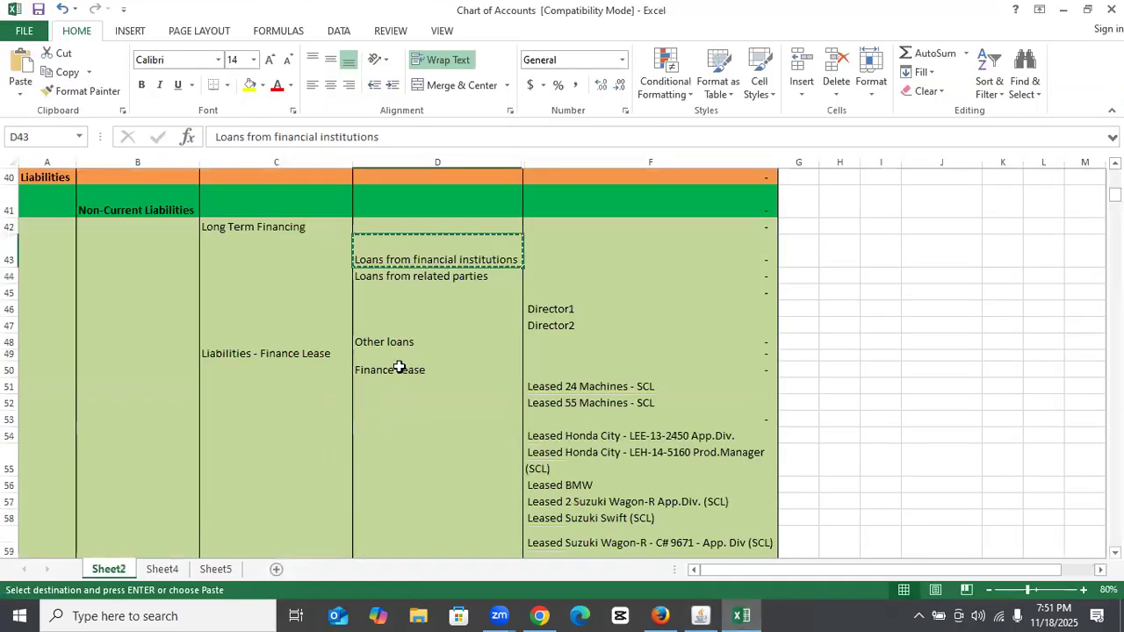
click(407, 278)
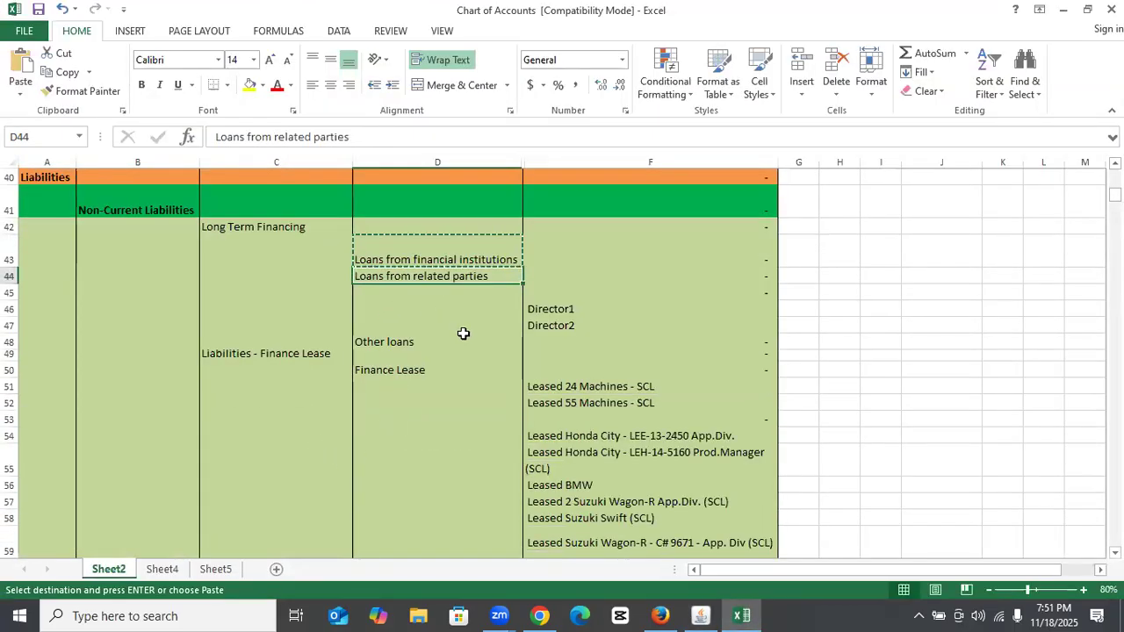
key(ctrl+c)
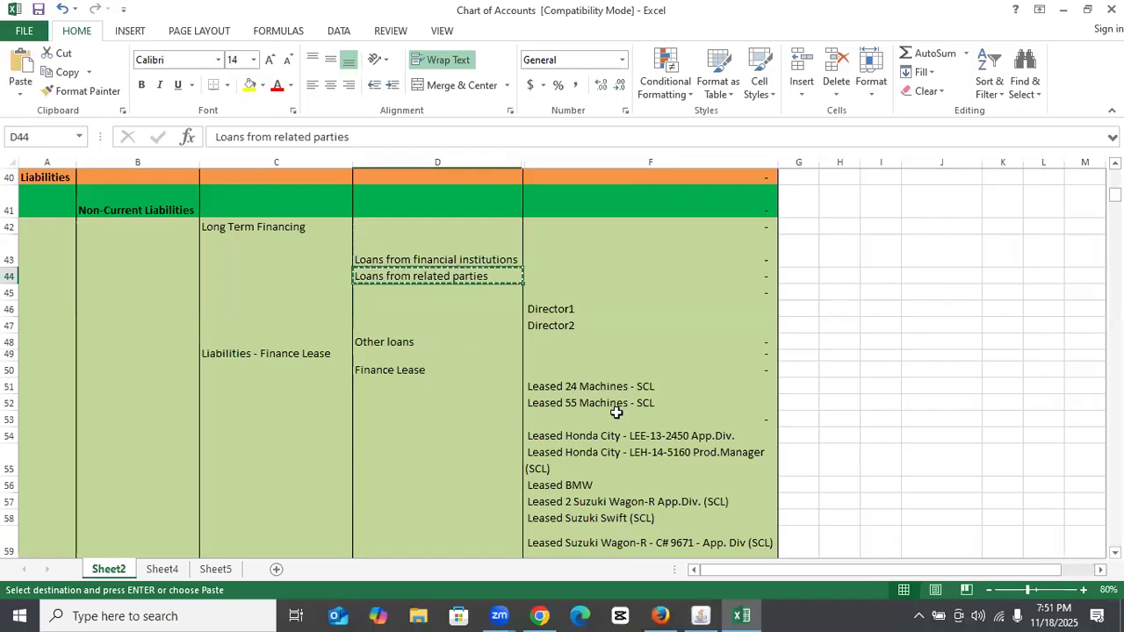
In Oracle Applications, duplicate the 211102 record as value 211200 and paste Loans from related parties as its description
click(700, 615)
double_click(272, 417)
key(ctrl+Down)
key(shift+F6)
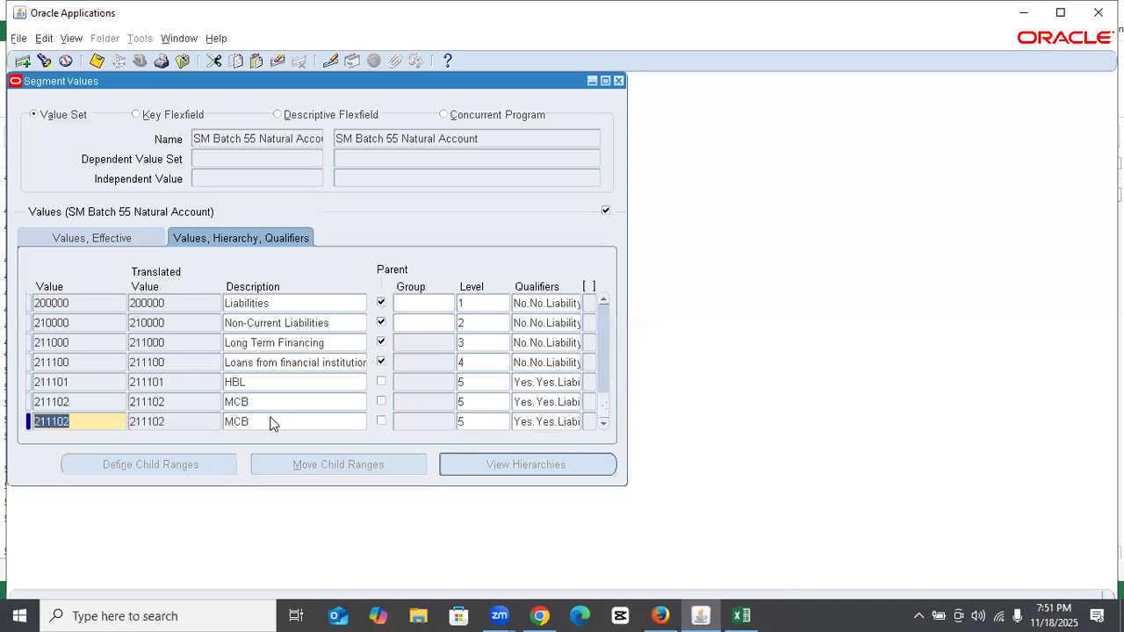
key(Right)
key(BackSpace)
key(BackSpace)
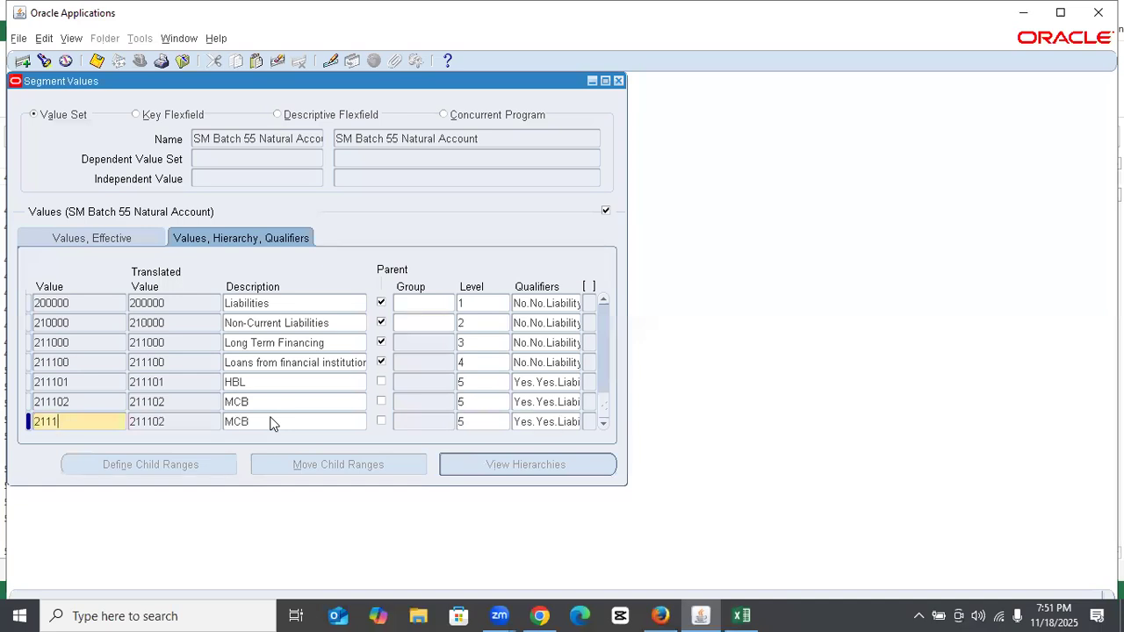
key(BackSpace)
text(200)
key(Tab)
key(ctrl+v)
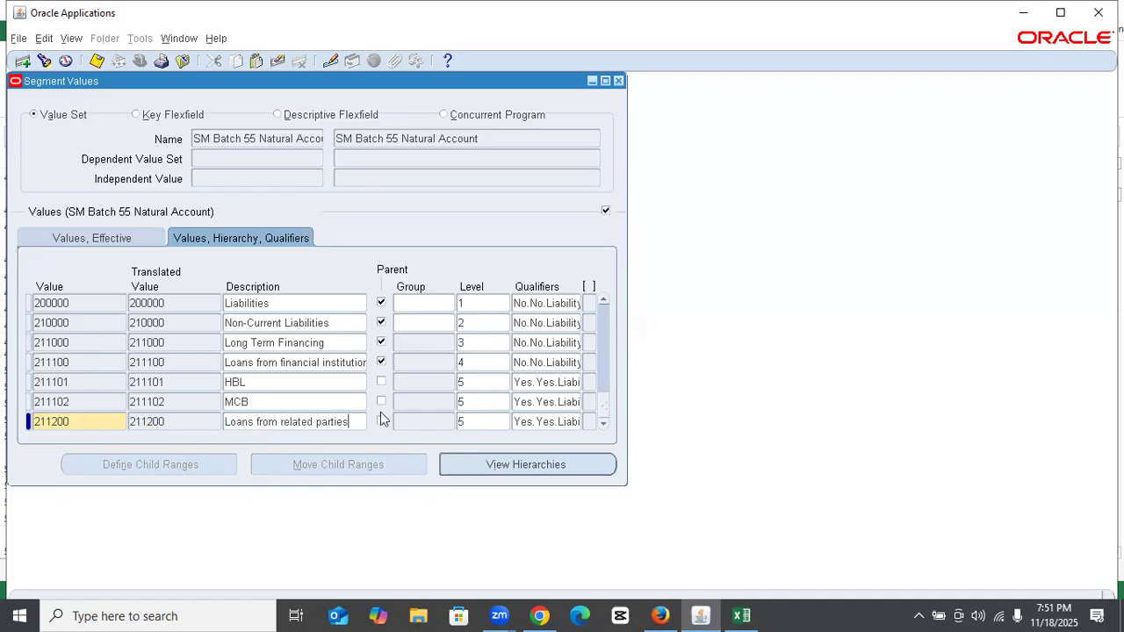
Make value 211200 a parent at level 4, set its budgeting and posting qualifiers to No, and save the record
click(381, 422)
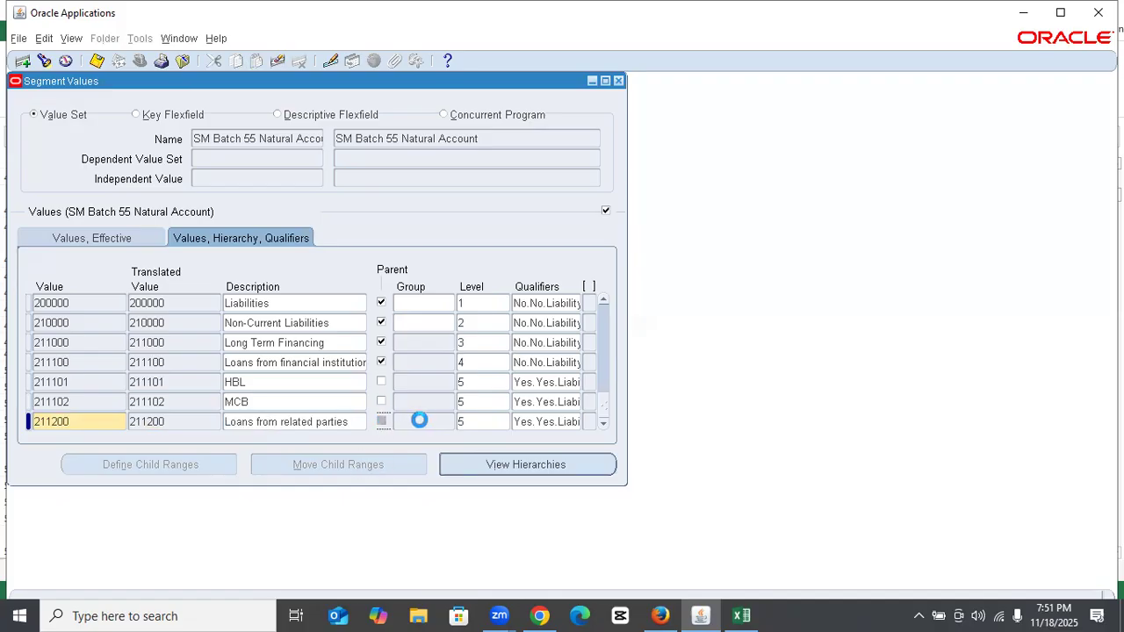
click(487, 421)
text(4)
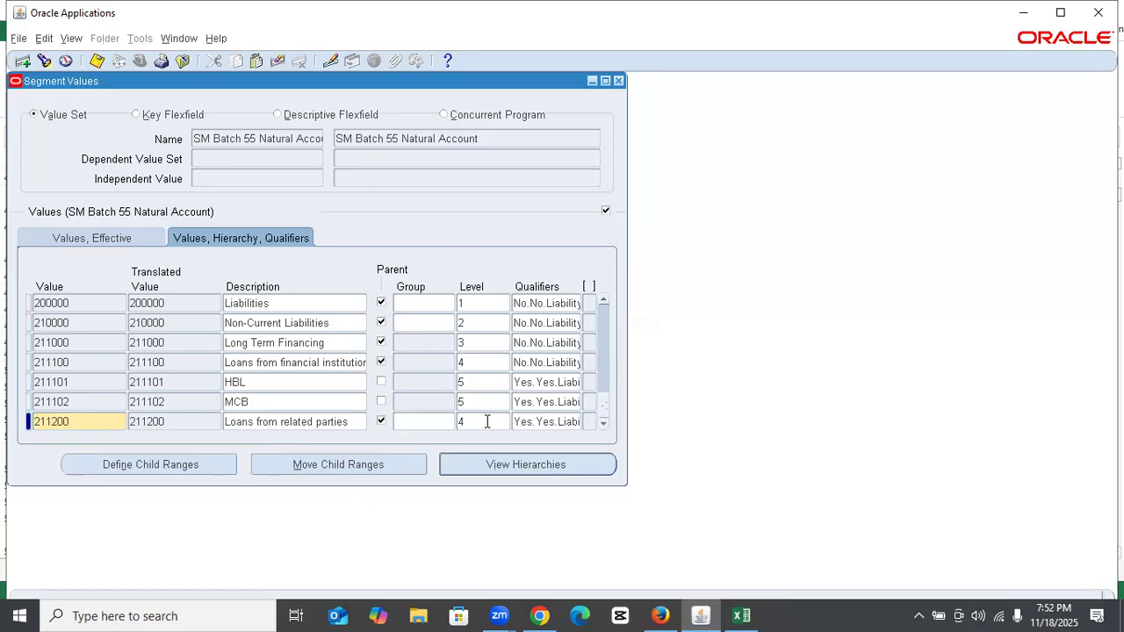
key(Tab)
text(n)
key(Tab)
text(n)
key(Return)
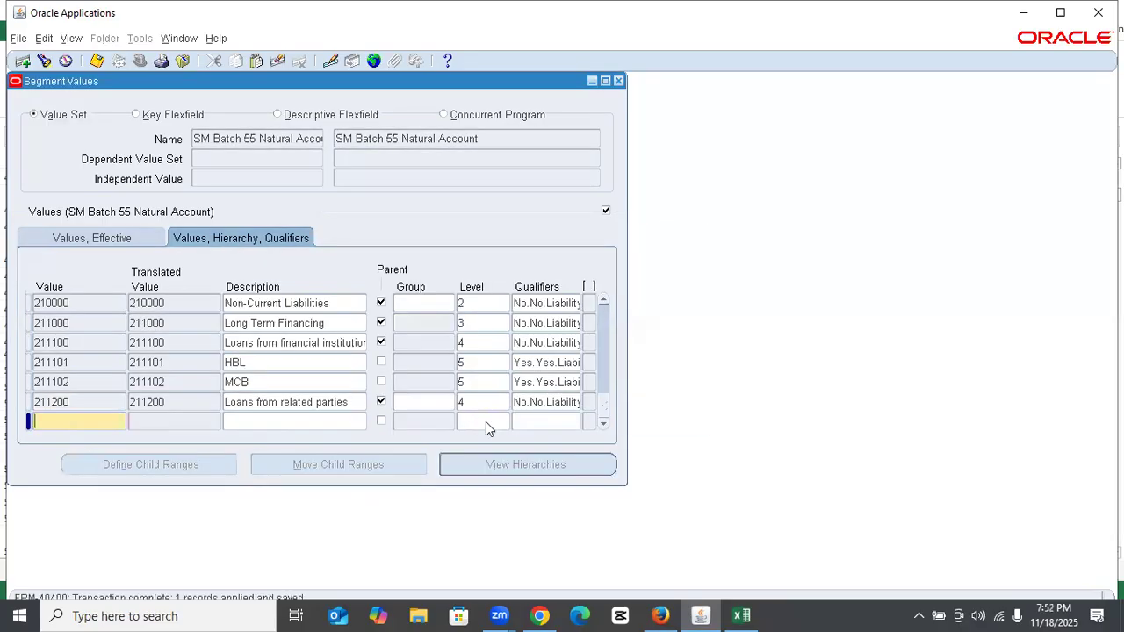
Duplicate the 211200 record in the new row as value 211201 with the description Director 1
key(shift+F6)
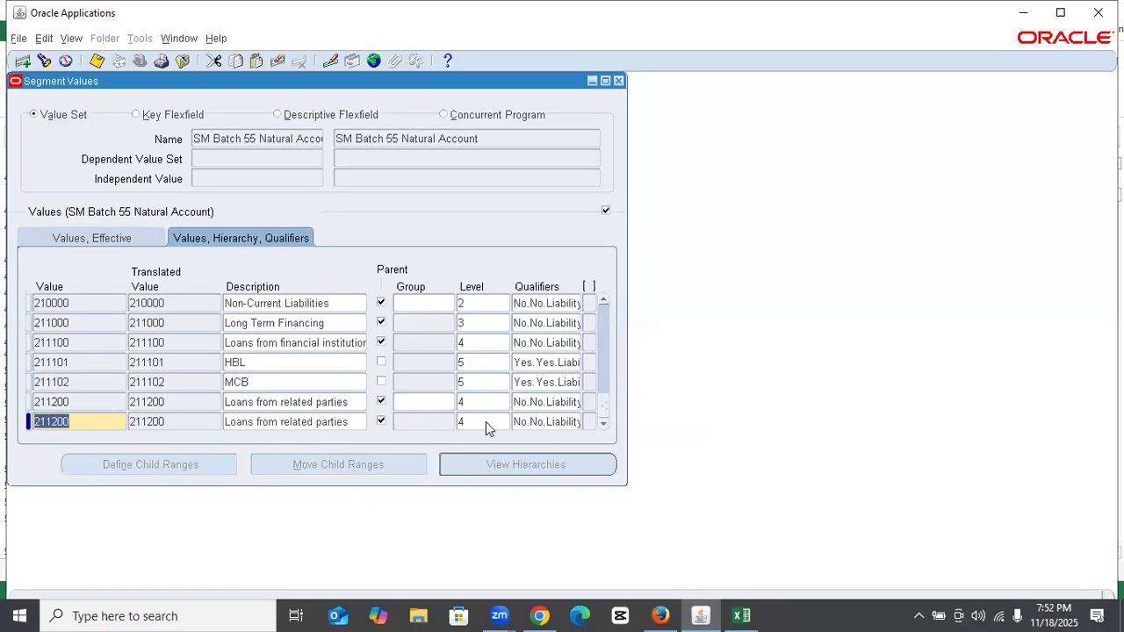
text(211201)
key(Tab)
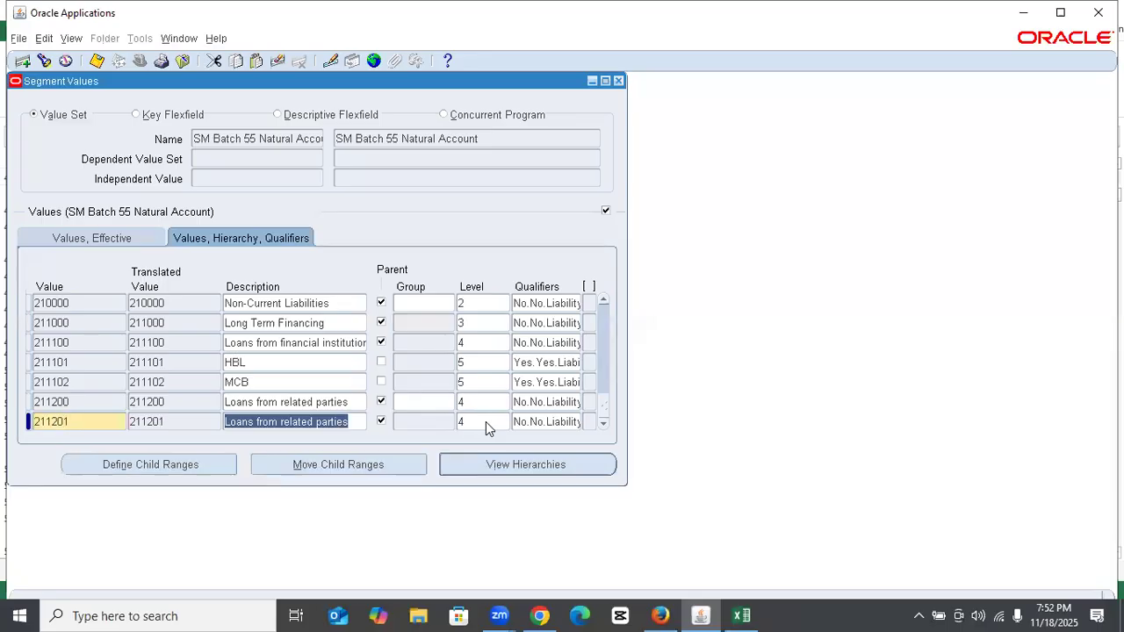
text(Director 1)
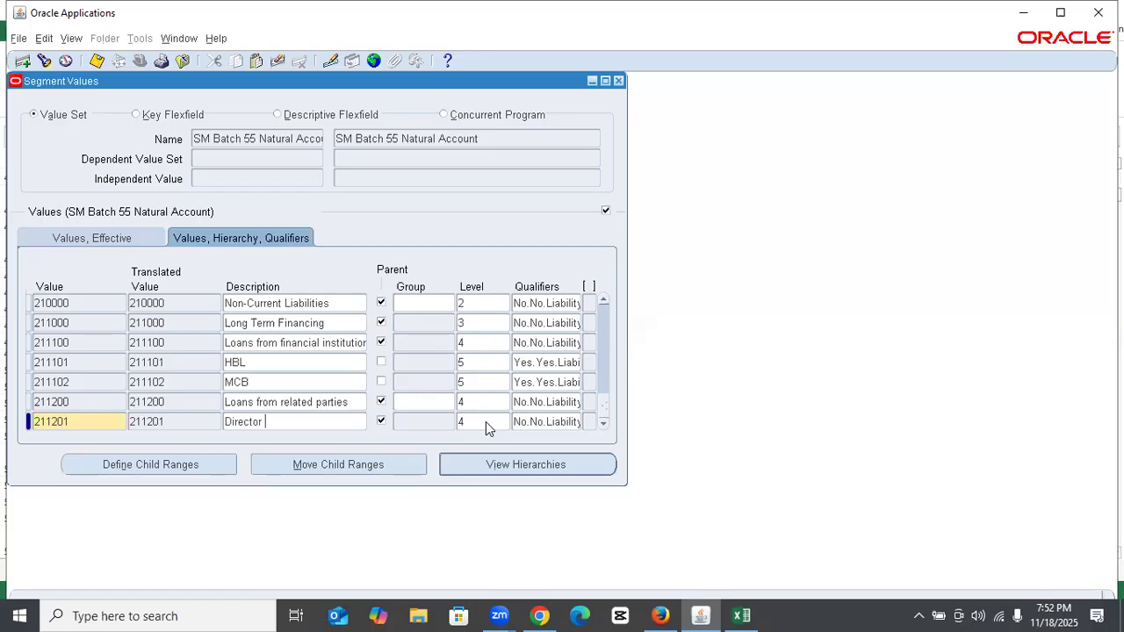
Make value 211201 a non-parent at level 5, set its budgeting and posting qualifiers to Yes, and save the record
key(Tab)
key(Tab)
key(Tab)
key(Tab)
text(5)
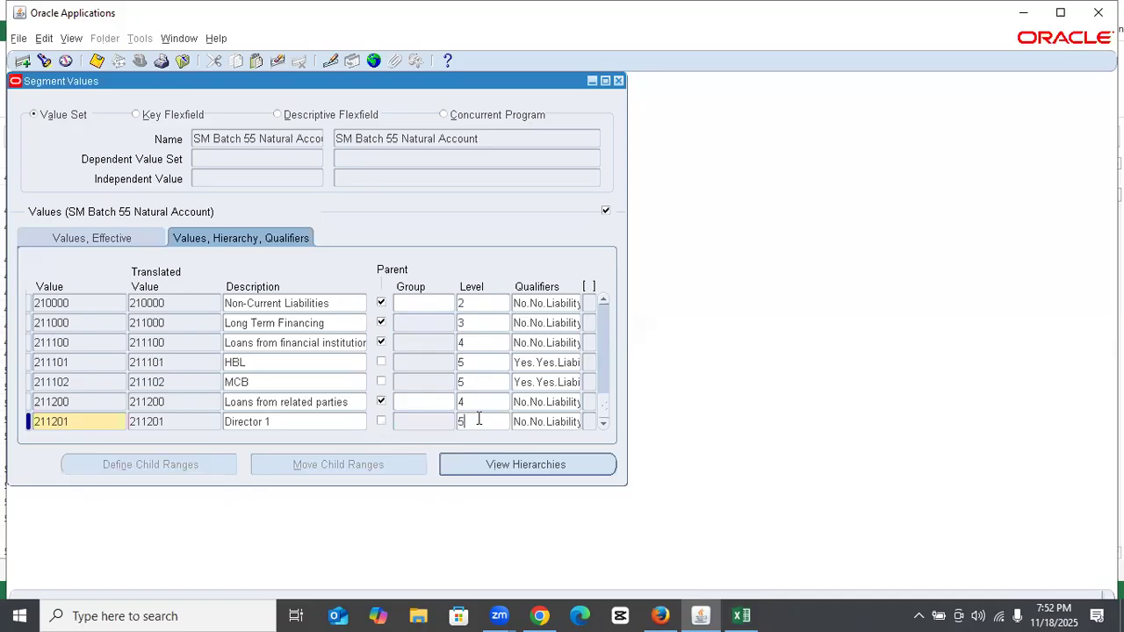
key(Tab)
text(y)
key(Tab)
text(y)
click(481, 406)
key(ctrl+s)
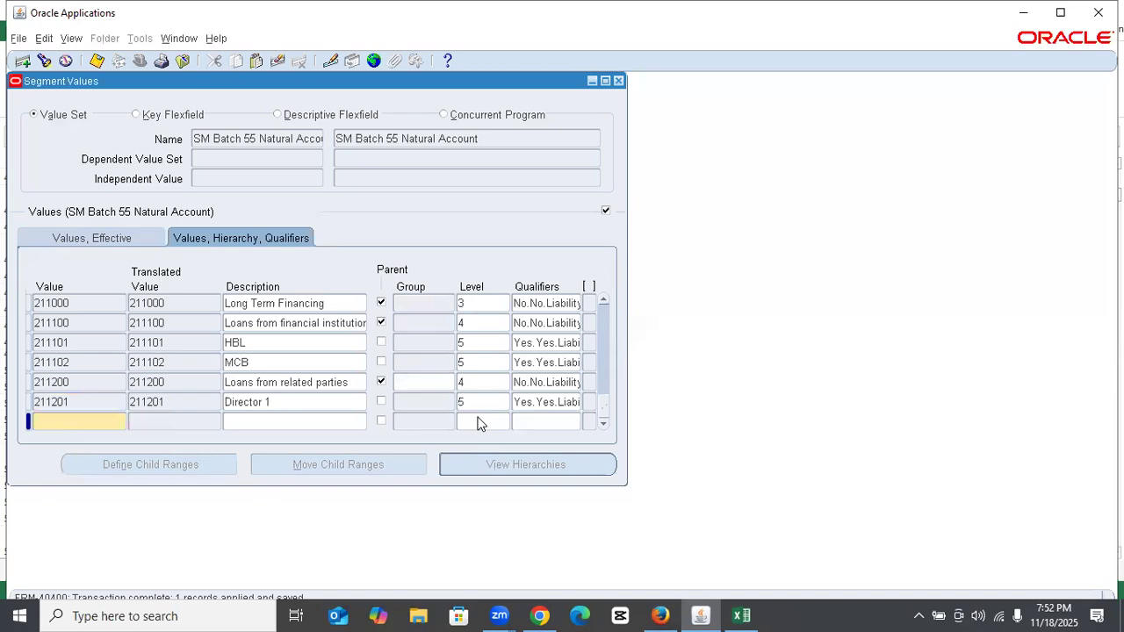
Duplicate the 211201 record as value 211202 with the description Director 2, and save it
key(shift+F5)
key(shift+F6)
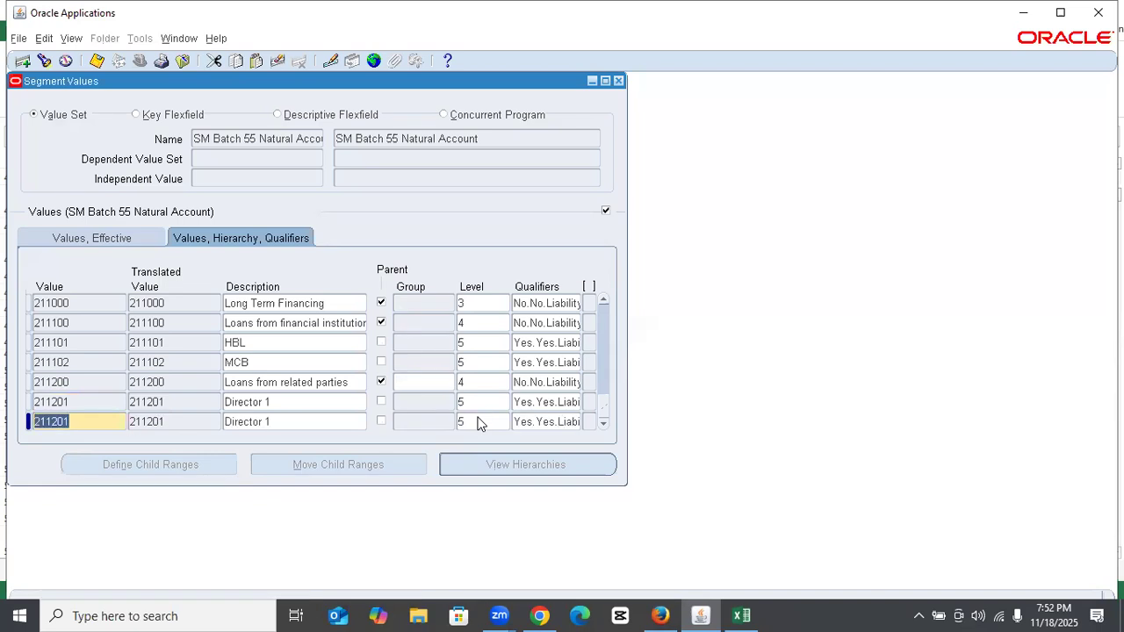
key(End)
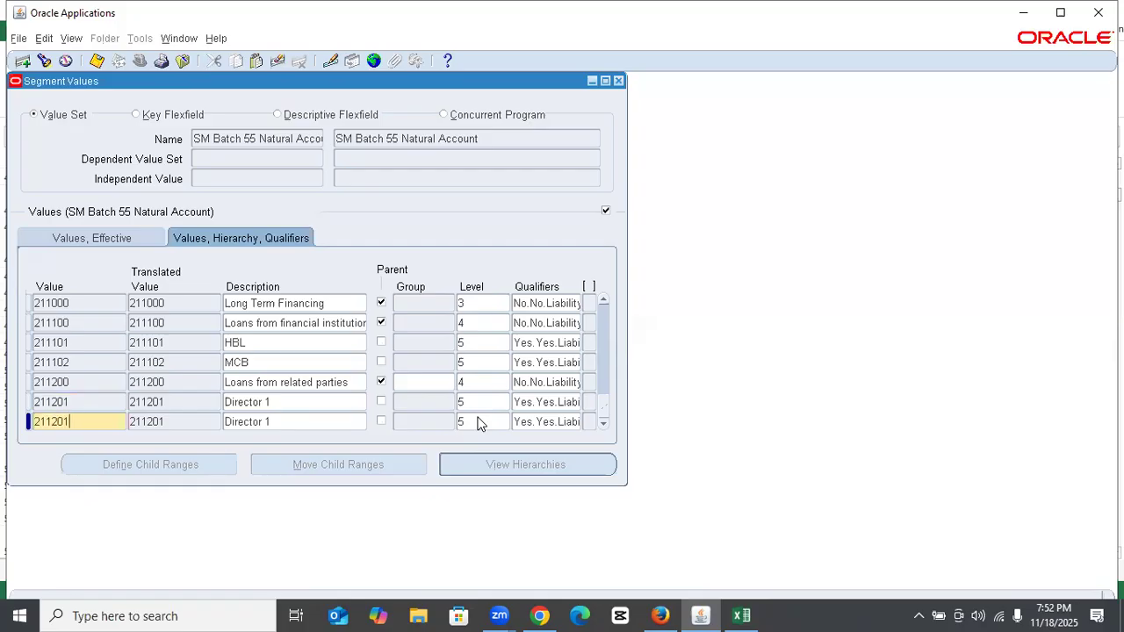
key(BackSpace)
text(2)
key(Tab)
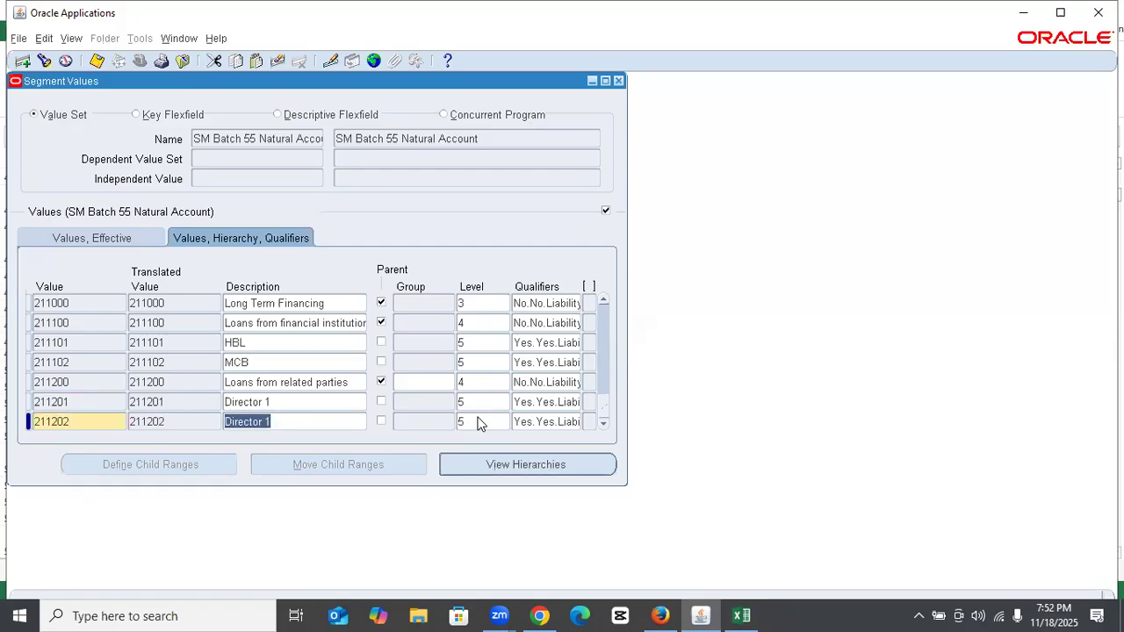
key(End)
key(BackSpace)
text(3)
key(BackSpace)
text(2)
key(ctrl+s)
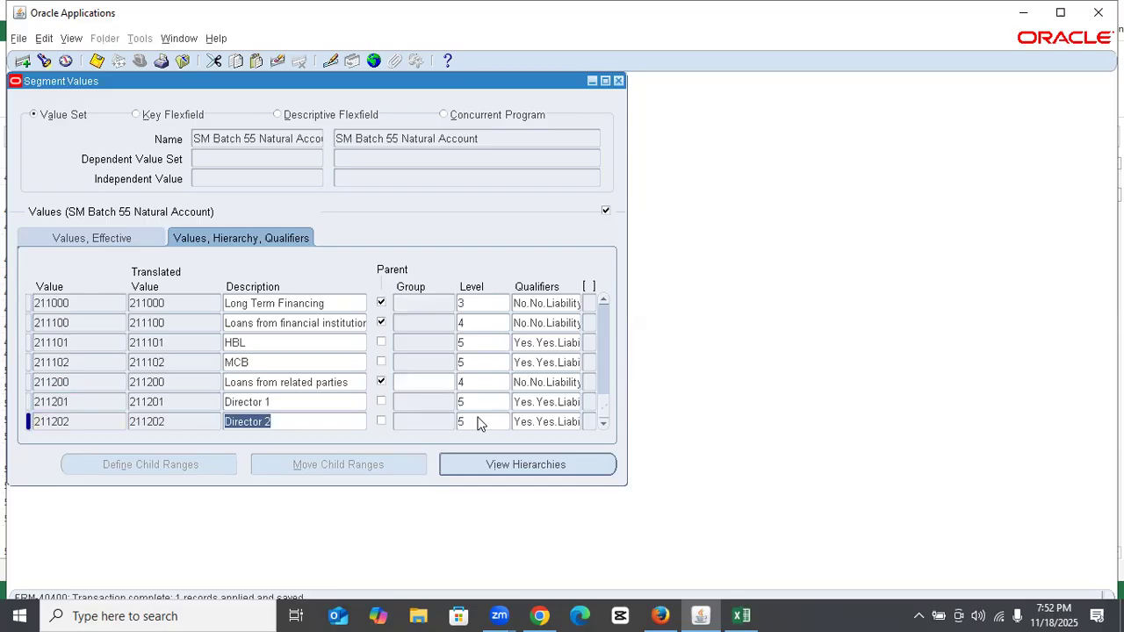
Copy Liabilities - Finance Lease from the Chart of Accounts workbook in Excel and add it in Oracle Applications as the description of new value 212000
key(alt+Tab)
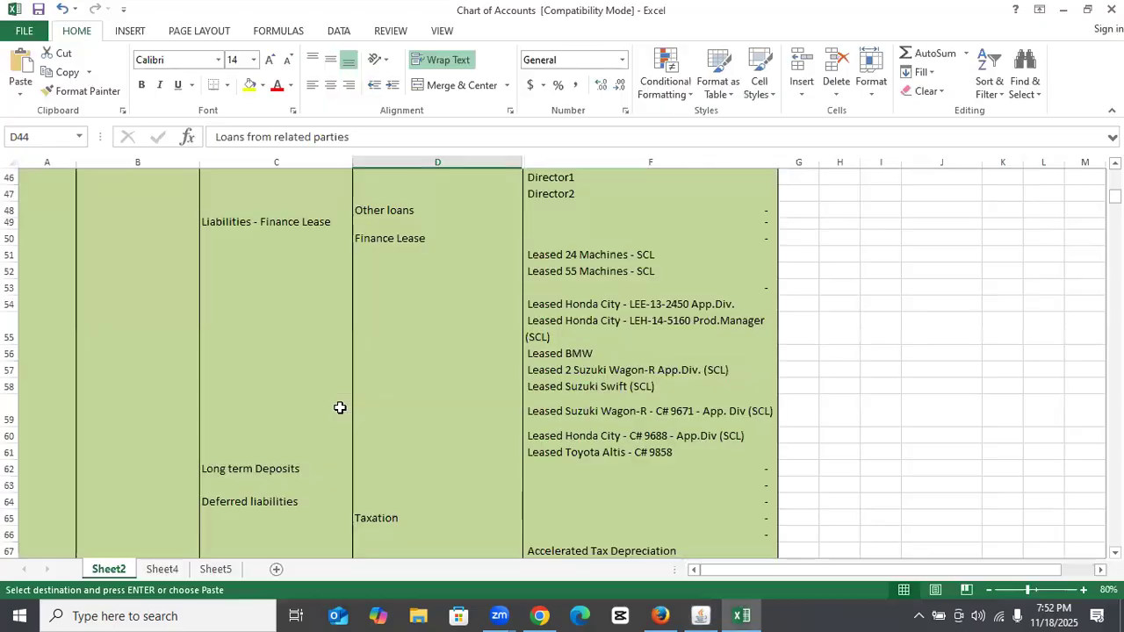
click(289, 222)
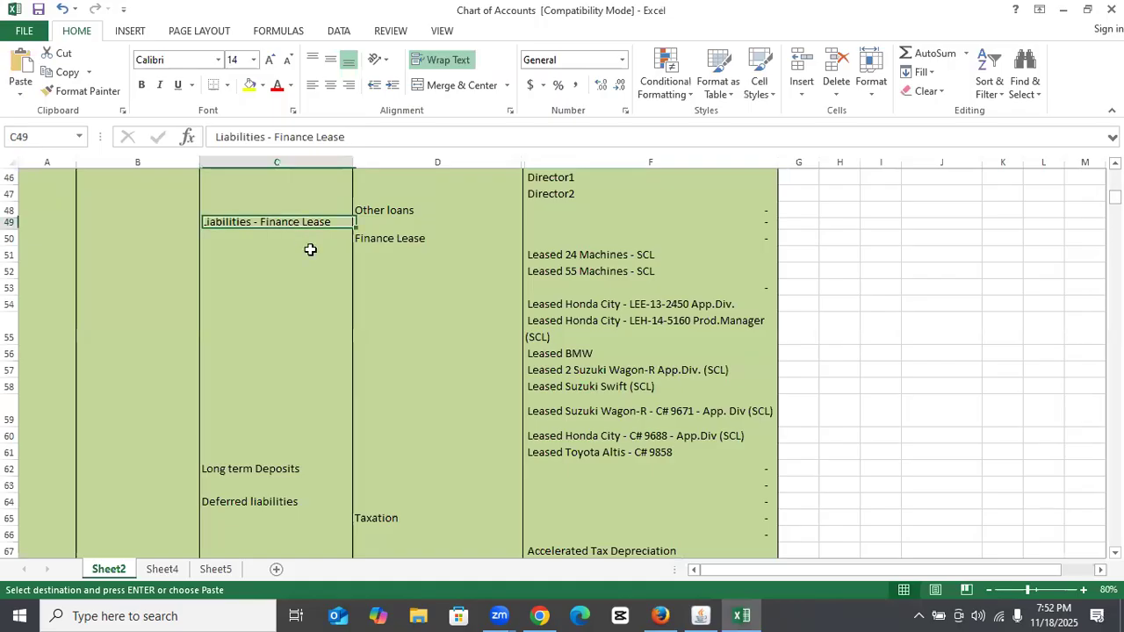
click(700, 614)
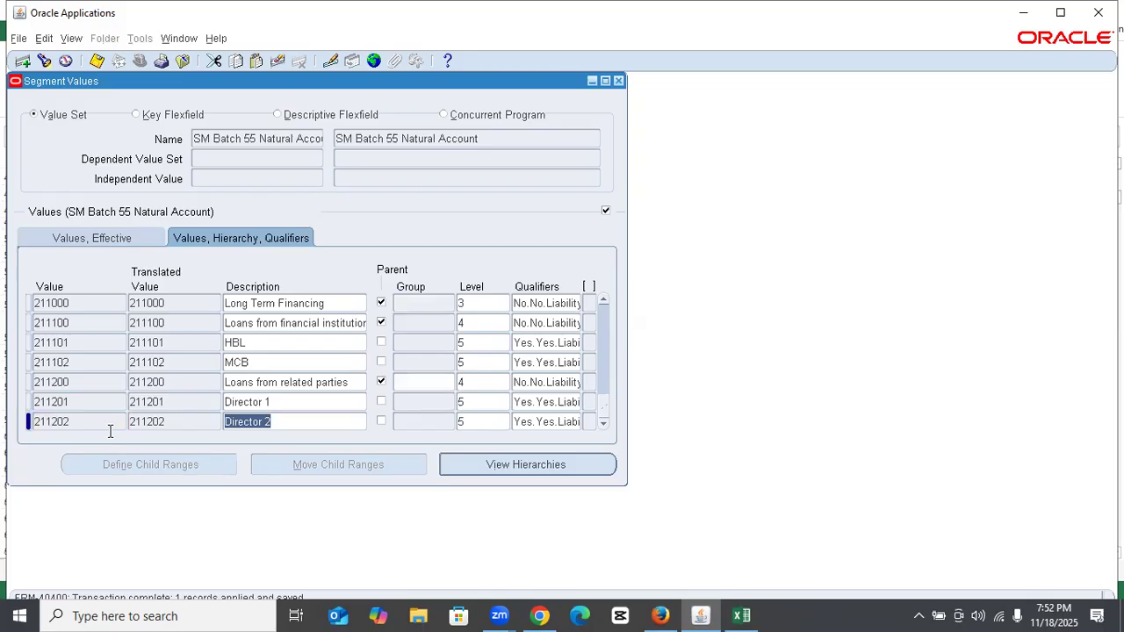
text(21200)
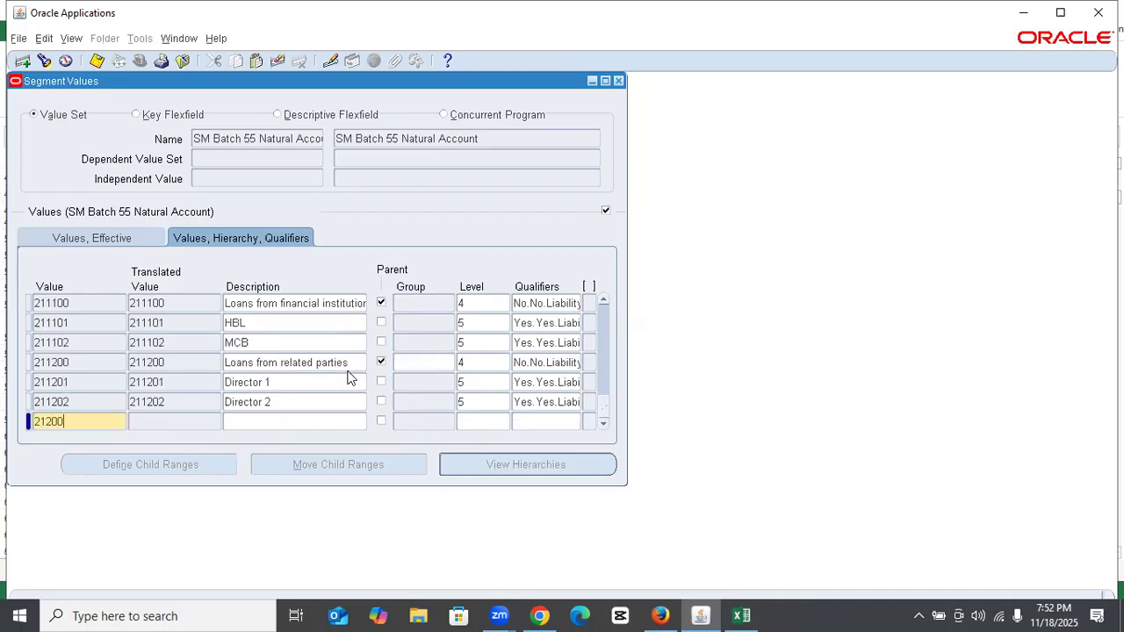
text(0)
key(Tab)
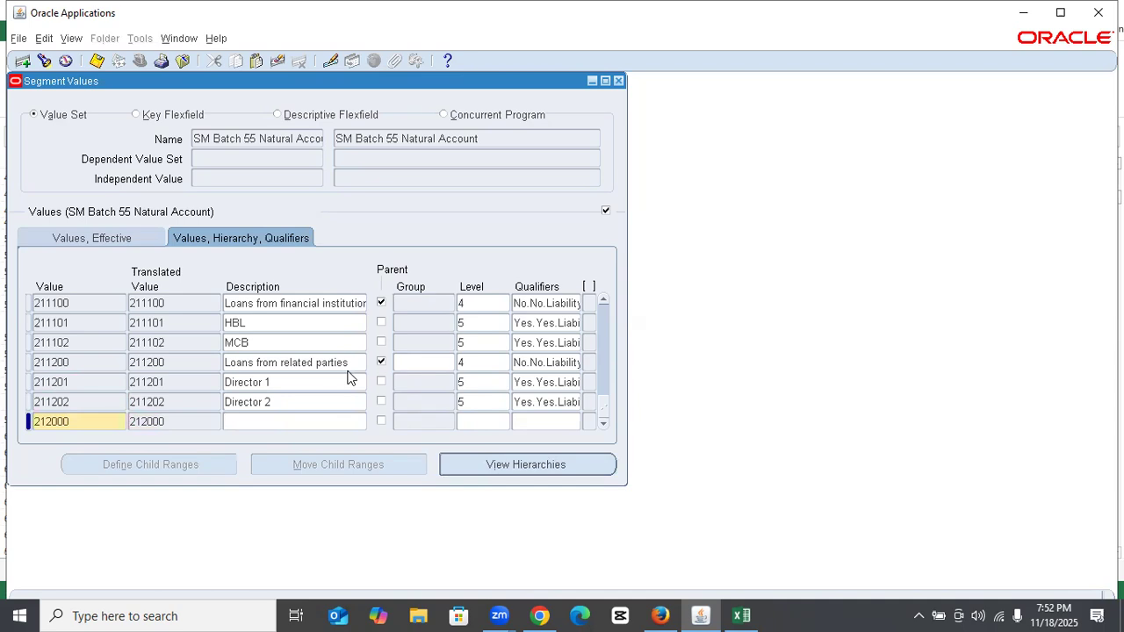
text(Liabilities - Finance Lease)
Make value 212000 a parent at level 3
click(380, 422)
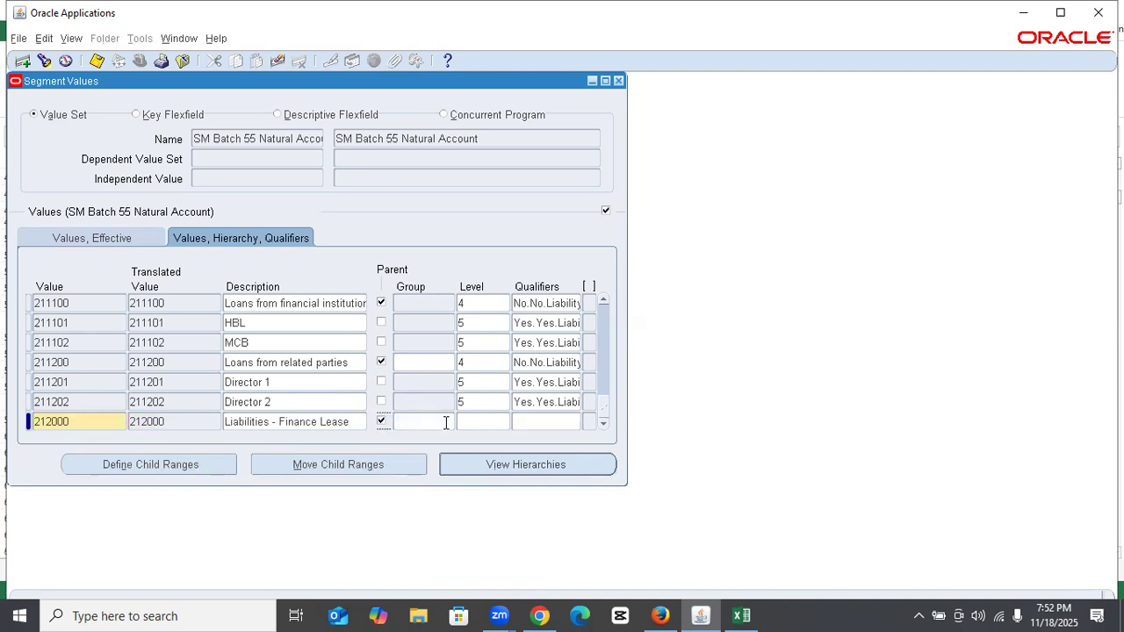
click(469, 422)
text(3)
Set value 212000's budgeting and posting qualifiers to No with account type Liability, and save the record
click(521, 421)
key(Tab)
key(Tab)
text(n)
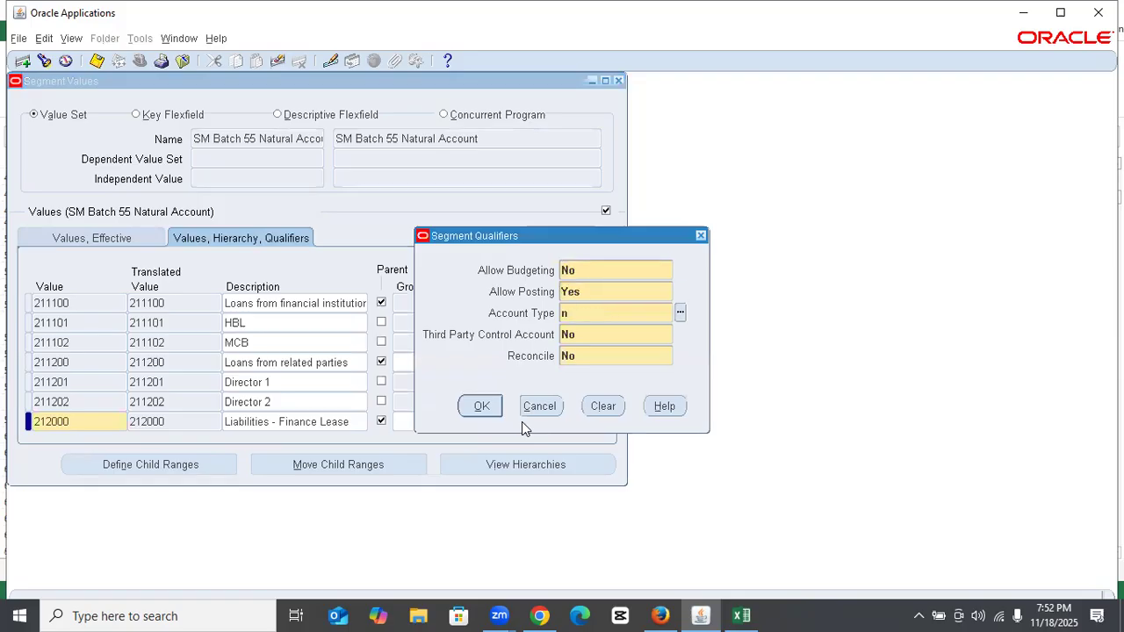
key(BackSpace)
text(l)
click(600, 291)
text(n)
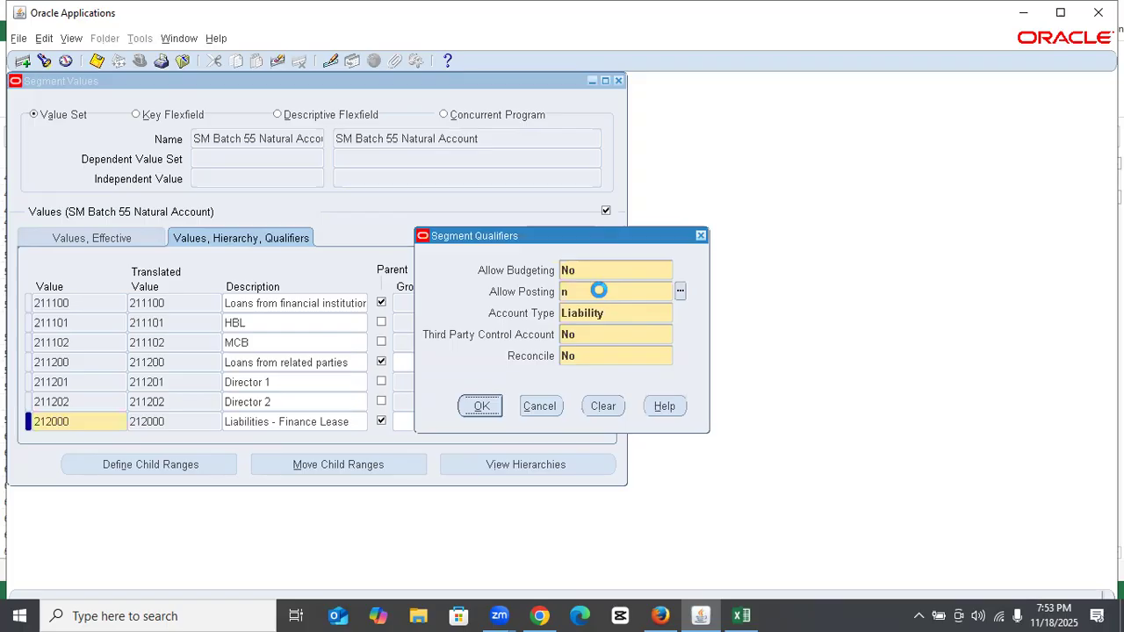
key(Return)
key(Return)
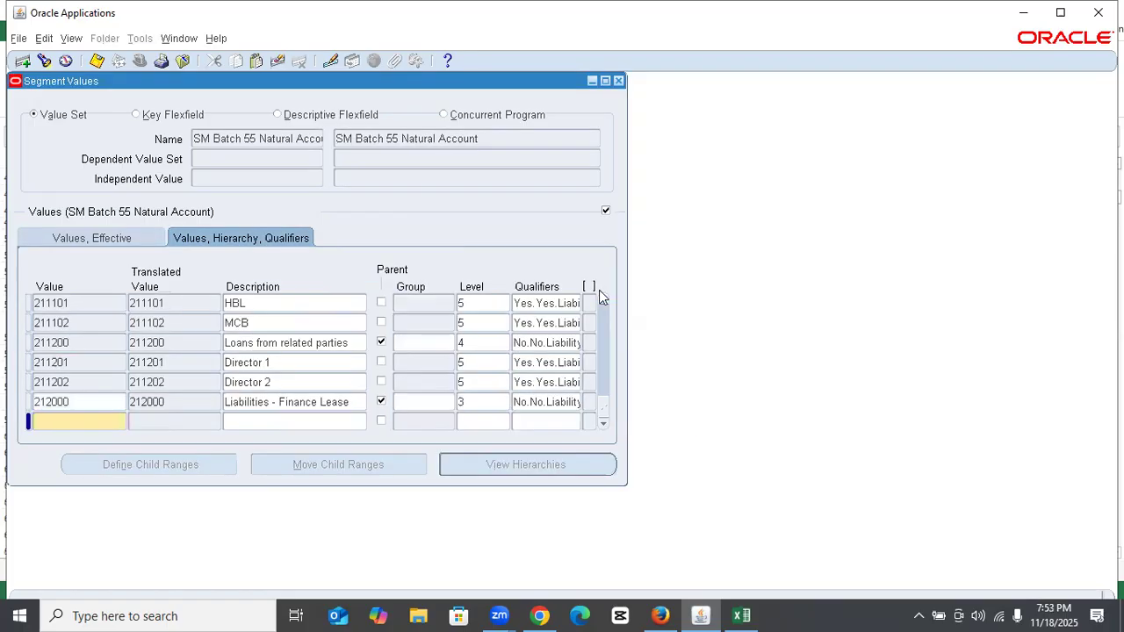
key(ctrl+s)
Consult the Finance Lease entry in the Excel workbook, then in Oracle Applications duplicate the 212000 record as value 212100 at level 4 and save it
click(742, 615)
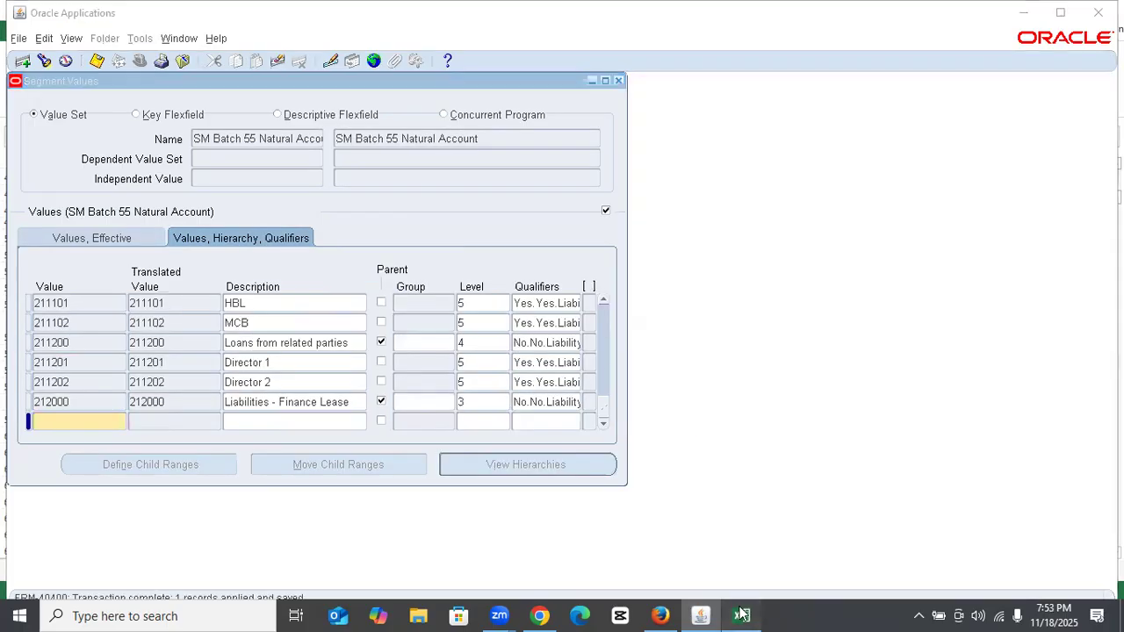
click(410, 242)
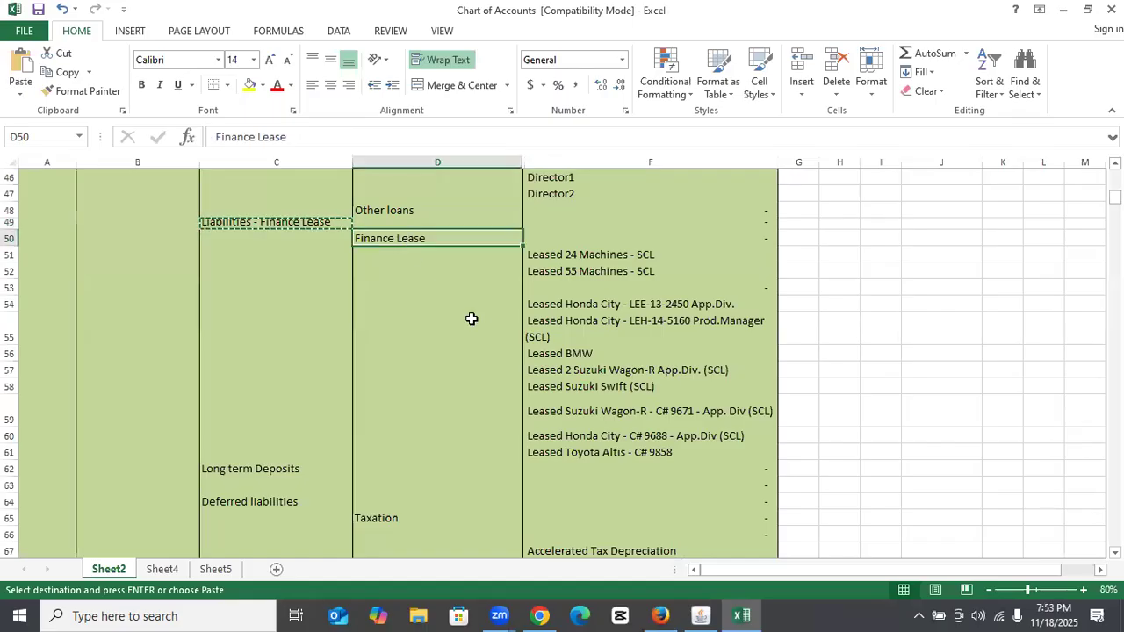
click(701, 615)
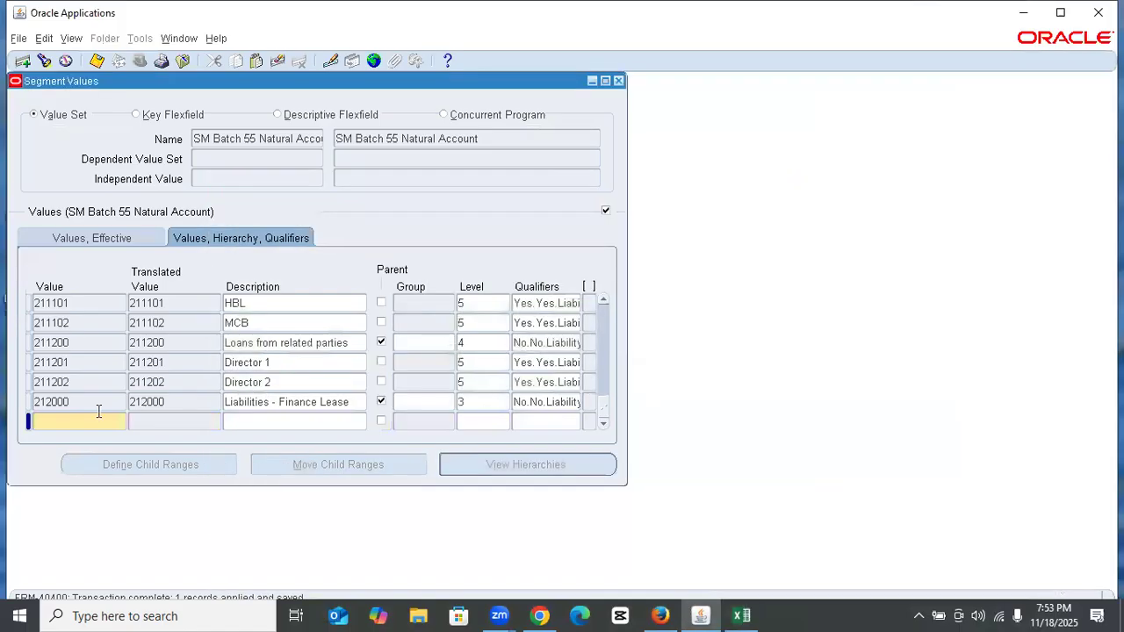
key(shift+F6)
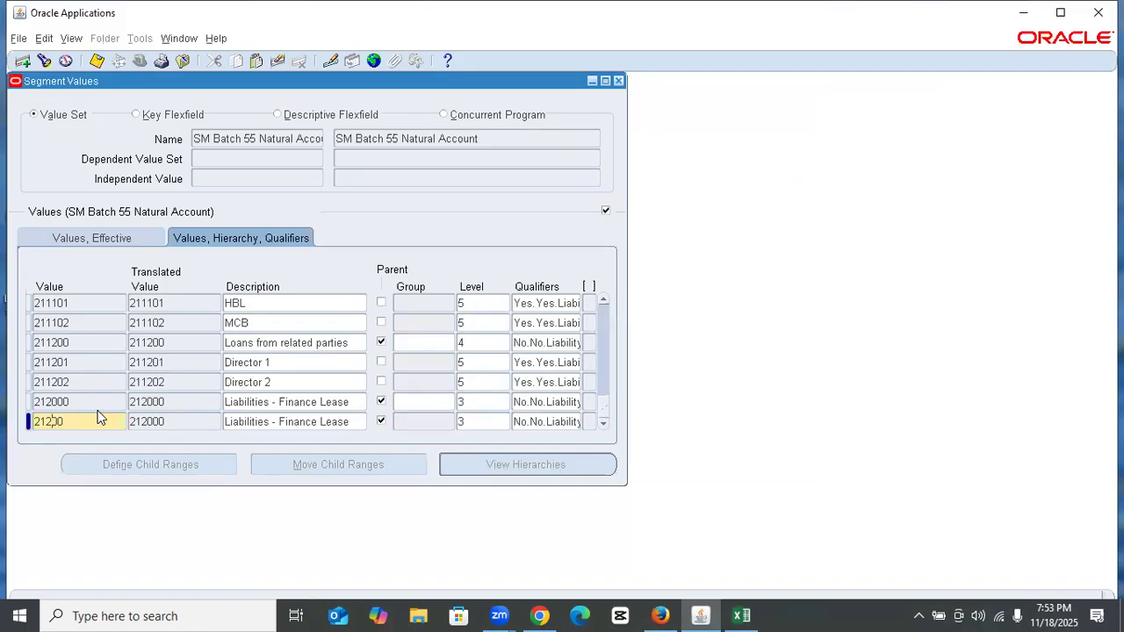
text(1)
key(Tab)
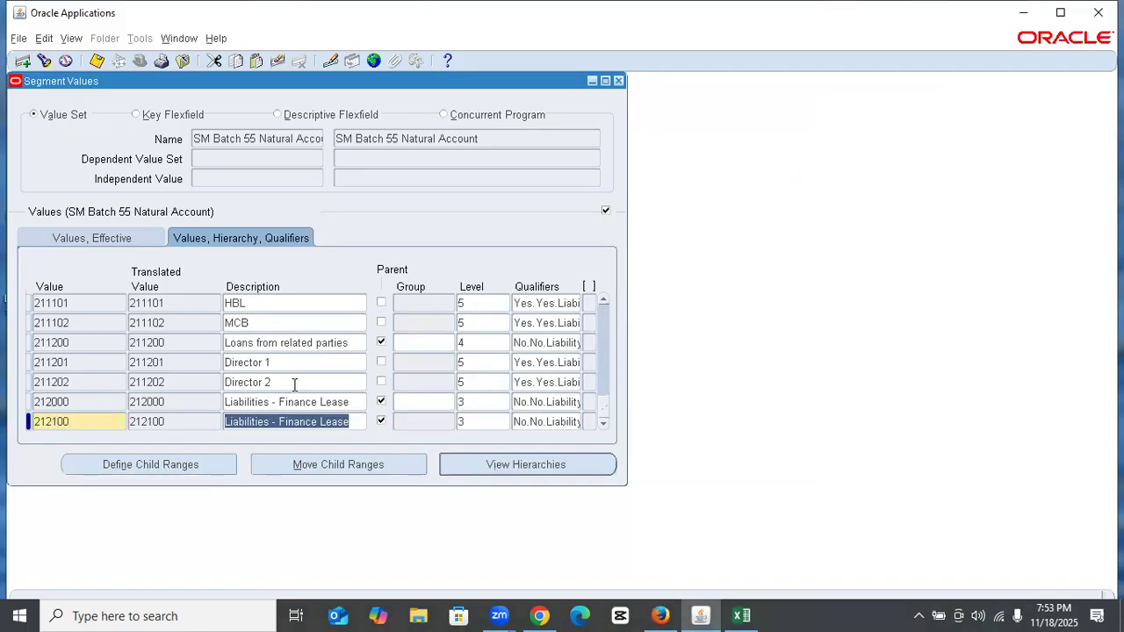
click(471, 424)
text(4)
key(ctrl+s)
Duplicate the 212100 record as value 212101 with the description Leased 24 Machines - SCL, copied from the Excel workbook
key(ctrl+Down)
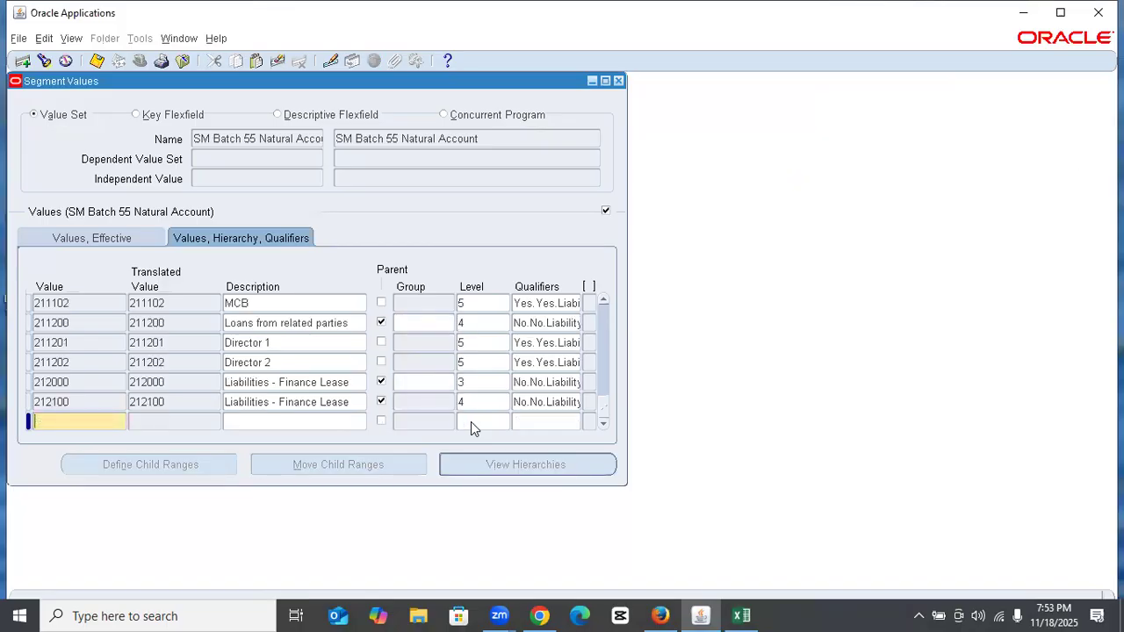
key(shift+F6)
key(Right)
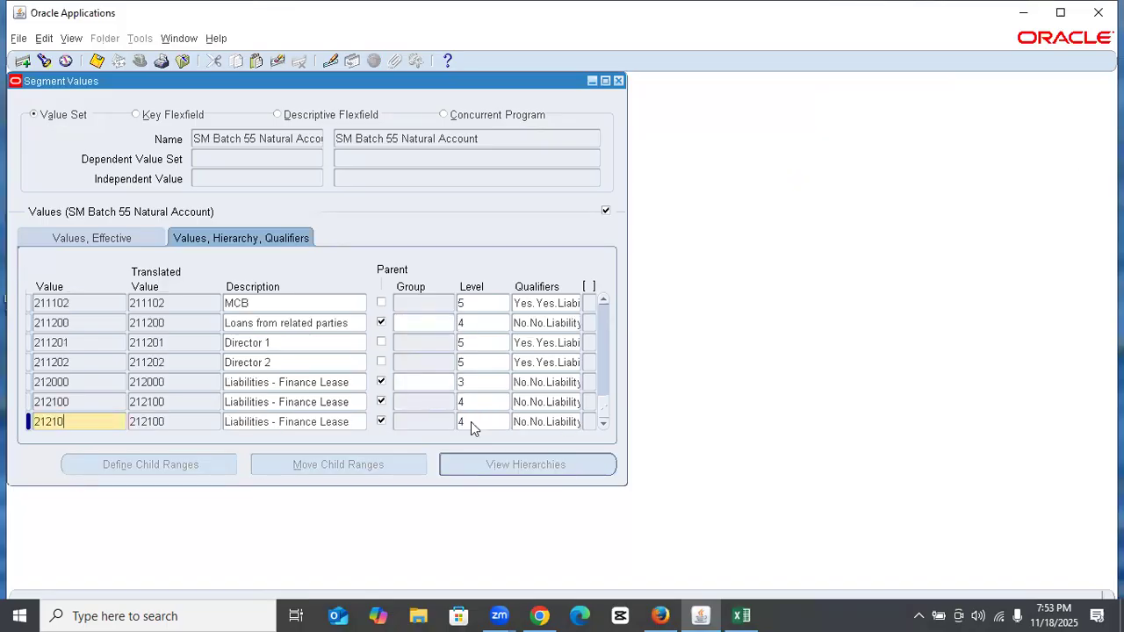
key(Tab)
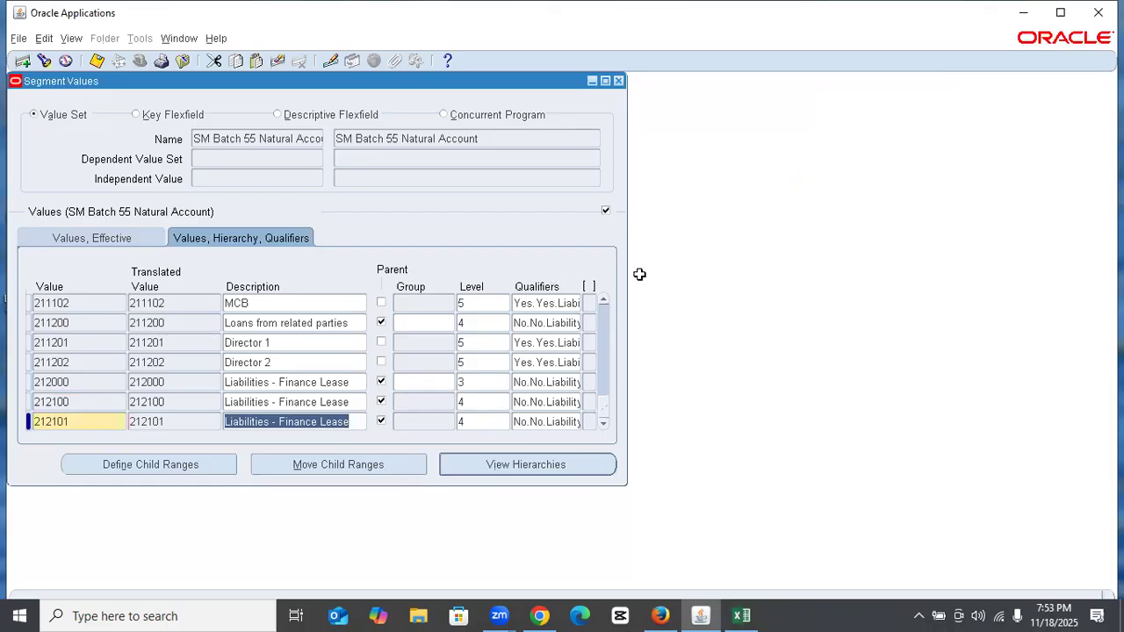
click(741, 616)
click(700, 615)
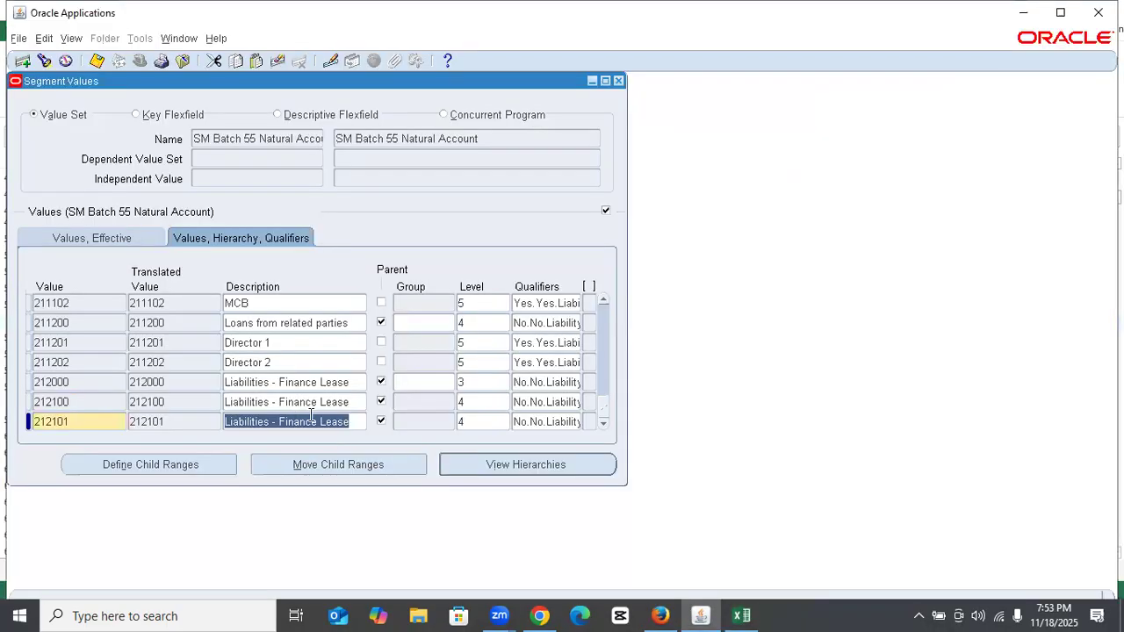
text(Leased 24 Machines - SCL)
Make value 212101 a non-parent at level 5, set its budgeting and posting qualifiers to Yes, and save the record
click(381, 421)
double_click(485, 421)
text(5)
key(Tab)
key(Tab)
text(y)
click(483, 411)
key(ctrl+s)
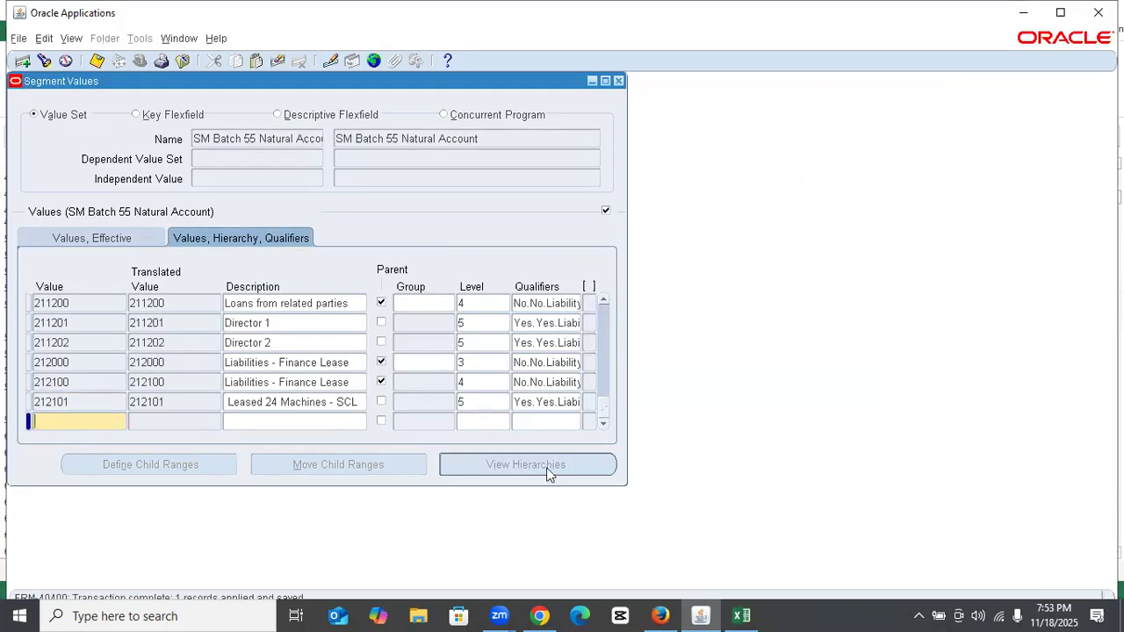
Switch to the Chart of Accounts workbook in Excel and copy the entry Leased Toyota Altis - C# 9858
click(741, 616)
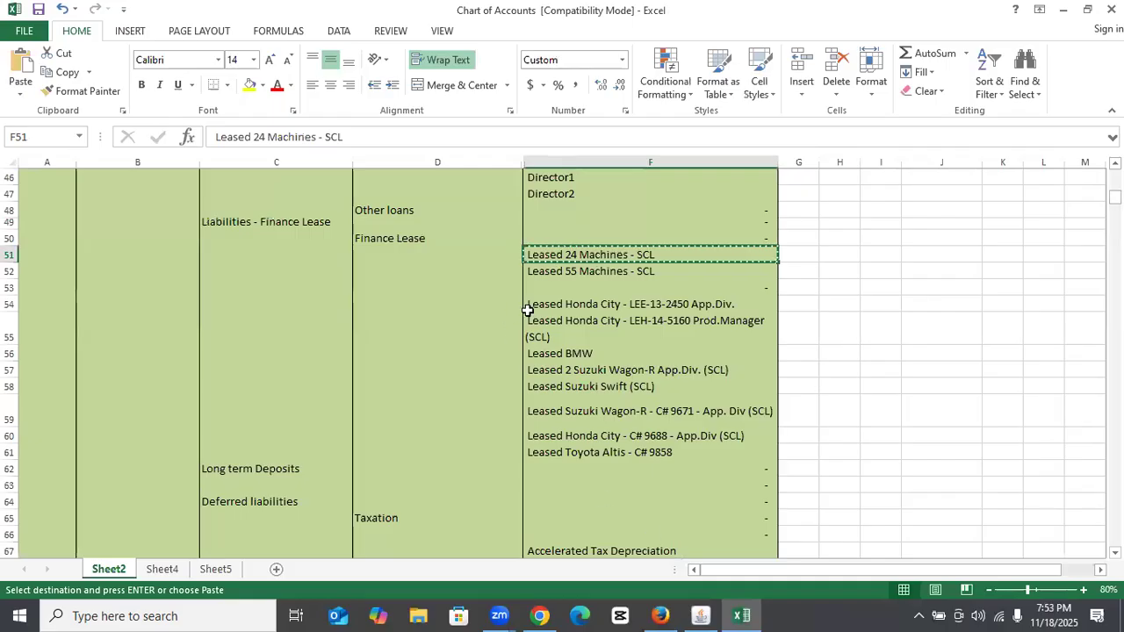
scroll(527, 308, down, 2)
click(591, 362)
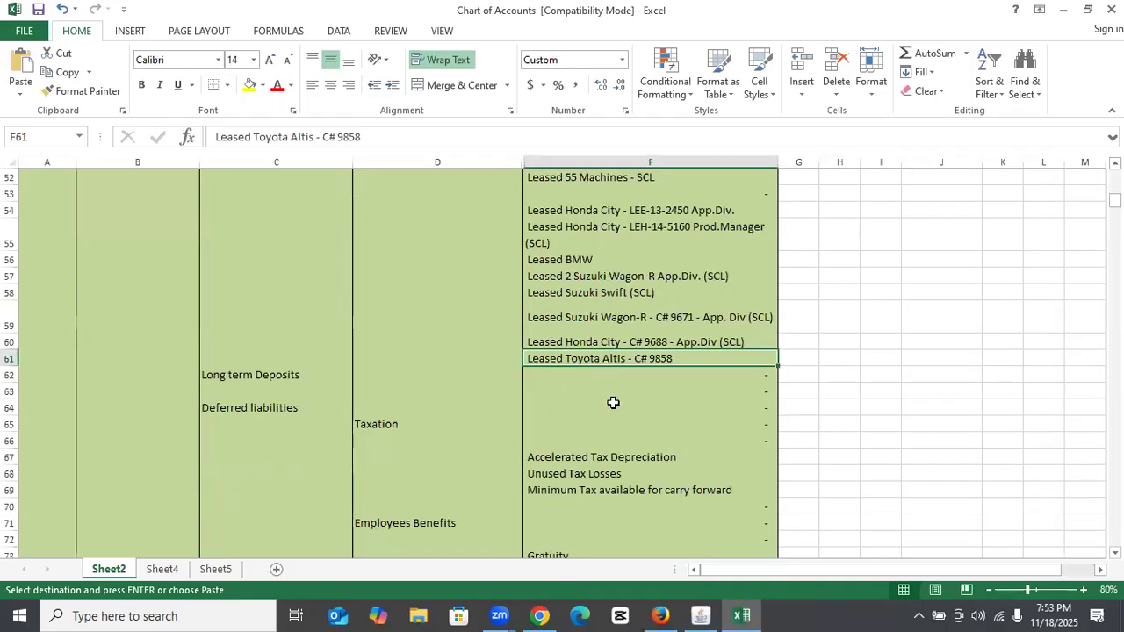
key(ctrl+c)
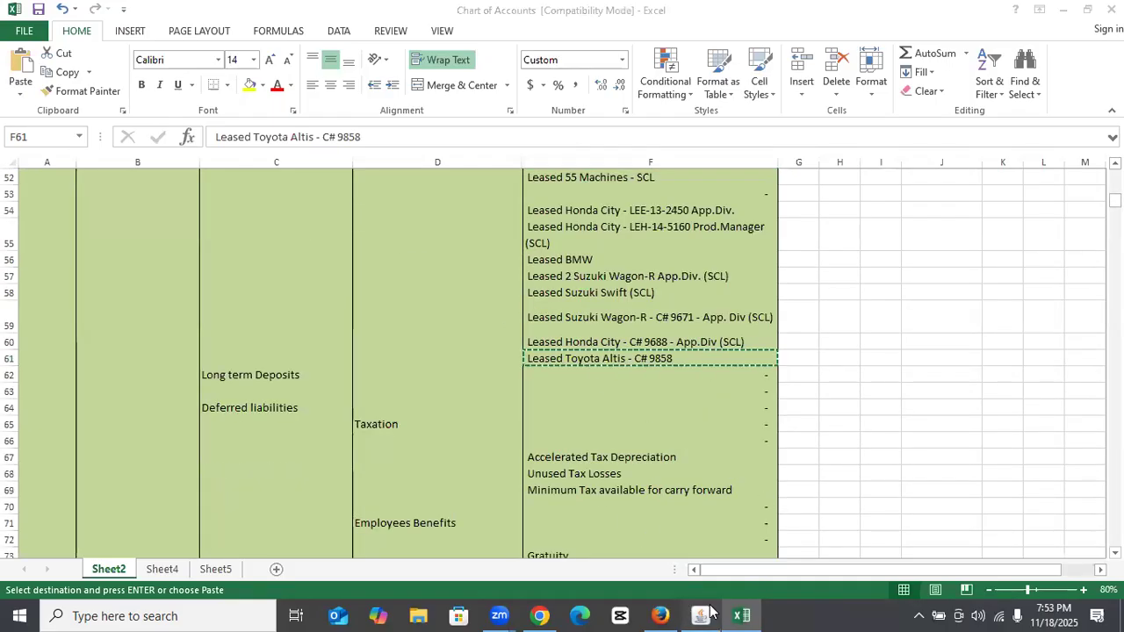
In Oracle Applications, duplicate the 212101 record as value 212102, paste the copied Toyota Altis description, save it, and start a new row
click(741, 615)
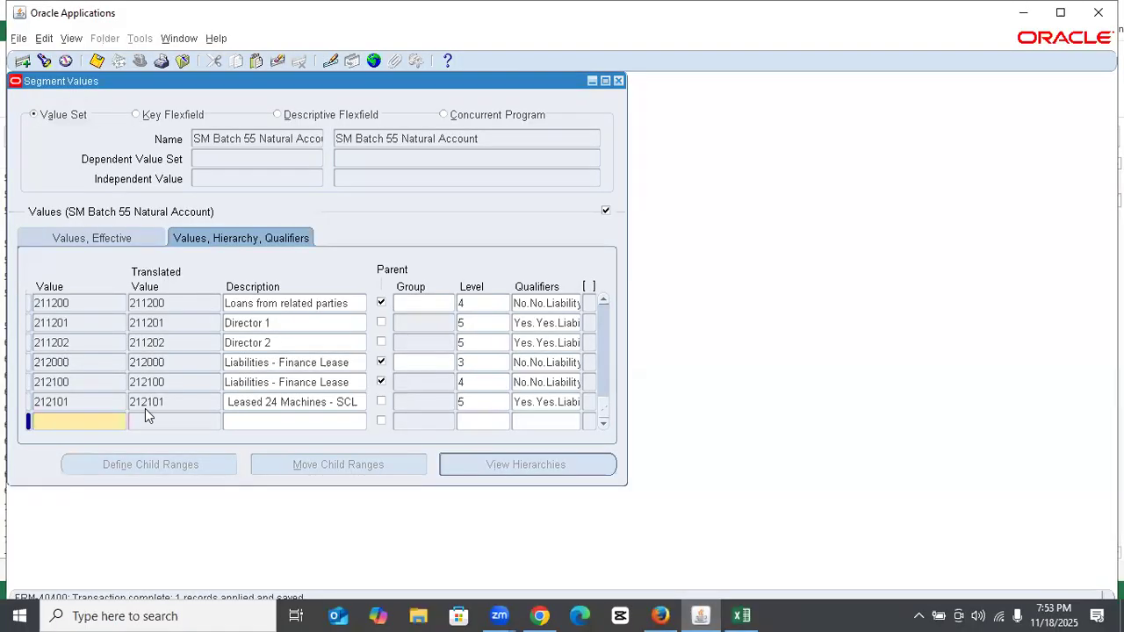
key(shift+F6)
text(2)
key(Tab)
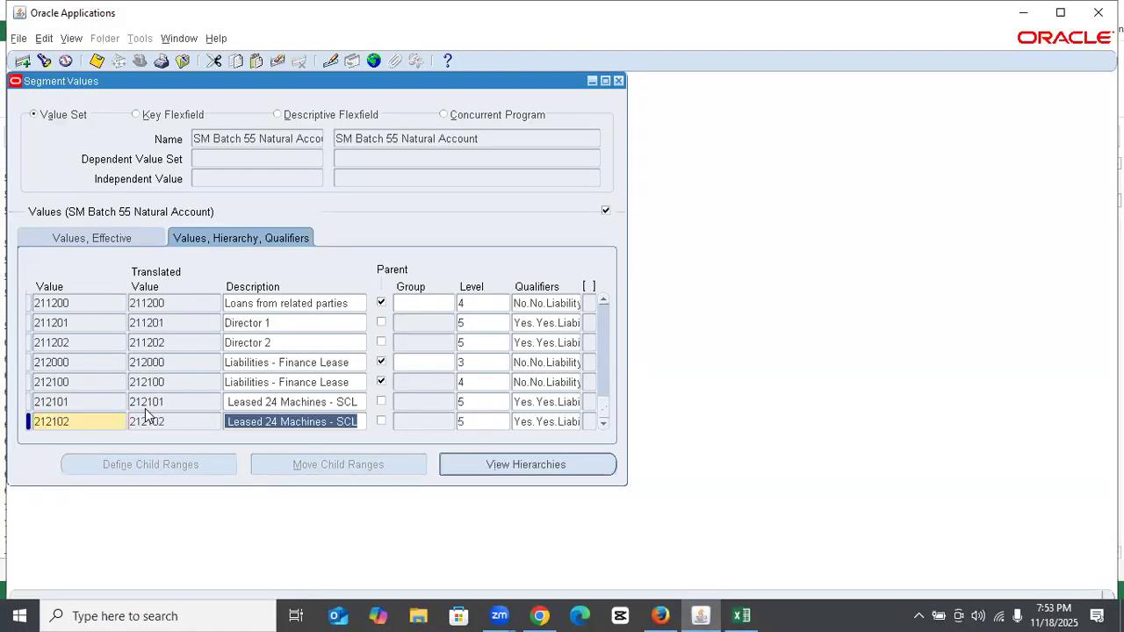
key(ctrl+v)
click(146, 406)
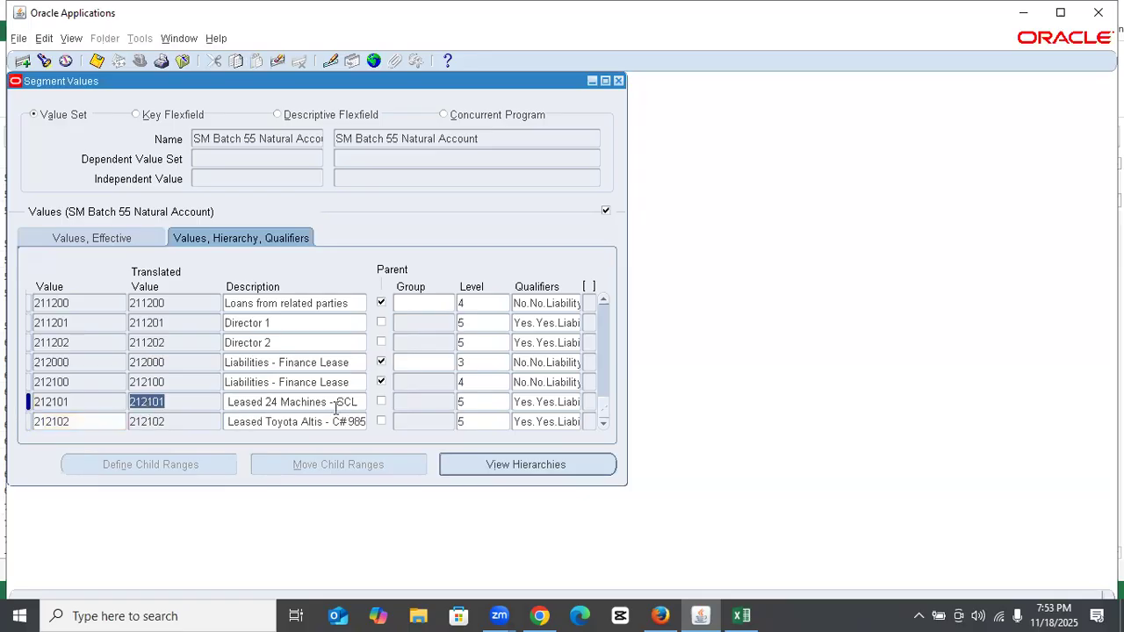
click(500, 421)
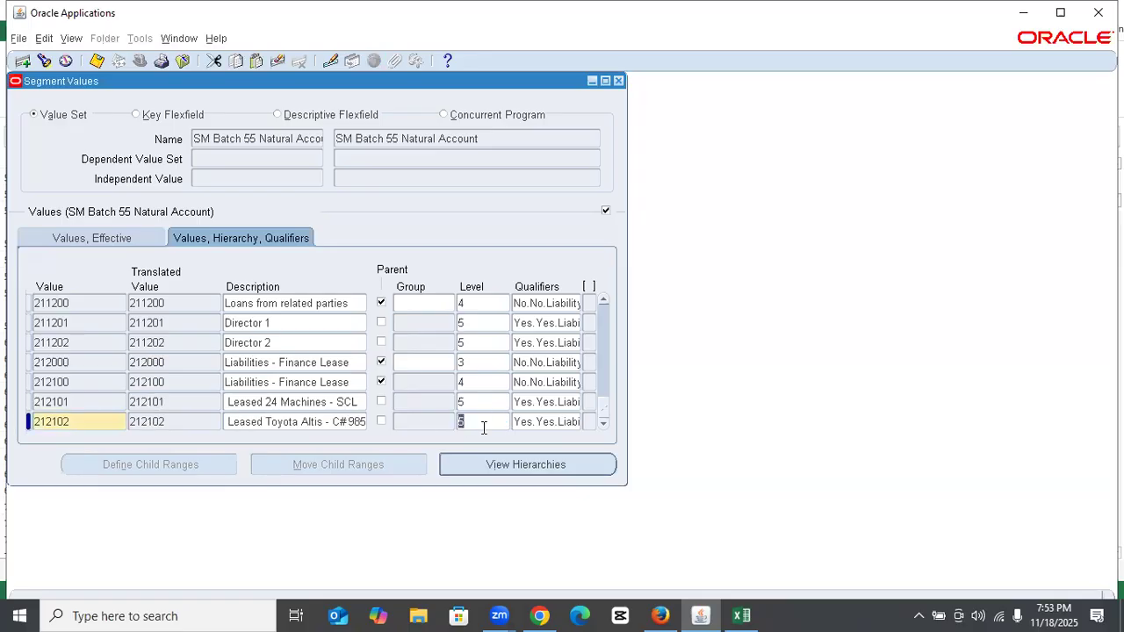
key(ctrl+s)
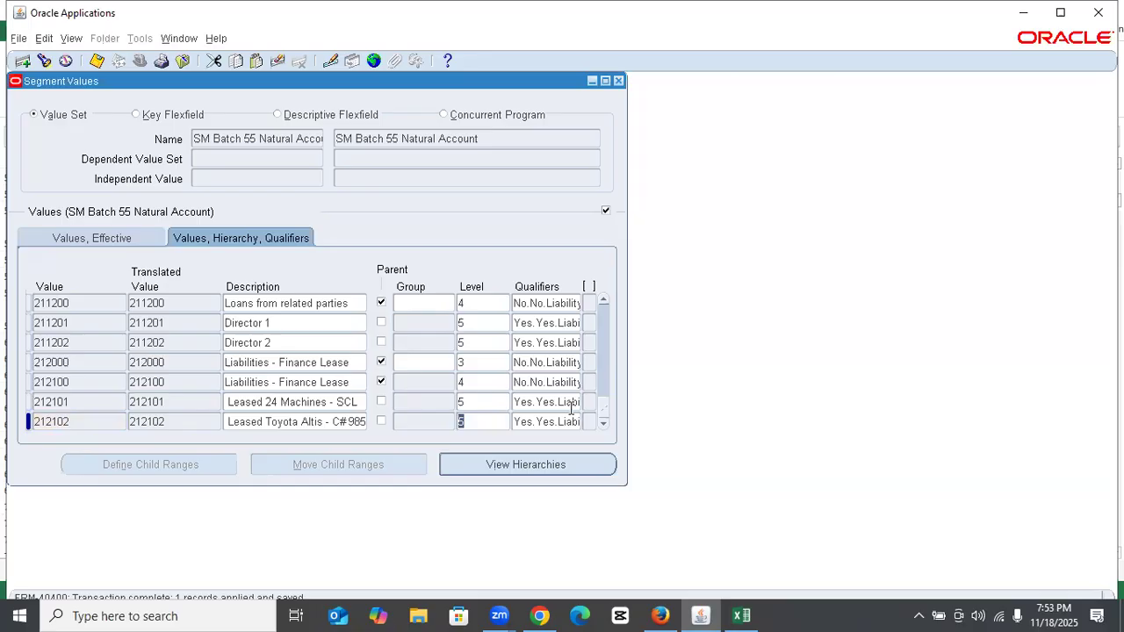
key(Down)
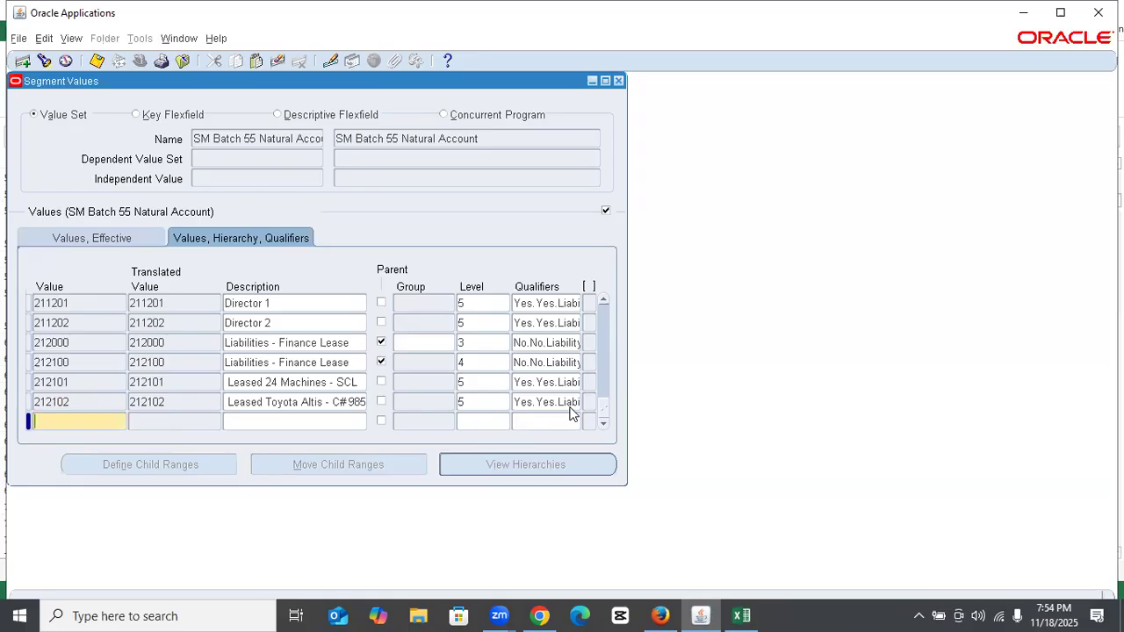
Remove the leading space from the descriptions of values 212101 and 212102, save, and move to a blank record
click(263, 402)
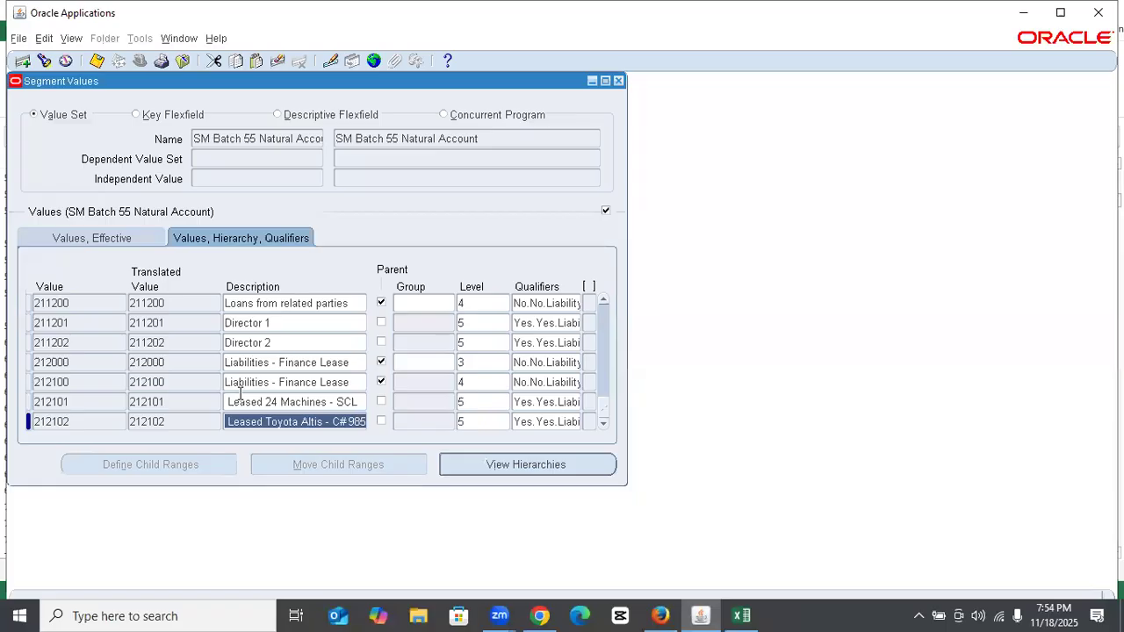
click(239, 399)
click(239, 403)
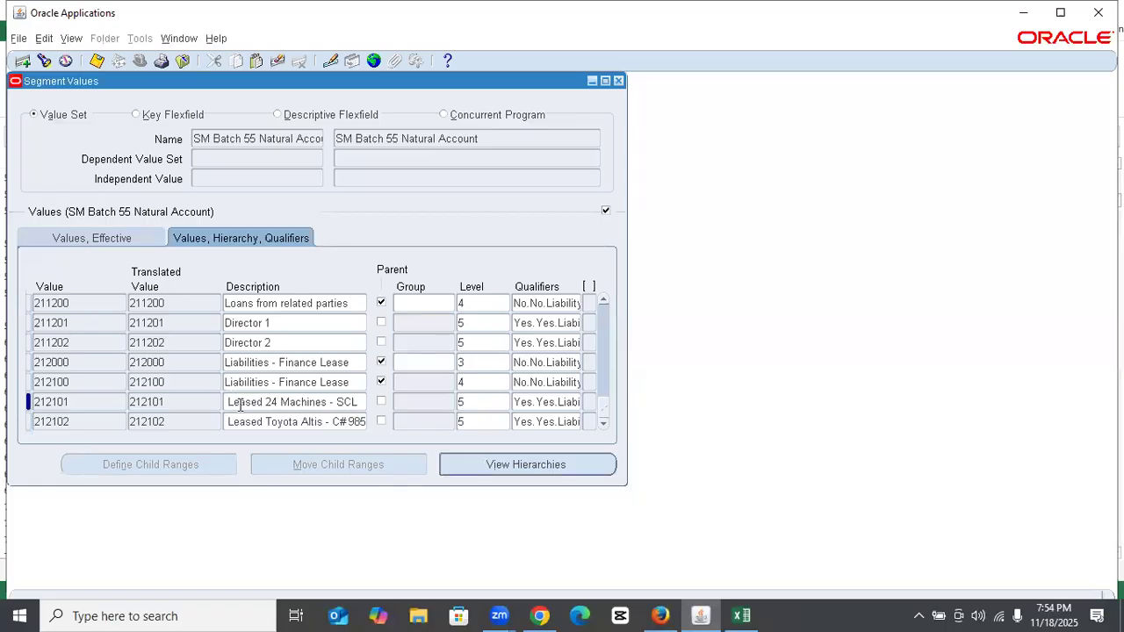
key(Down)
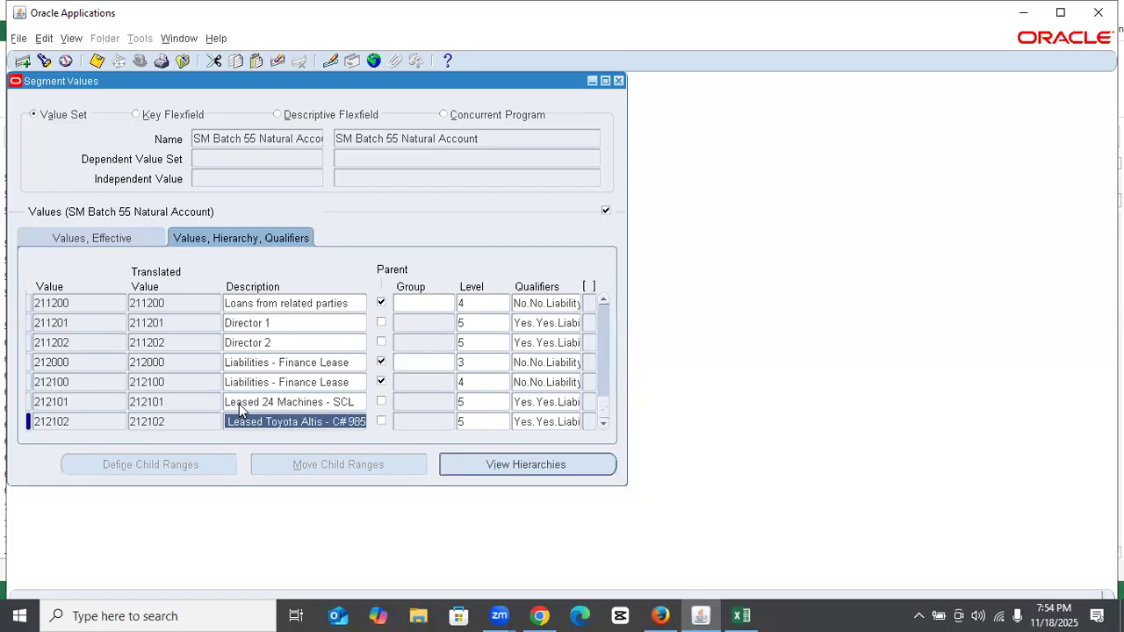
key(End)
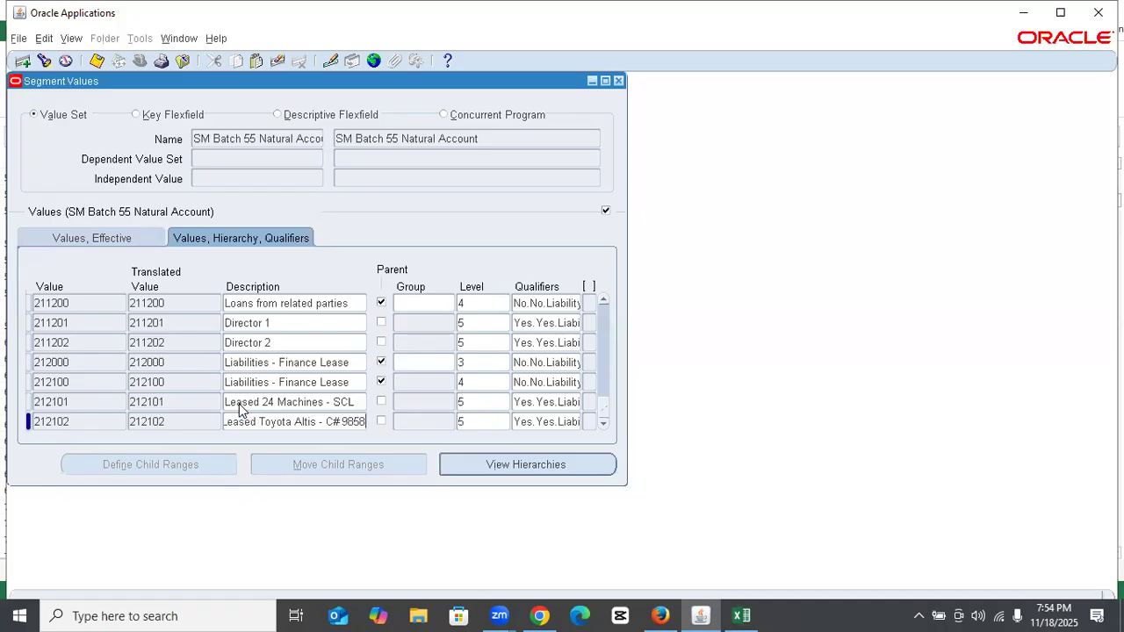
click(243, 423)
key(Left)
key(Delete)
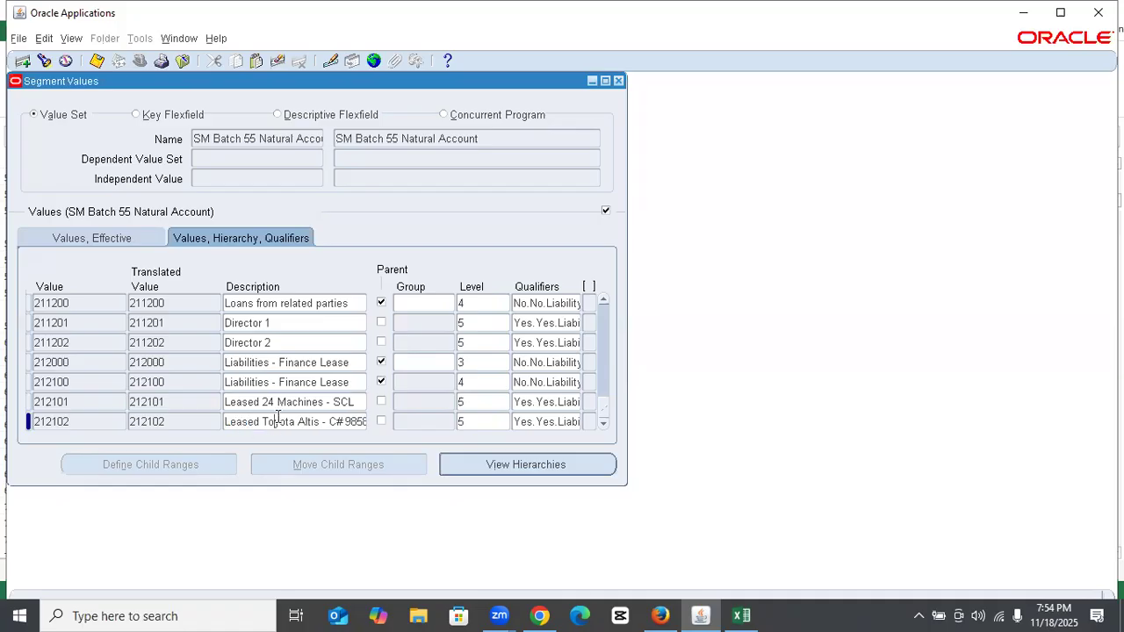
key(ctrl+s)
key(Down)
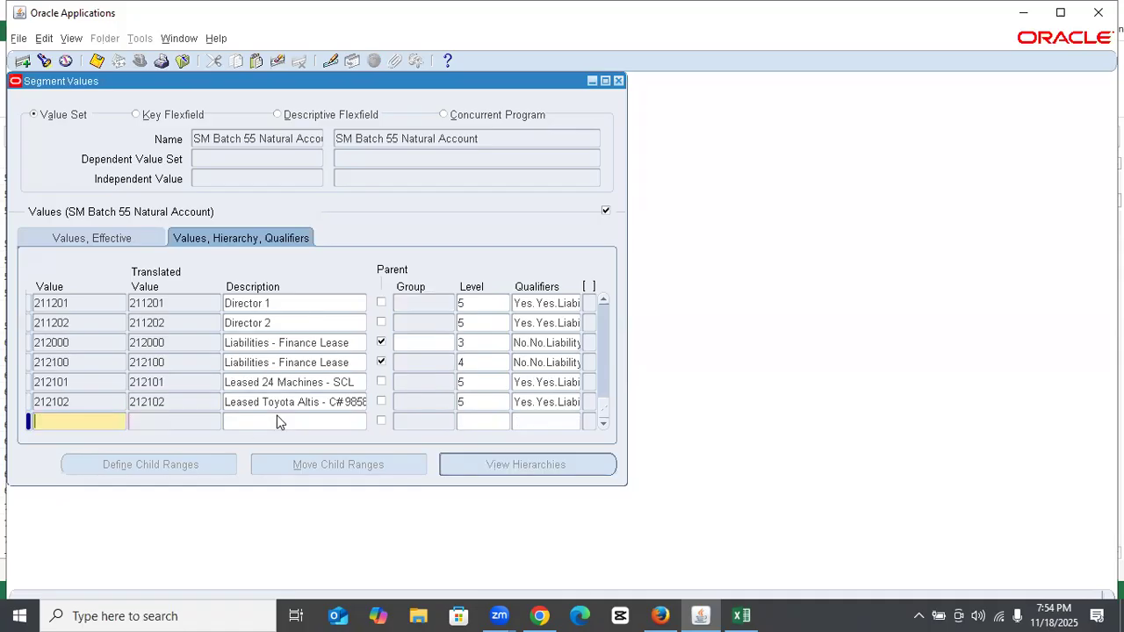
Add value 213000 with the description Deferred liabilities, copied from cell C64 of the Chart of Accounts workbook in Excel
click(753, 614)
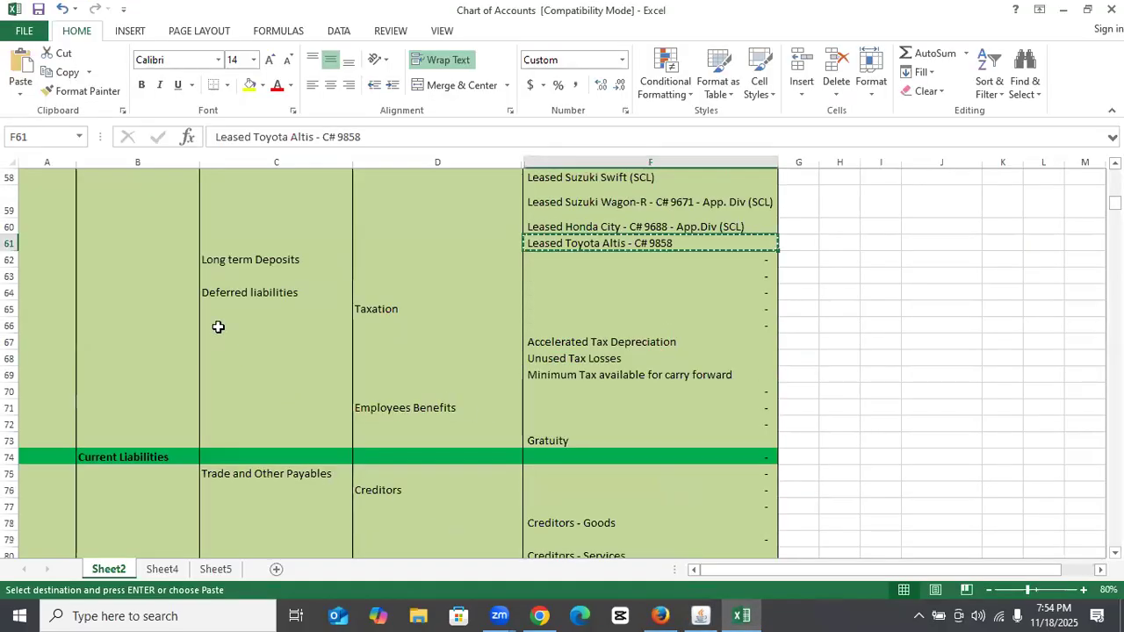
click(239, 292)
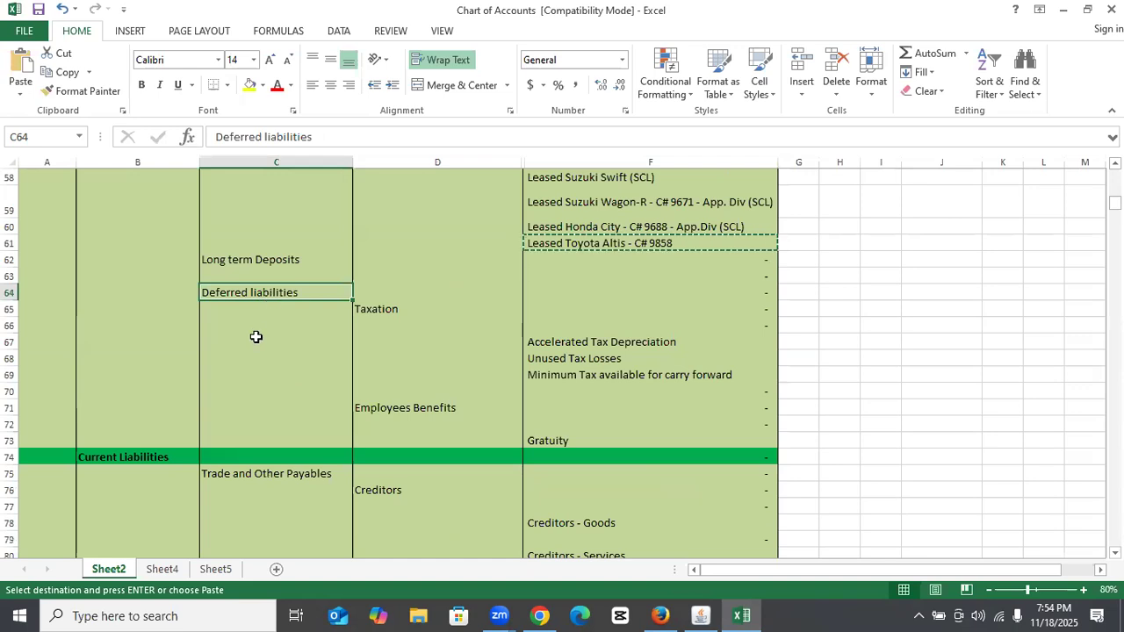
key(ctrl+c)
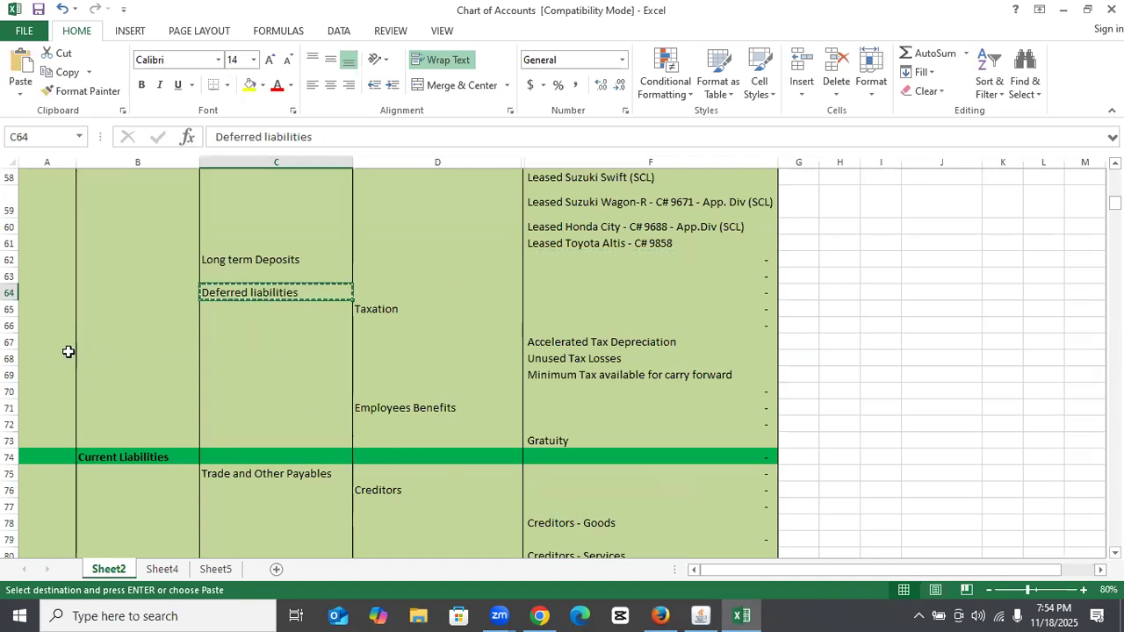
click(699, 616)
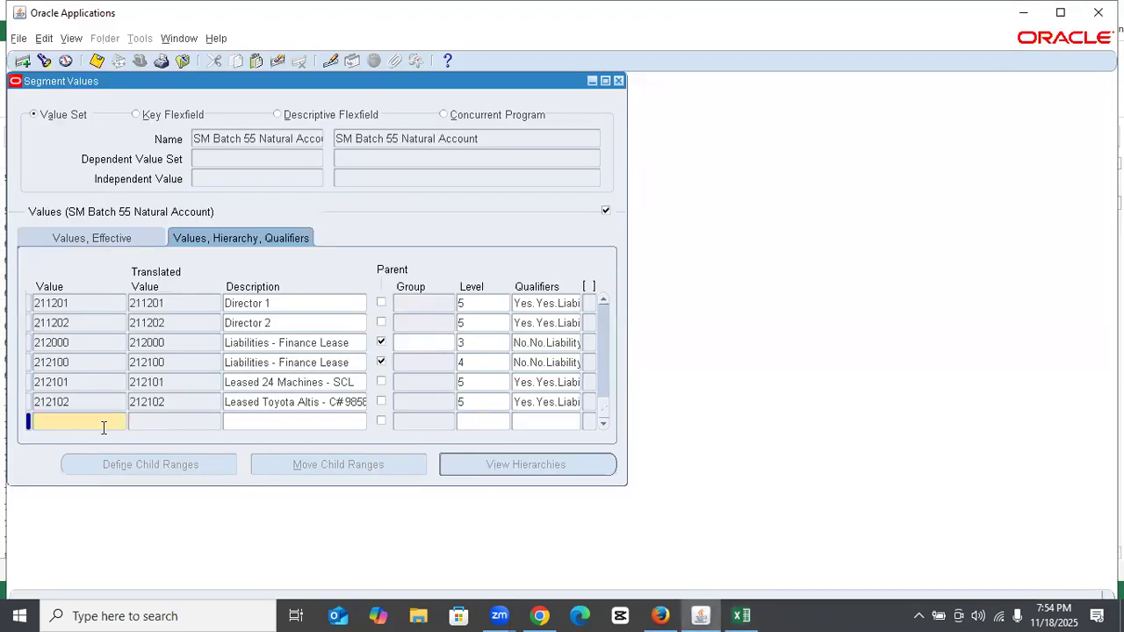
text(213000)
key(Tab)
key(ctrl+v)
Mark value 213000 as a parent at level 3 with qualifiers No, No, Liability, and save it
click(381, 422)
click(477, 422)
text(3)
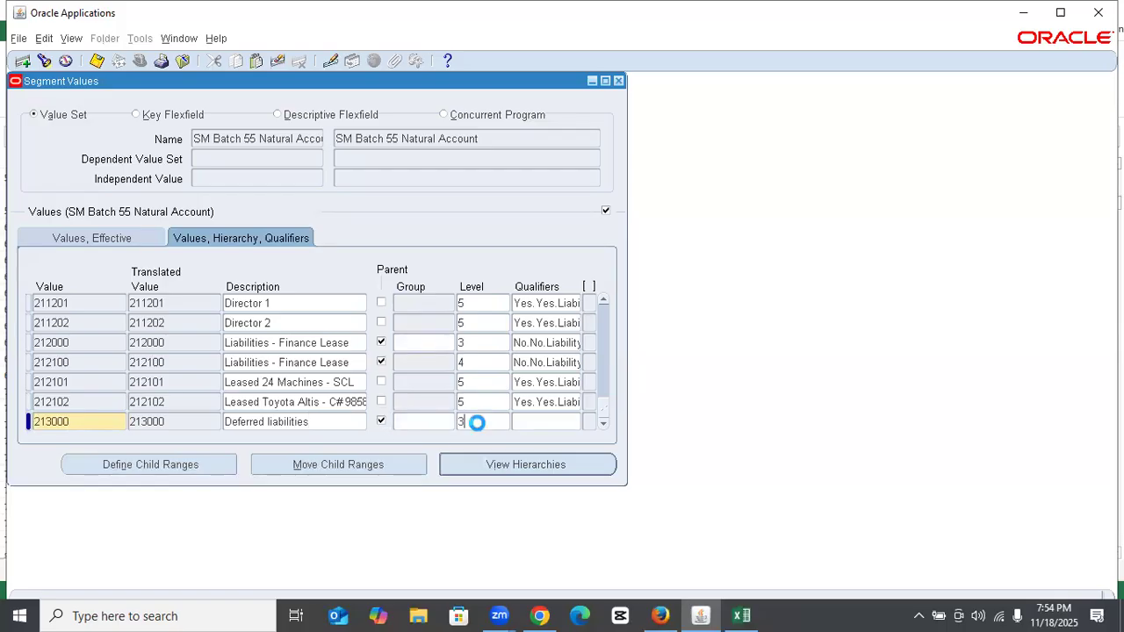
key(Tab)
text(n)
key(Tab)
text(n)
key(Tab)
text(l)
key(Return)
key(Return)
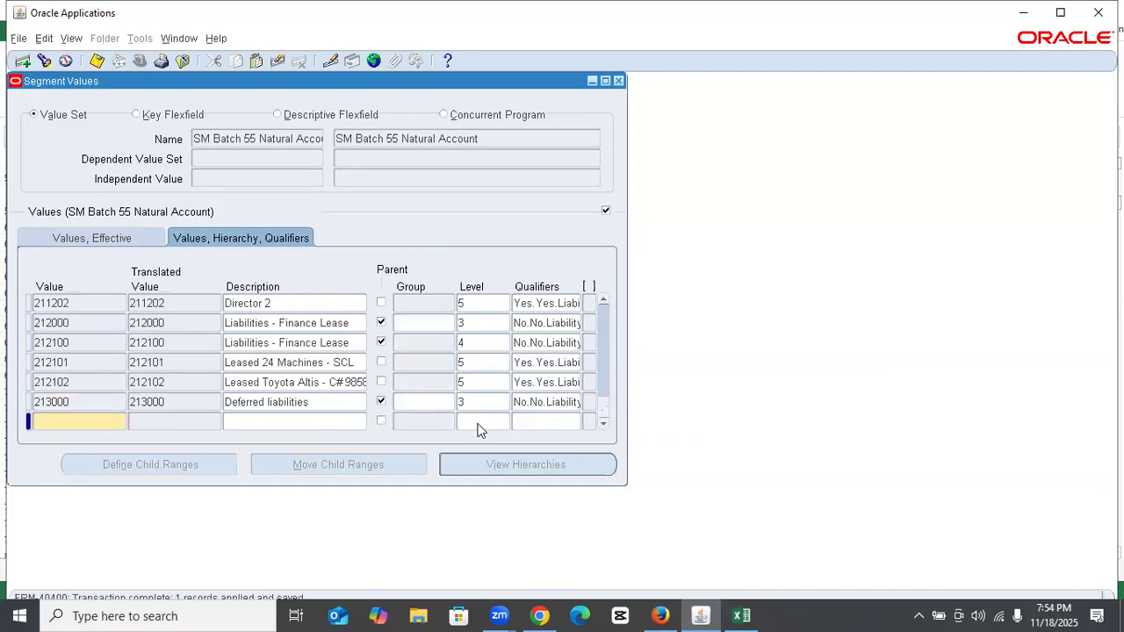
Duplicate the Deferred liabilities record and change the copy's value to 213100
key(shift+F6)
key(Right)
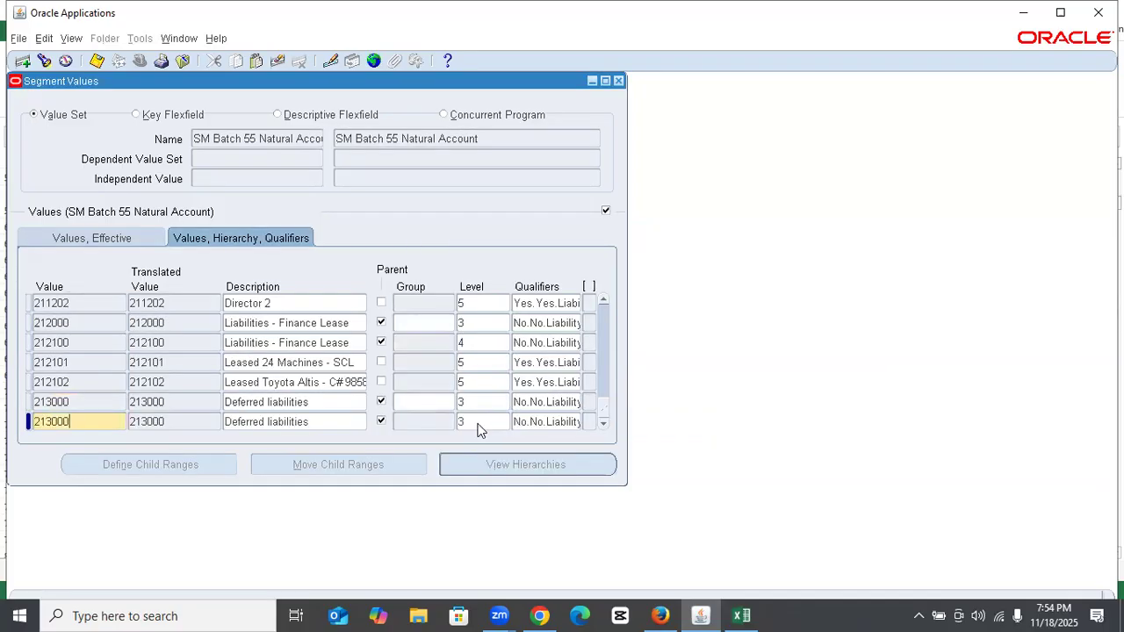
key(BackSpace)
text(1)
click(477, 425)
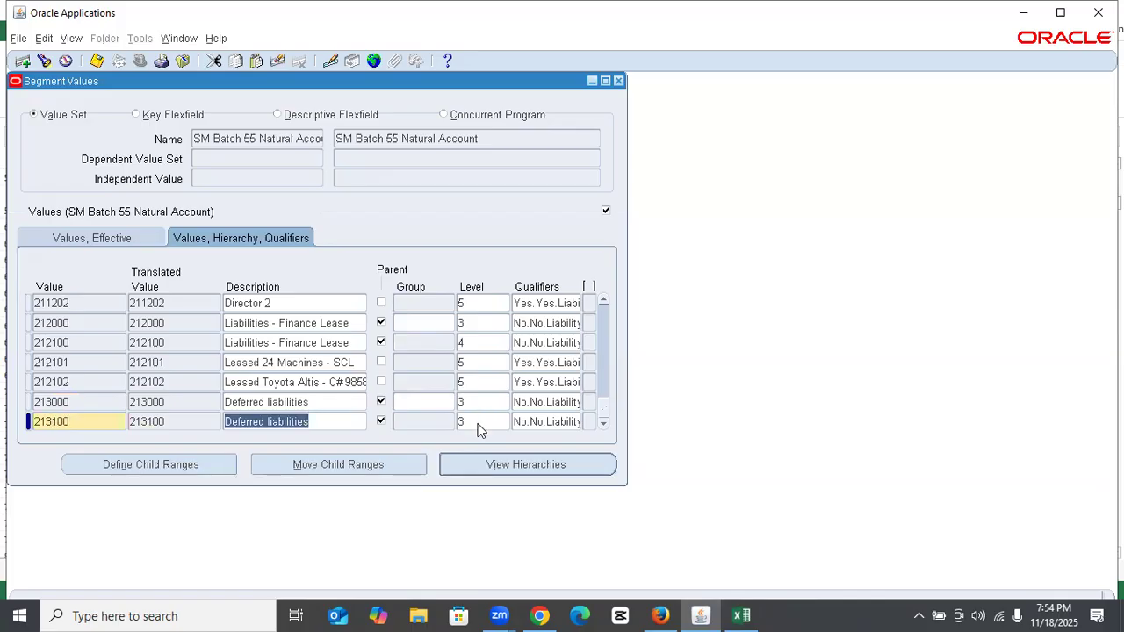
Replace the description of 213100 with Taxation, copied from cell D65 of the Excel workbook, and set its level to 4
key(alt+Tab)
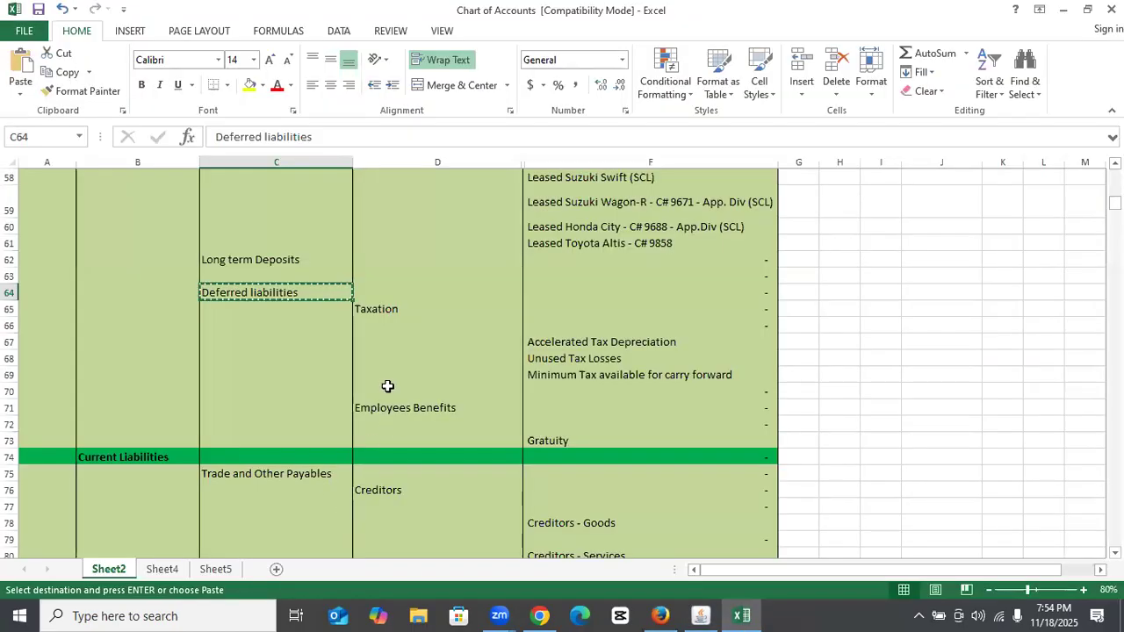
click(386, 317)
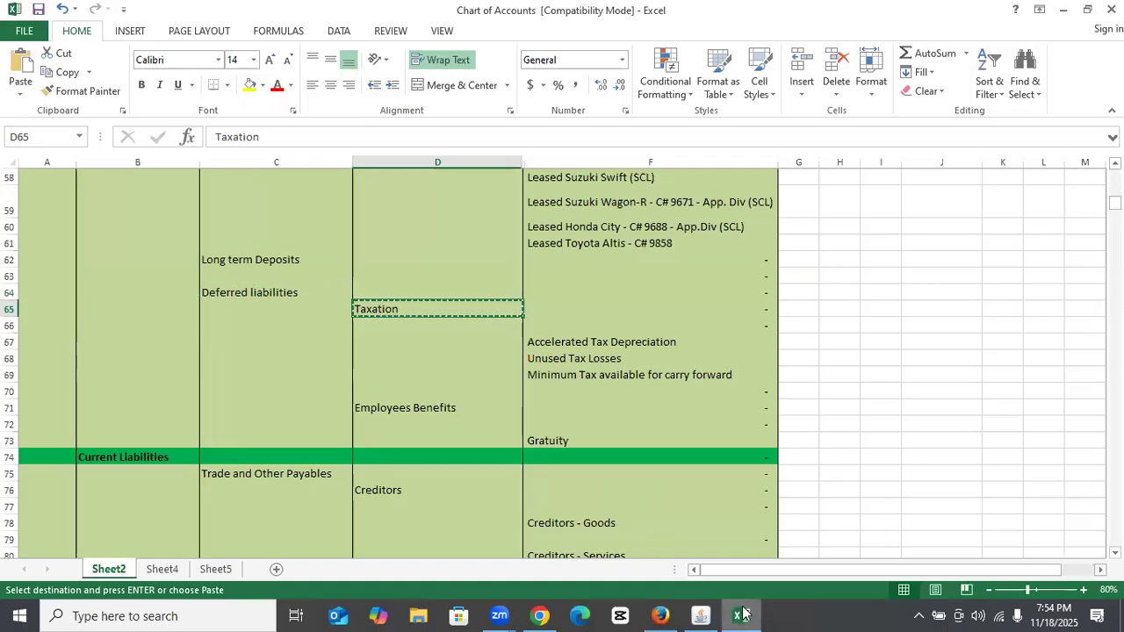
click(740, 616)
key(ctrl+v)
click(477, 423)
text(4)
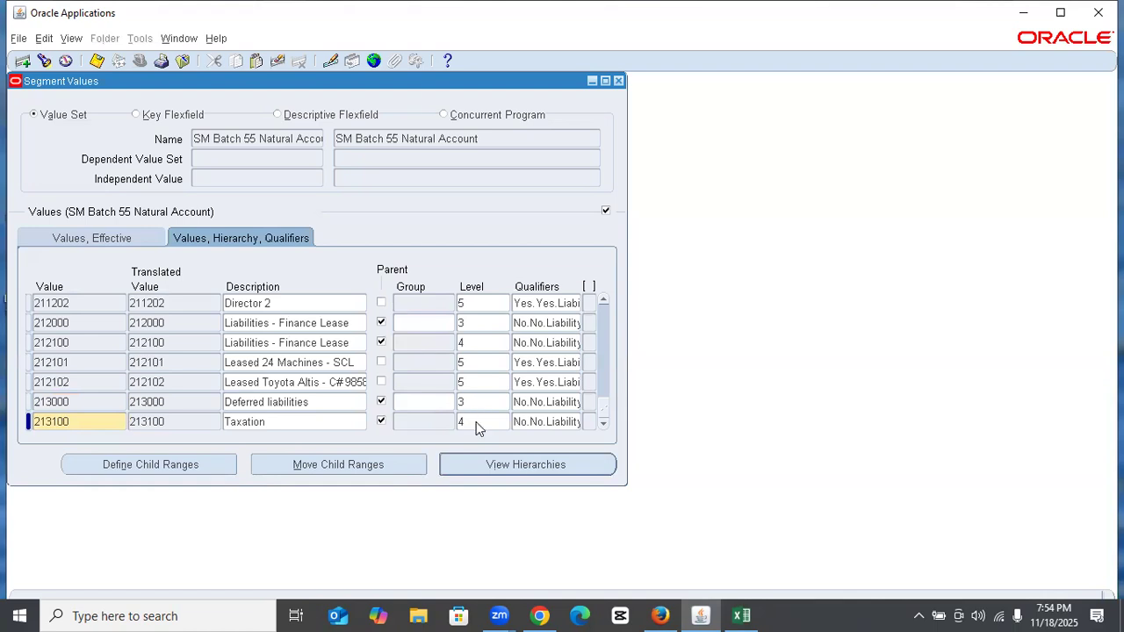
Duplicate the Taxation record as value 213101 and paste Accelerated Tax Depreciation from the Excel workbook as its description
key(Down)
key(shift+F6)
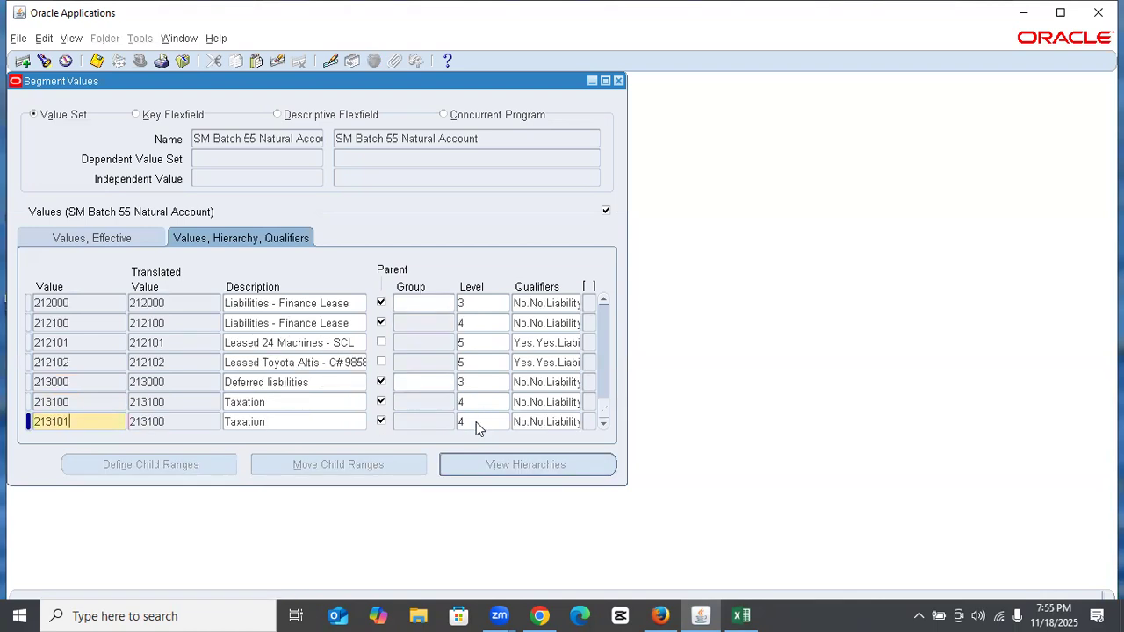
text(1)
key(Tab)
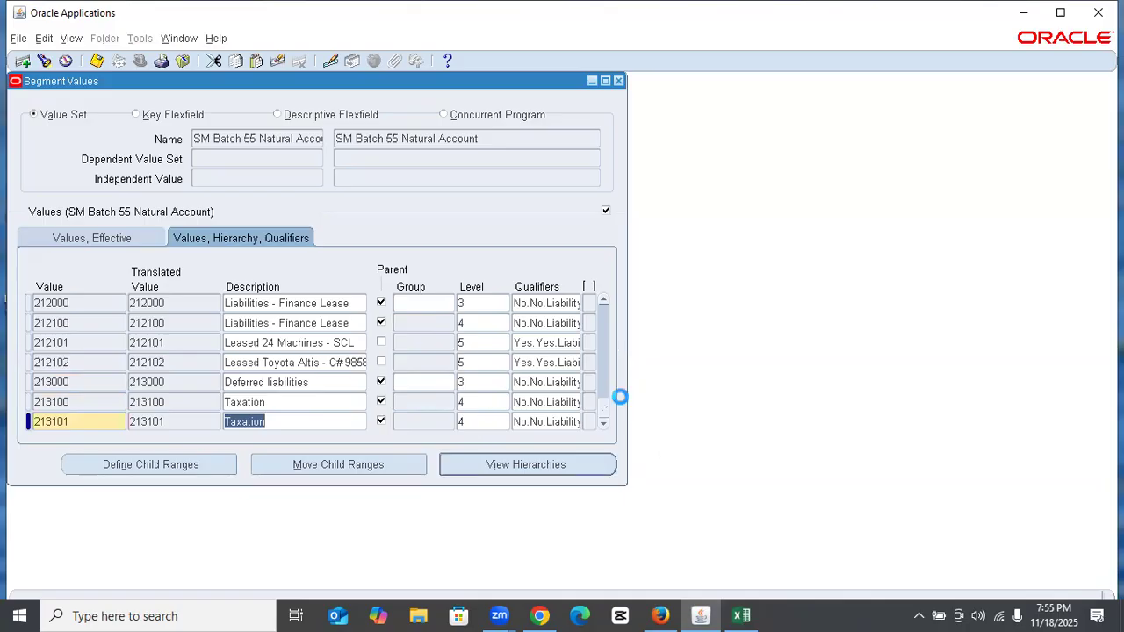
click(741, 615)
click(698, 613)
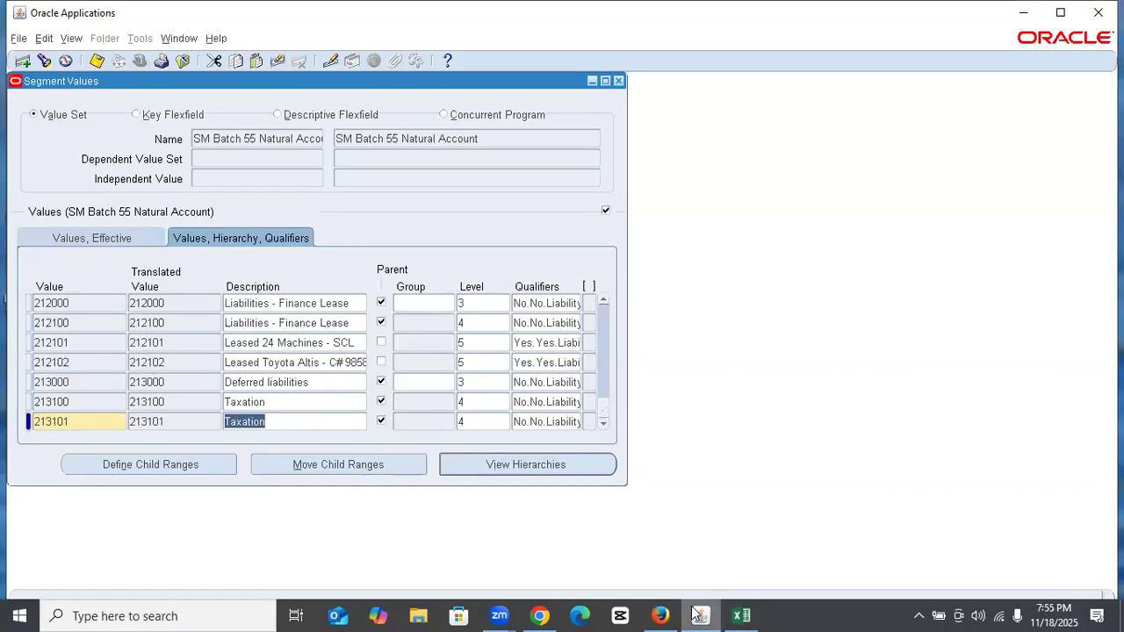
key(ctrl+v)
Clear the parent flag of value 213101 and set its level to 5 with qualifiers Yes, Yes, Liability
click(381, 421)
double_click(489, 421)
text(5)
key(Tab)
click(481, 406)
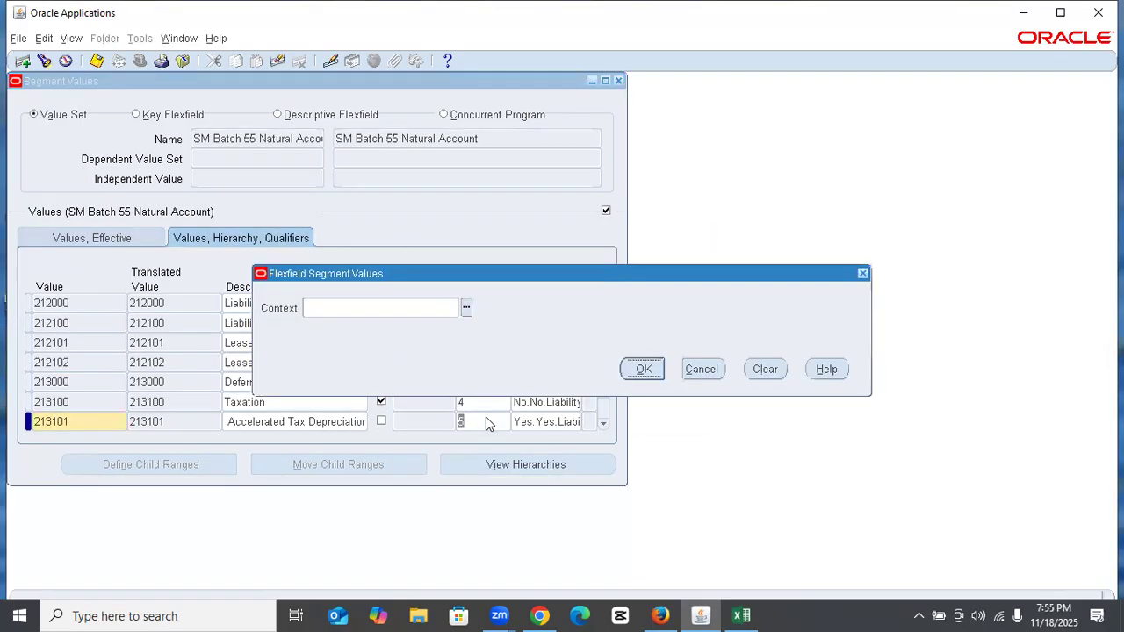
key(Return)
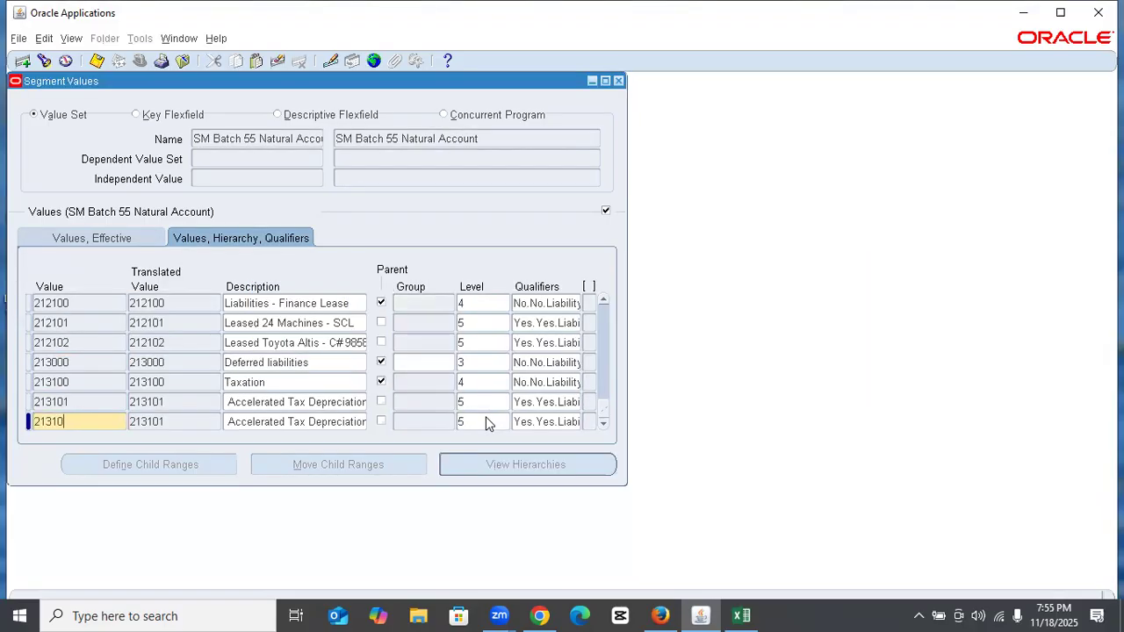
Give the duplicated record value 213102 and the description Unused Tax Losses, copied from cell F68 in Excel, and save it
key(Tab)
click(738, 616)
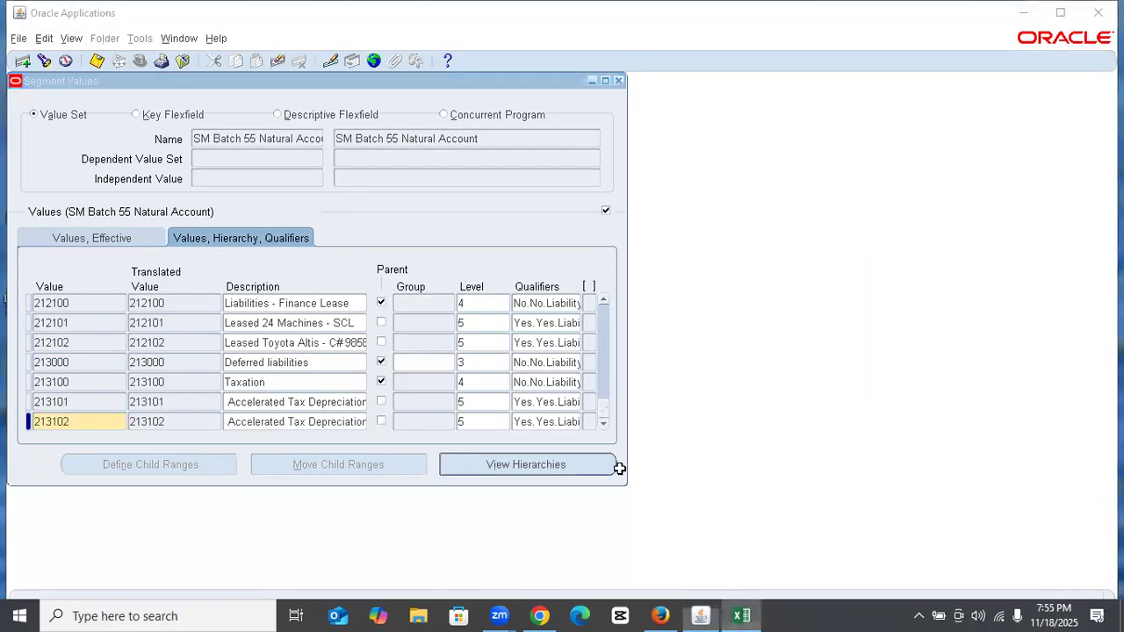
click(580, 361)
key(ctrl+c)
click(701, 616)
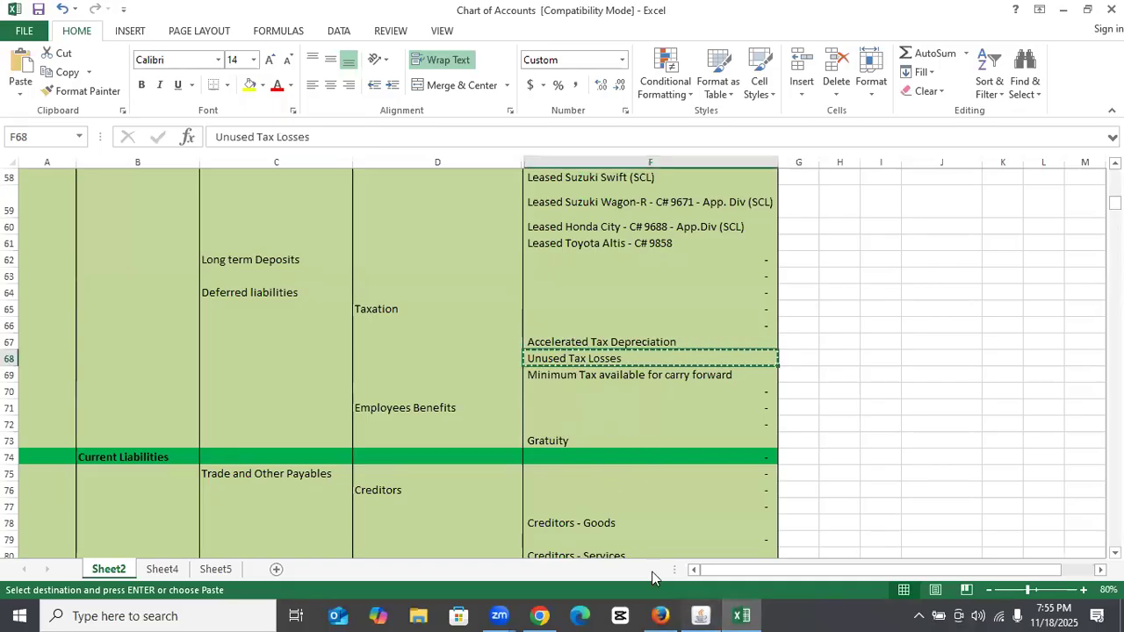
key(ctrl+v)
key(ctrl+s)
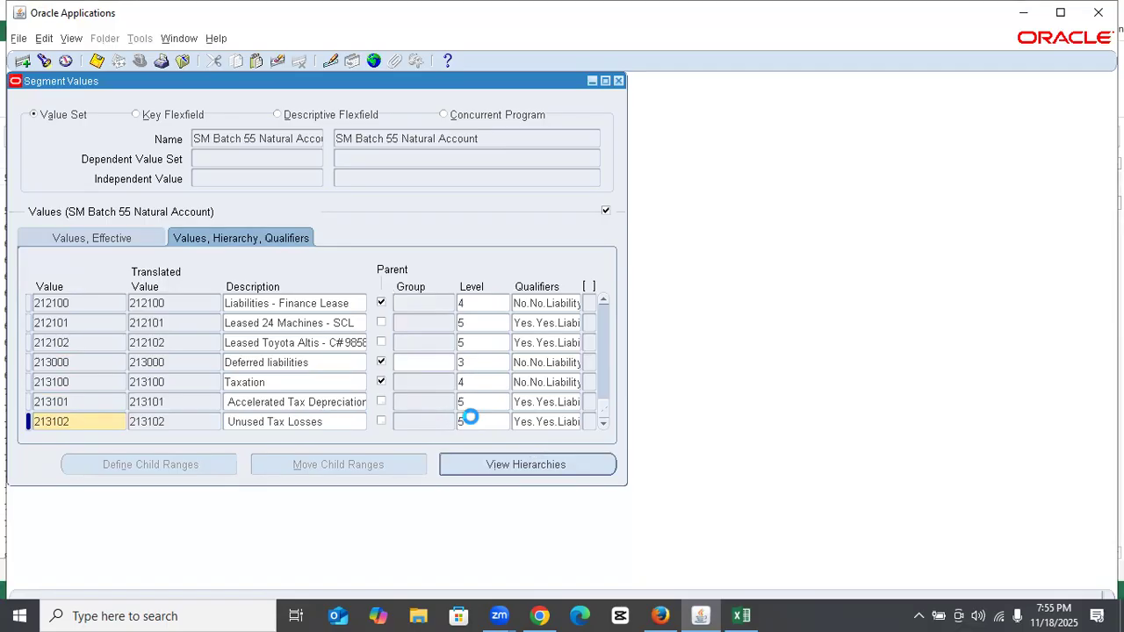
Duplicate the Unused Tax Losses record and change the copy's value to 213200
key(Down)
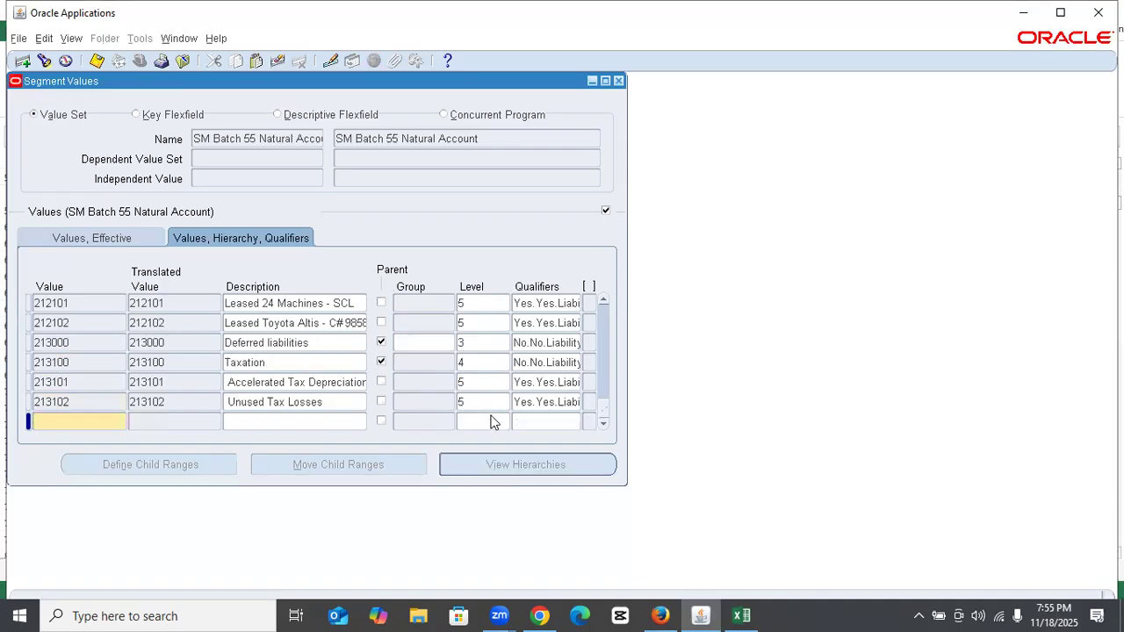
key(shift+F6)
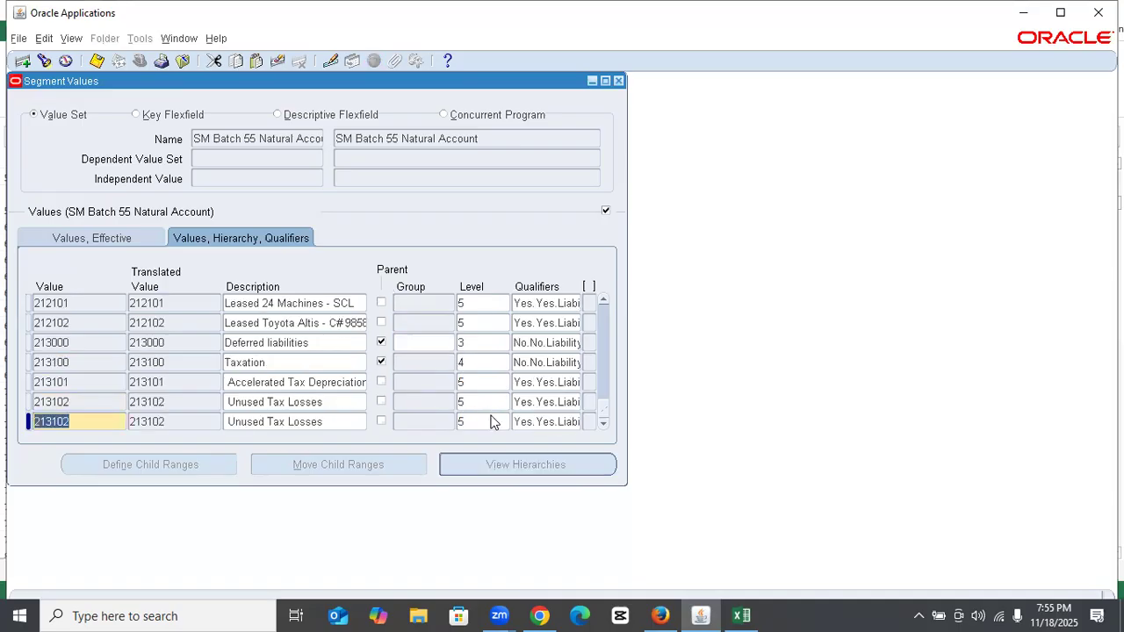
key(Right)
key(BackSpace)
key(BackSpace)
key(BackSpace)
text(200)
key(Tab)
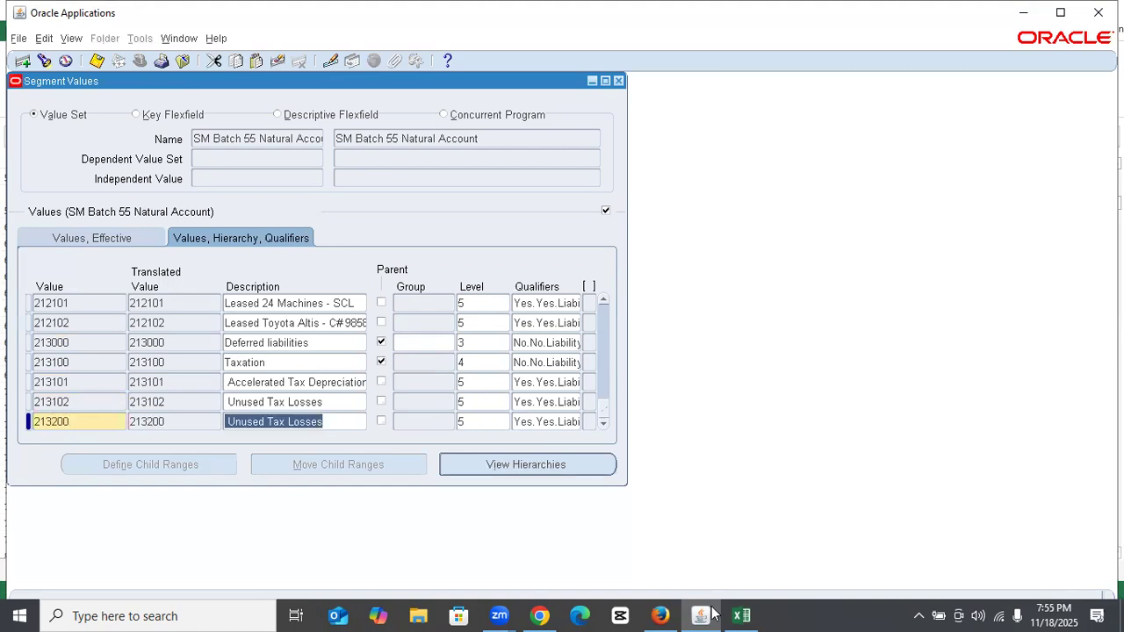
Replace the description of value 213200 with Employees Benefits, copied from cell D71 of the Excel workbook
click(741, 615)
click(429, 409)
key(ctrl+c)
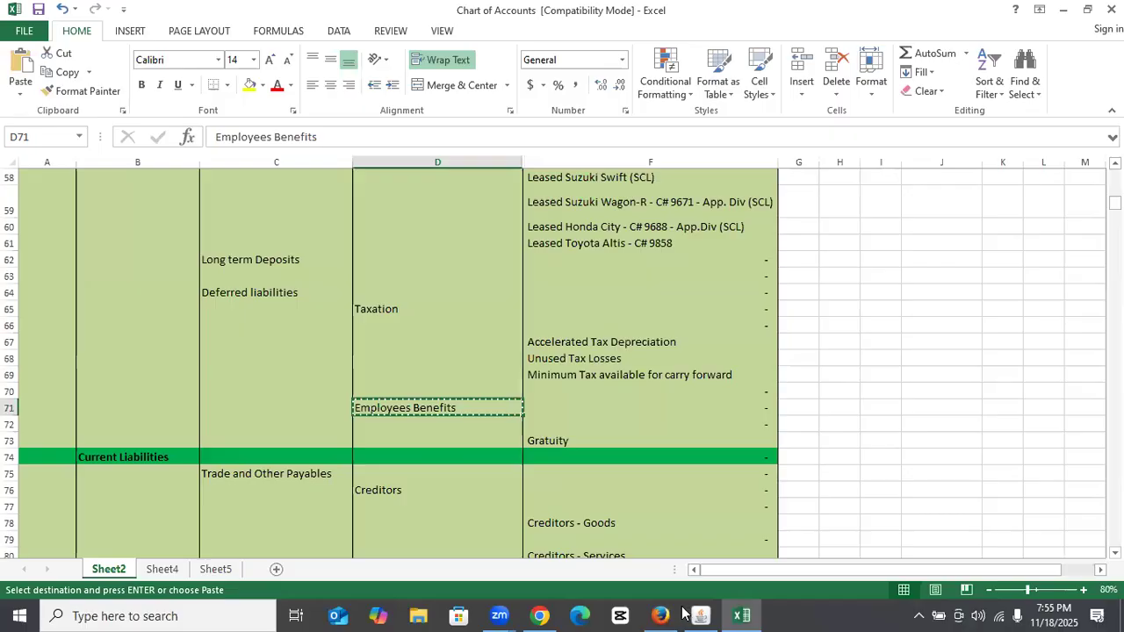
click(700, 615)
key(ctrl+v)
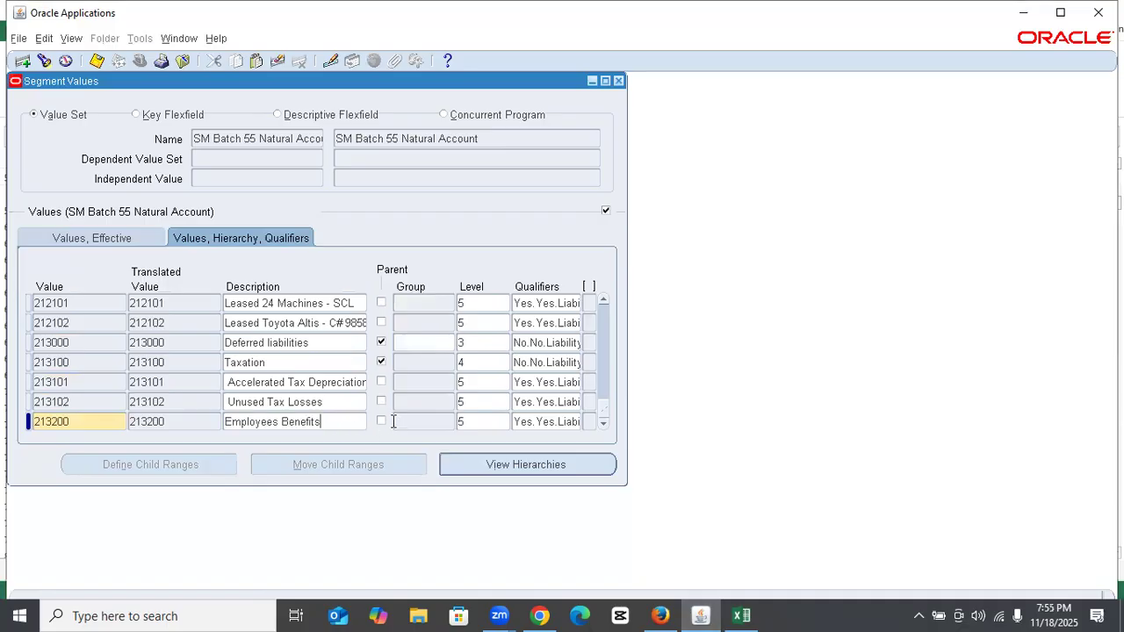
Duplicate the Employees Benefits record in a new row with value 213201
key(Down)
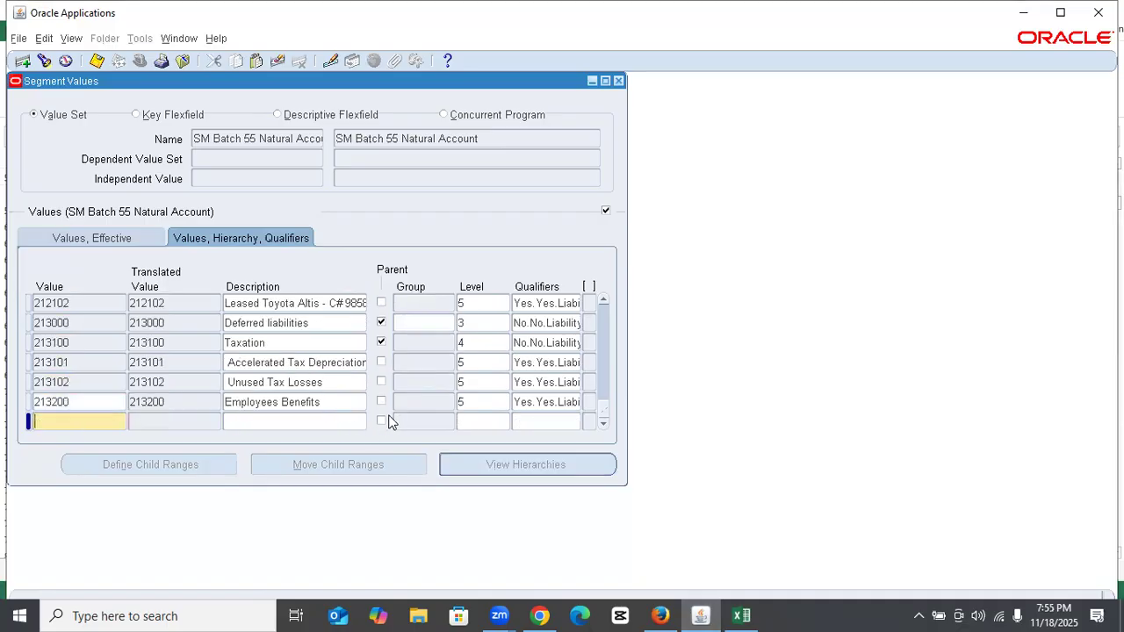
key(shift+F6)
key(End)
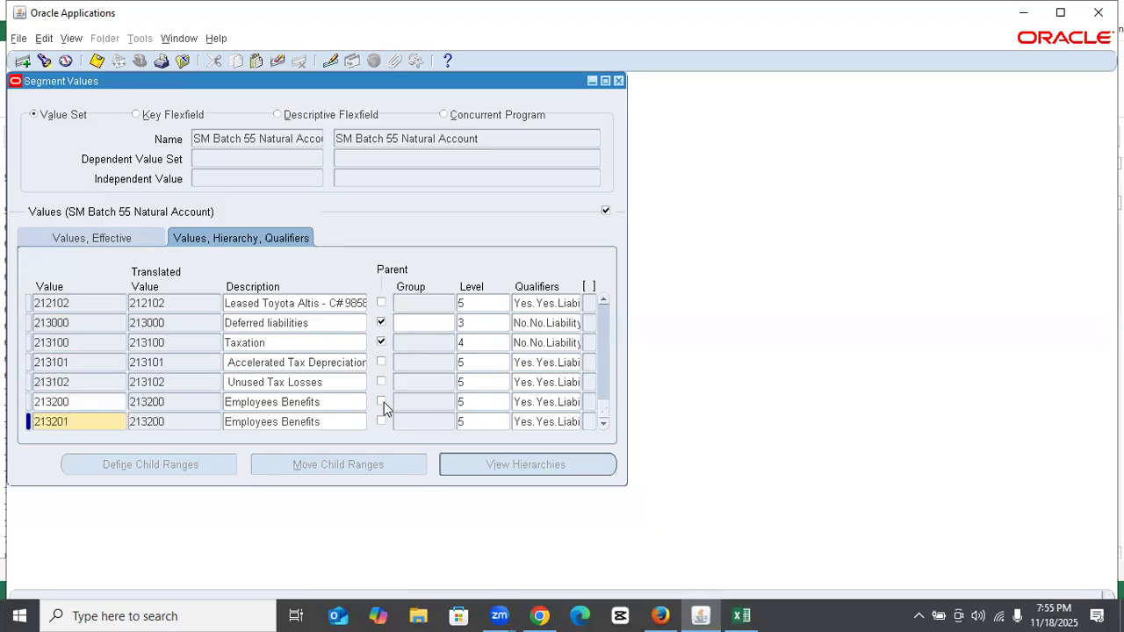
Mark value 213200 as a parent at level 4 with qualifiers No, No, Liability, and save the records
click(381, 402)
click(471, 403)
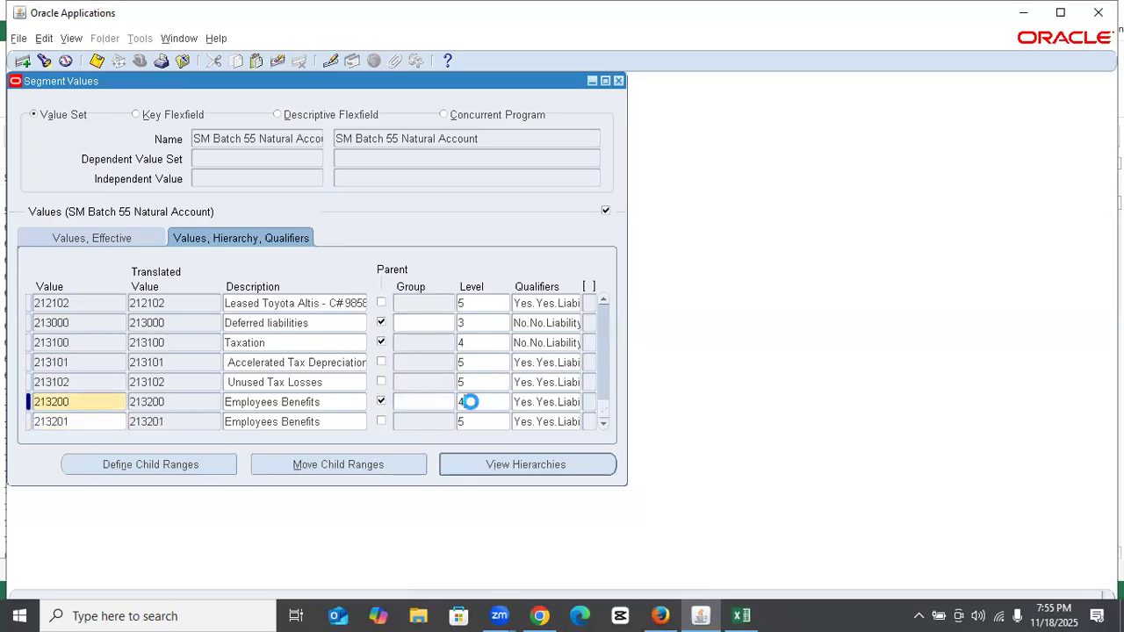
key(Tab)
text(n)
key(Tab)
text(n)
click(479, 407)
key(ctrl+s)
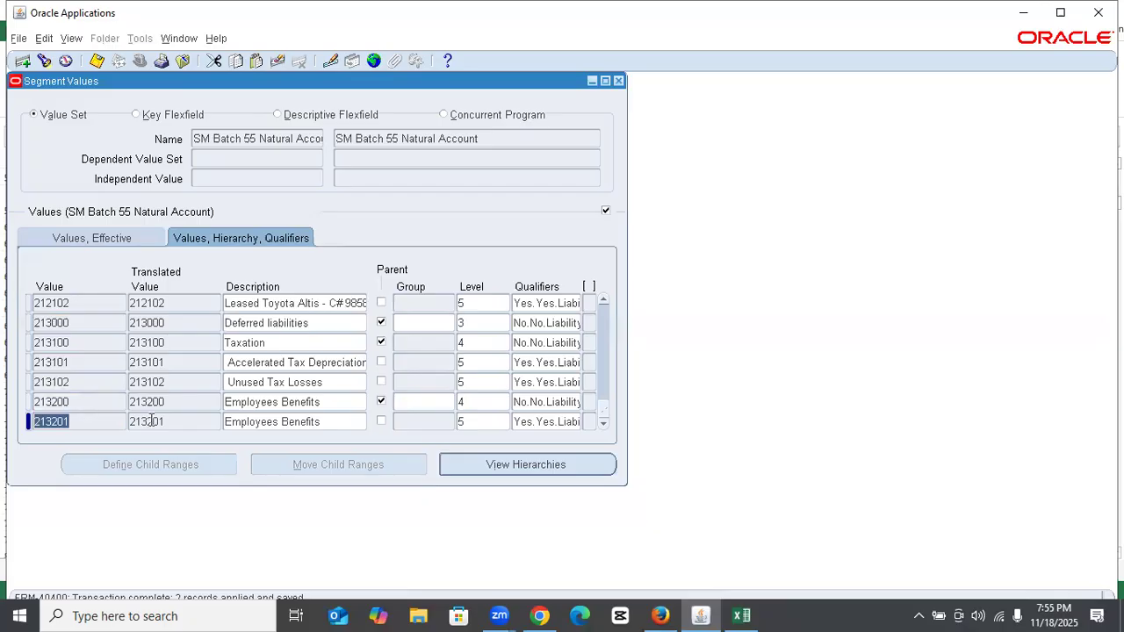
Replace the description of value 213201 with Gratuity, as in cell F73 of the Excel workbook, and save the record
double_click(274, 421)
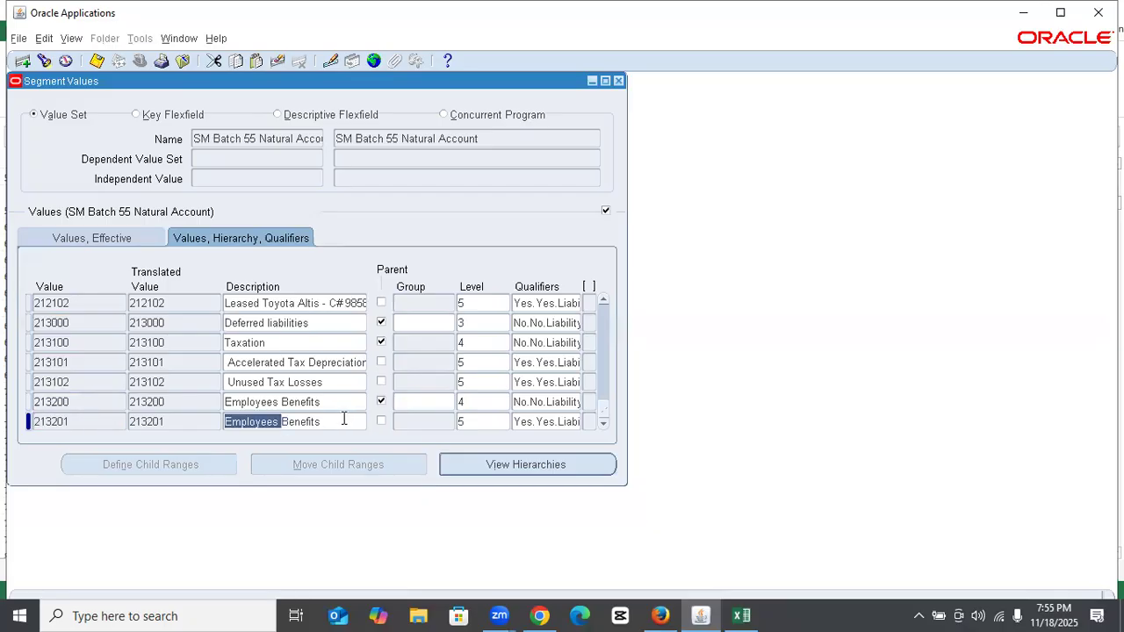
drag(333, 421, 233, 414)
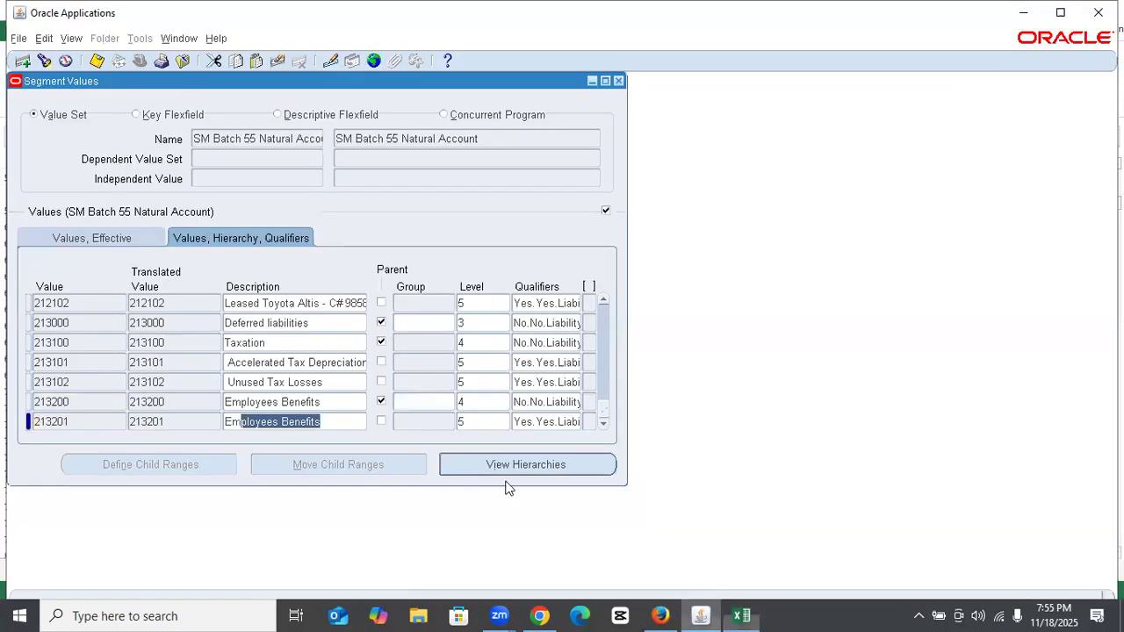
click(334, 423)
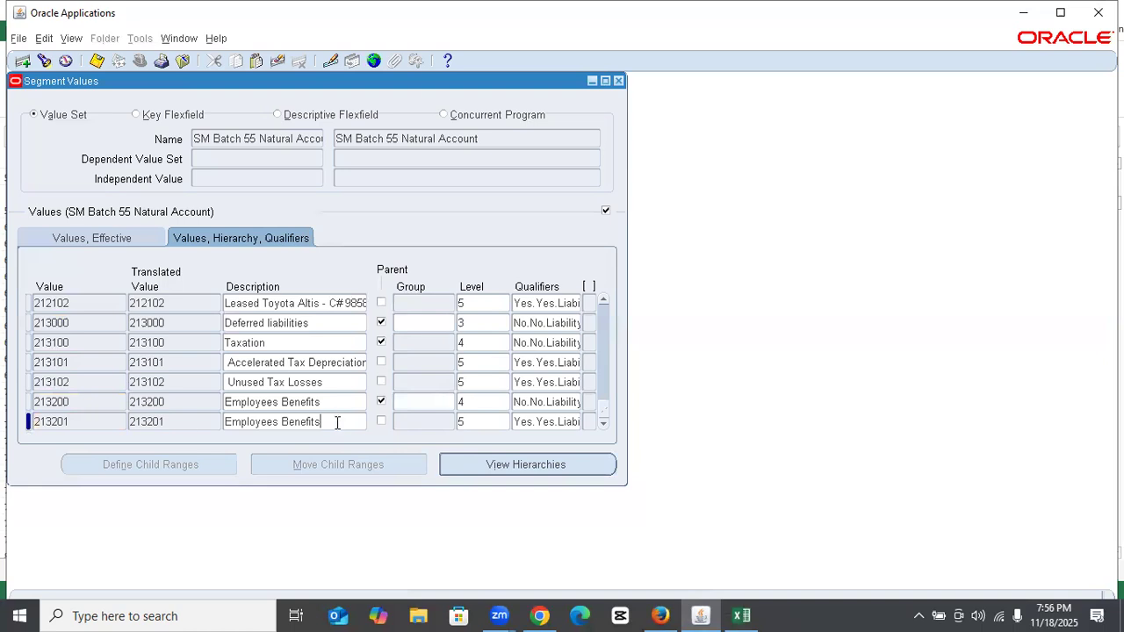
drag(325, 422, 220, 423)
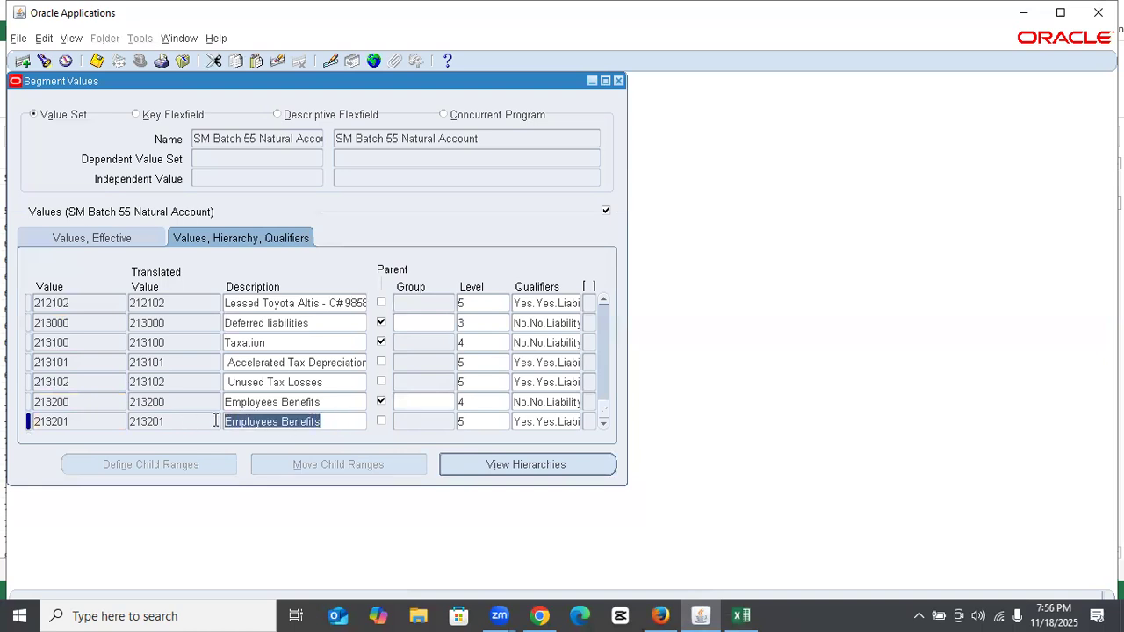
text(Gratuity)
key(Down)
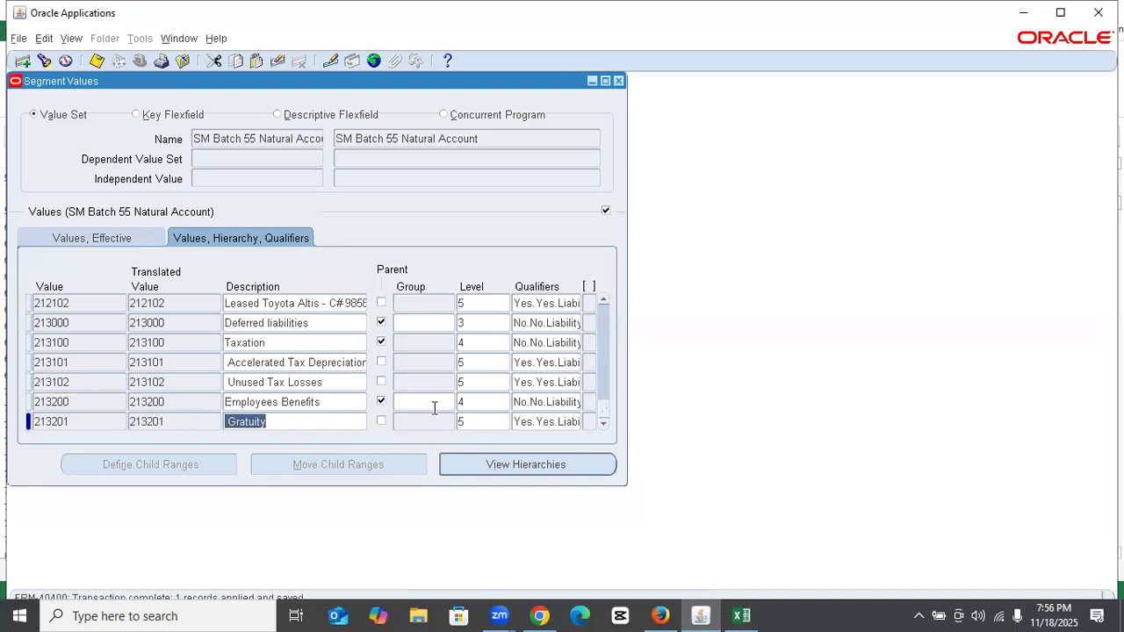
Add value 220000 in a new row with the description Current Liabilities, copied from cell B74 of the Excel workbook
click(741, 616)
scroll(167, 453, down, 2)
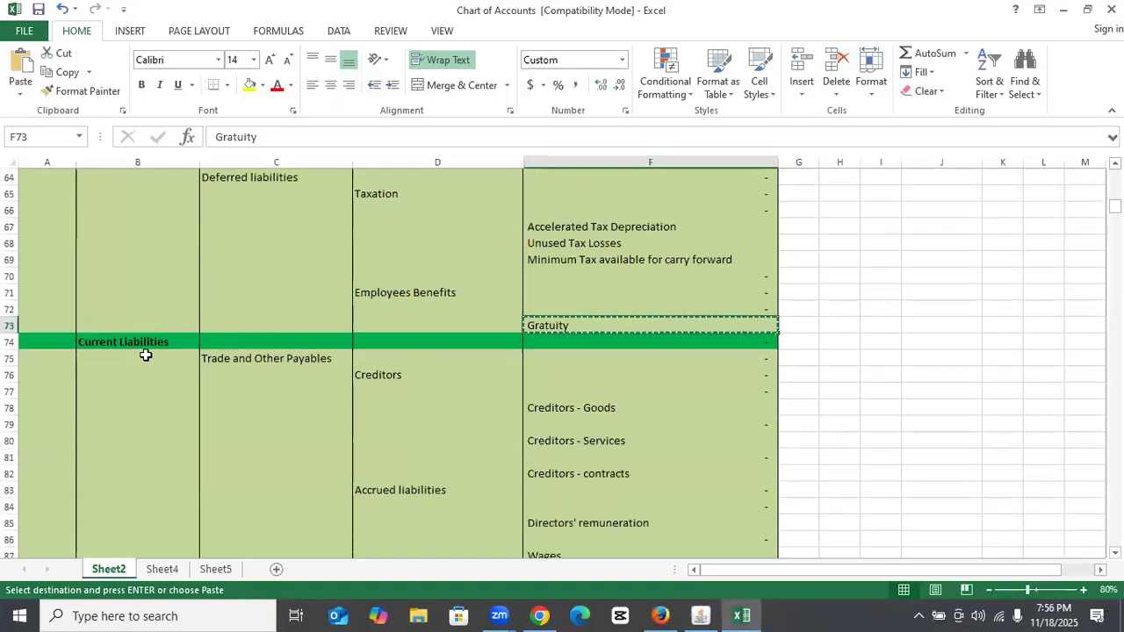
click(148, 345)
key(ctrl+c)
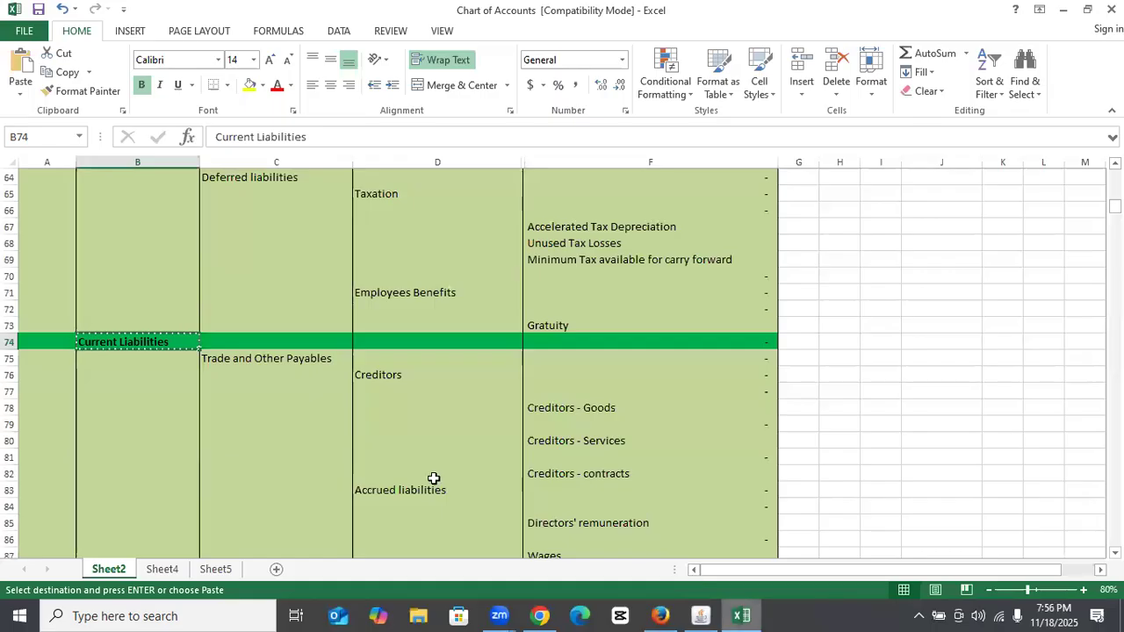
click(700, 615)
text(2)
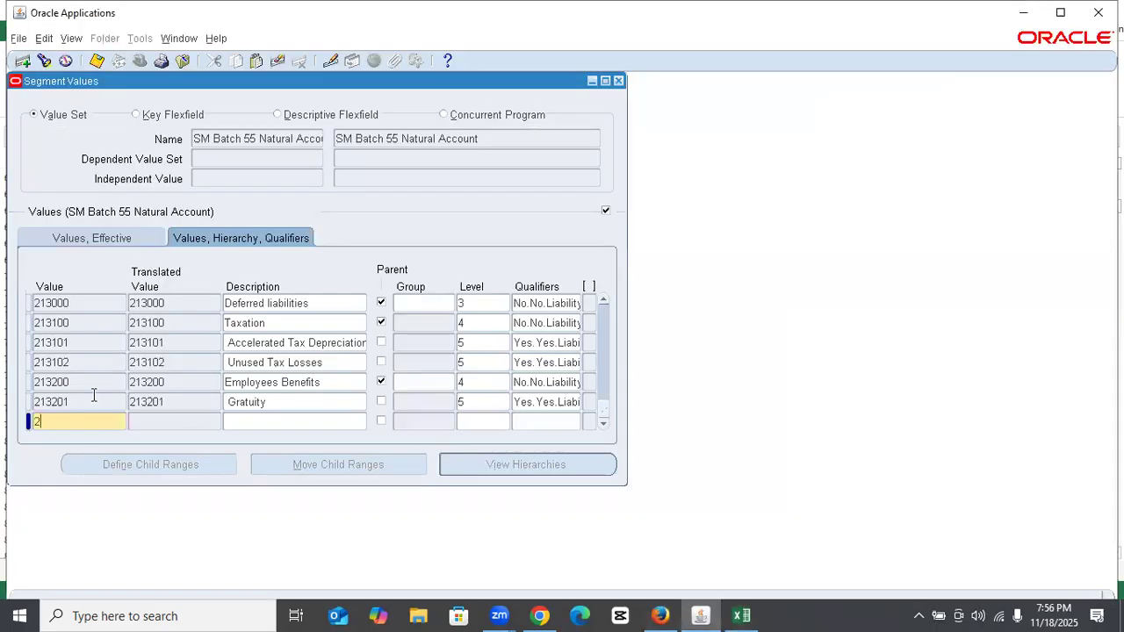
text(20000)
key(Tab)
key(ctrl+v)
Mark value 220000 as a parent at level 2, with Allow Budgeting and Allow Posting set to No
click(382, 420)
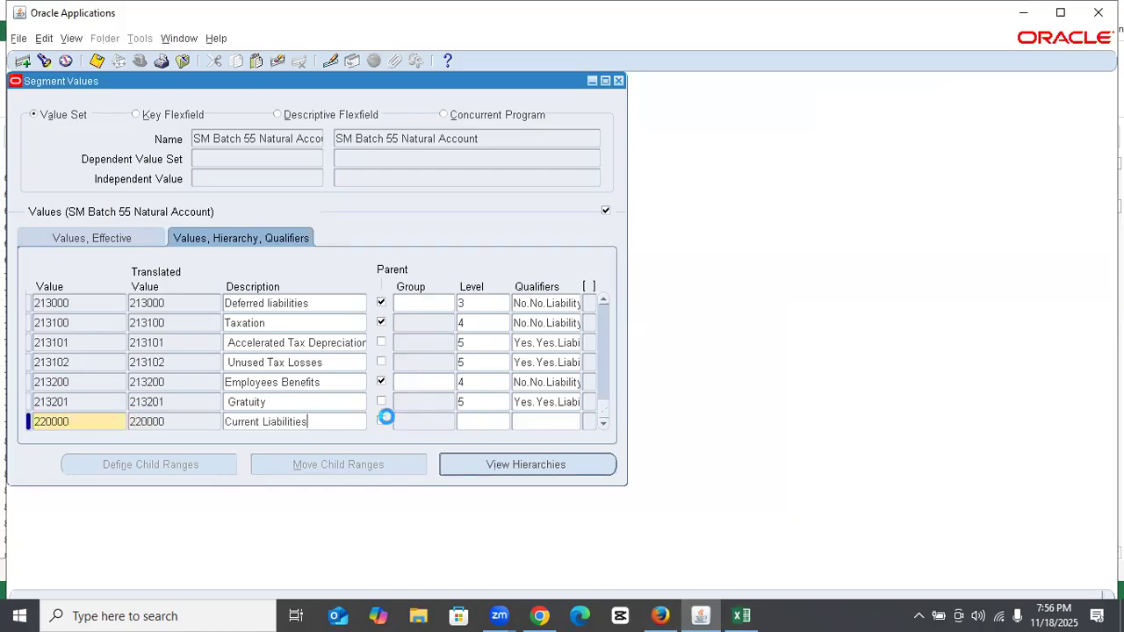
click(480, 418)
text(2)
key(Tab)
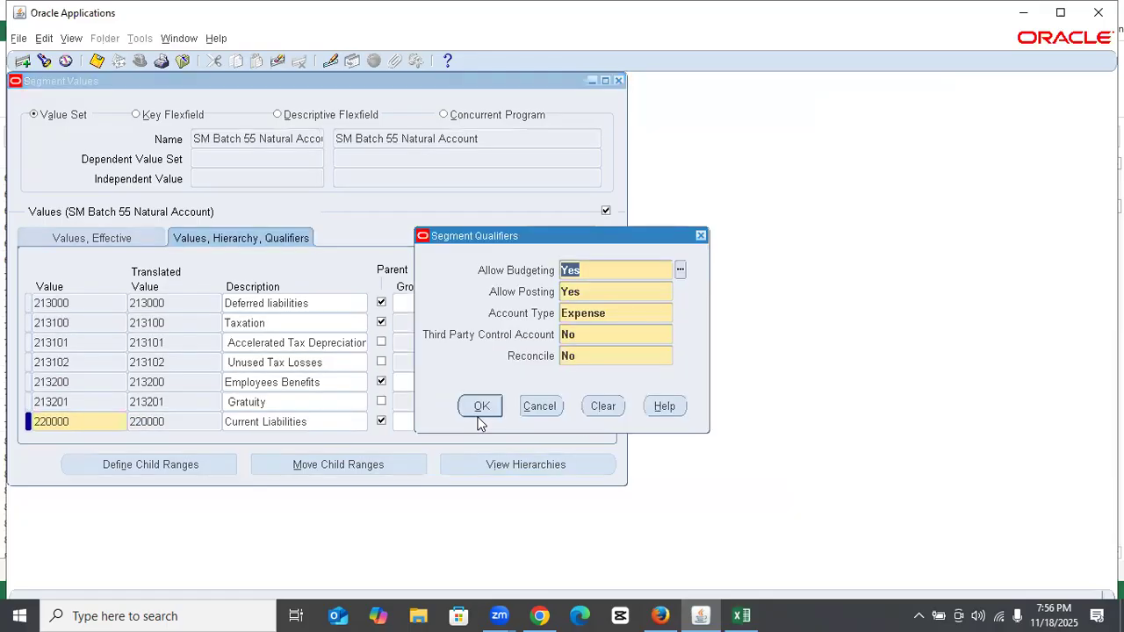
text(n)
key(Tab)
text(n)
click(480, 418)
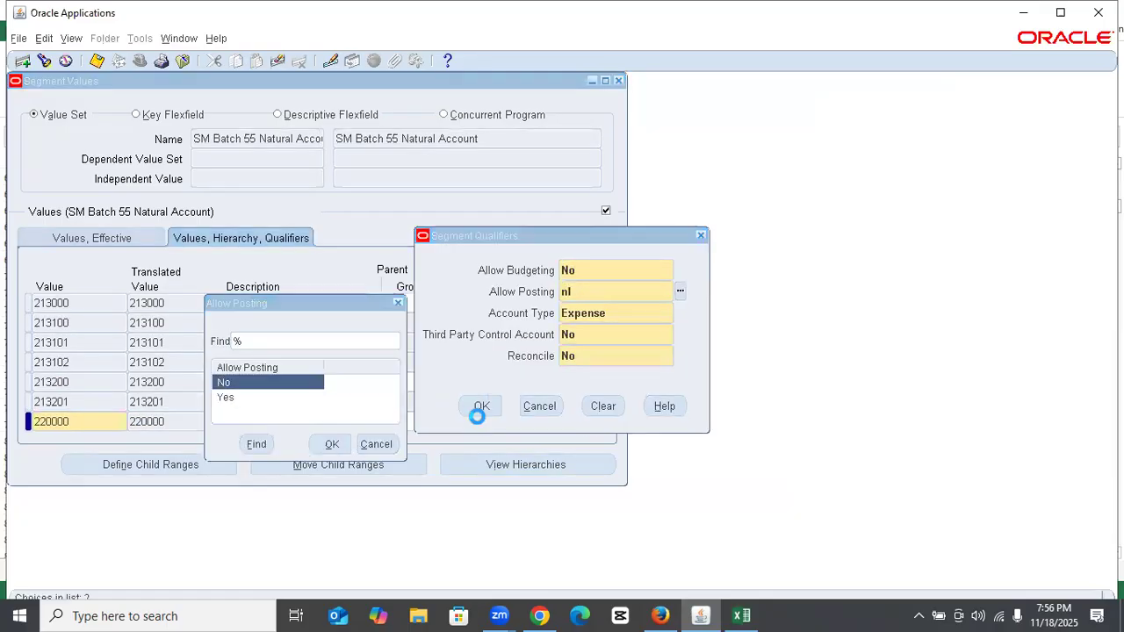
key(Return)
key(Return)
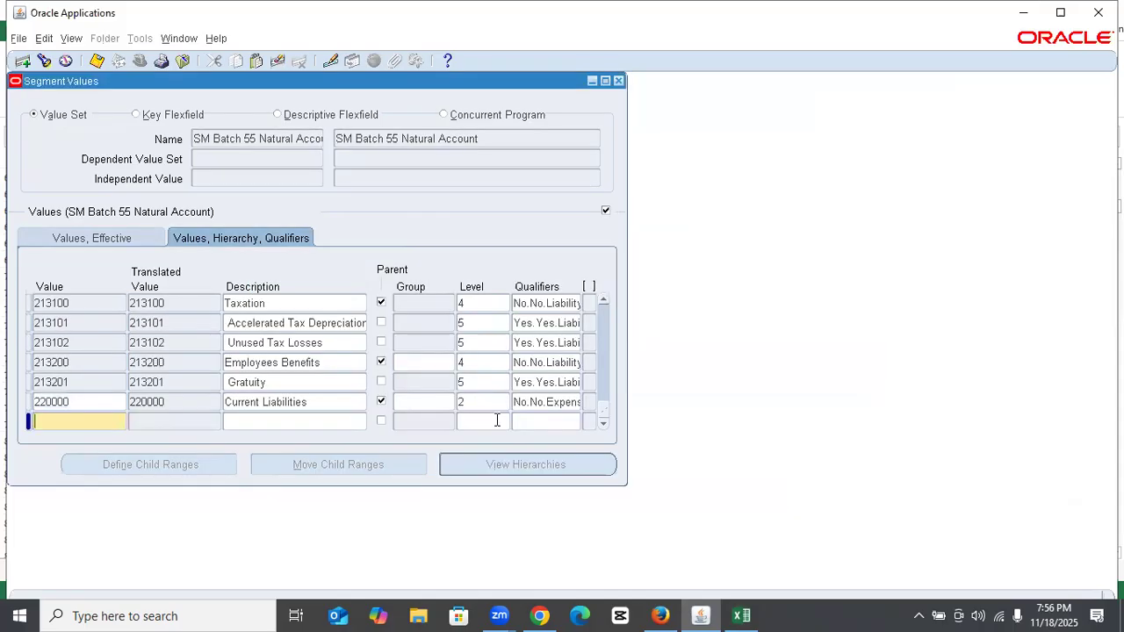
Set the account type of value 220000 to Liability and save the record
click(548, 400)
click(578, 312)
text(I)
key(Return)
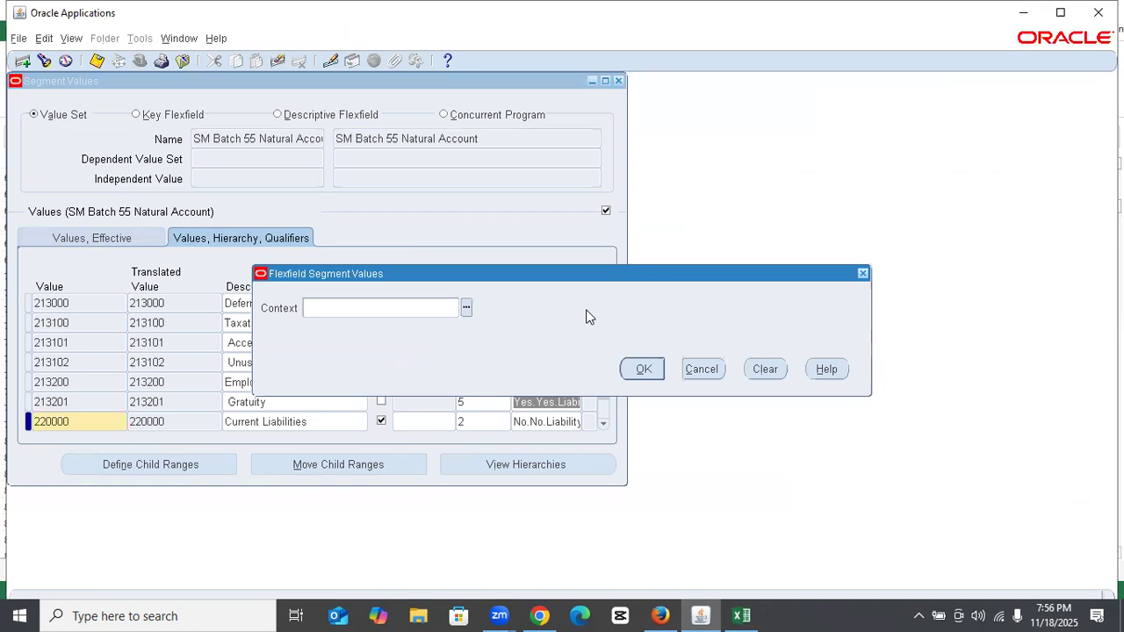
click(640, 368)
key(ctrl+s)
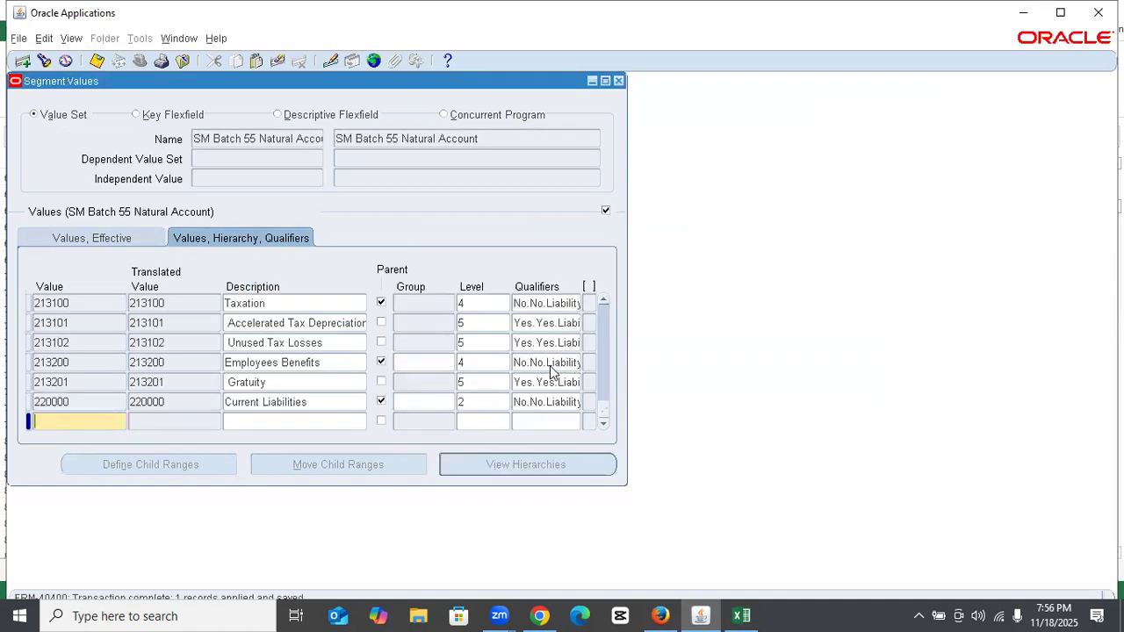
Duplicate the Current Liabilities record as value 221000, described as Trade and Other Payables from Excel cell C75, at level 3
key(shift+F6)
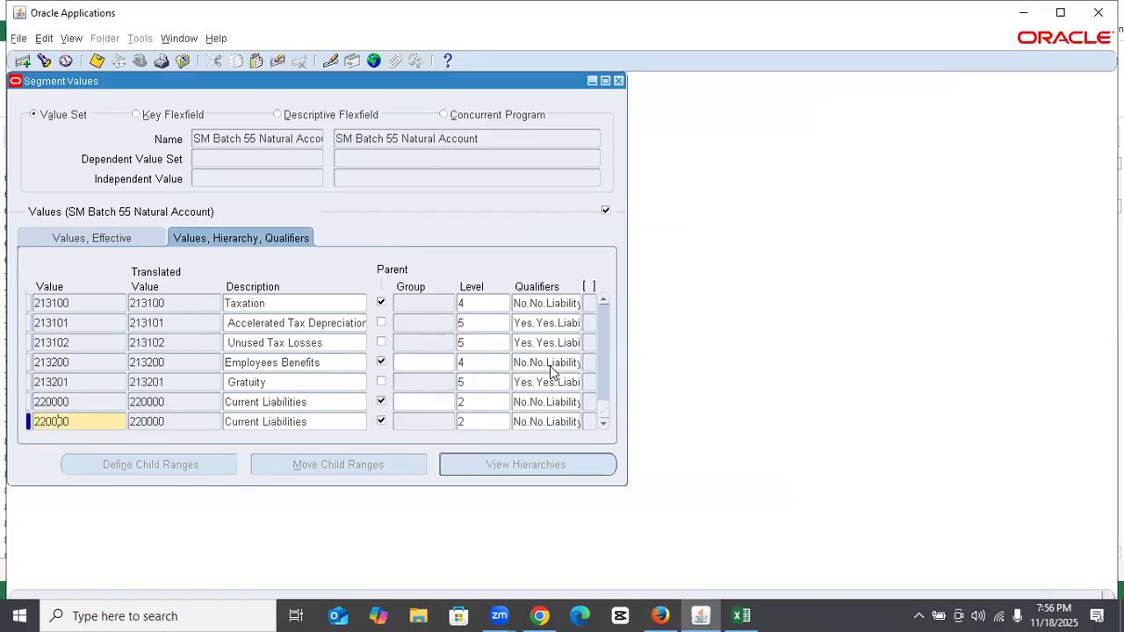
text(1)
key(Tab)
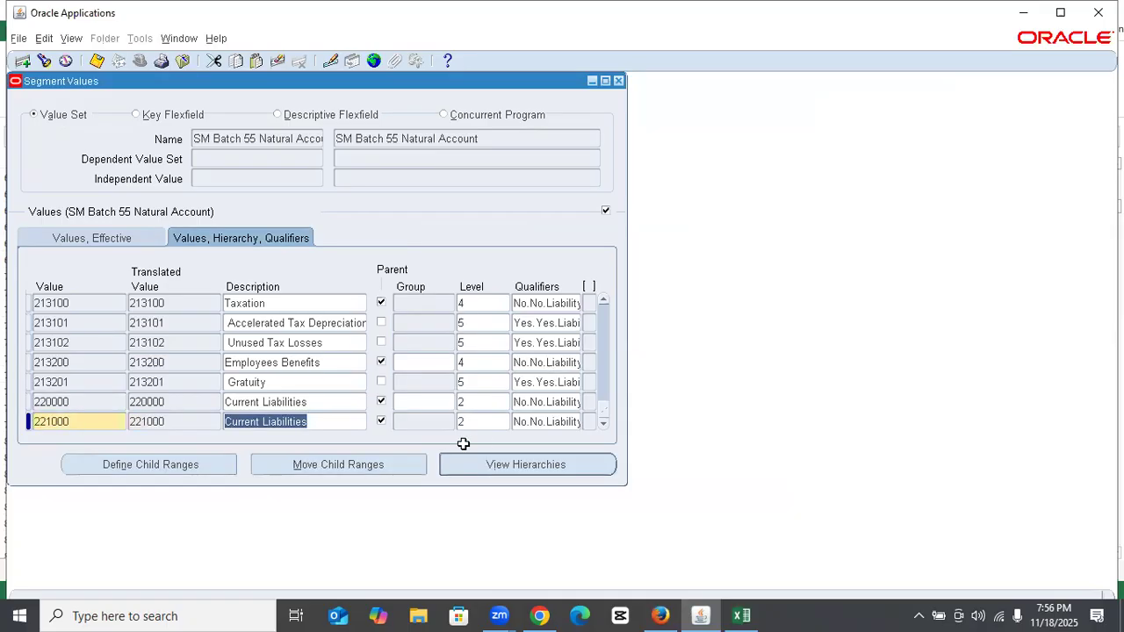
click(741, 615)
click(701, 615)
key(ctrl+v)
click(489, 417)
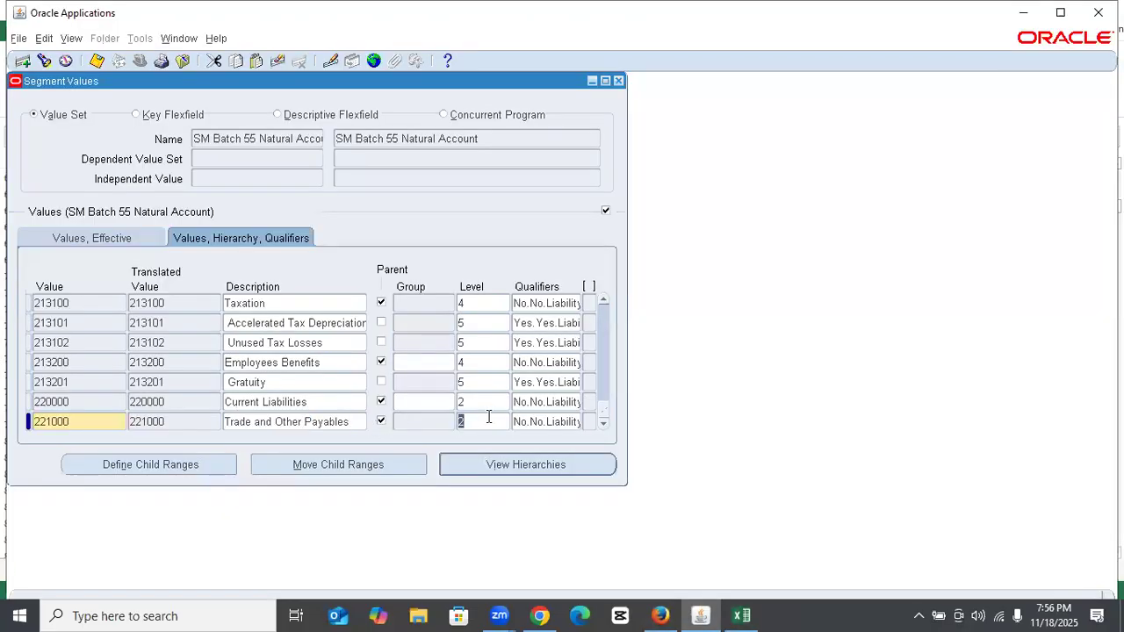
text(3)
key(Down)
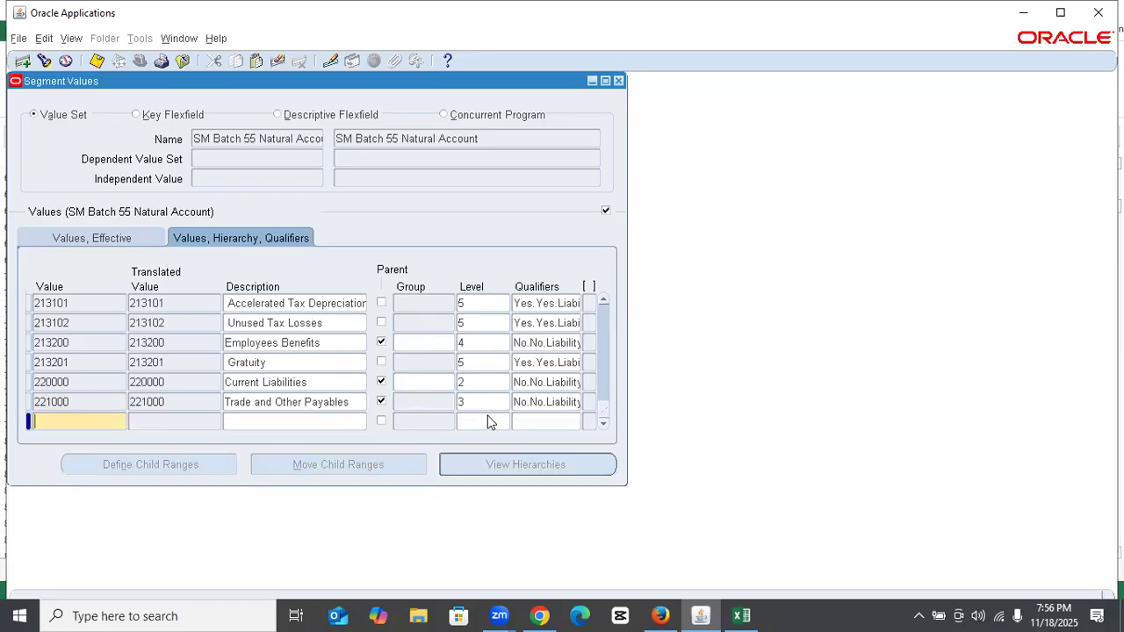
Duplicate the Trade and Other Payables record in a new row with value 221100
key(shift+F6)
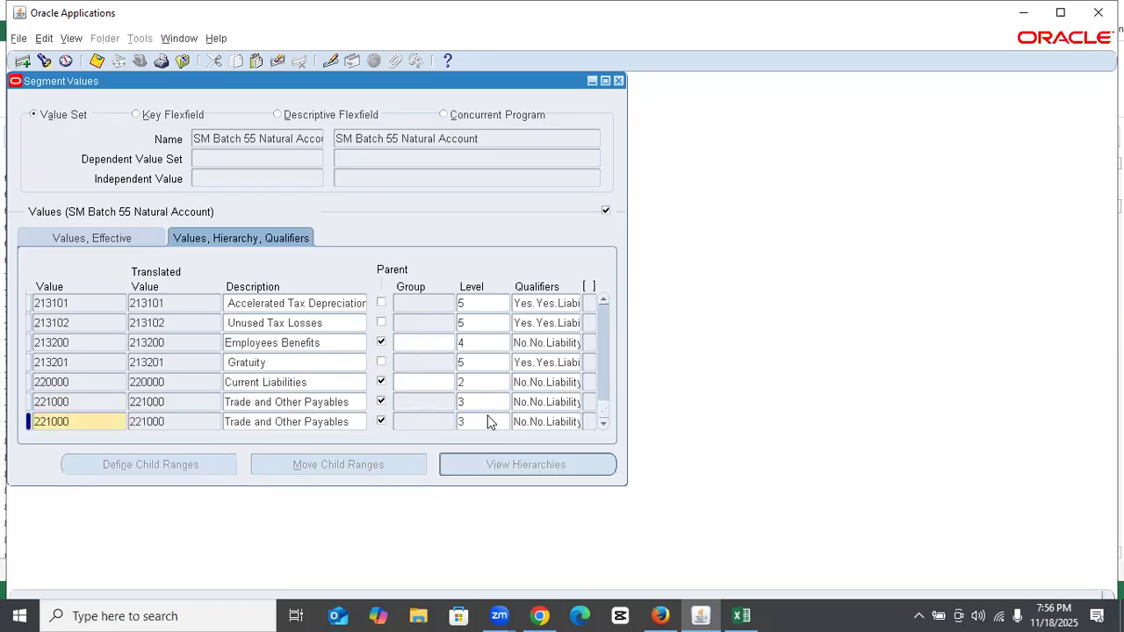
key(BackSpace)
text(1)
key(Tab)
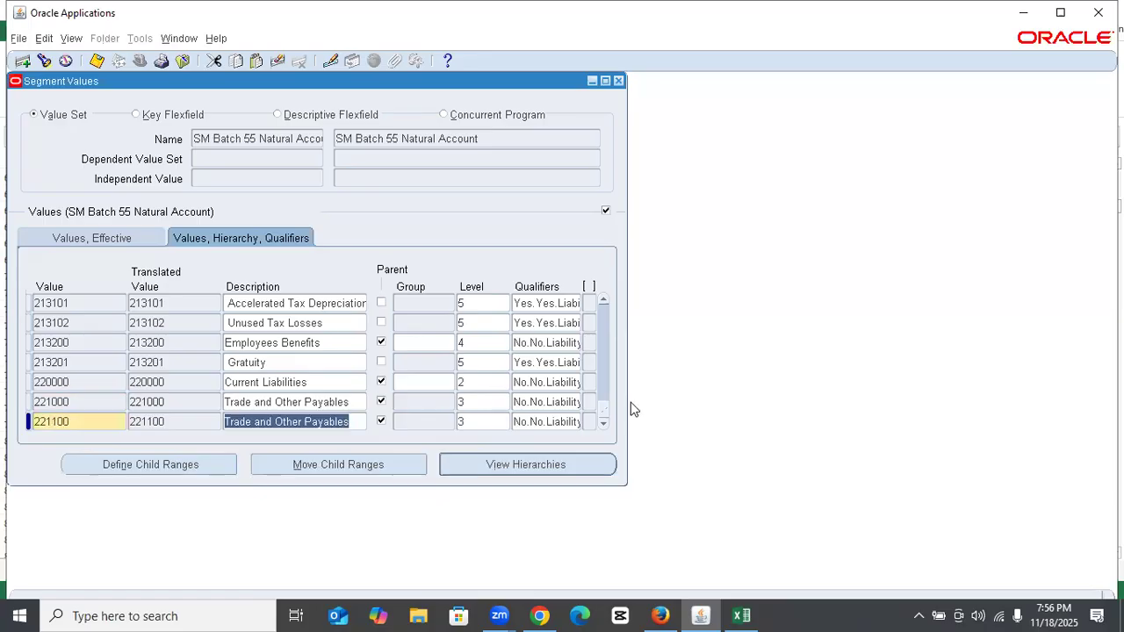
Give value 221100 the description Creditors from Excel cell D76, set its level to 4, and save
click(741, 615)
click(362, 374)
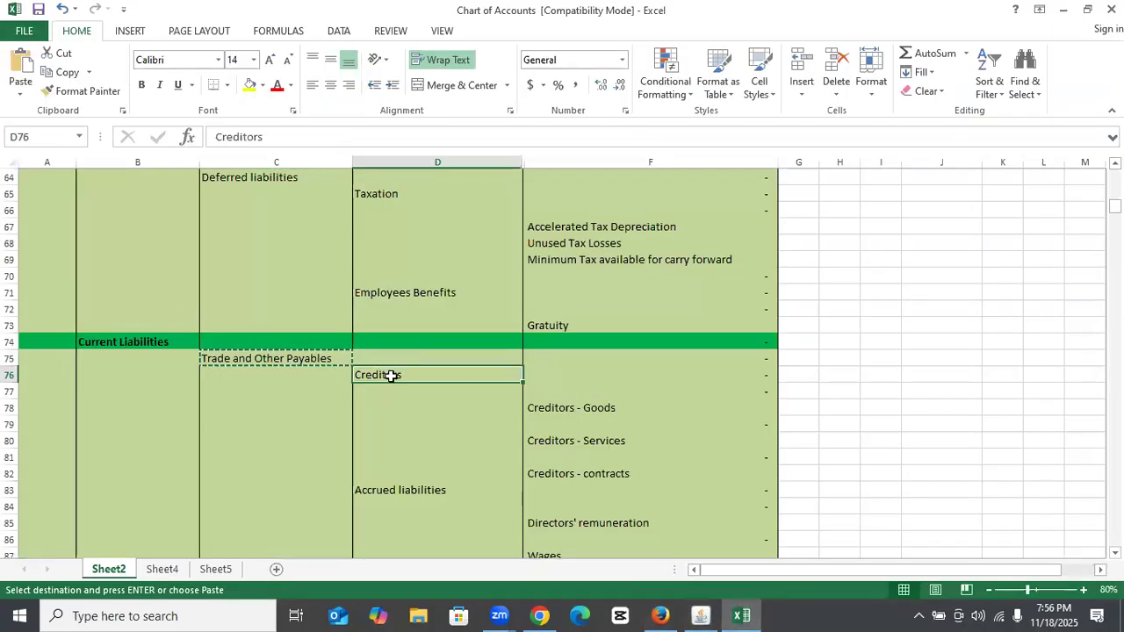
click(742, 614)
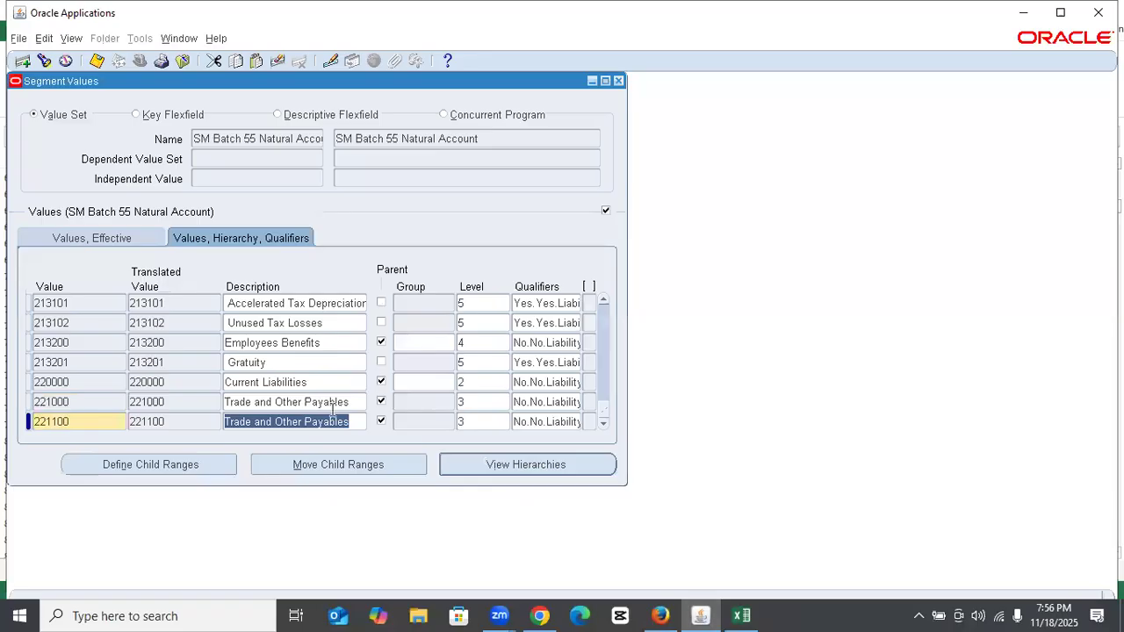
key(ctrl+v)
click(476, 422)
text(4)
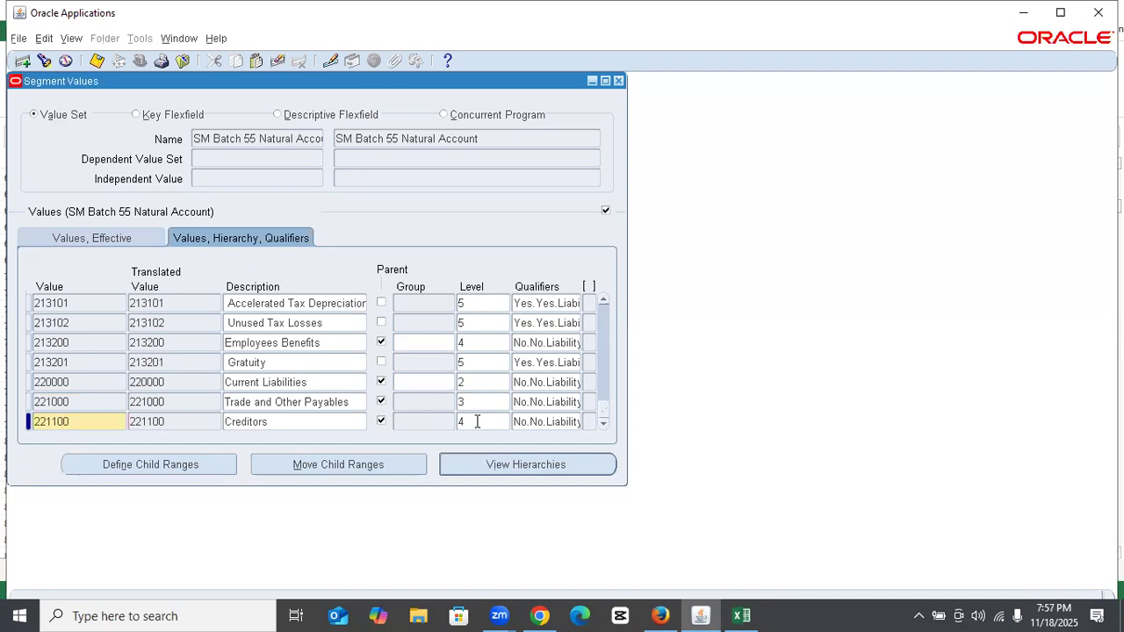
key(ctrl+s)
key(Down)
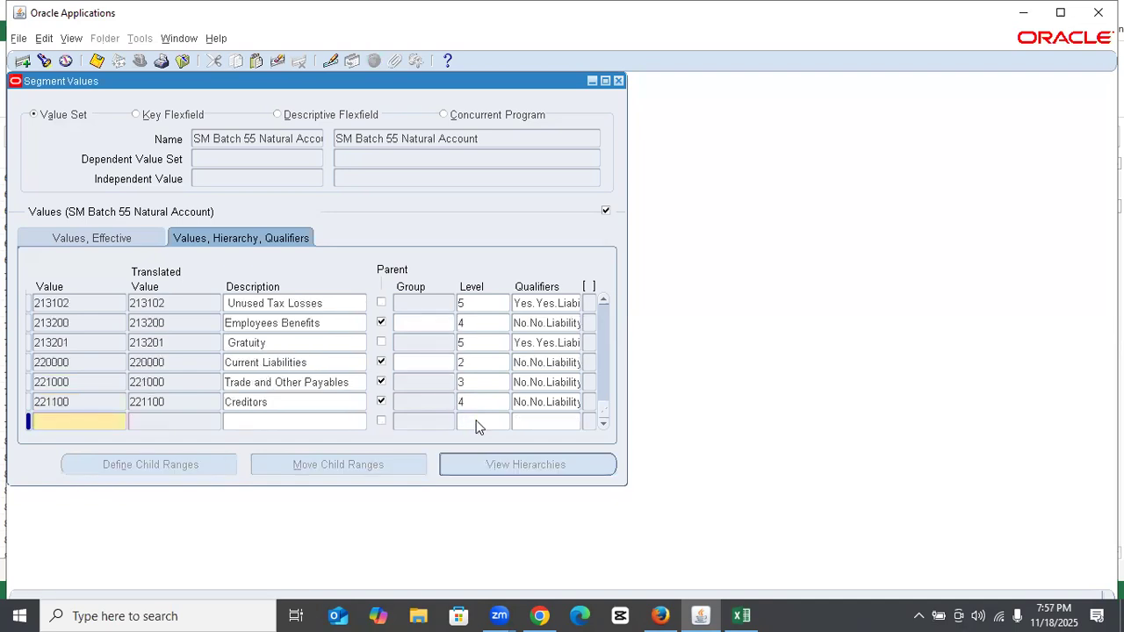
Duplicate the Creditors record as value 221101, with the description Creditors - Goods copied from cell F78 of the Excel workbook
key(shift+F6)
key(Right)
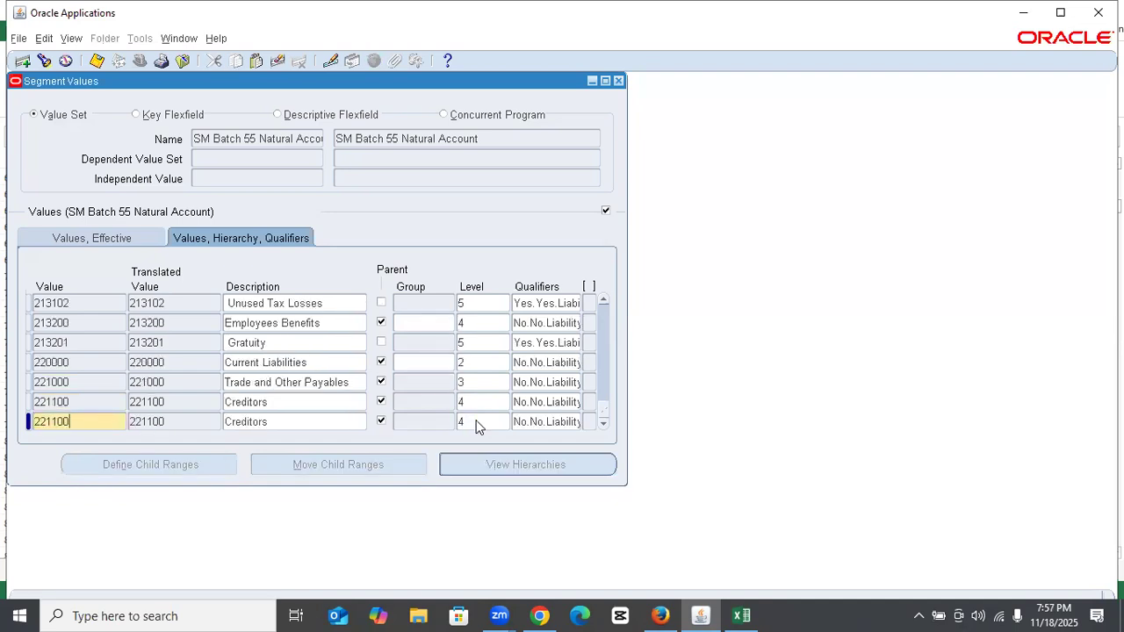
text(1)
key(Tab)
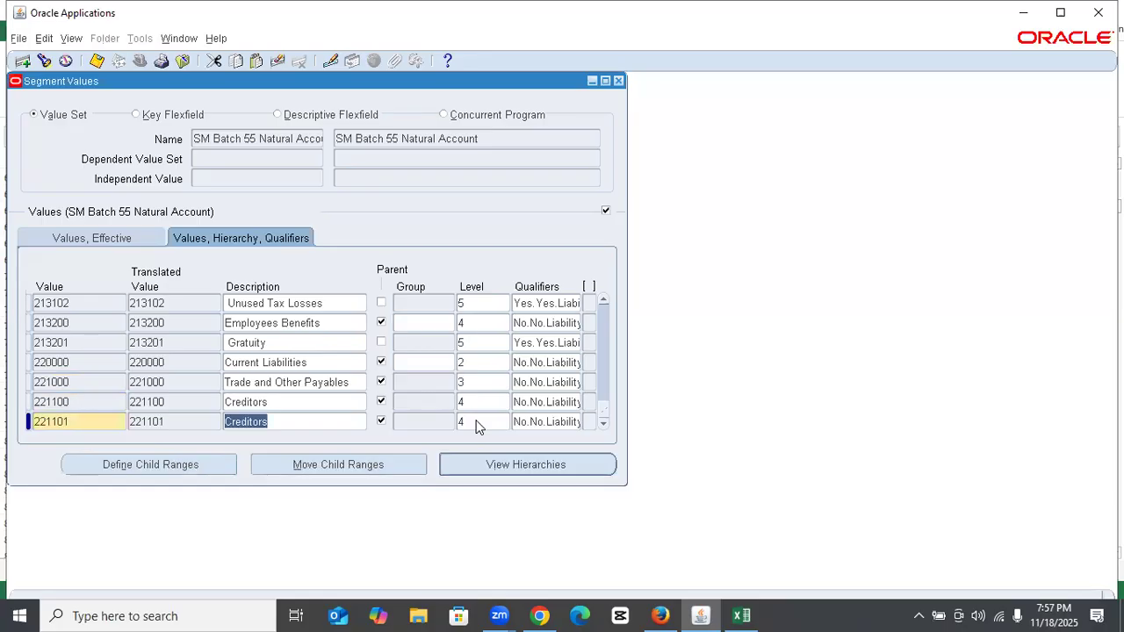
click(742, 616)
click(606, 405)
key(ctrl+c)
click(698, 614)
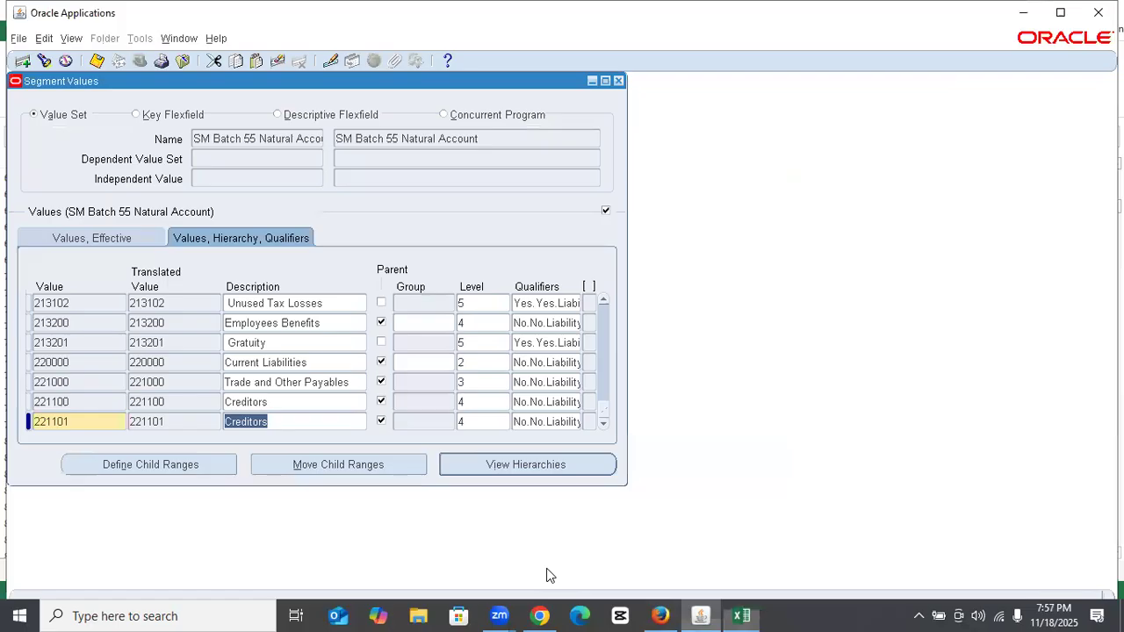
key(ctrl+v)
Make value 221101 a non-parent at level 5 with Allow Budgeting and Allow Posting set to Yes, and save the record
click(381, 421)
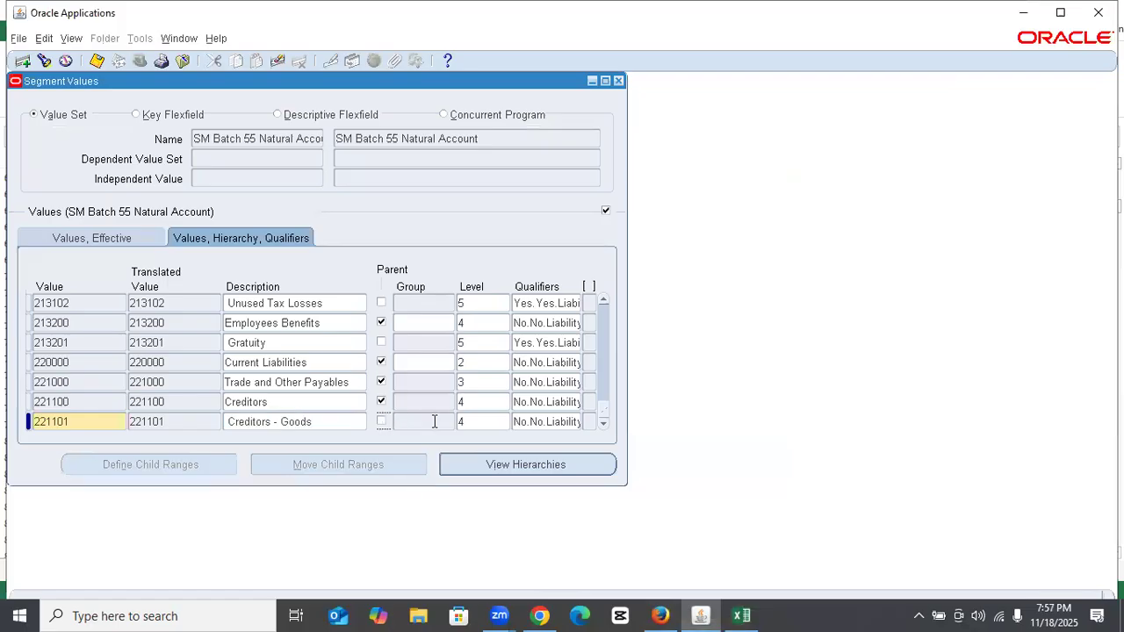
double_click(472, 421)
text(5)
key(Tab)
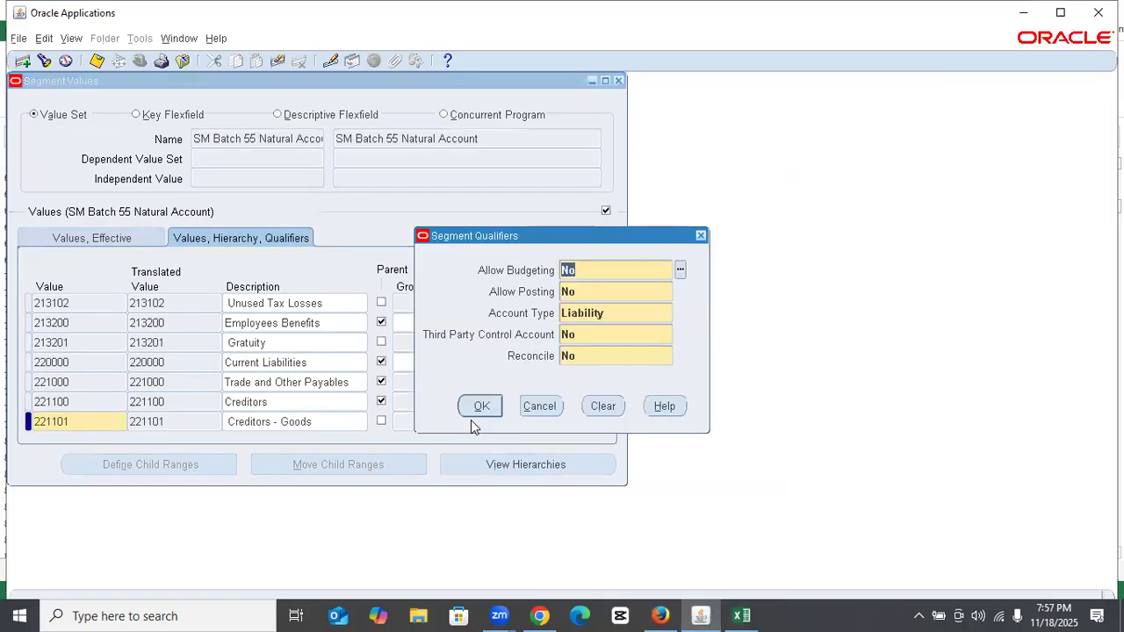
text(y)
key(Tab)
text(y)
key(Return)
key(ctrl+s)
key(Down)
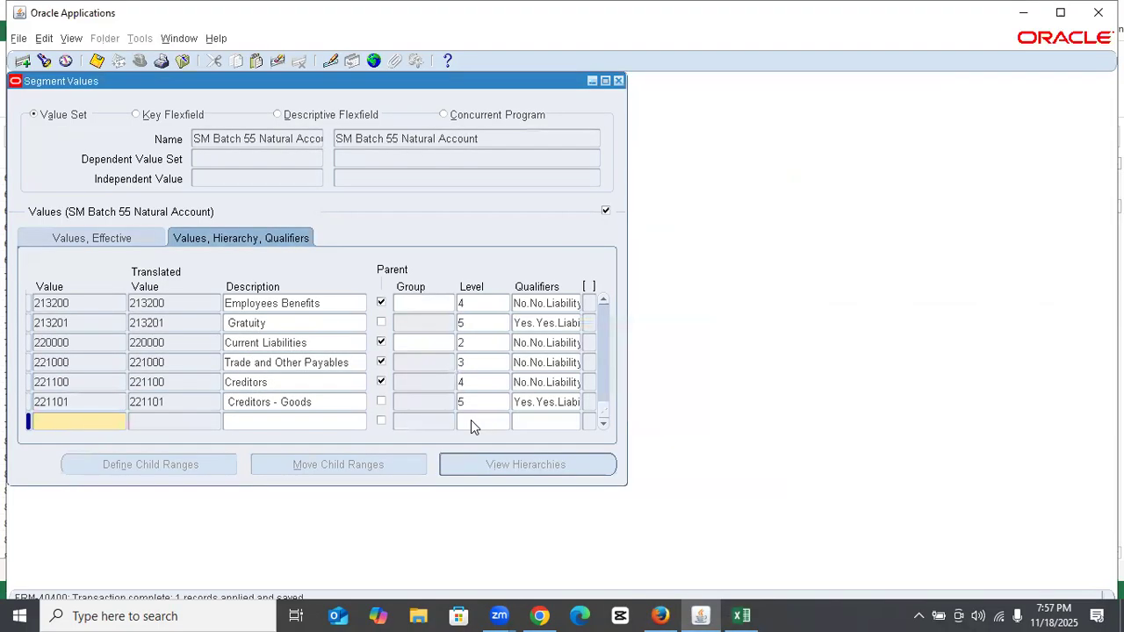
Duplicate the Creditors - Goods record as value 221102, with the description Creditors - Services from cell F80 of the Excel workbook
key(shift+F6)
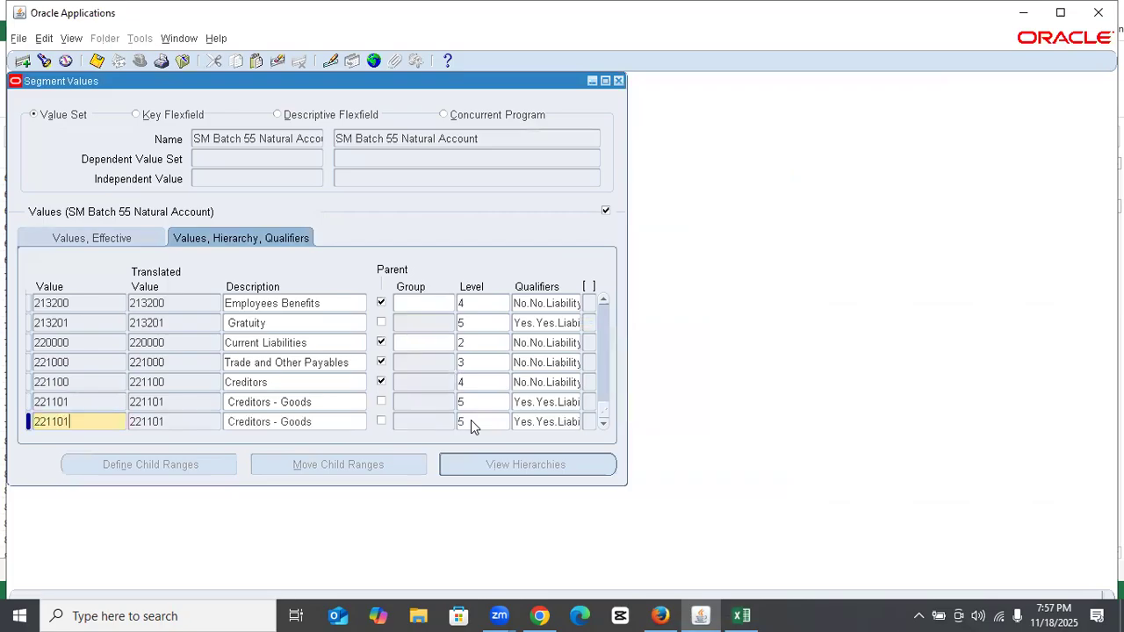
text(2)
key(Tab)
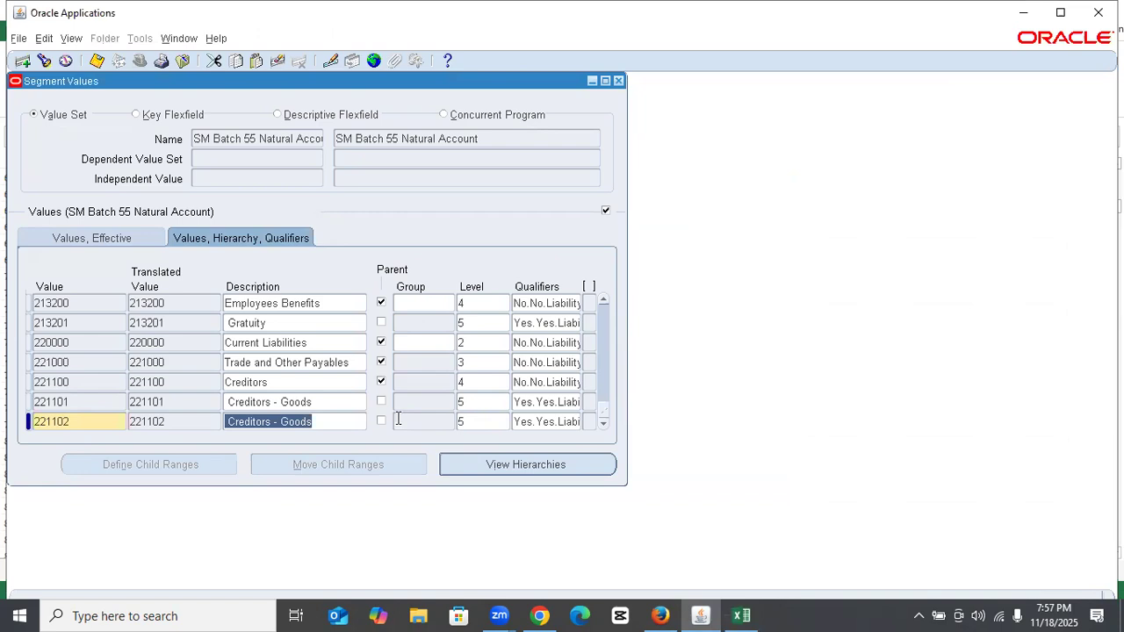
key(ctrl+v)
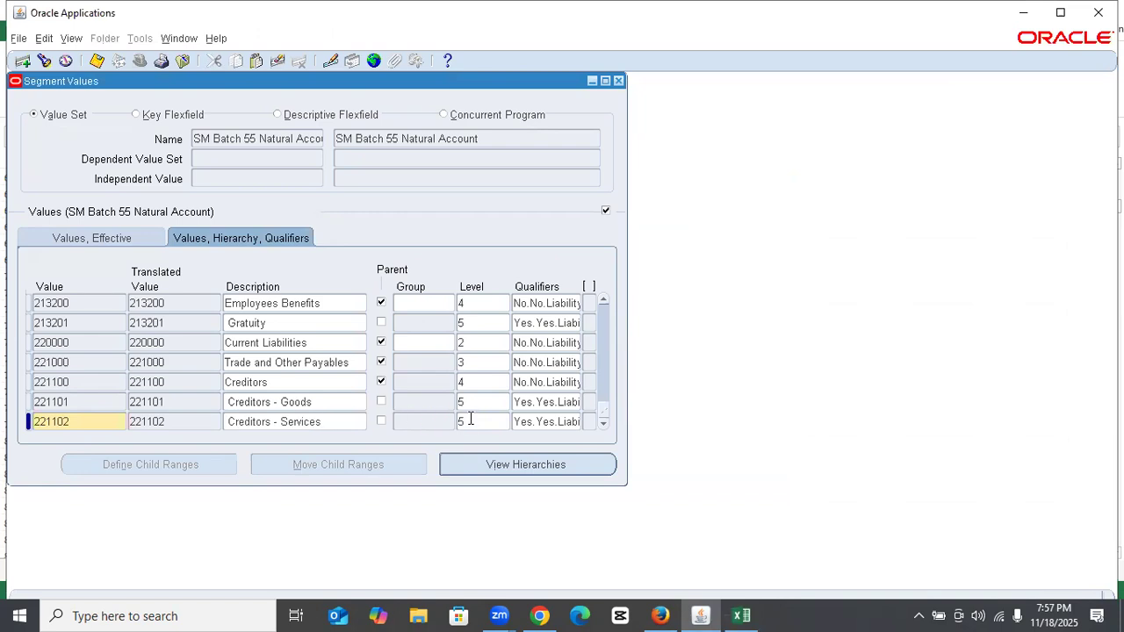
Duplicate the Creditors - Services record in a new row with value 221103
key(Down)
key(shift+F6)
key(End)
key(BackSpace)
text(3)
key(Tab)
key(Tab)
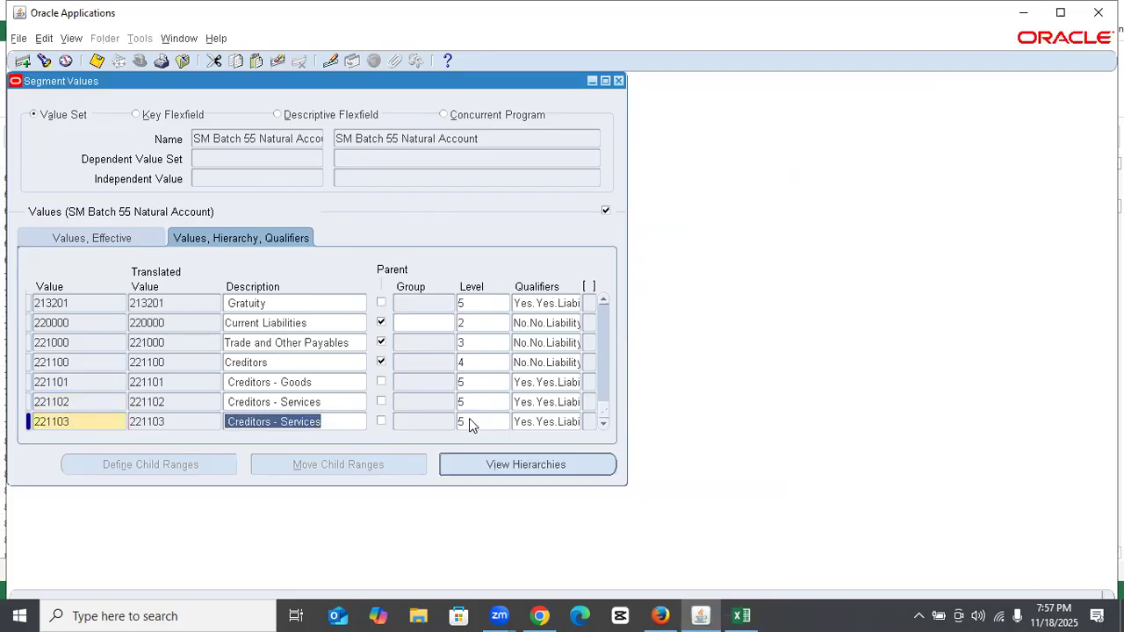
Give value 221103 the description Creditors - contracts copied from cell F82 of the Excel workbook, and save the record
key(alt+Tab)
click(584, 477)
key(ctrl+c)
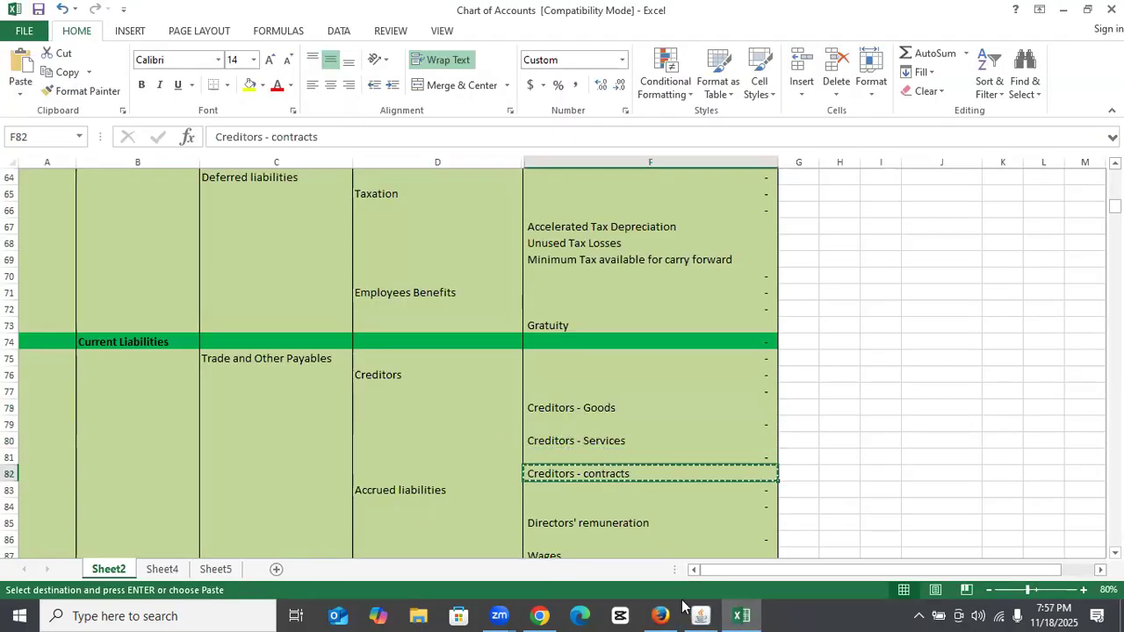
key(alt+Tab)
key(ctrl+v)
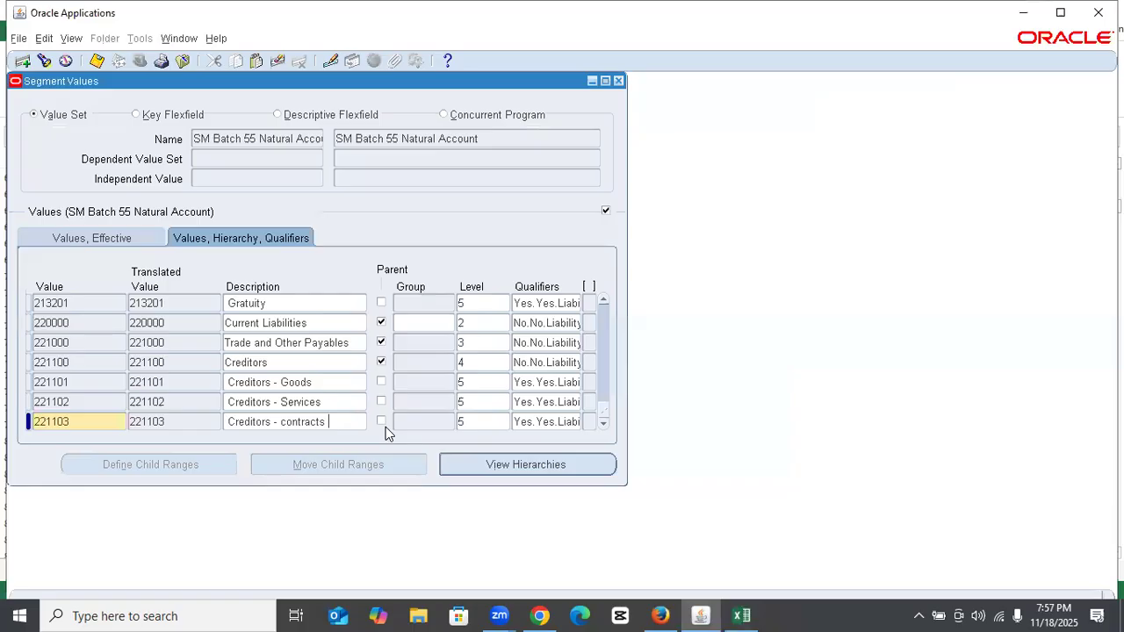
key(ctrl+s)
key(Down)
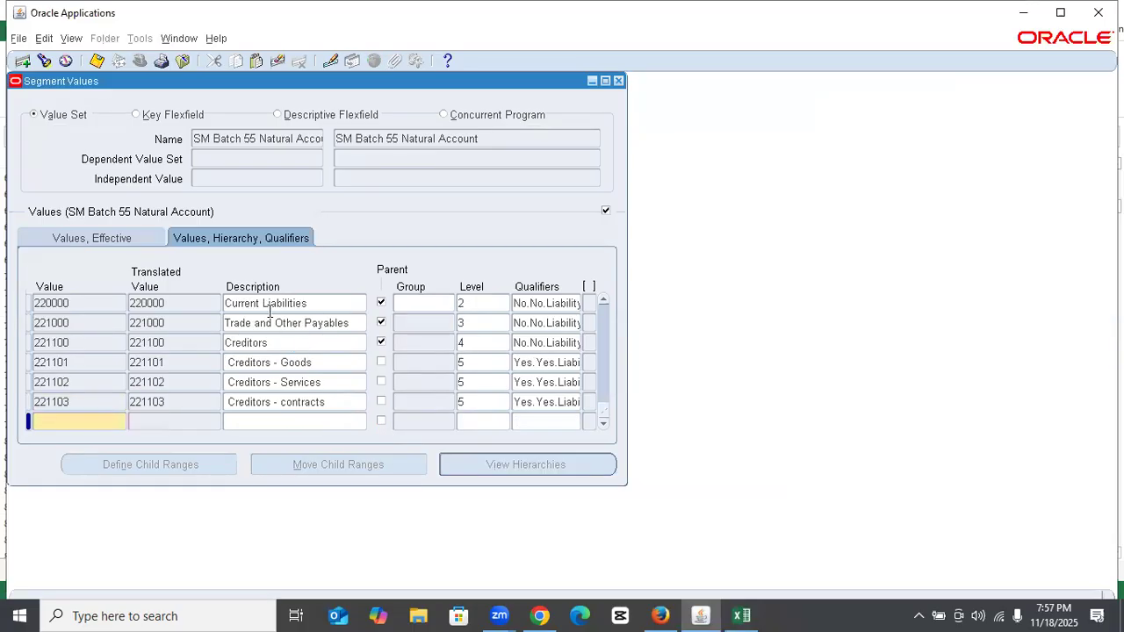
Add value 221200 in a new row, with the description Accrued liabilities copied from cell D83 of the Excel workbook
click(742, 614)
scroll(428, 441, down, 1)
scroll(429, 441, down, 5)
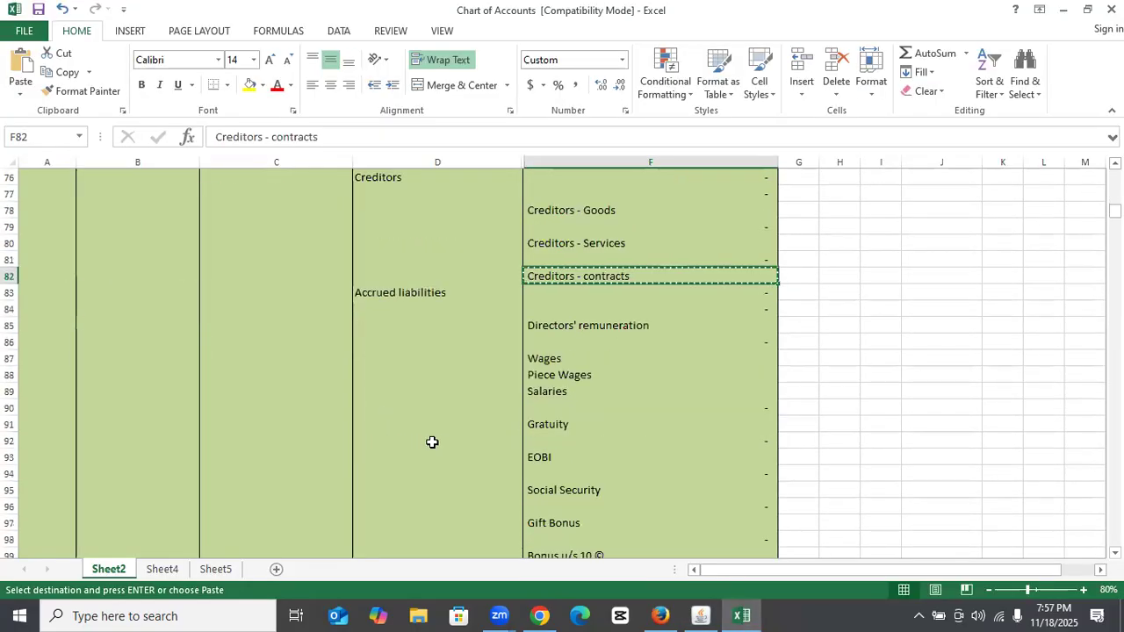
click(399, 193)
key(ctrl+c)
click(701, 615)
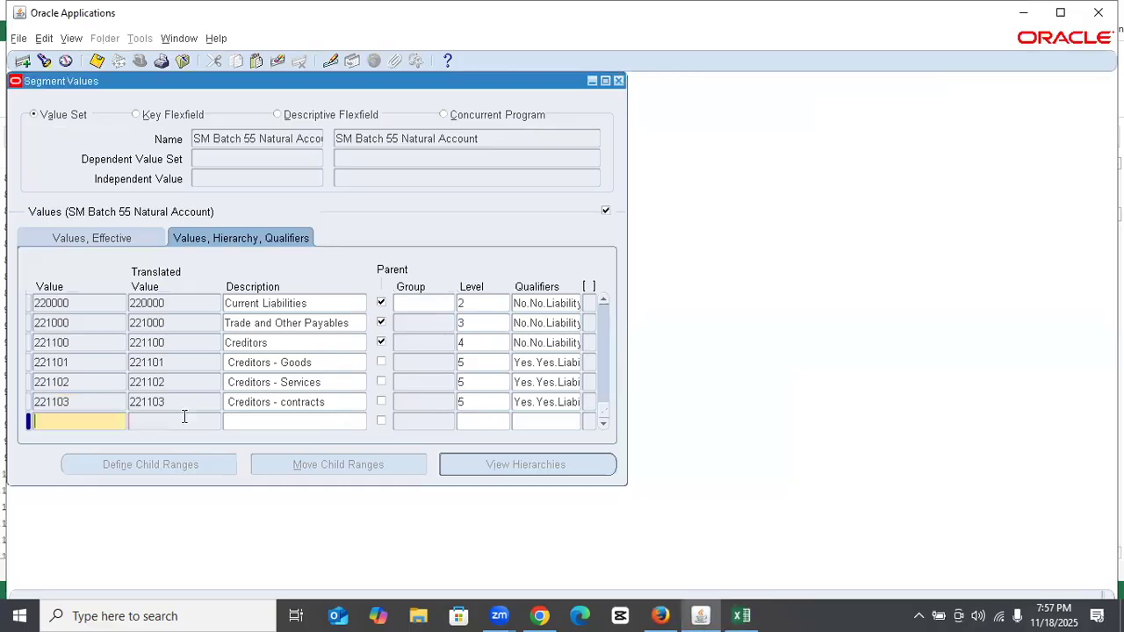
text(221200)
key(Tab)
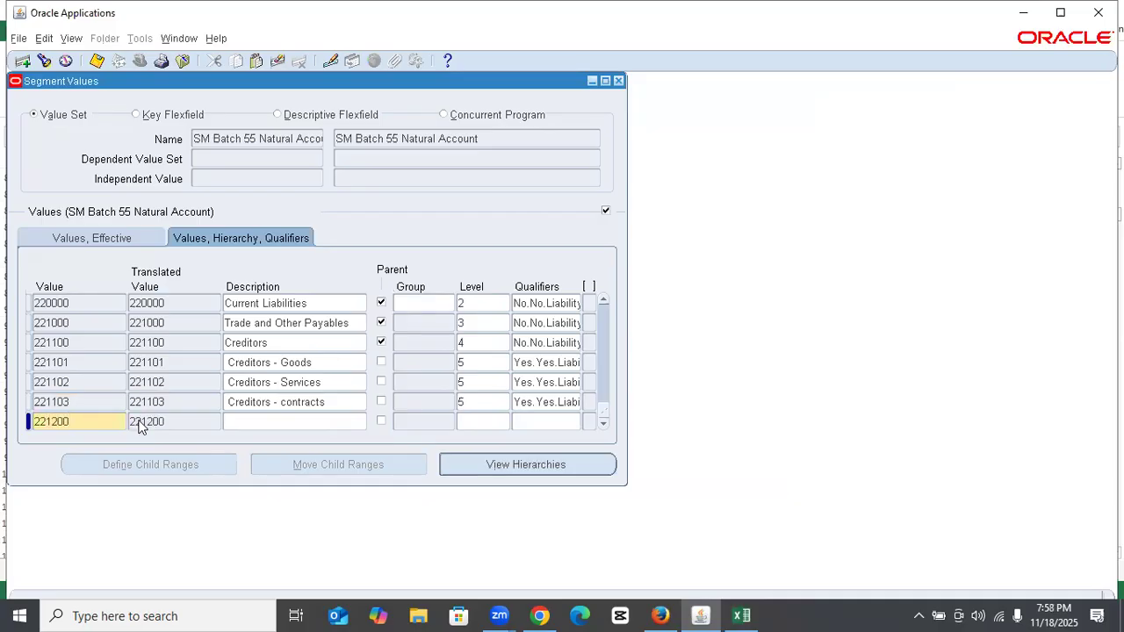
key(ctrl+v)
Make value 221200 a parent at level 4 with Allow Budgeting and Allow Posting set to No and Account Type Liability
click(382, 421)
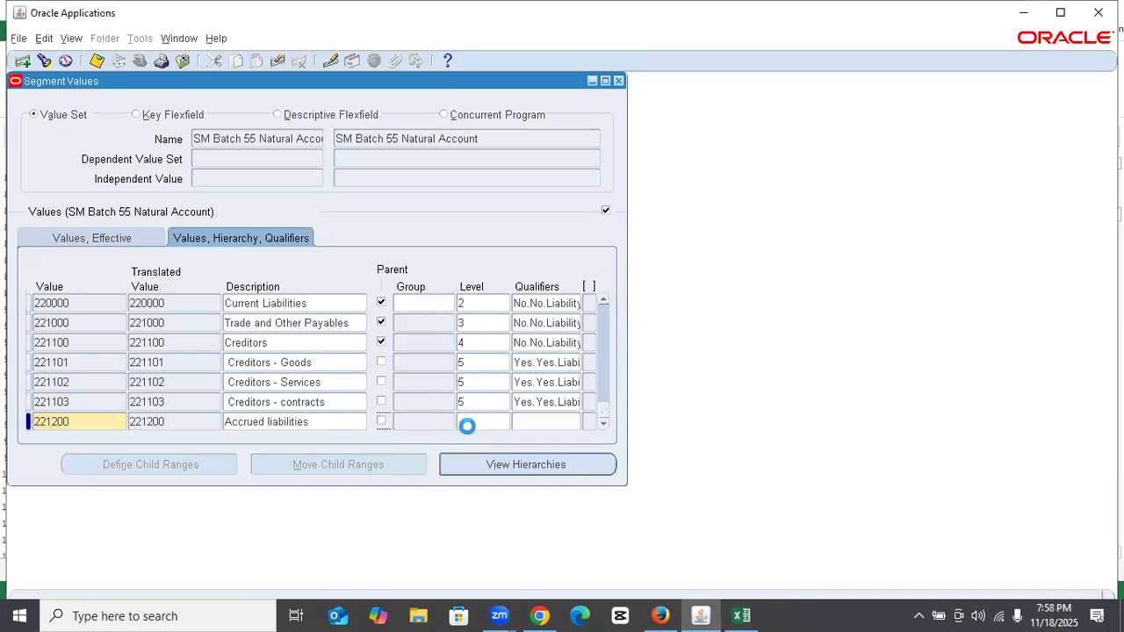
click(477, 426)
text(4)
key(Tab)
text(n)
key(Tab)
text(n)
key(Tab)
text(l)
key(Return)
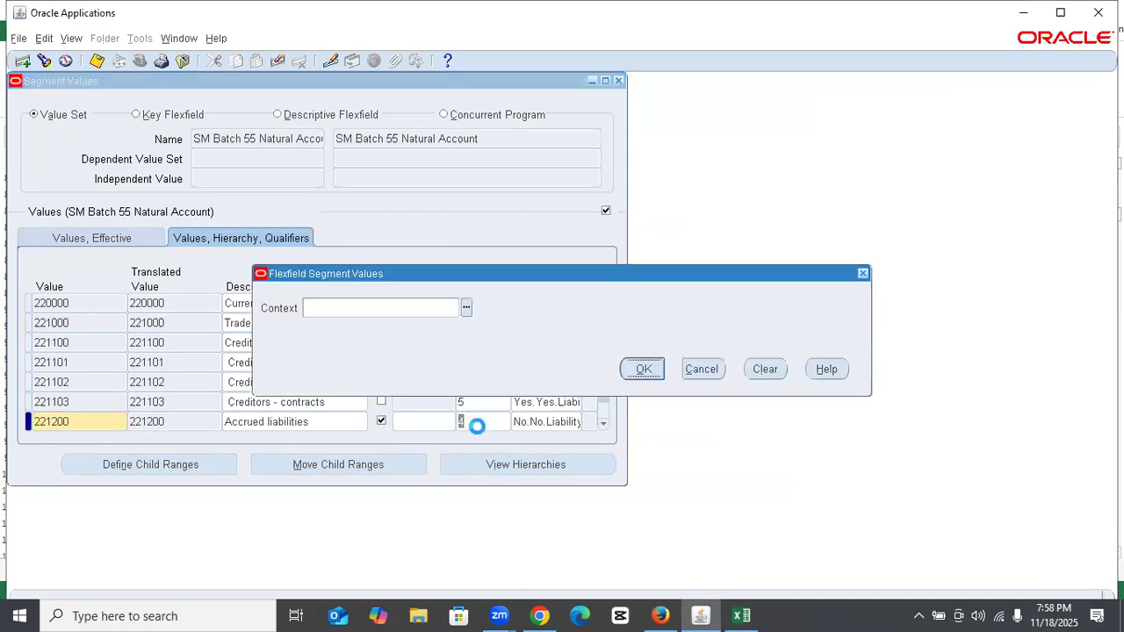
key(Return)
Duplicate the Accrued liabilities record as value 221201, with the description Directors' remuneration copied from cell F85 of the Excel workbook
click(742, 615)
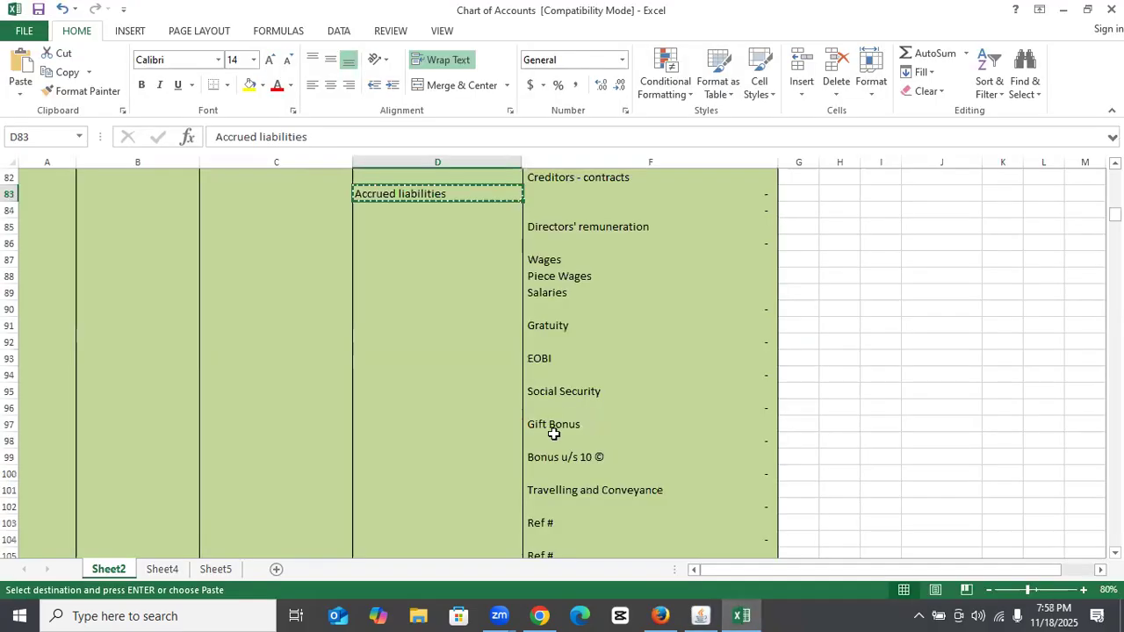
click(564, 223)
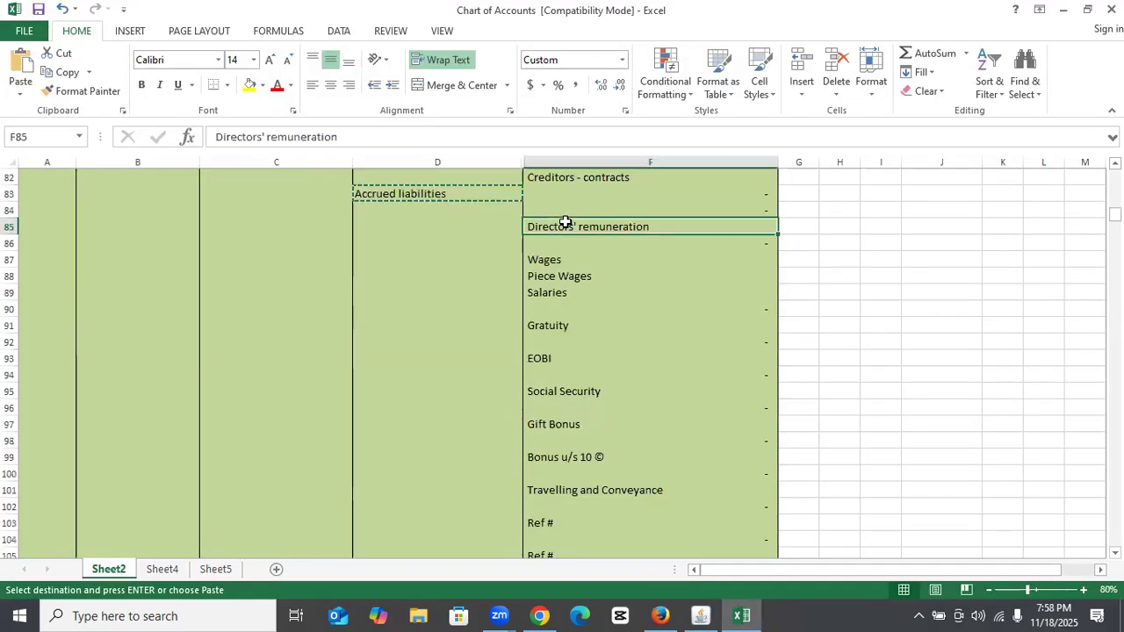
key(ctrl+c)
click(700, 616)
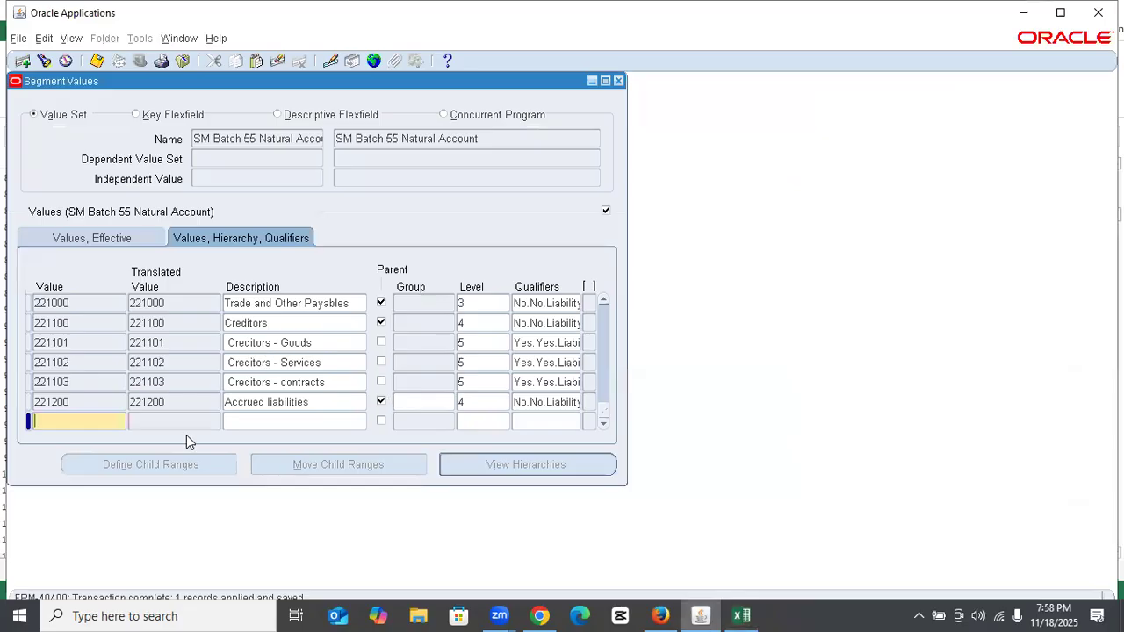
key(shift+F6)
key(End)
key(BackSpace)
text(1)
key(Tab)
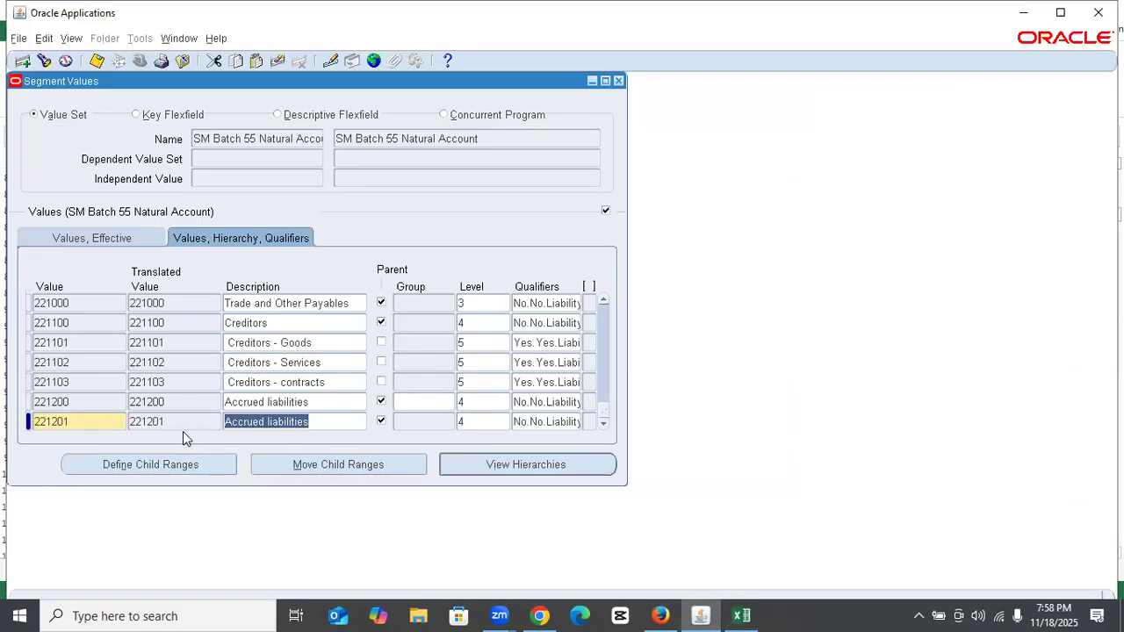
key(ctrl+v)
Make value 221201 a non-parent at level 5 with Allow Budgeting and Allow Posting set to Yes, and save the record
click(381, 422)
double_click(466, 425)
text(5)
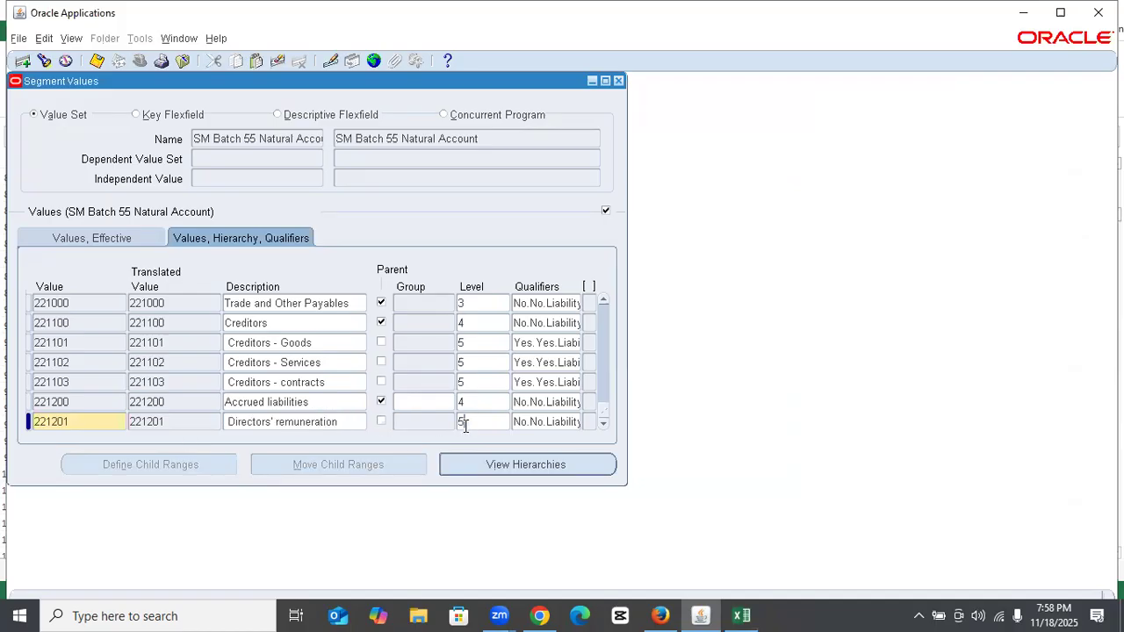
key(Tab)
text(Yes)
key(Tab)
key(Tab)
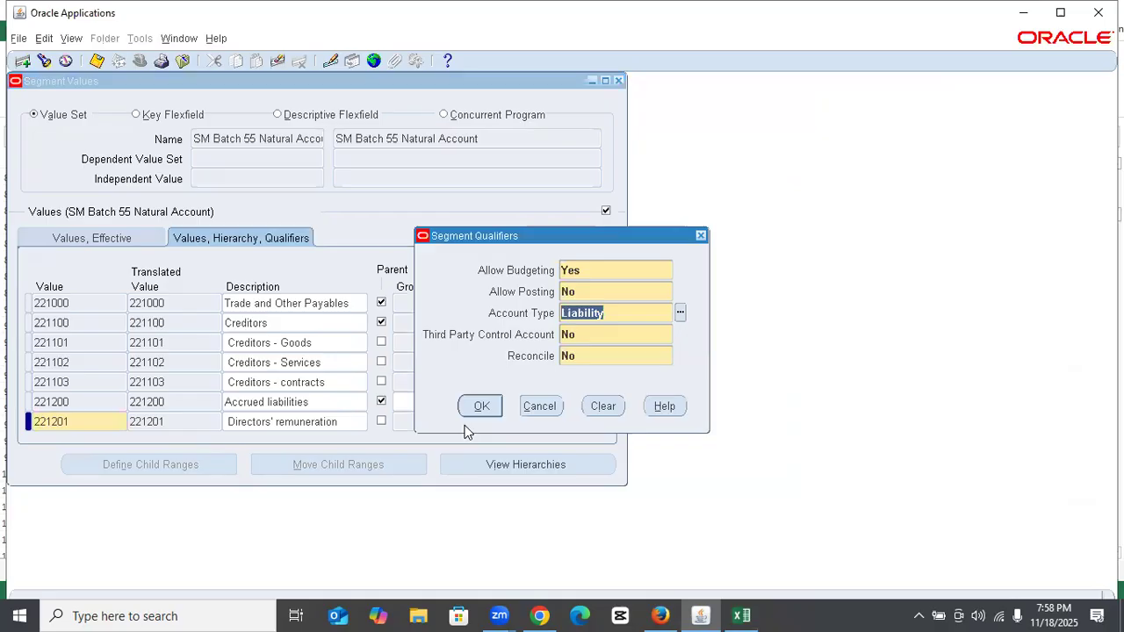
double_click(605, 292)
text(y)
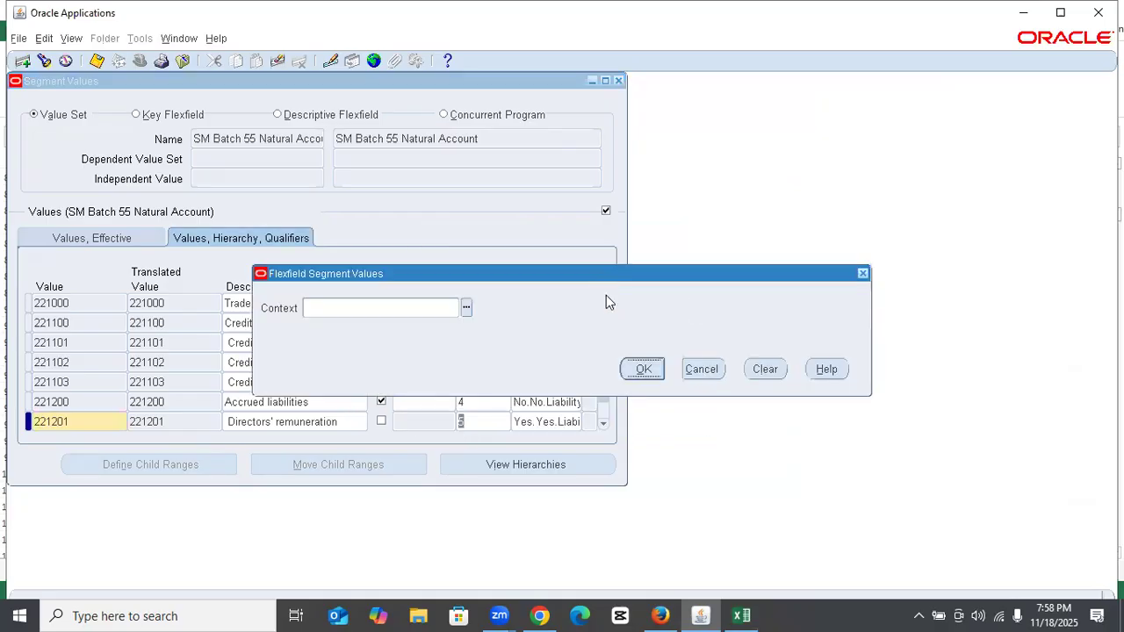
key(Return)
key(ctrl+s)
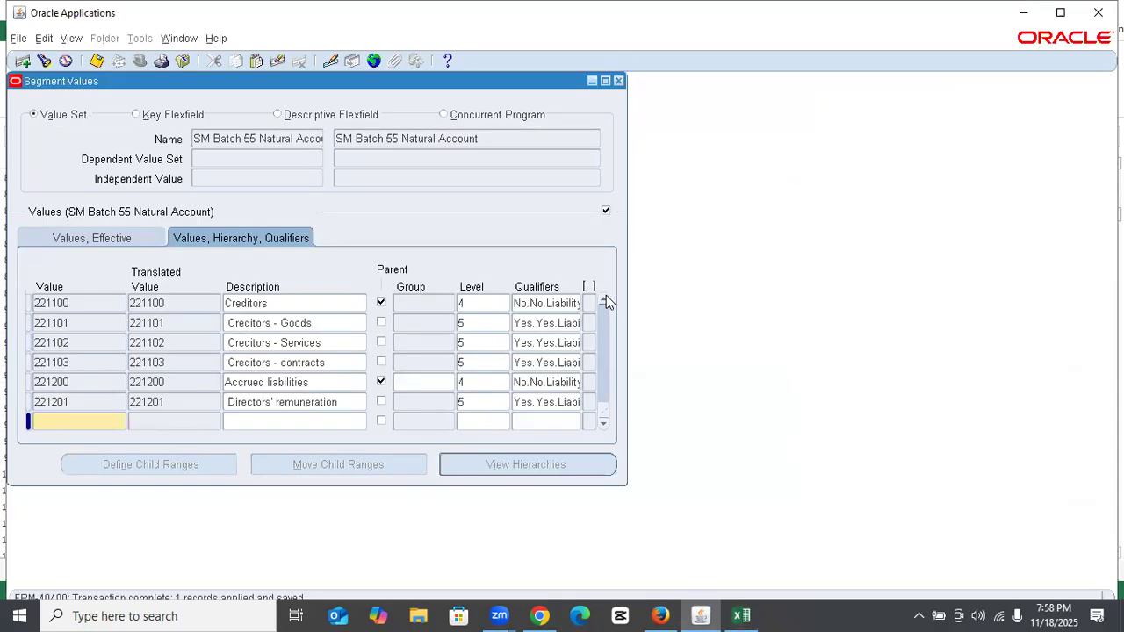
Duplicate the Directors' remuneration record as value 221202 with the description Wages
key(shift+F6)
text(221202)
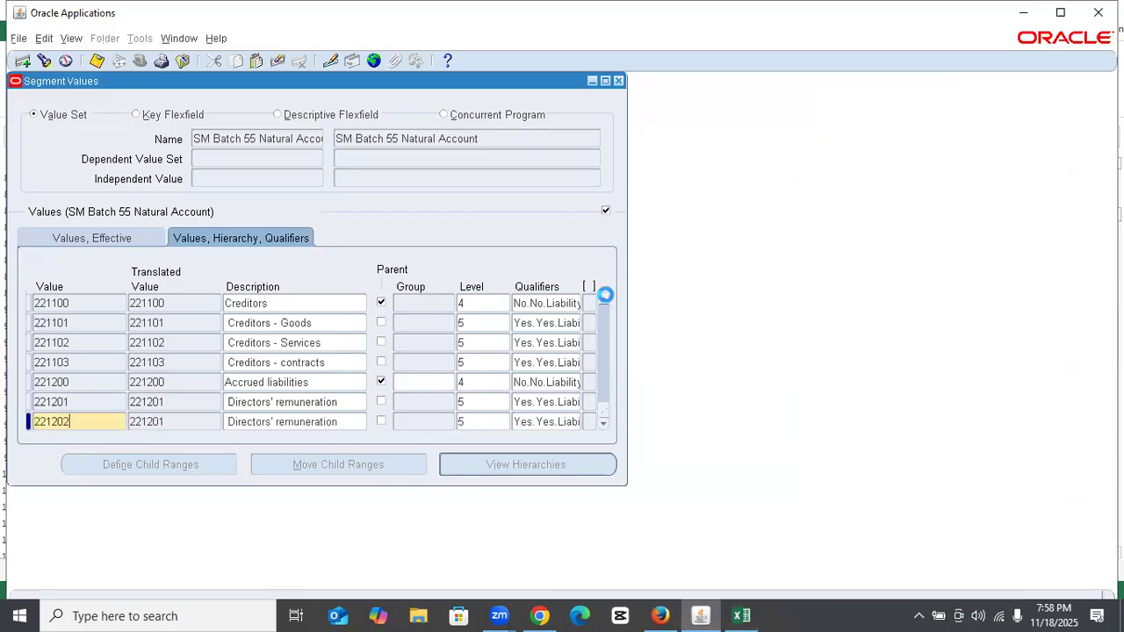
key(Tab)
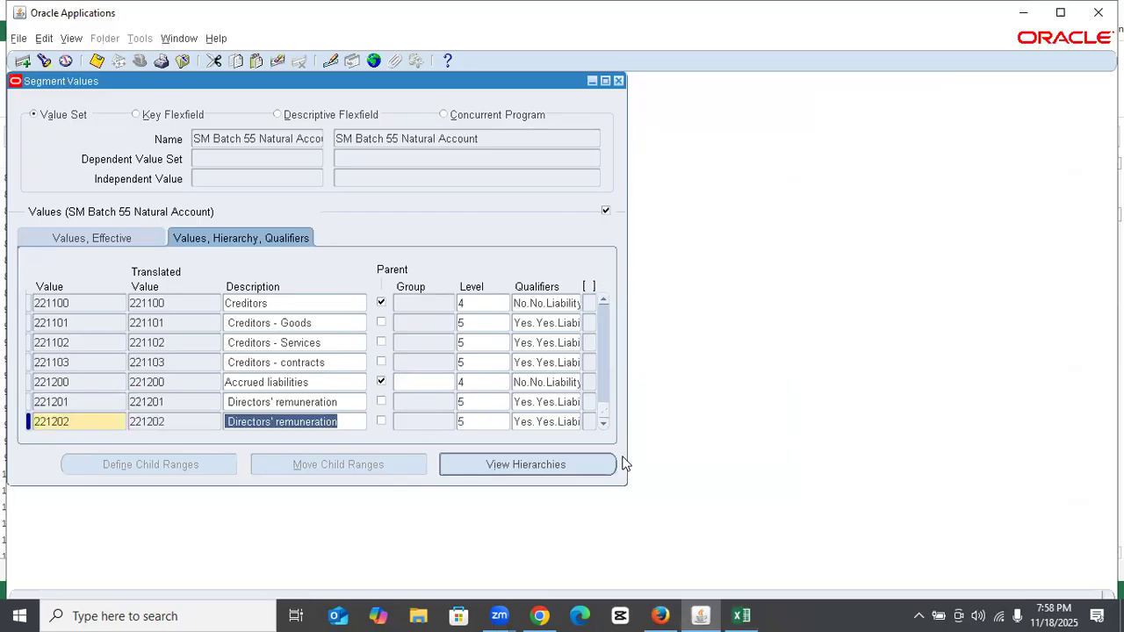
text(Wages)
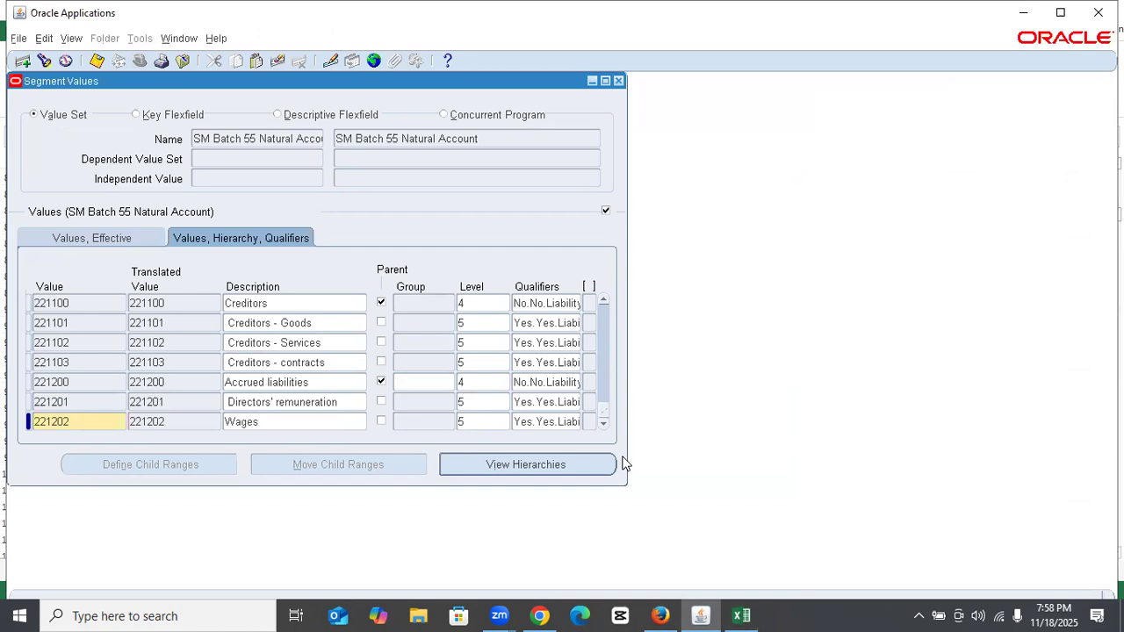
key(Down)
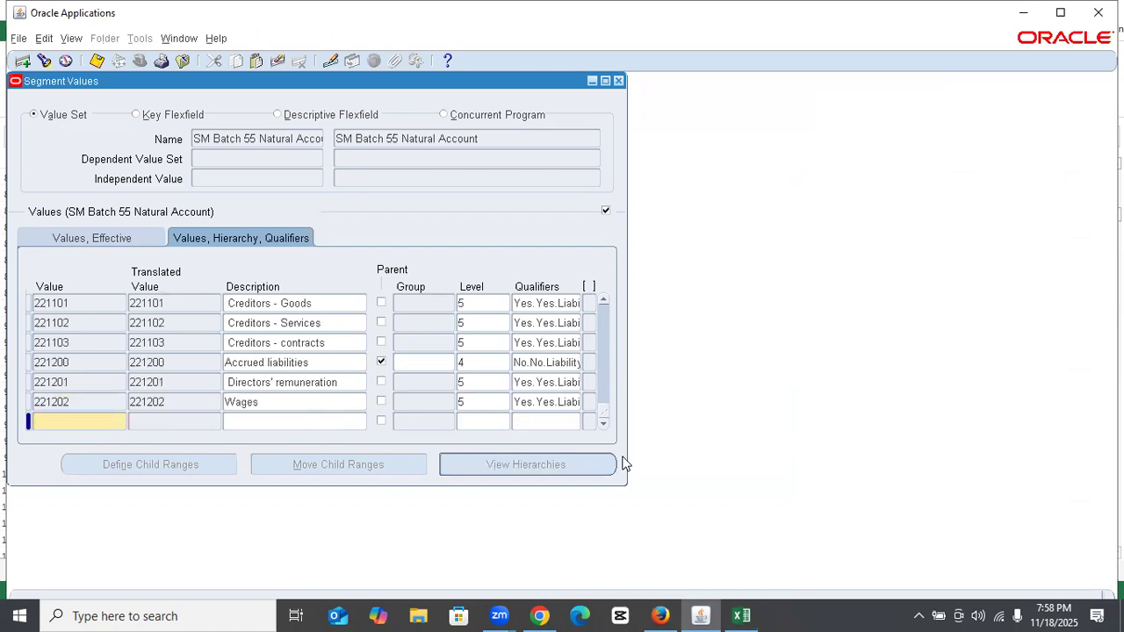
Duplicate the Wages record as value 221203 with the description Salaries, and save it
key(shift+F6)
key(End)
key(BackSpace)
text(3)
key(Tab)
text(S)
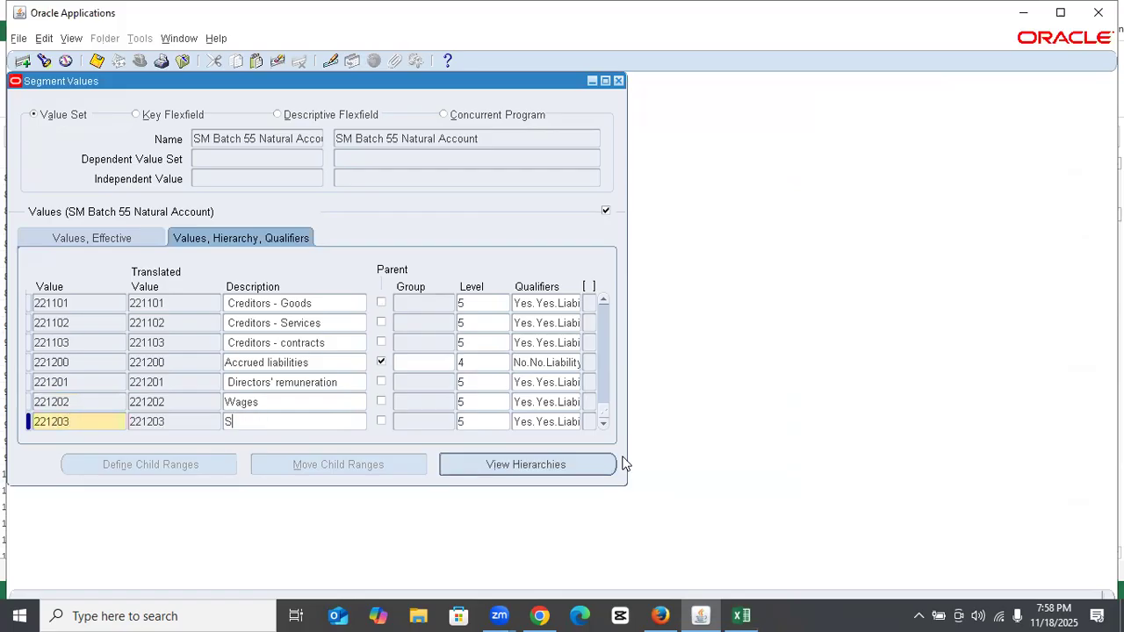
text(alaries)
key(ctrl+s)
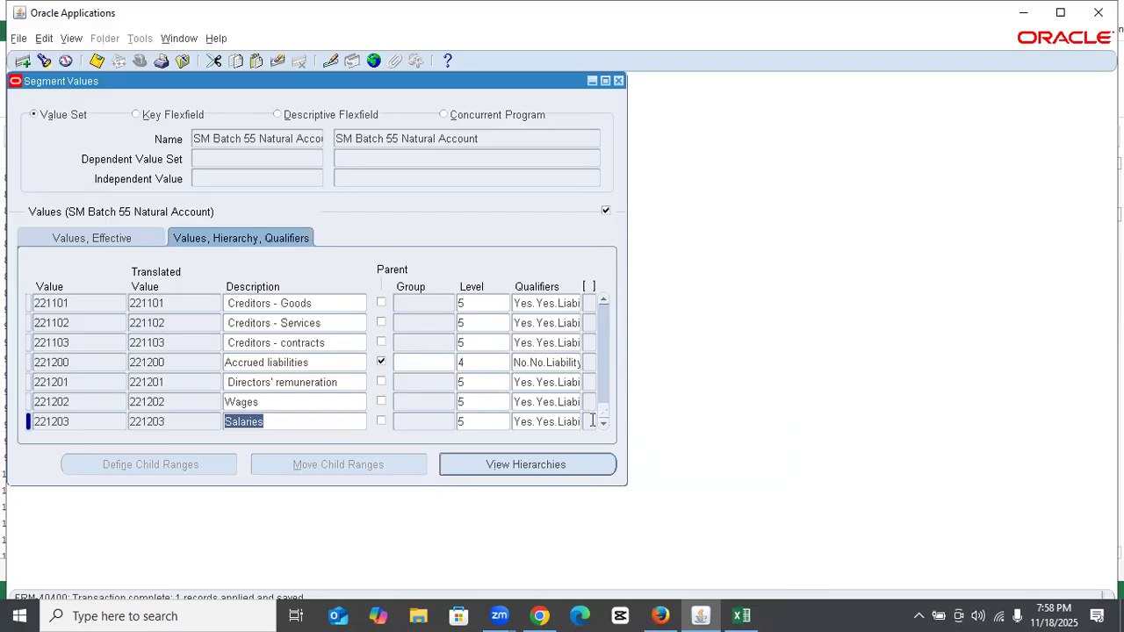
key(Down)
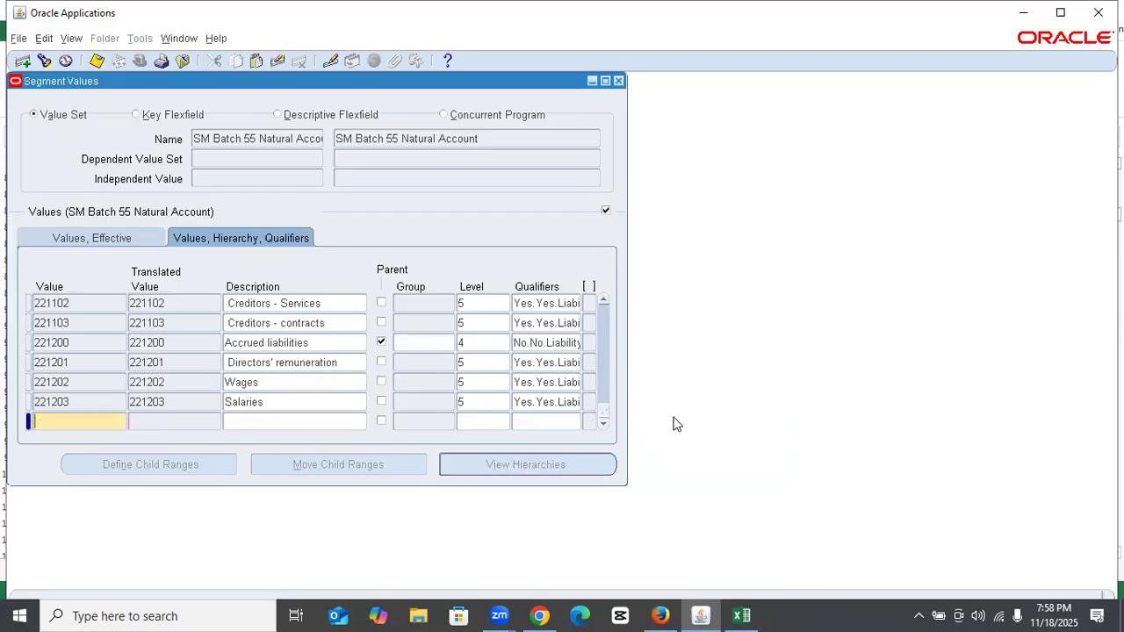
Duplicate the Salaries record as value 221204, with the description Social Security copied from cell F95 of the Excel workbook
click(742, 615)
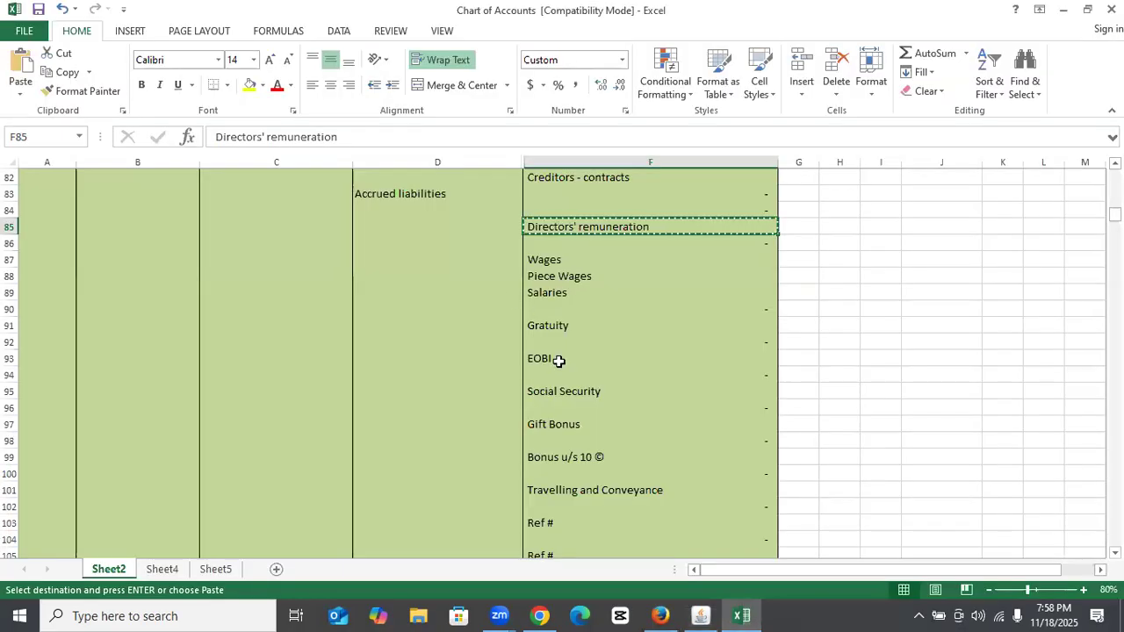
scroll(551, 389, down, 6)
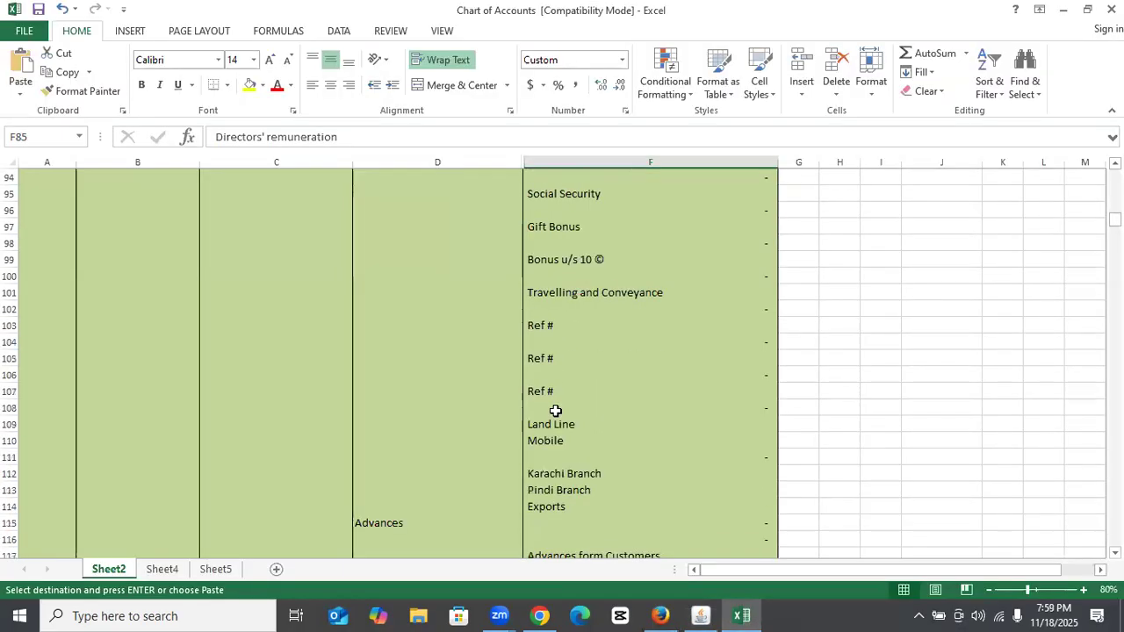
scroll(571, 389, up, 5)
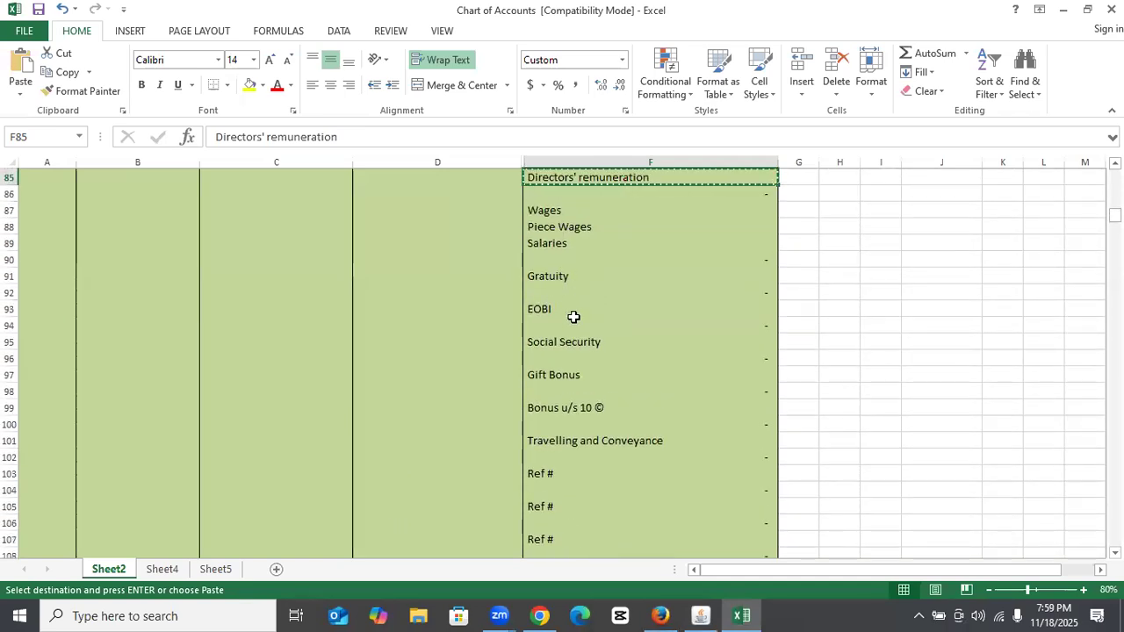
click(682, 335)
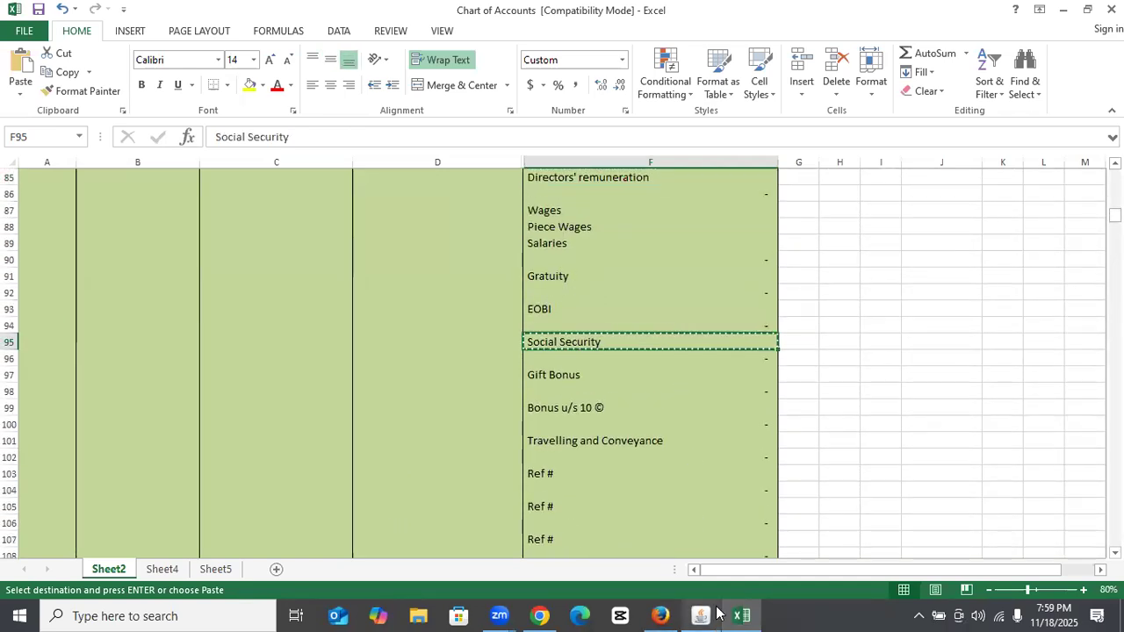
click(701, 615)
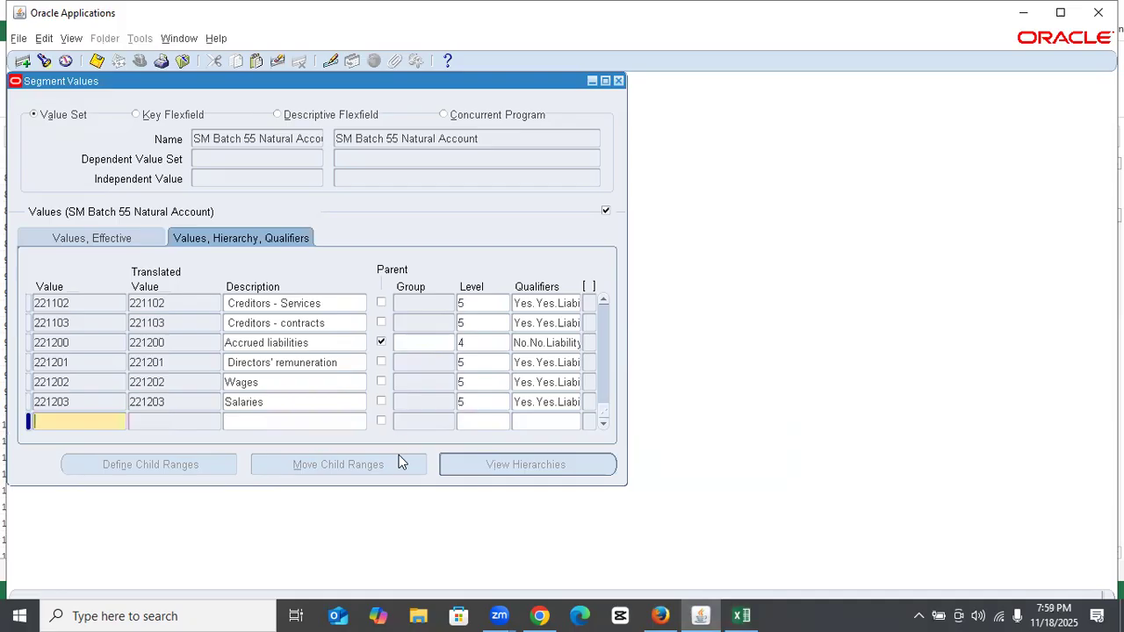
key(shift+F6)
key(End)
key(BackSpace)
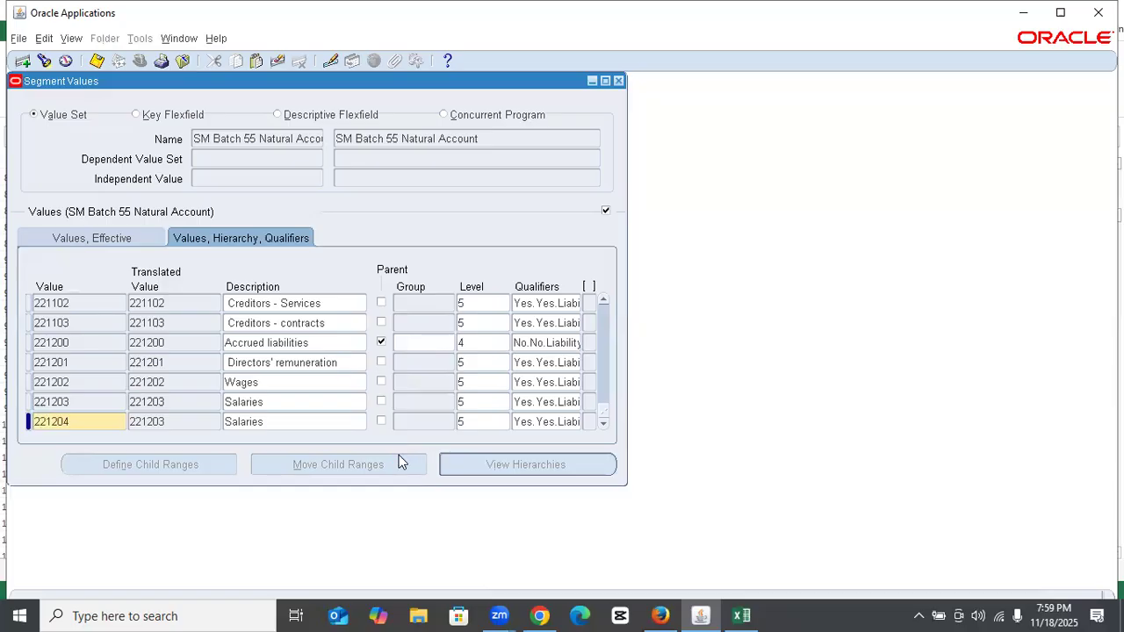
key(Tab)
key(ctrl+v)
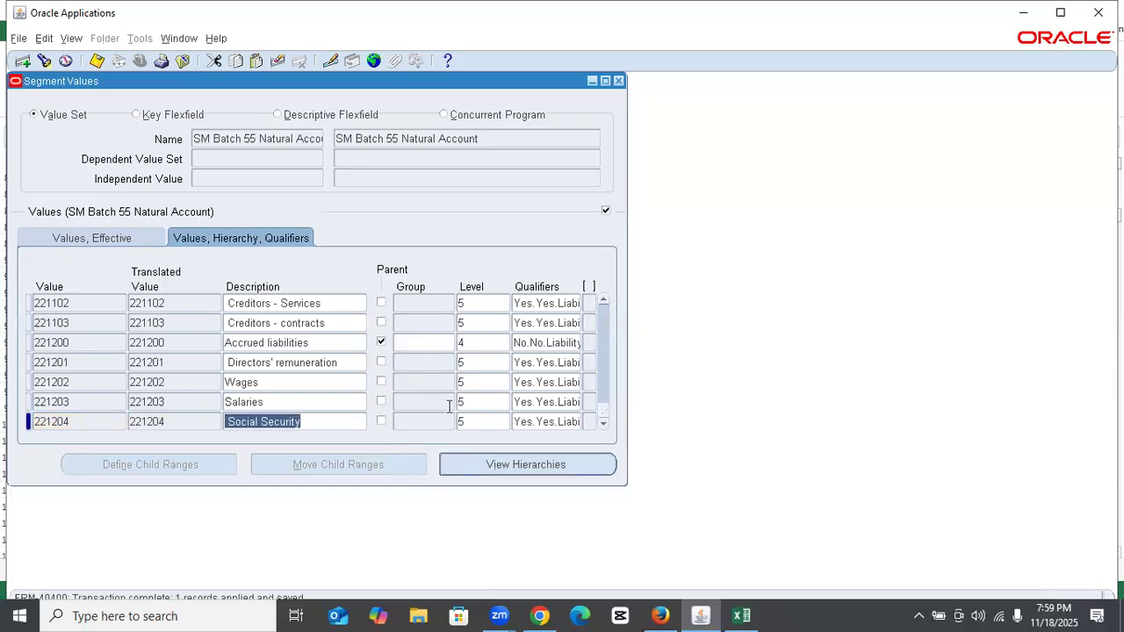
key(Down)
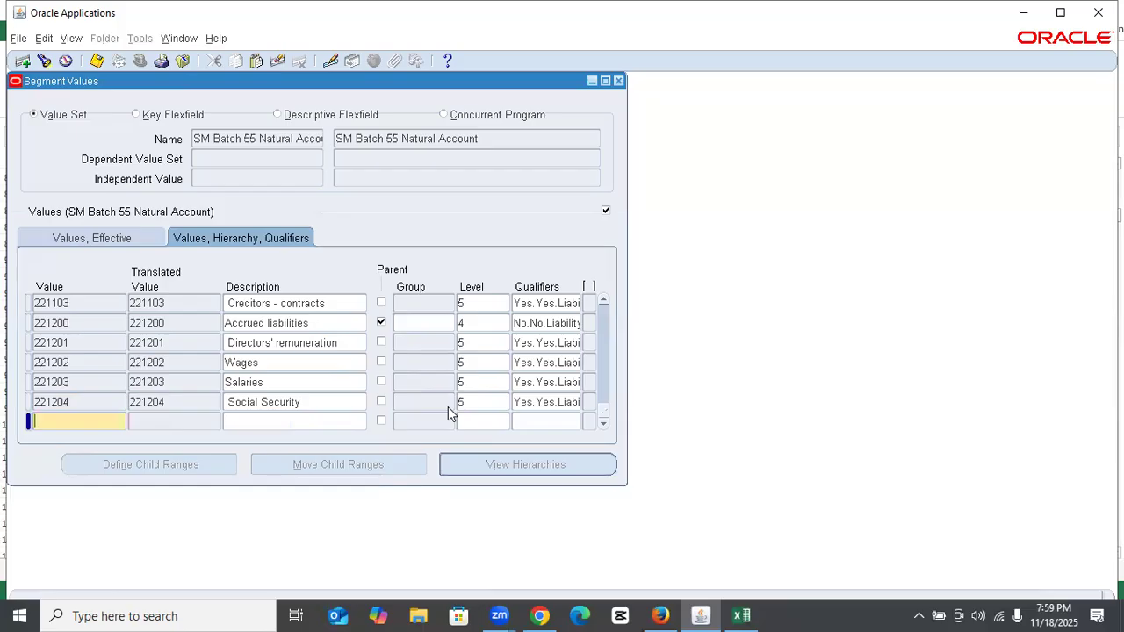
Add value 221300 as a parent, with the description Advances from cell D115 of the Excel workbook
click(741, 616)
scroll(529, 394, down, 7)
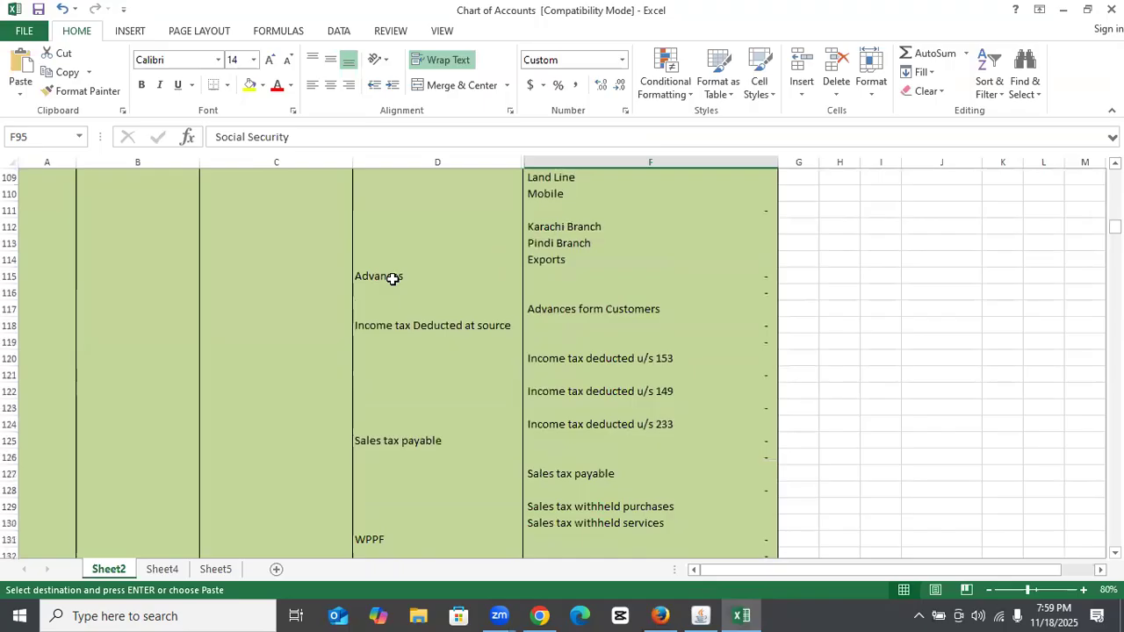
click(392, 278)
key(ctrl+c)
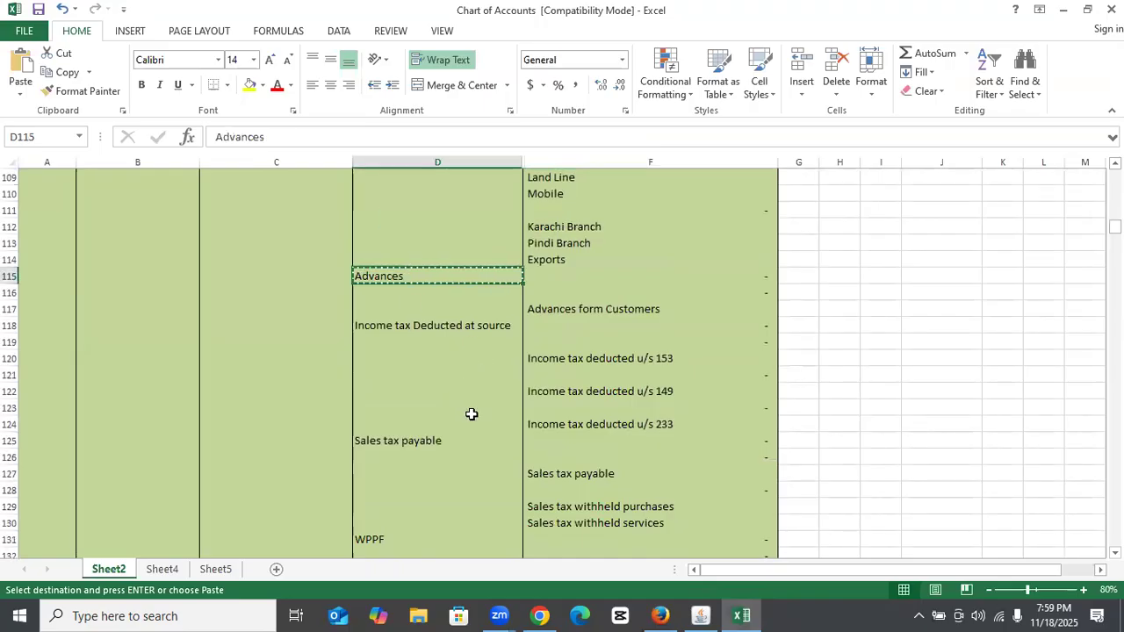
click(703, 615)
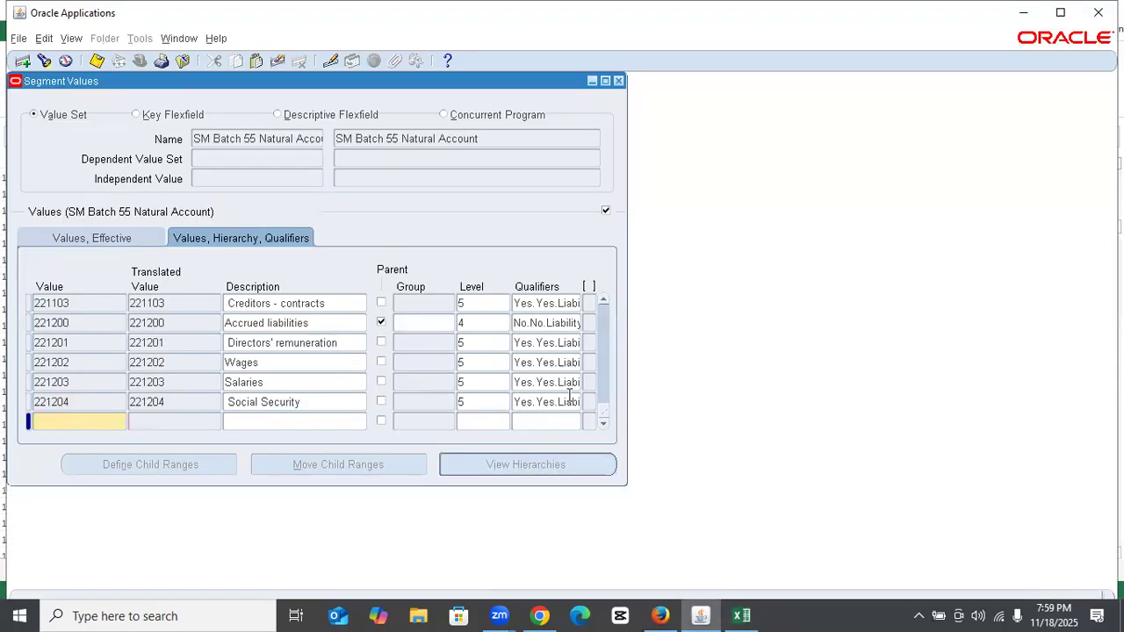
text(221300)
key(Tab)
text(Advances)
click(382, 422)
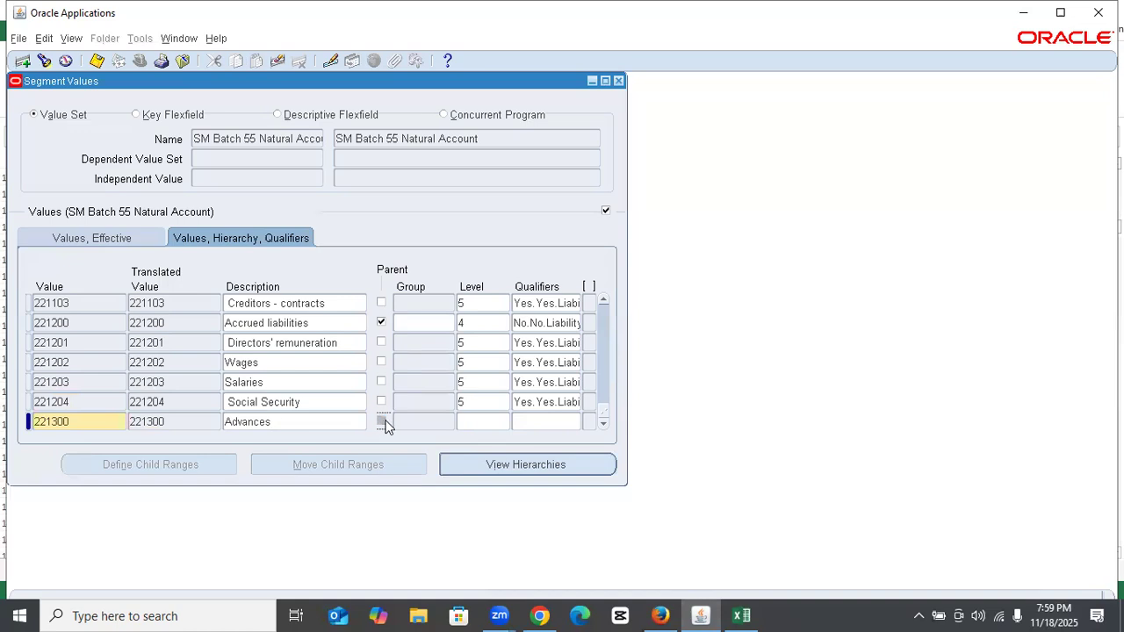
Give value 221300 level 4, disallow budgeting and posting, set its account type to Liability, and save the record
click(463, 421)
text(4)
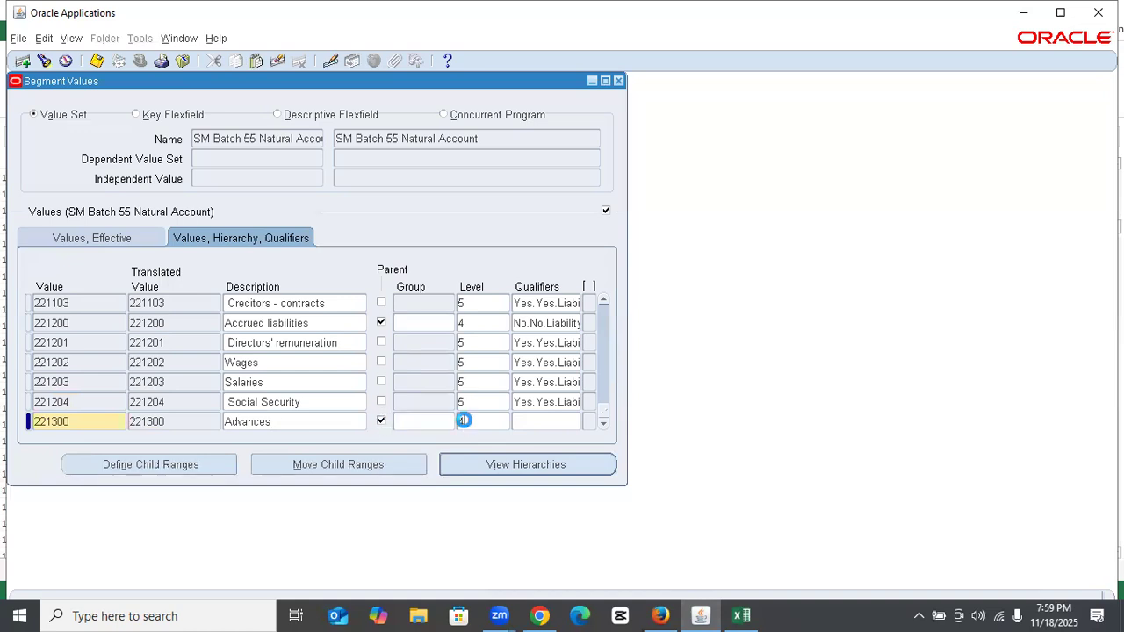
key(Tab)
text(n)
key(Tab)
text(n)
key(Tab)
text(l)
click(467, 415)
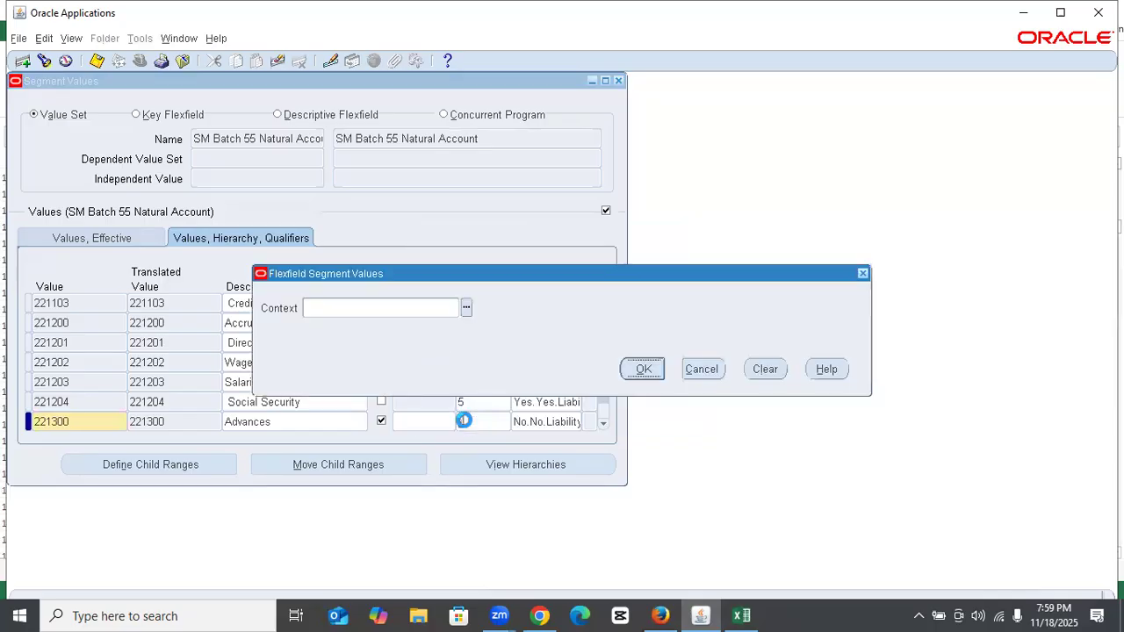
key(Return)
click(755, 173)
click(130, 393)
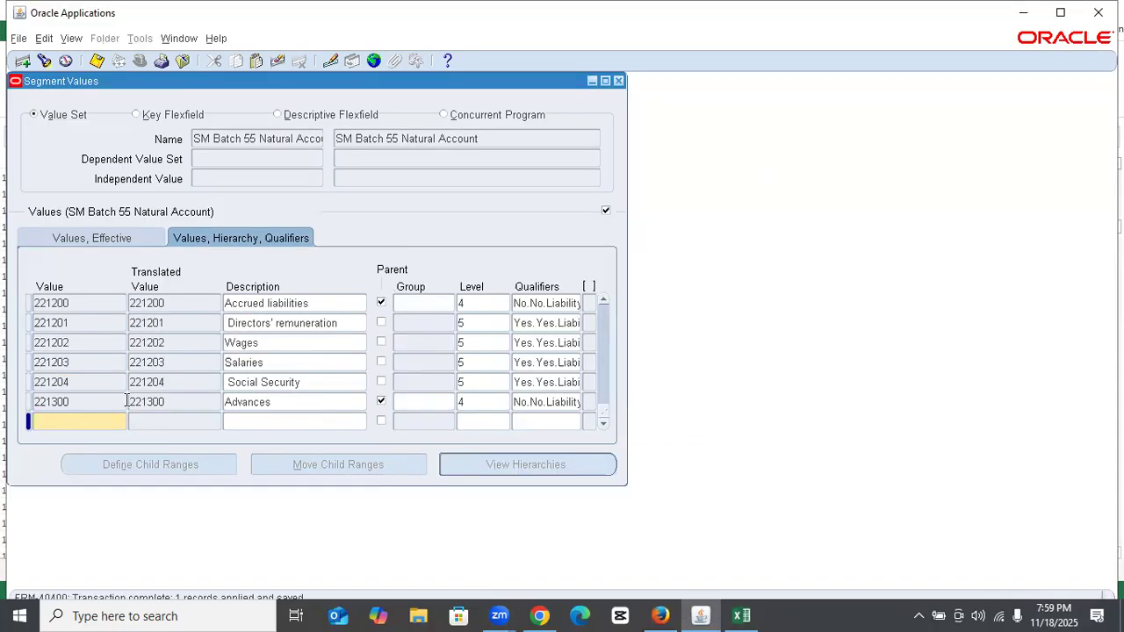
Duplicate the Advances record as value 221301, with the description Advances form Customers copied from cell F117 of the Excel workbook
key(shift+F6)
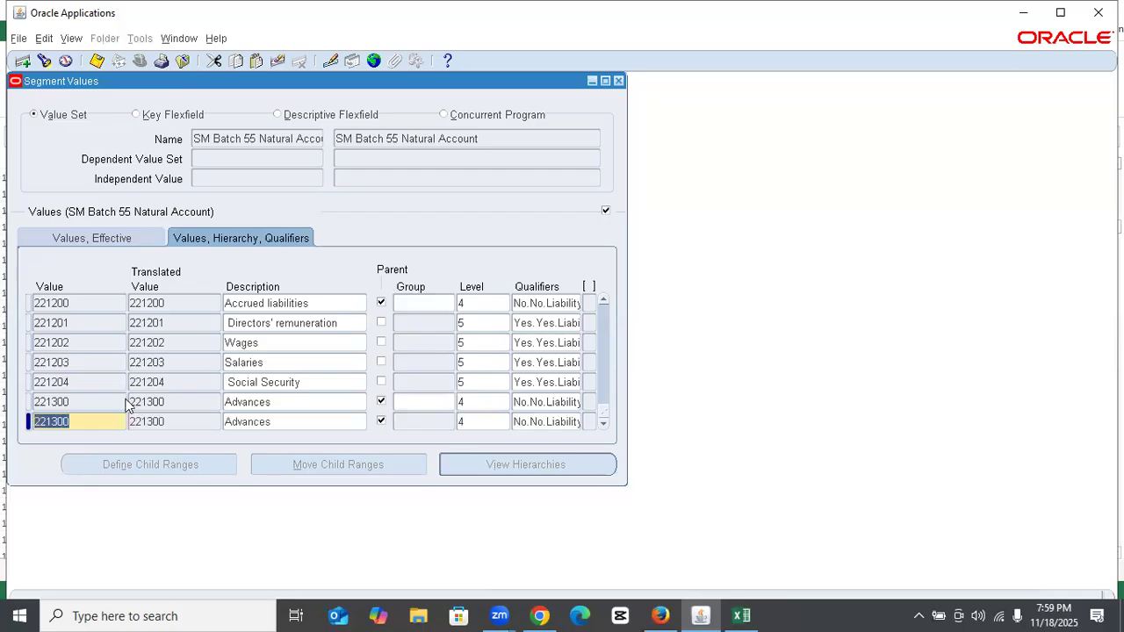
text(221301)
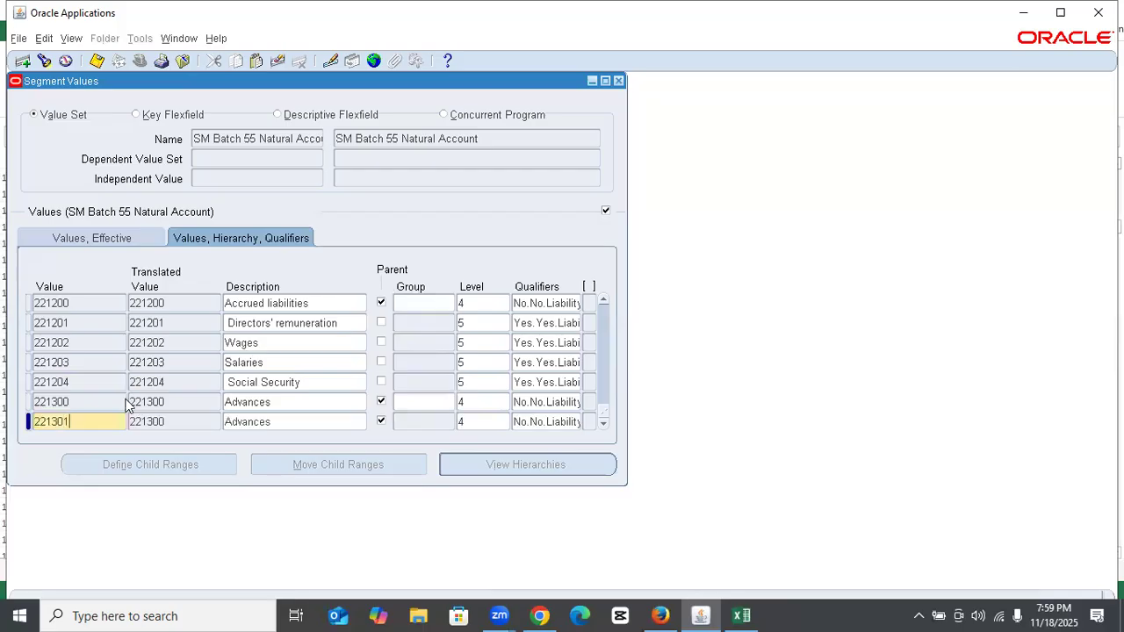
key(Tab)
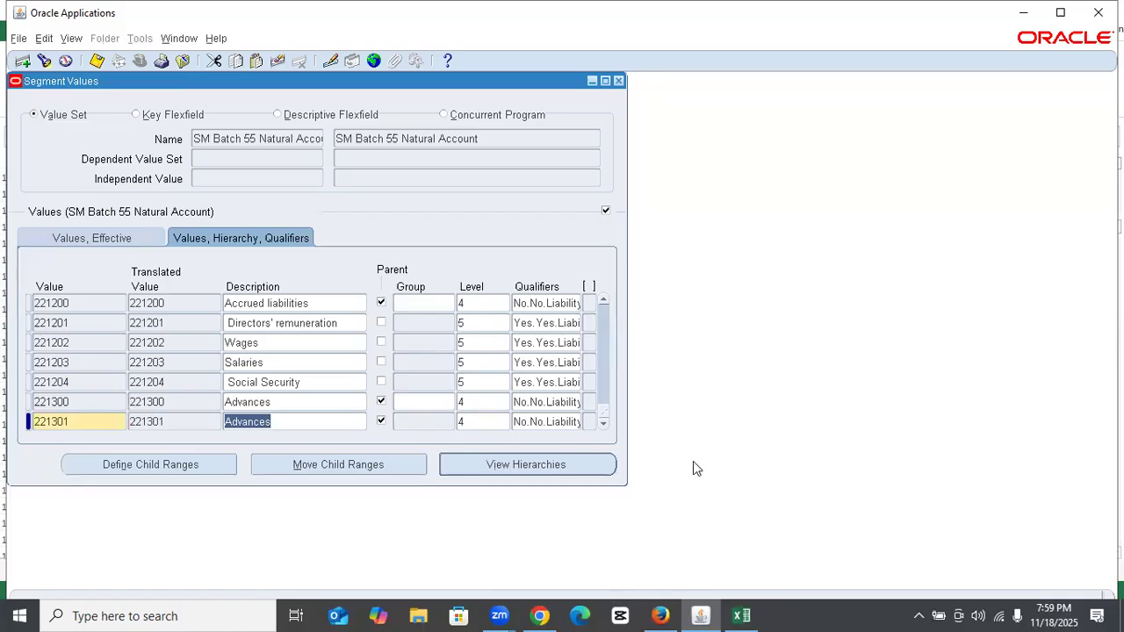
key(alt+Tab)
key(alt+Tab)
key(ctrl+v)
Clear the parent flag of value 221301, set level 5, allow budgeting and posting, and save the record
click(390, 421)
key(Tab)
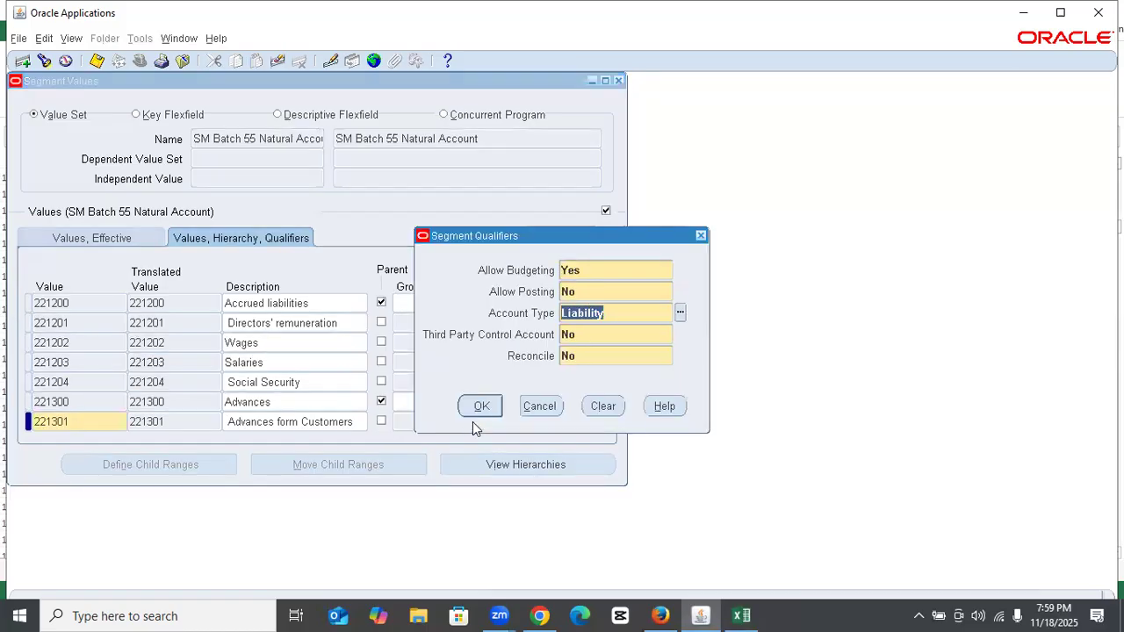
click(584, 293)
text(y)
key(Return)
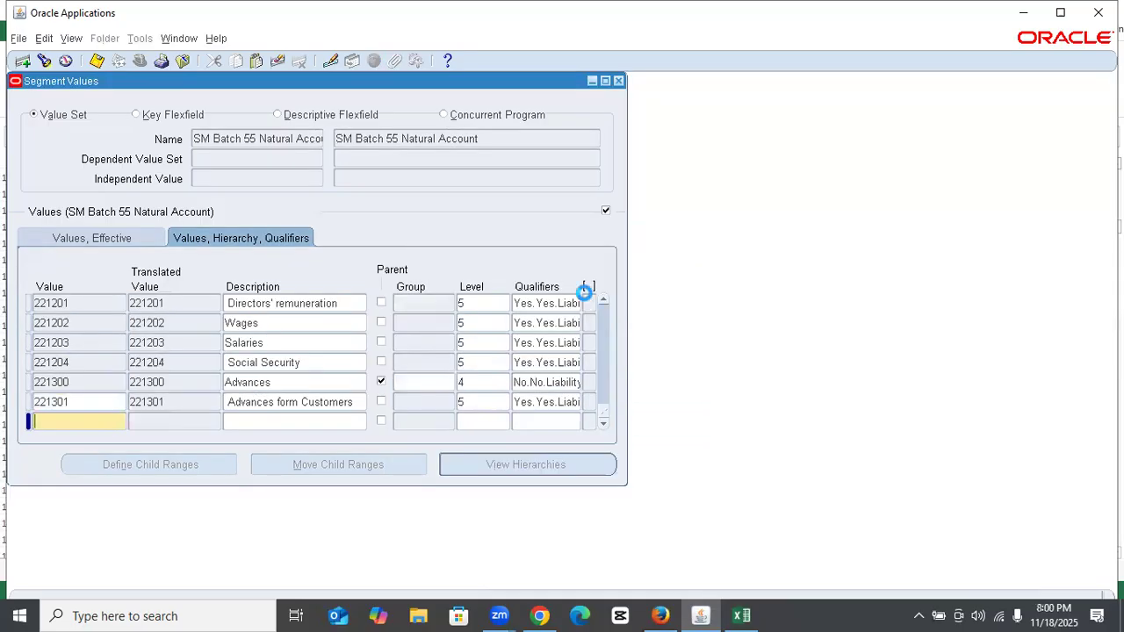
Add value 221400 with the description Income tax Deducted at source, copied from cell D118 of the Excel workbook
click(741, 615)
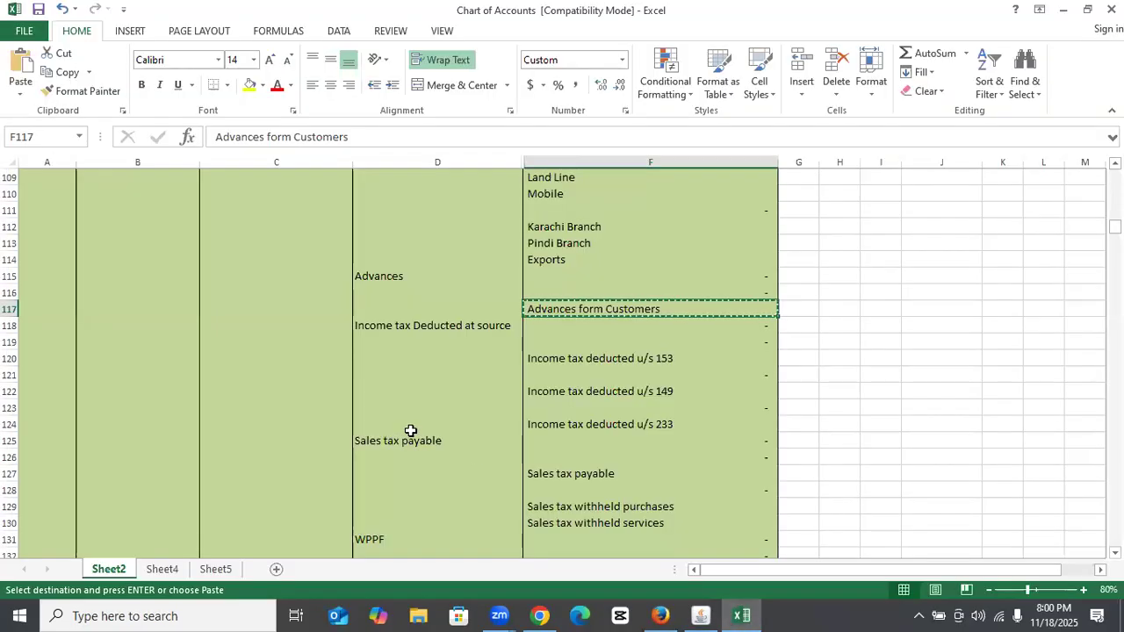
scroll(392, 381, down, 2)
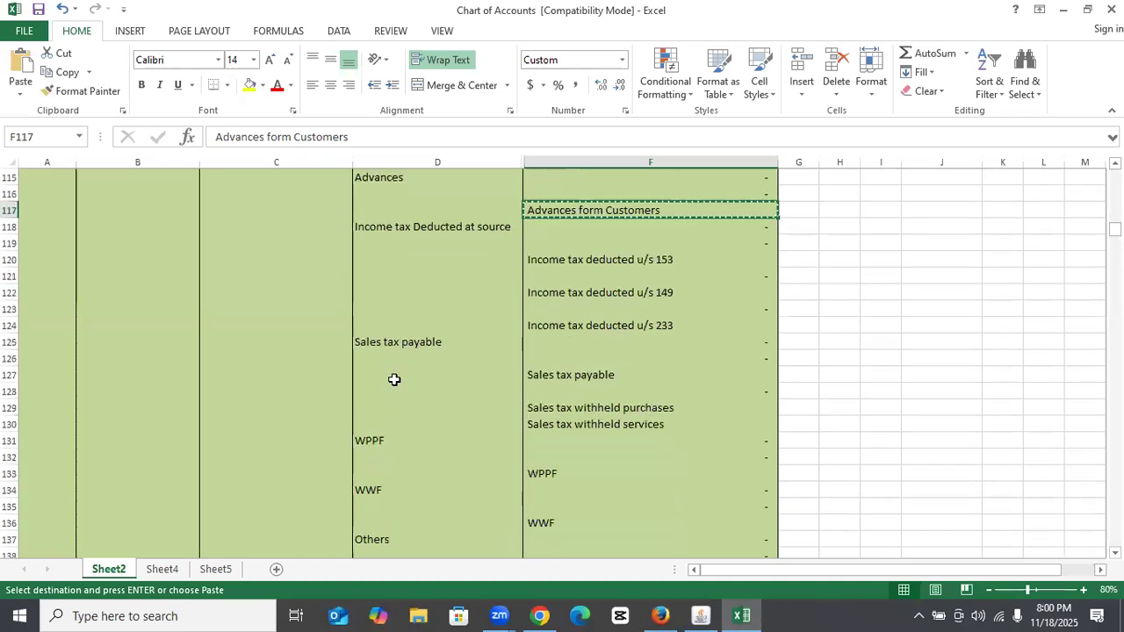
click(412, 230)
key(ctrl+c)
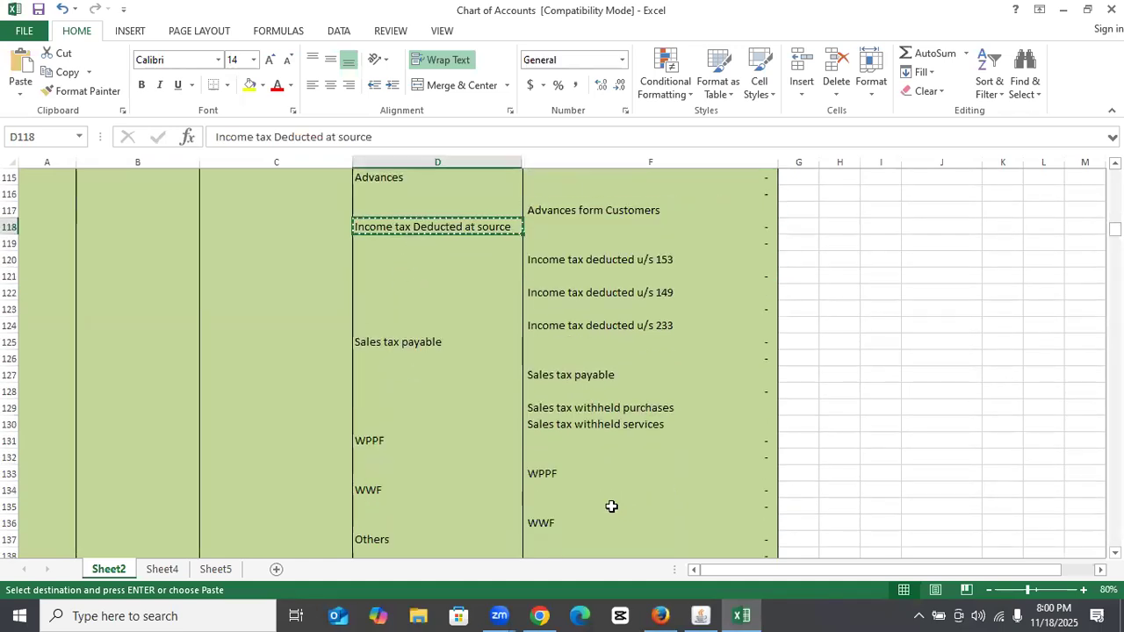
click(701, 615)
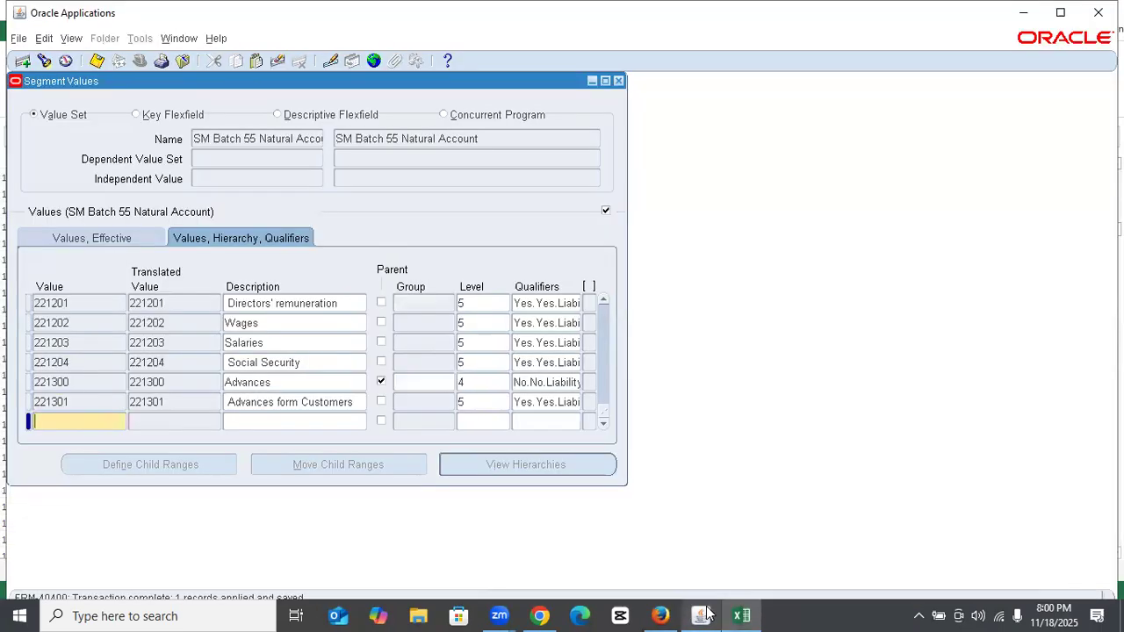
text(2214)
click(355, 423)
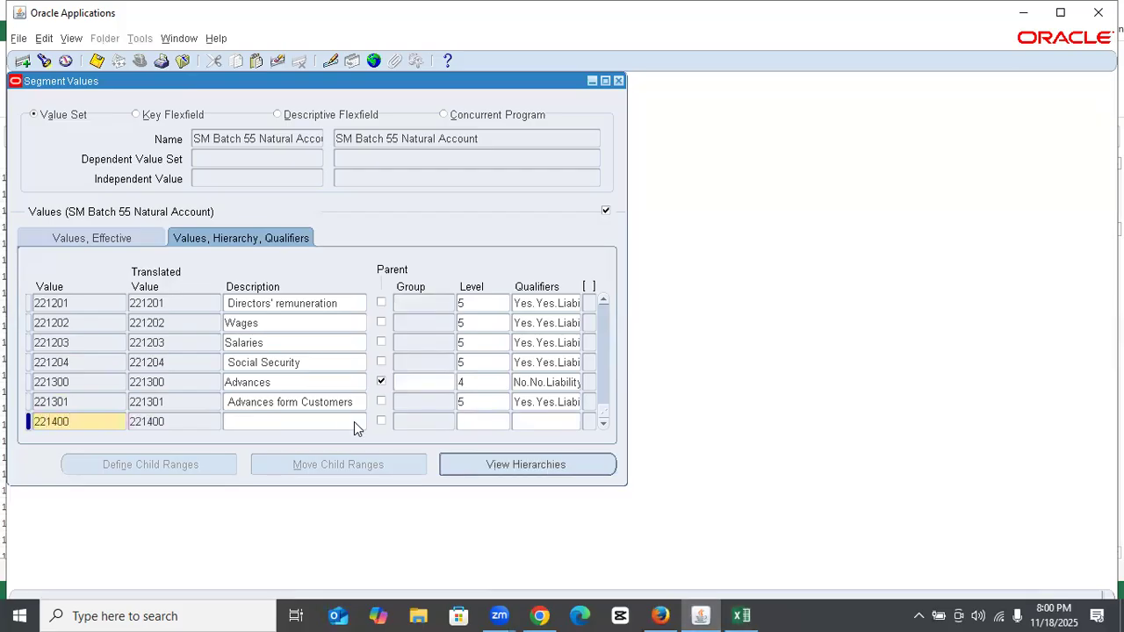
key(ctrl+v)
Mark value 221400 as a level 4 parent, disallow budgeting and posting, set its account type to Liability, and save it
click(380, 422)
click(466, 422)
text(N)
key(Tab)
text(N)
key(Tab)
text(L)
click(467, 414)
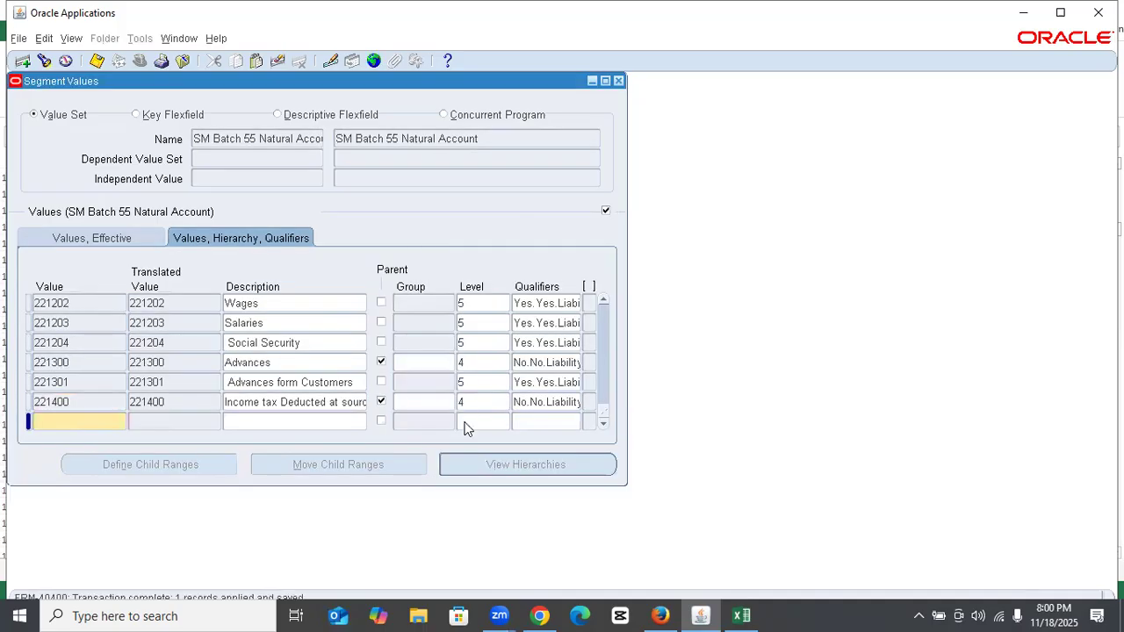
Duplicate the 221400 record as value 221401 at level 5, with the description Income tax deducted u/s 153 from Excel cell F120
key(shift+F6)
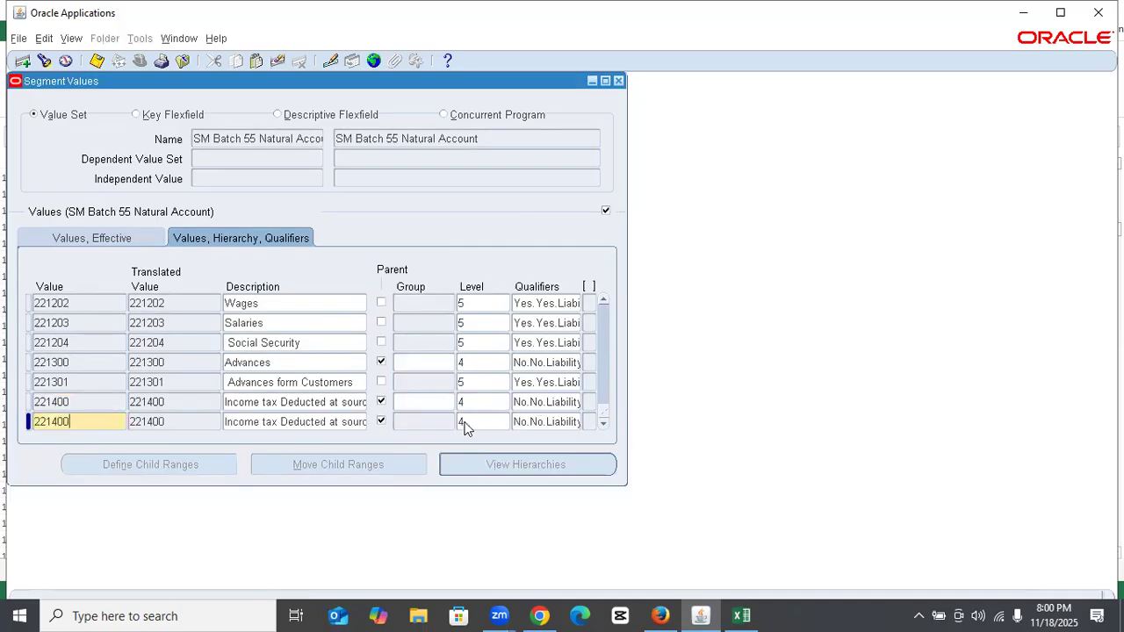
key(BackSpace)
text(1)
key(Tab)
click(742, 615)
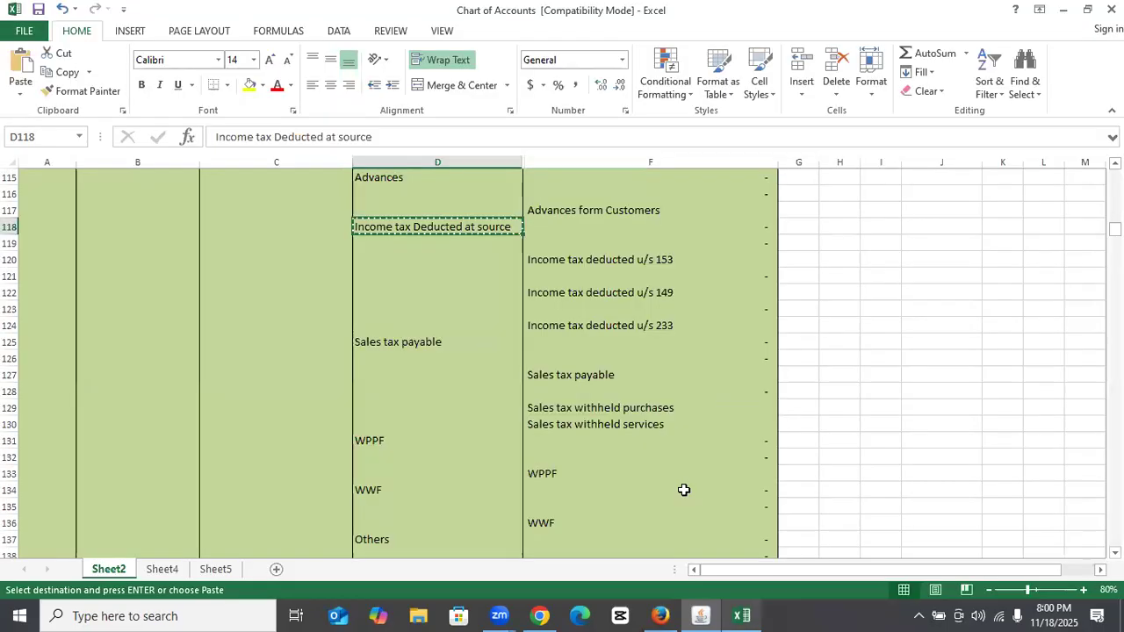
click(580, 260)
key(ctrl+c)
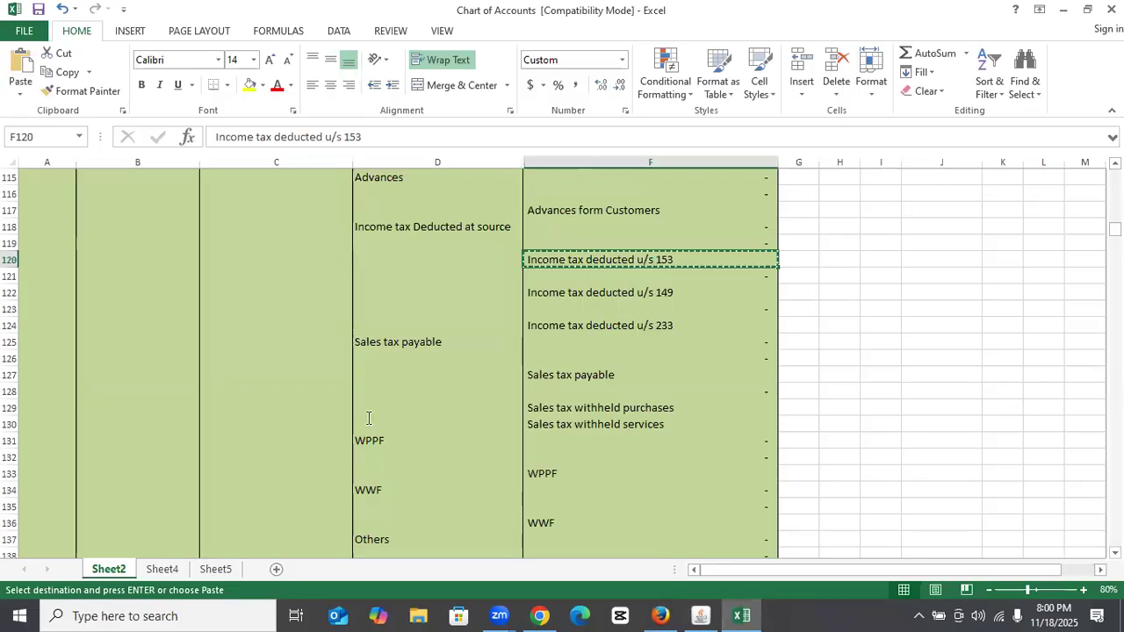
key(alt+Tab)
click(465, 421)
key(ctrl+v)
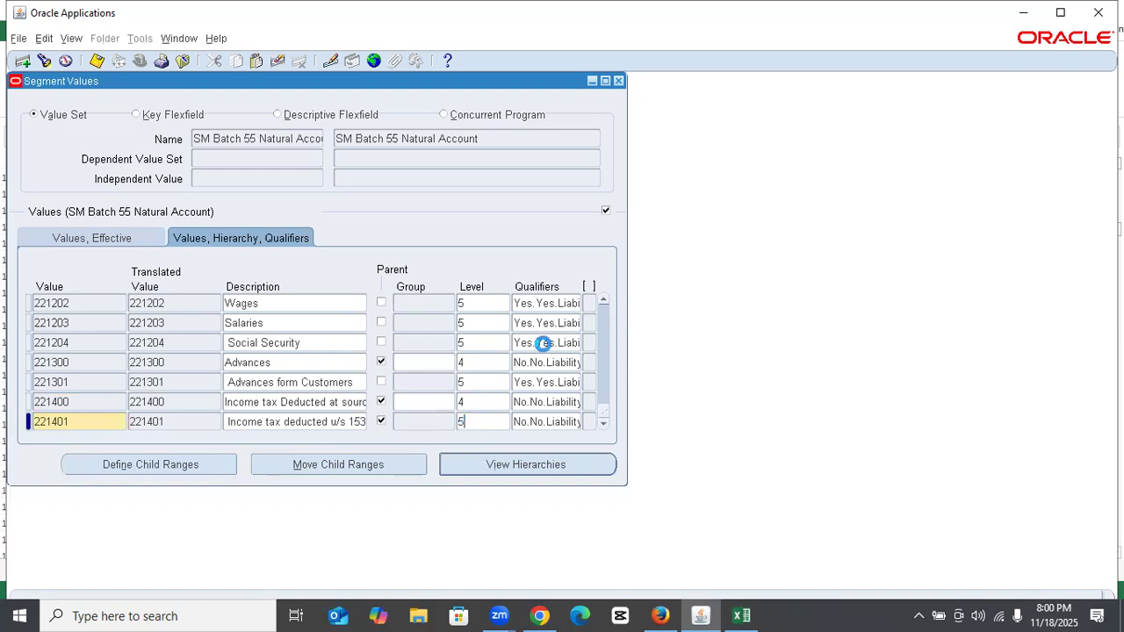
Allow budgeting and posting for value 221401, clear its parent flag, and save the record
key(Tab)
text(y)
key(Tab)
text(y)
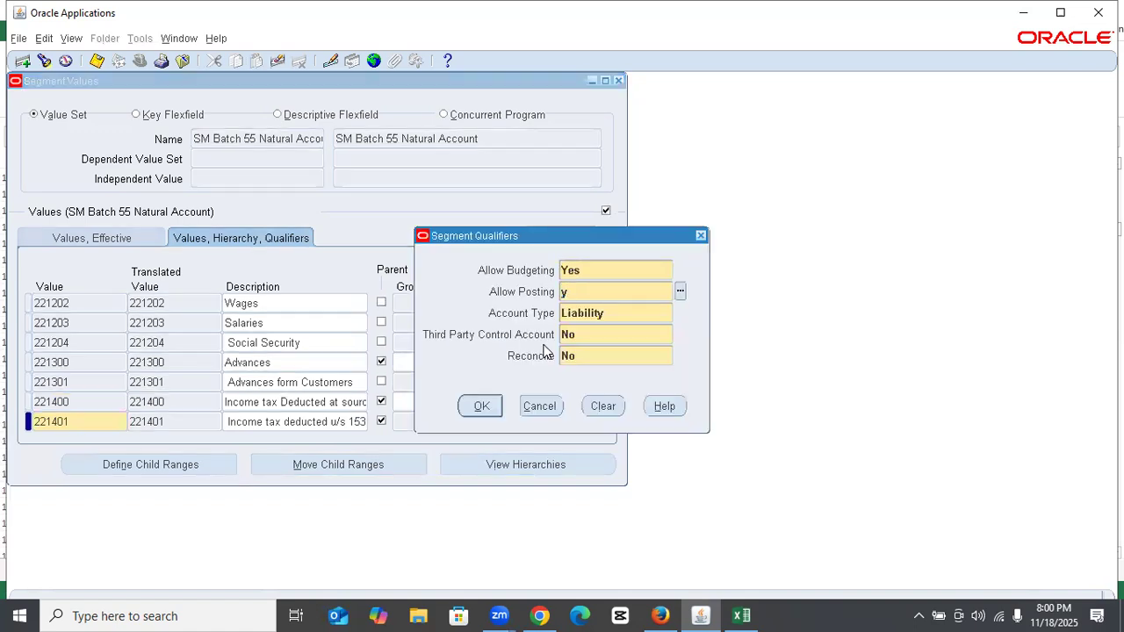
key(Return)
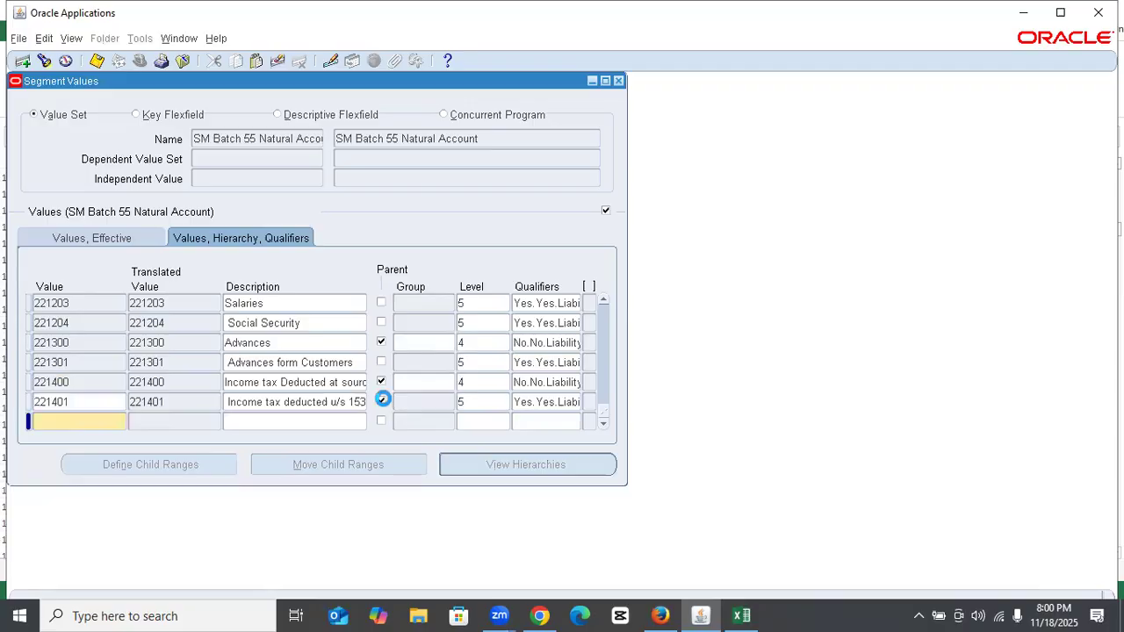
key(Up)
key(ctrl+s)
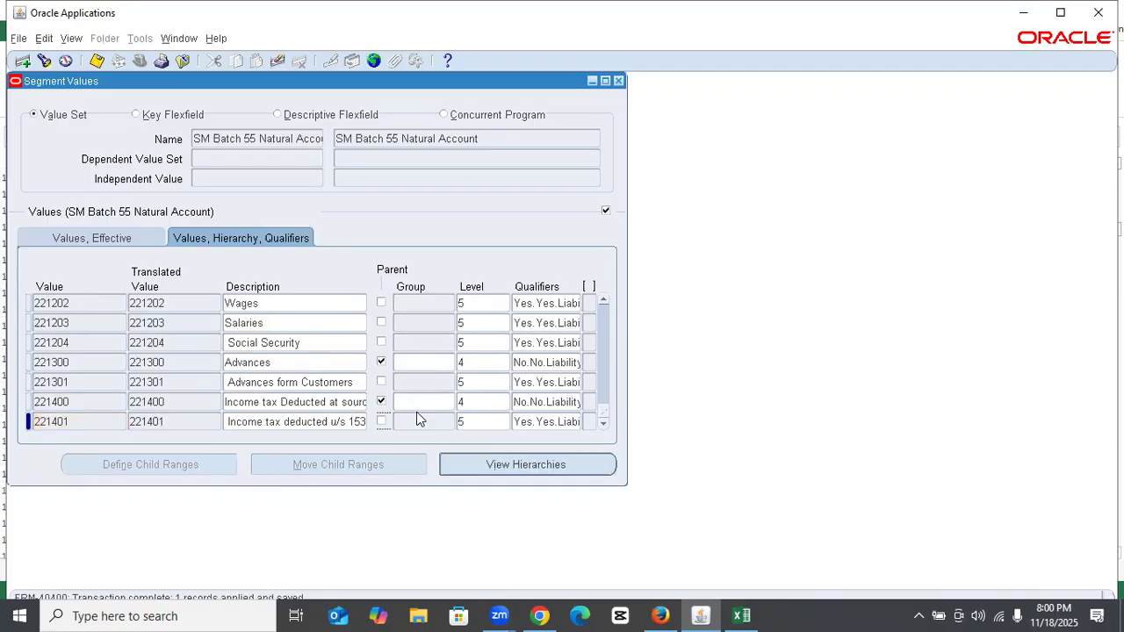
Duplicate the 221401 record as value 221402 with the description Income tax deducted u/s 149, and save it
key(Down)
key(shift+F6)
key(End)
key(BackSpace)
text(2)
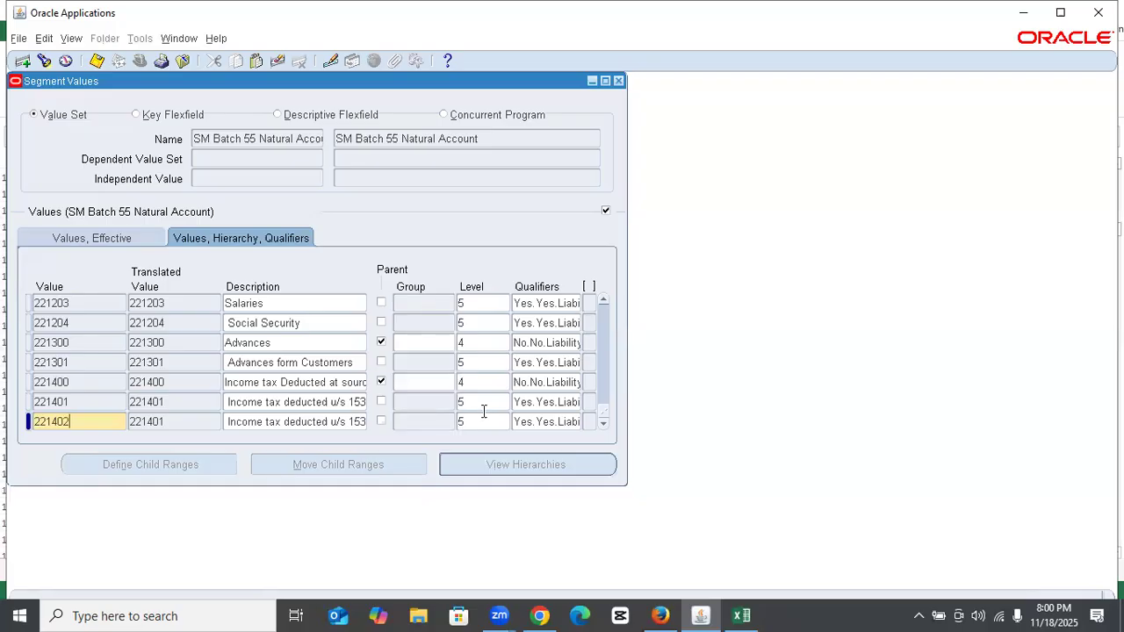
key(Tab)
drag(354, 422, 367, 422)
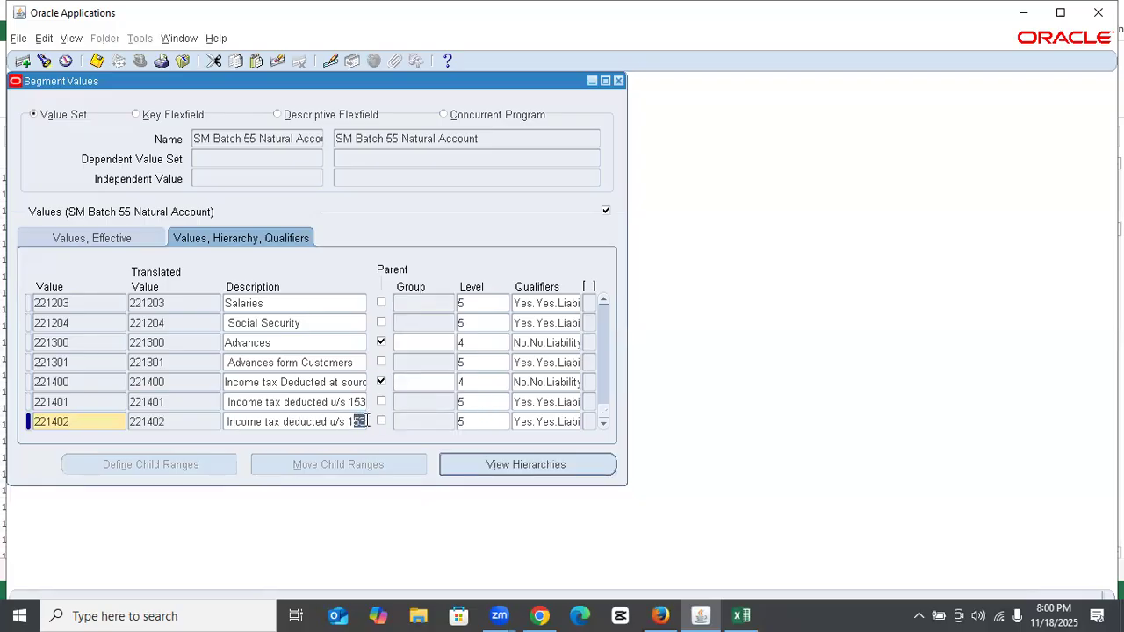
text(49)
key(ctrl+s)
Duplicate the 221402 record as value 221403 with the description Income tax deducted u/s 233 from the Excel workbook, and save it
key(Down)
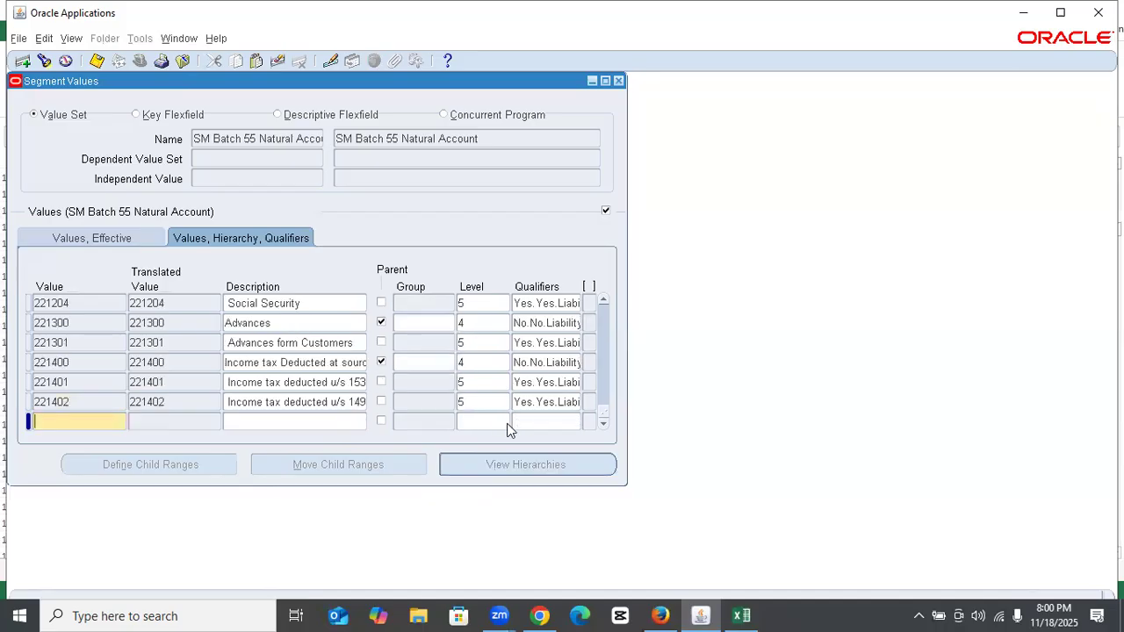
key(shift+F6)
key(End)
key(BackSpace)
text(3)
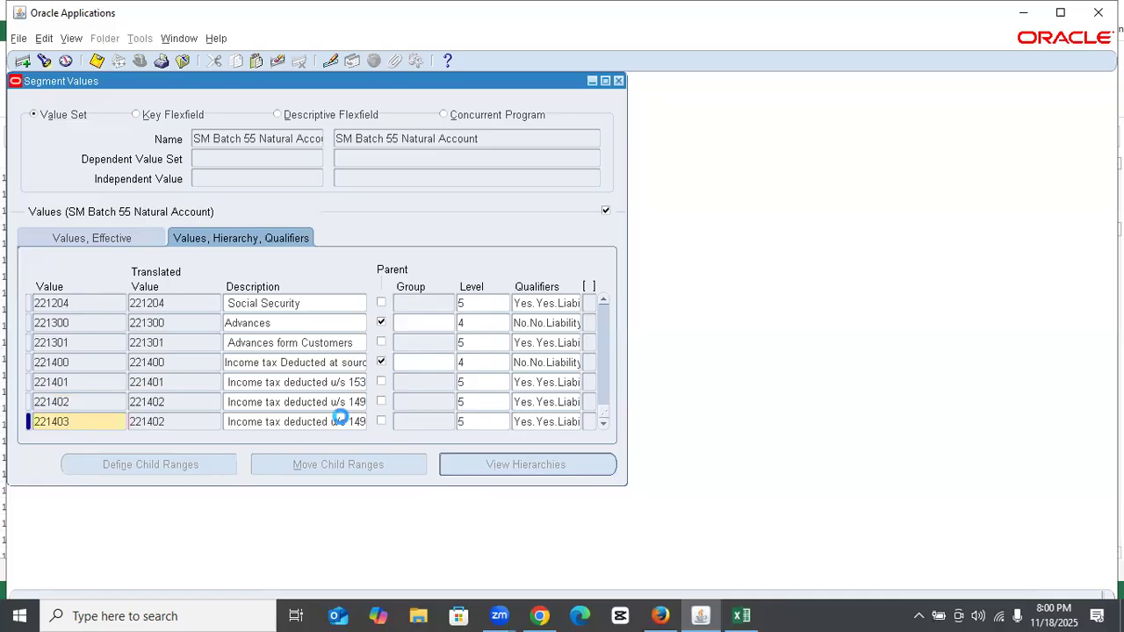
key(Tab)
click(736, 613)
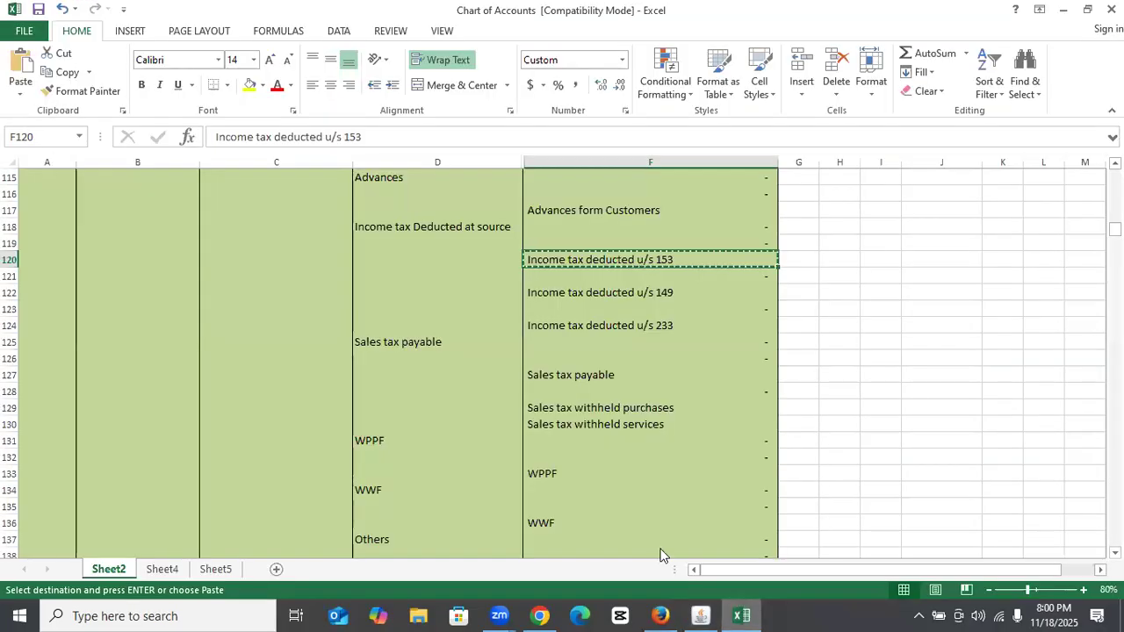
key(alt+Tab)
key(End)
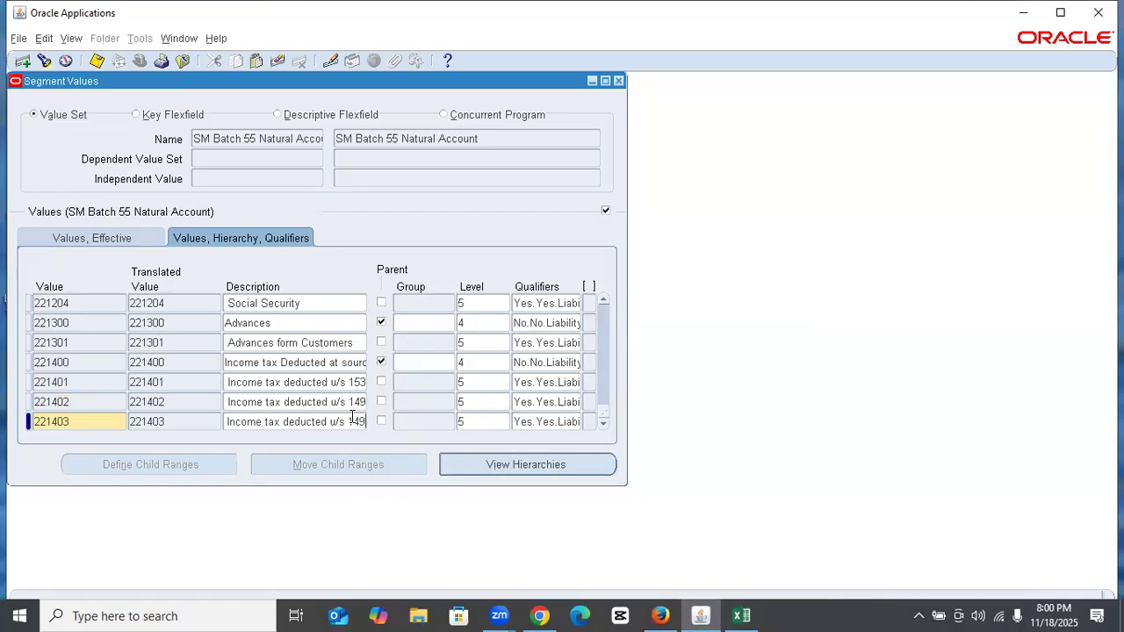
key(BackSpace)
key(BackSpace)
key(BackSpace)
text(233)
key(ctrl+s)
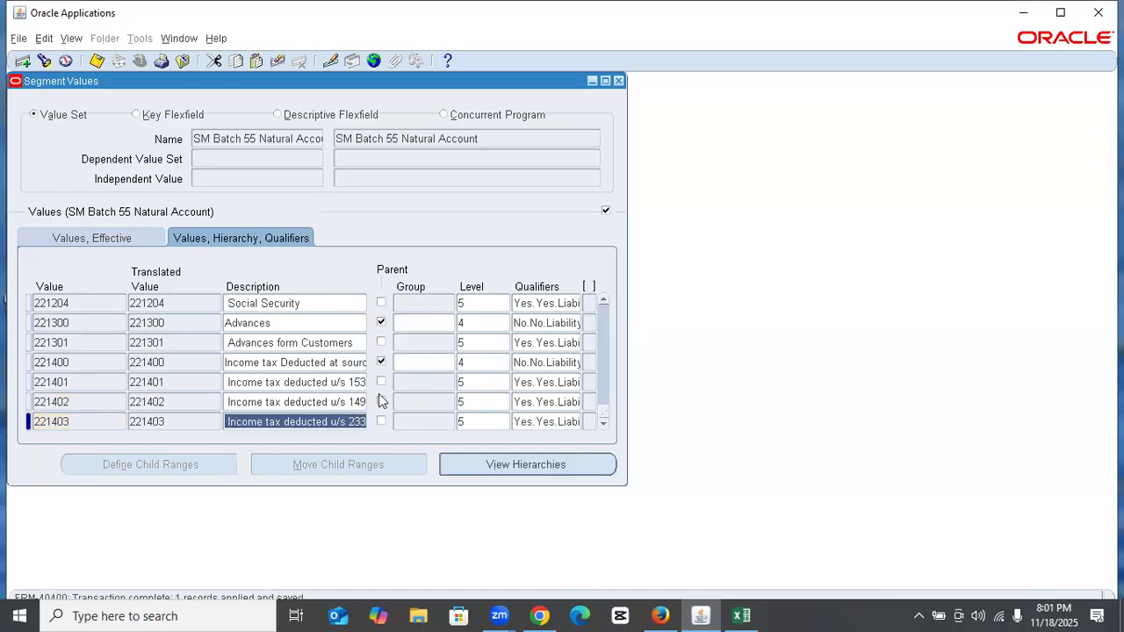
Add value 221500 with the description Sales tax payable, copied from cell D125 of the Excel workbook
key(Down)
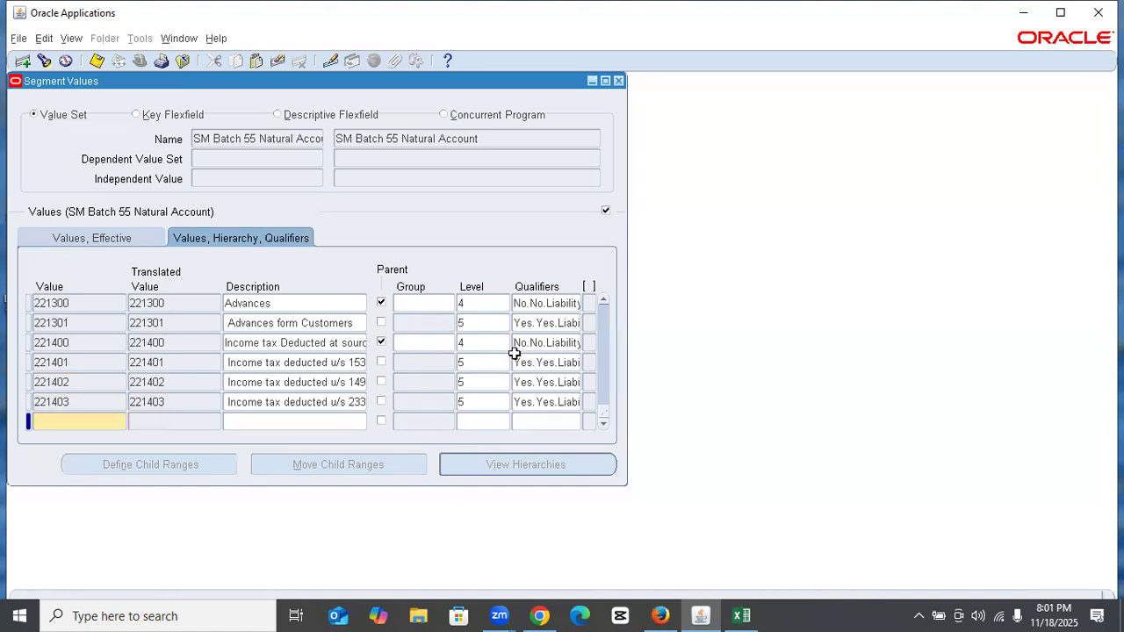
key(alt+Tab)
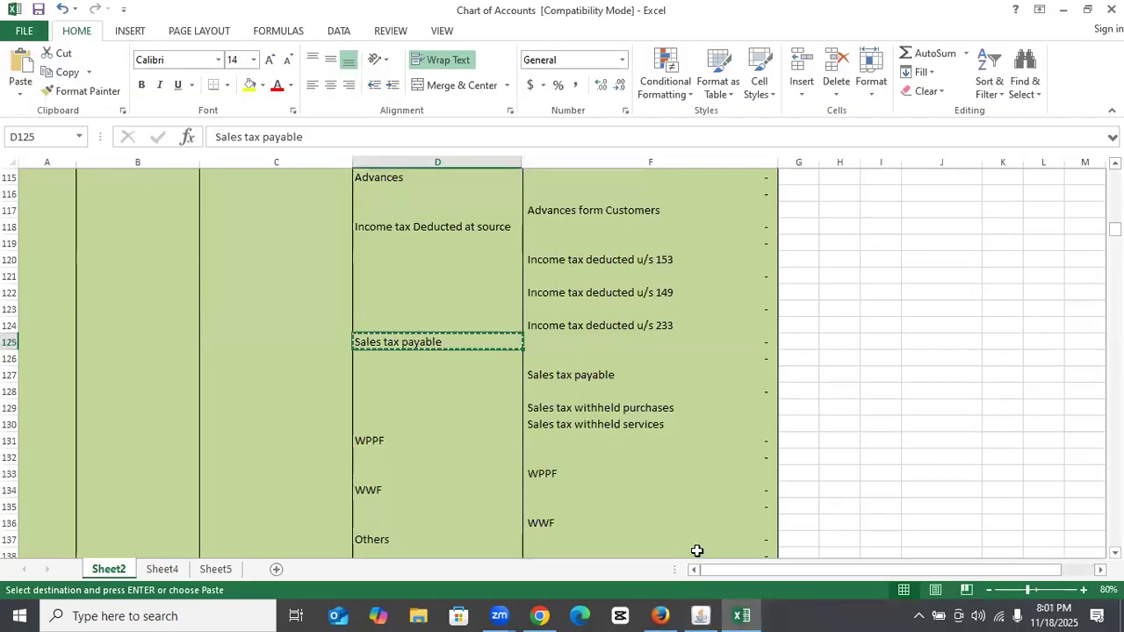
click(700, 616)
text(221500)
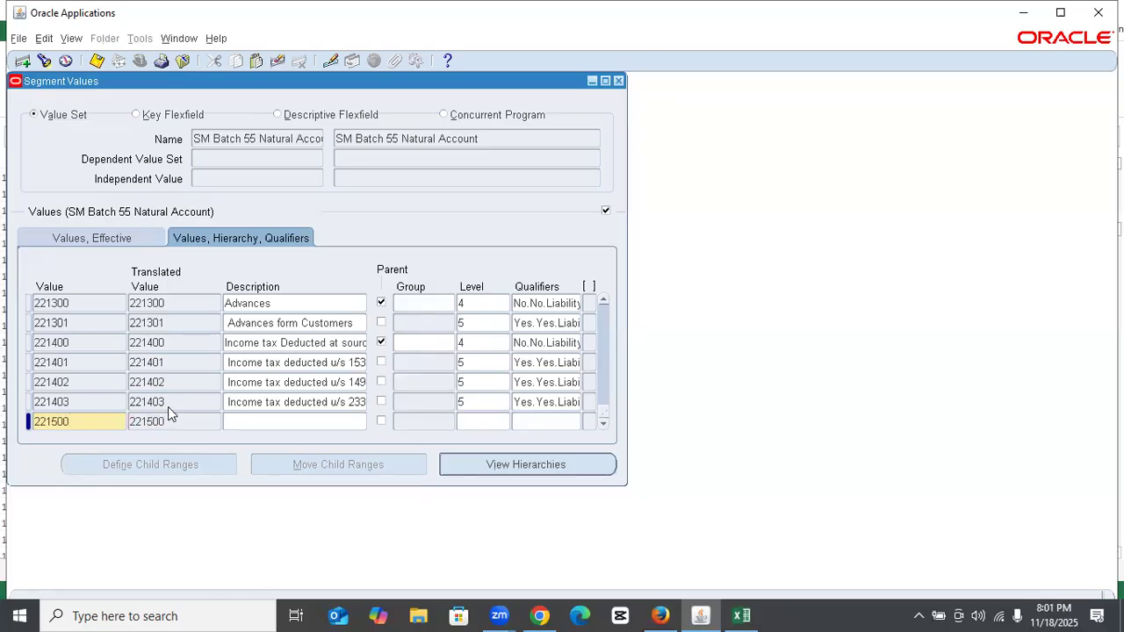
key(ctrl+v)
Mark value 221500 as a level 4 parent, disallow budgeting and posting, set its account type to Liability, and save it
click(381, 420)
click(476, 422)
text(4)
key(Tab)
text(n)
key(Tab)
text(n)
key(Tab)
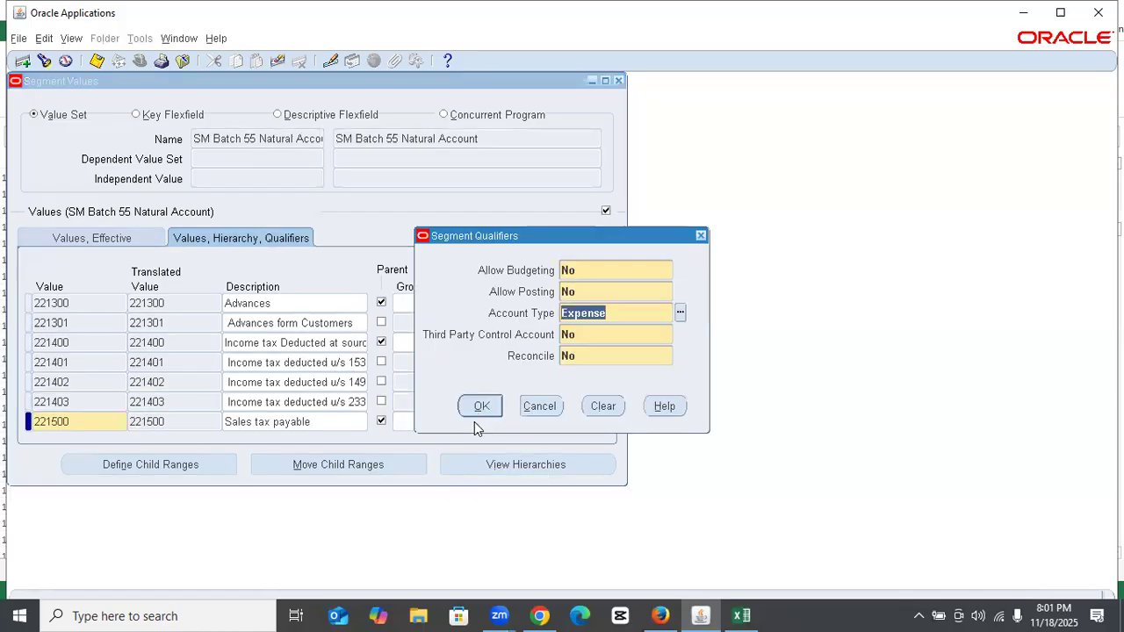
text(I)
click(475, 412)
key(ctrl+s)
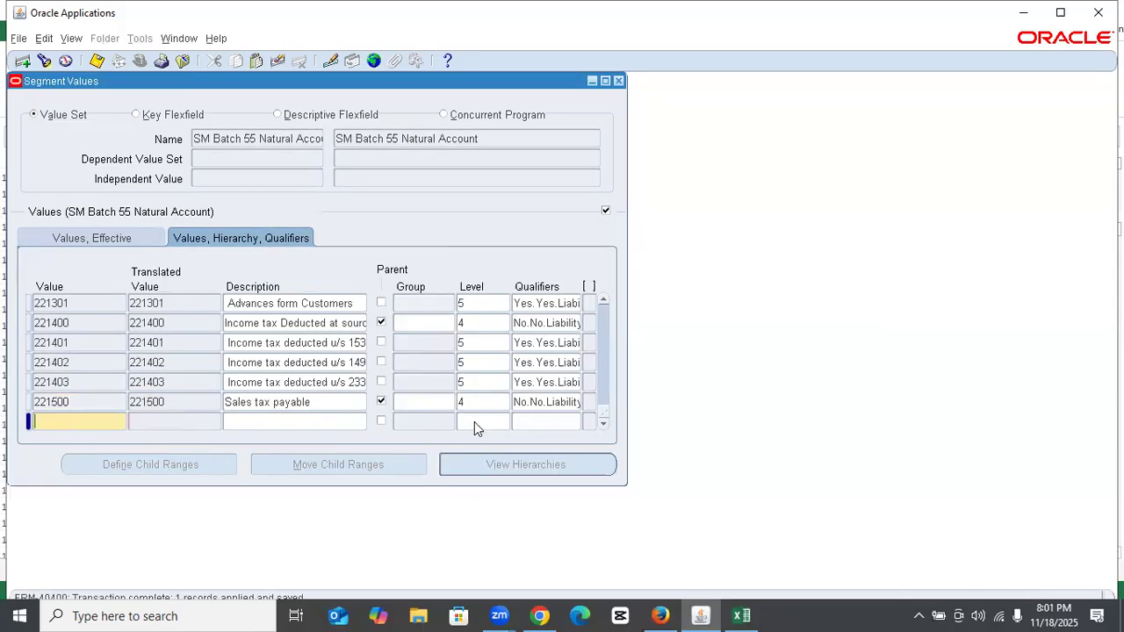
Duplicate the 221500 record as value 221501 with the description Sales tax withheld purchases, copied from cell F129 of the Excel workbook
key(shift+F6)
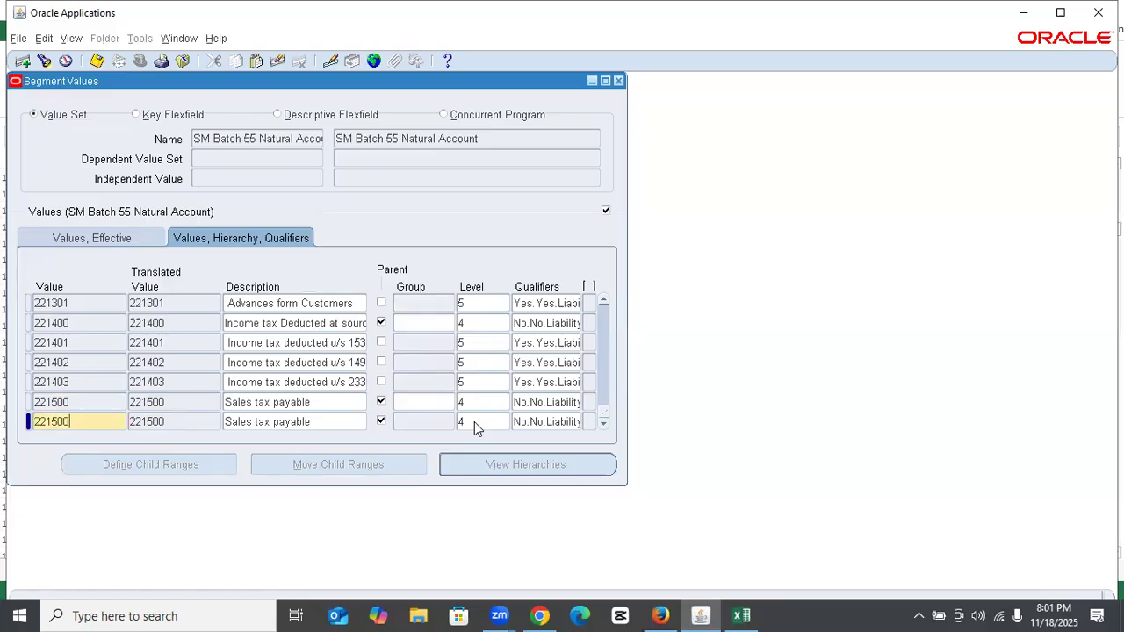
key(Tab)
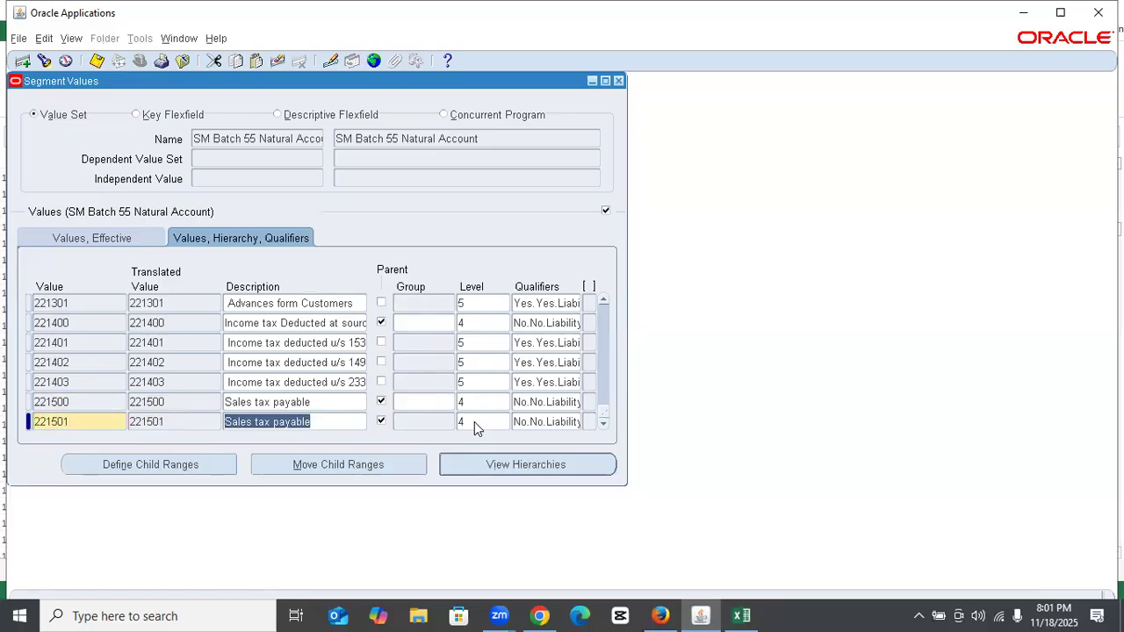
click(742, 615)
click(597, 407)
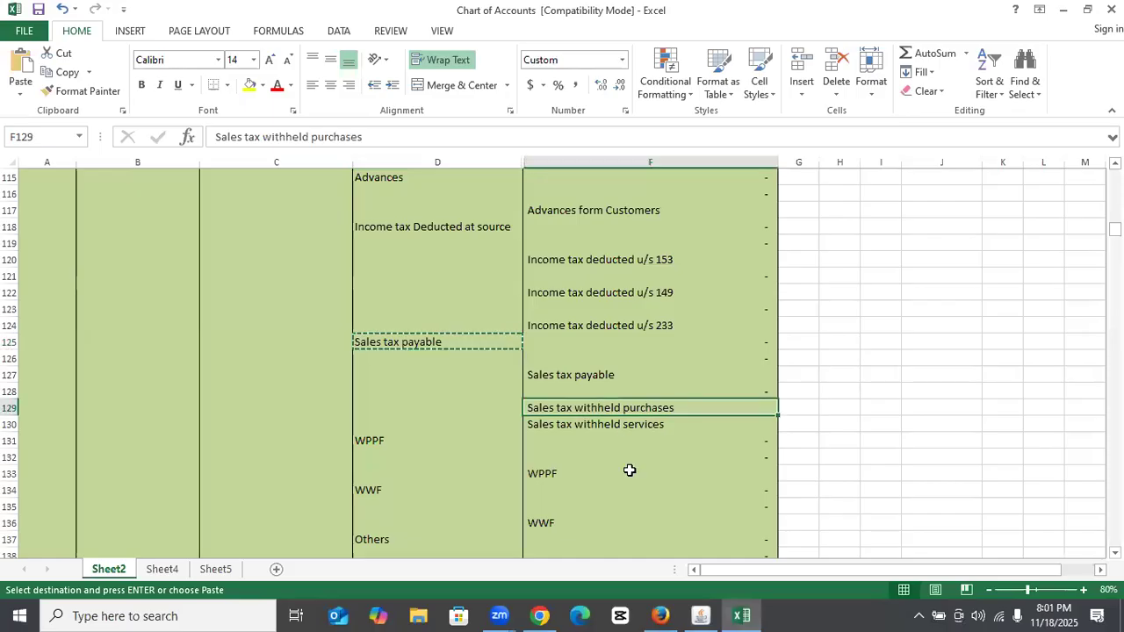
key(ctrl+c)
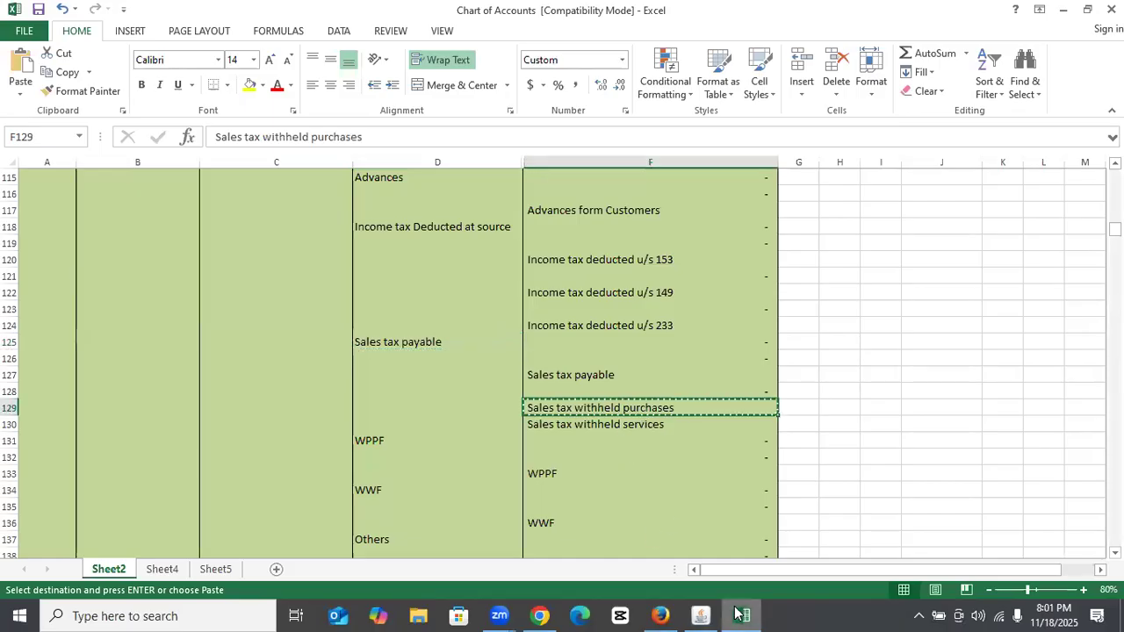
click(701, 616)
key(ctrl+v)
Make value 221501 a non-parent at level 5, allow budgeting and posting, and save it
click(381, 422)
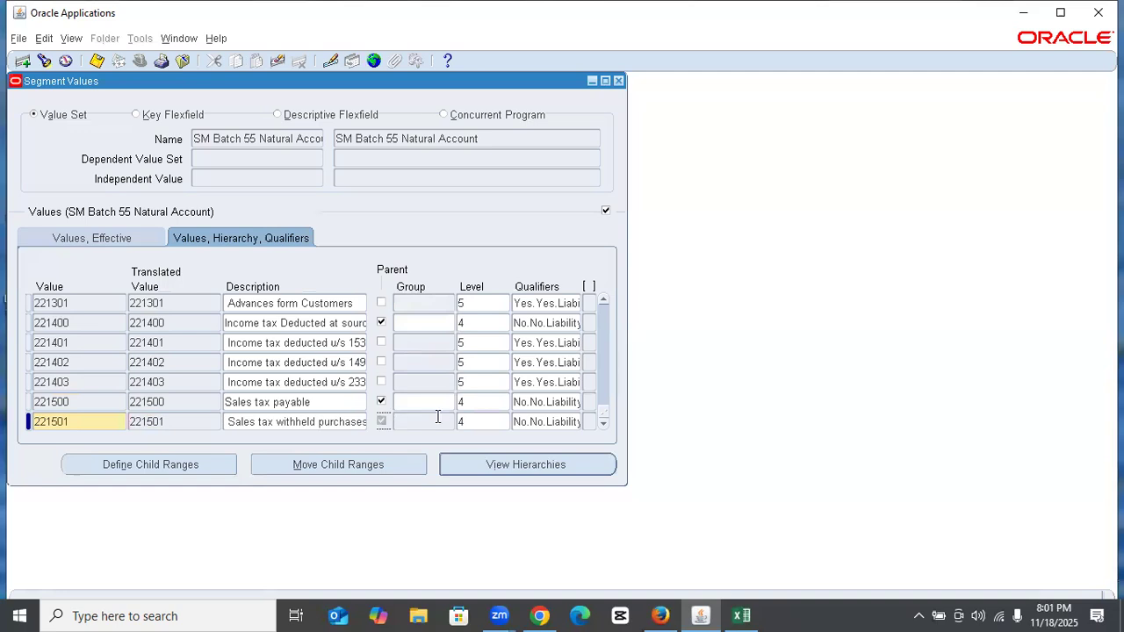
click(478, 421)
key(Tab)
text(y)
key(Tab)
text(y)
click(481, 405)
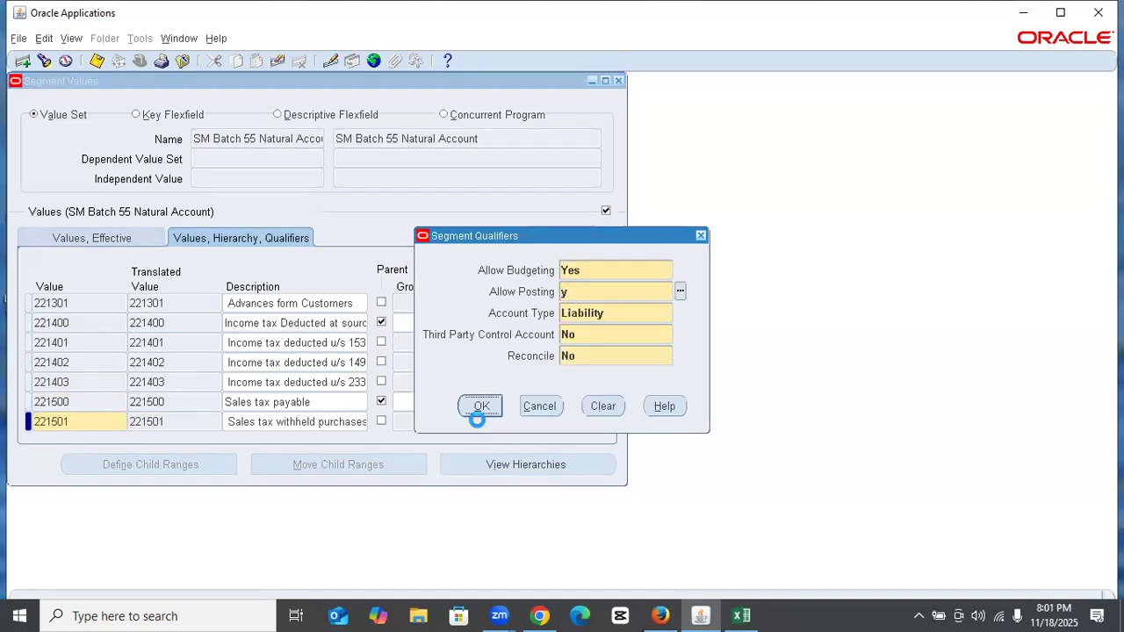
key(ctrl+s)
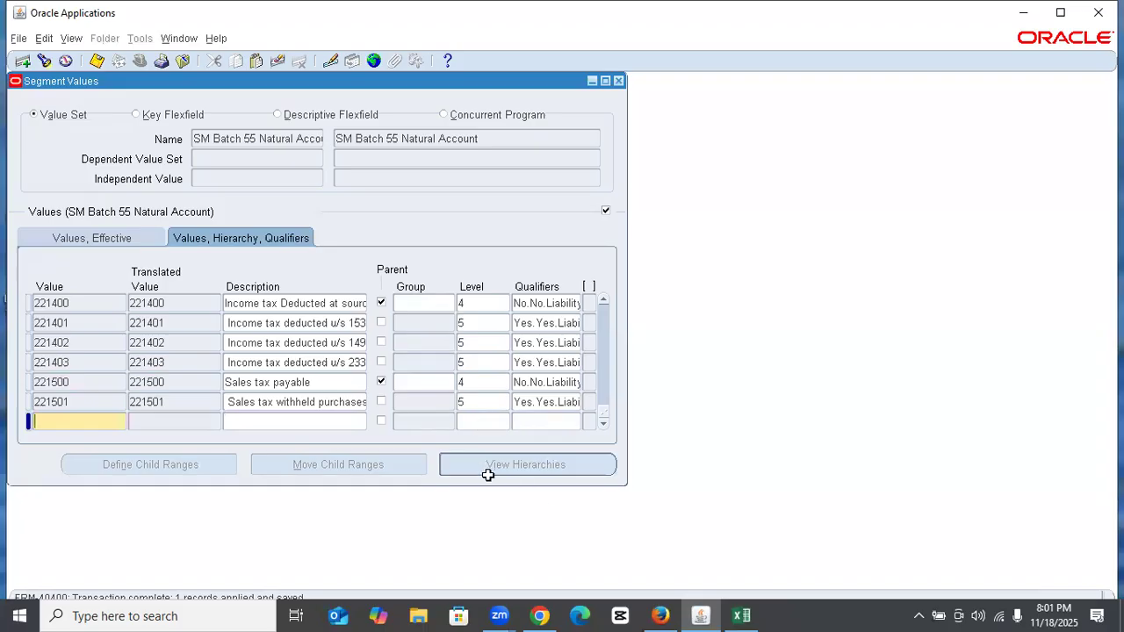
Add value 222000 with the description Markup Accrued on loans, copied from cell C143 of the Excel workbook
key(alt+Tab)
scroll(565, 472, down, 4)
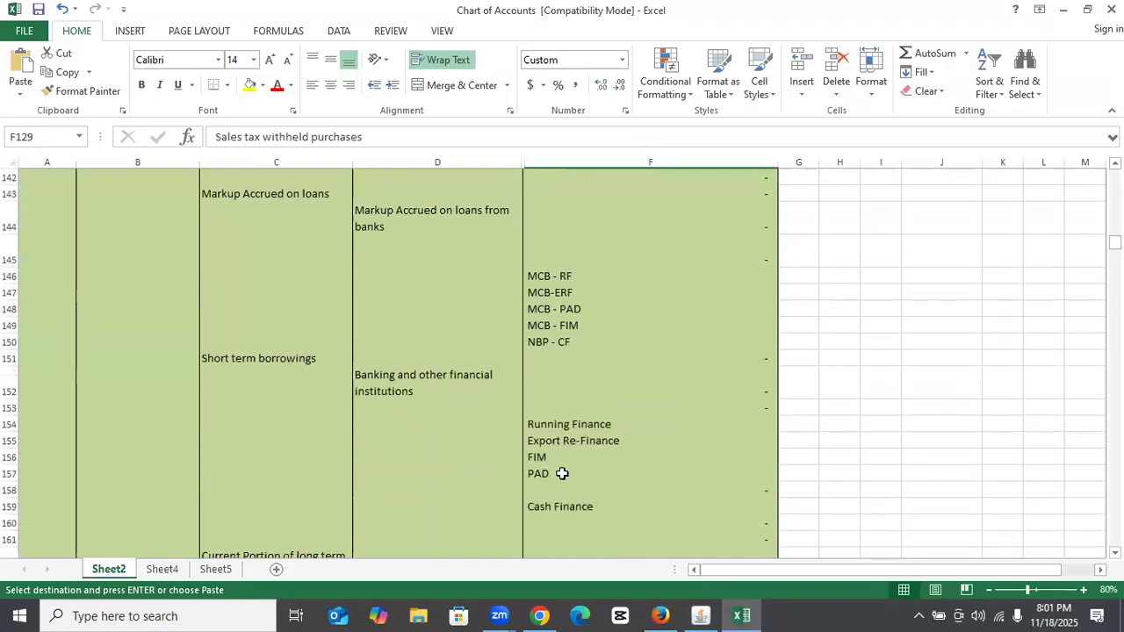
scroll(272, 235, up, 2)
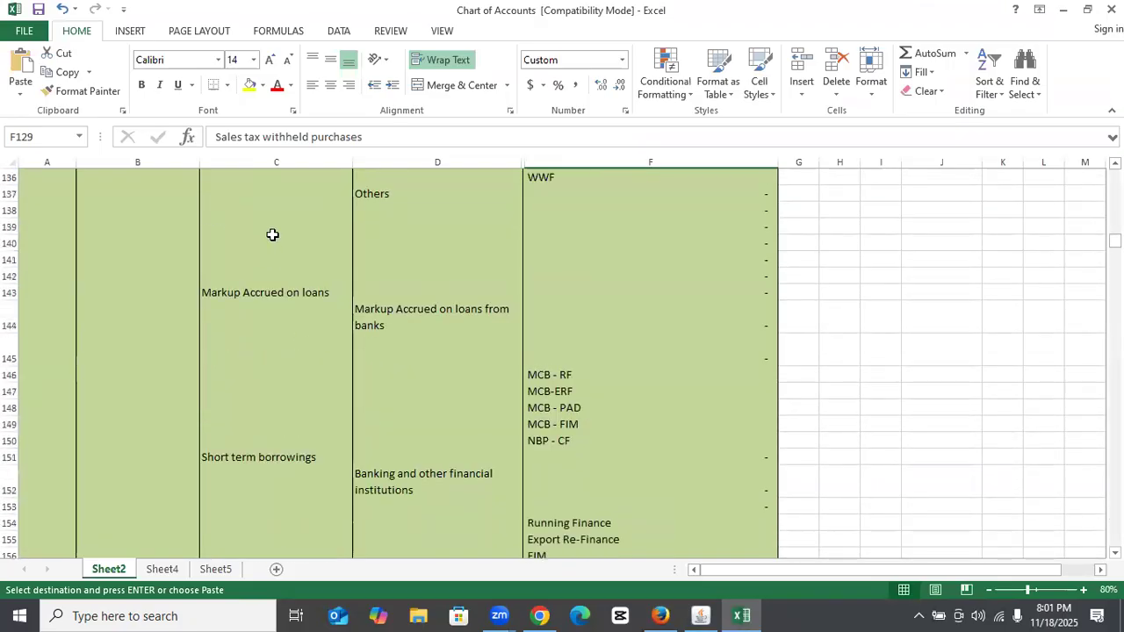
click(269, 292)
key(ctrl+c)
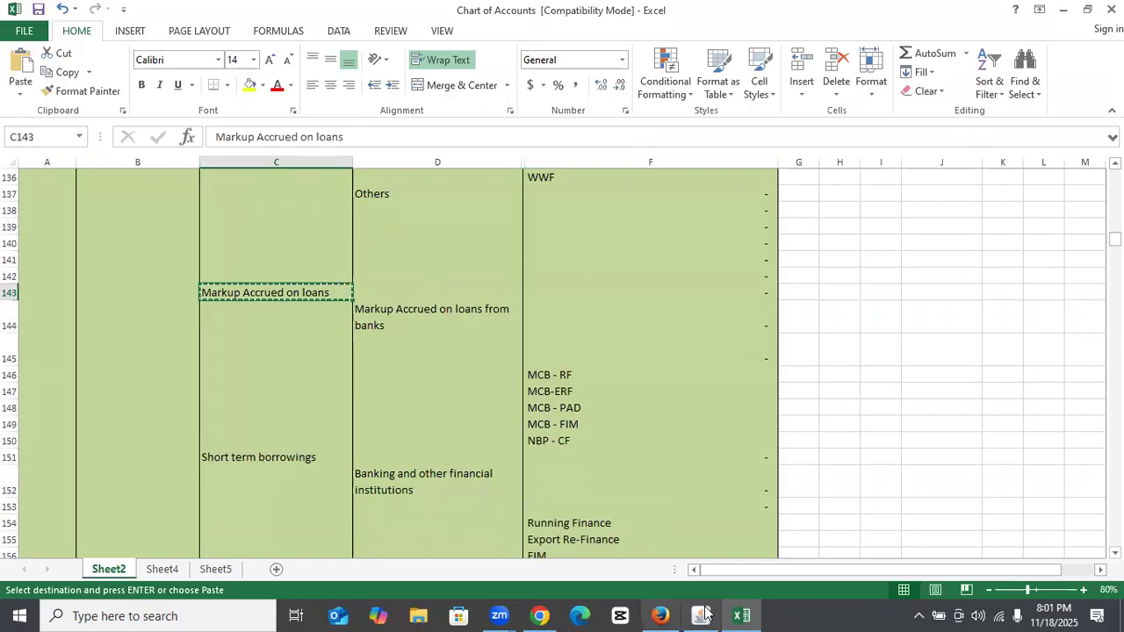
click(701, 615)
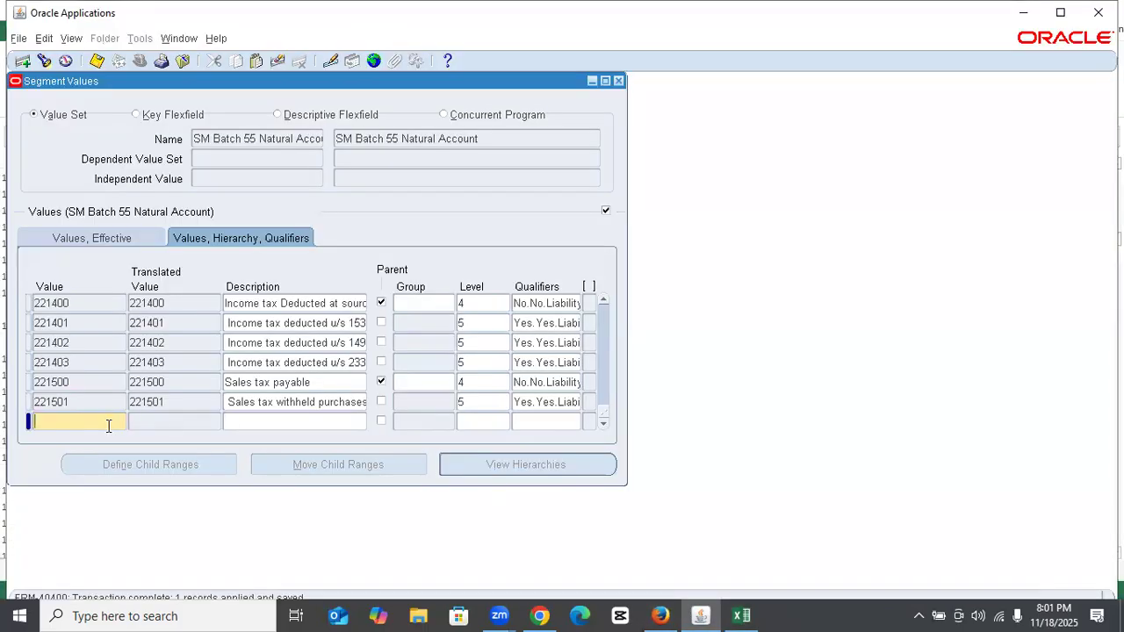
text(222000)
key(Tab)
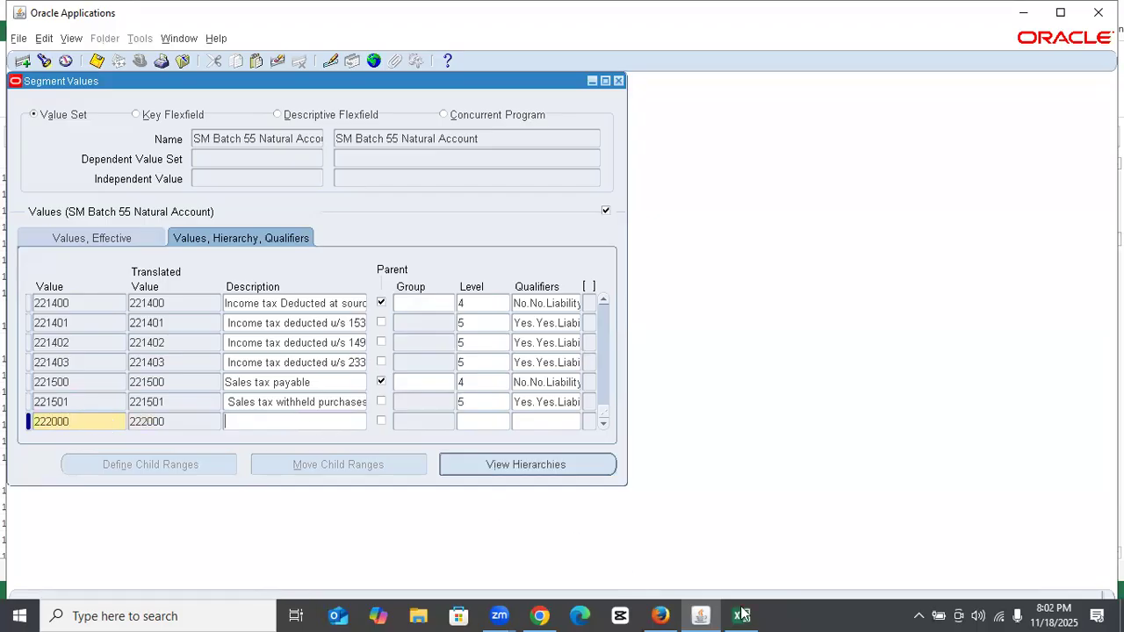
click(742, 615)
click(739, 613)
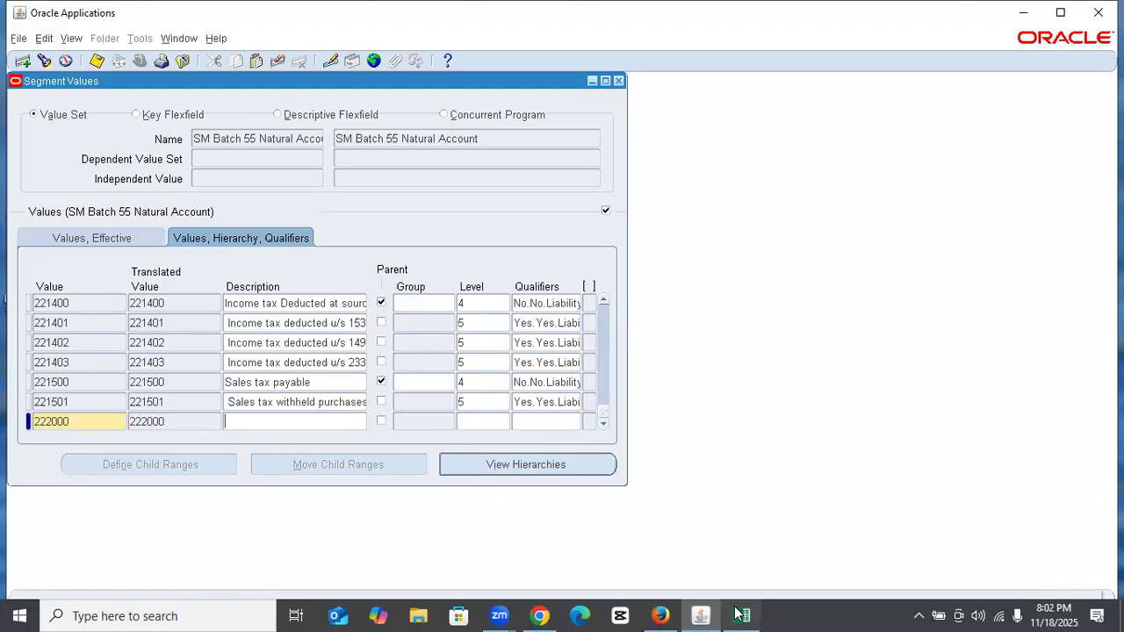
key(ctrl+v)
Mark value 222000 as a level 3 parent, disallow budgeting and posting, set its account type to Liability, and save it
click(383, 425)
click(472, 423)
text(3)
key(Tab)
key(Tab)
text(n)
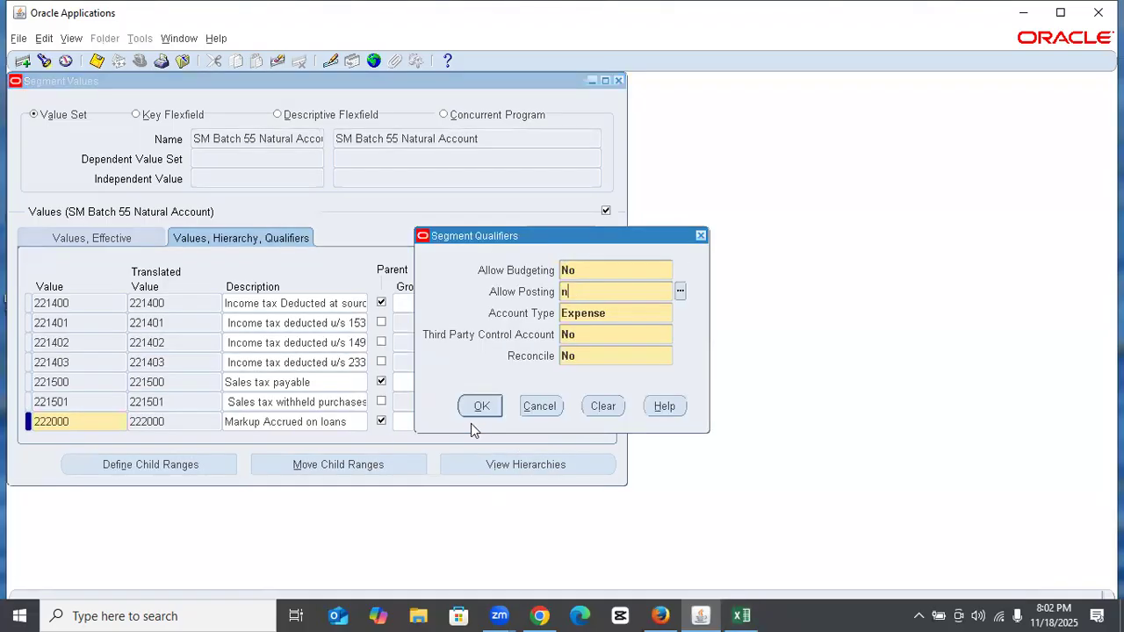
key(Tab)
text(l)
key(Return)
key(Return)
key(ctrl+s)
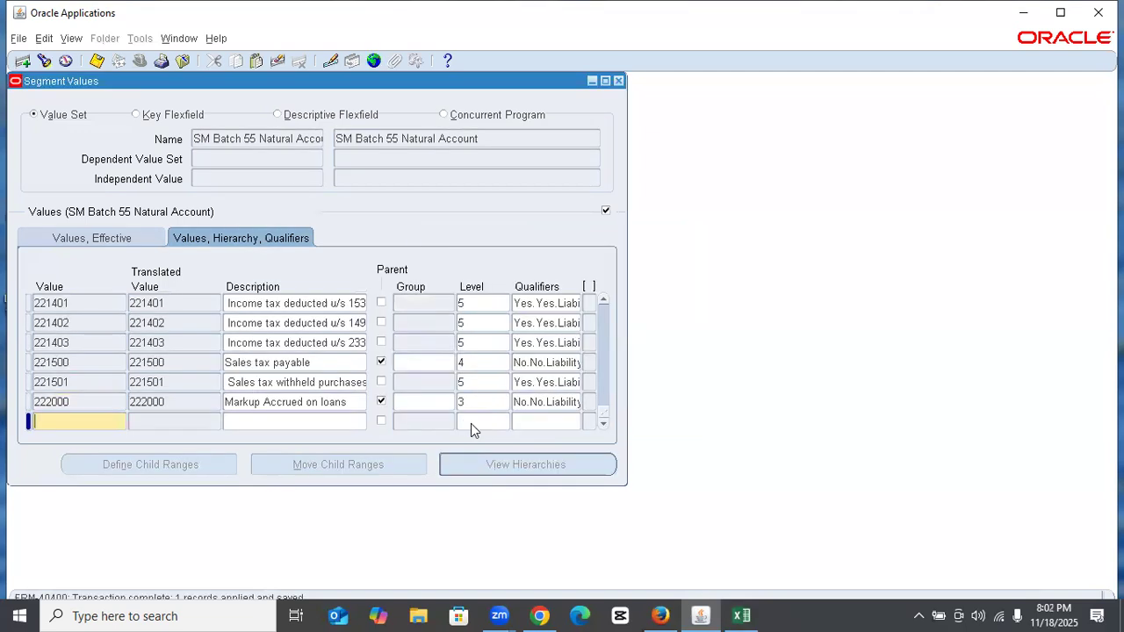
Duplicate the 222000 record as level 4 value 222100, with the description Markup Accrued on loans from banks from the Excel workbook
key(shift+F6)
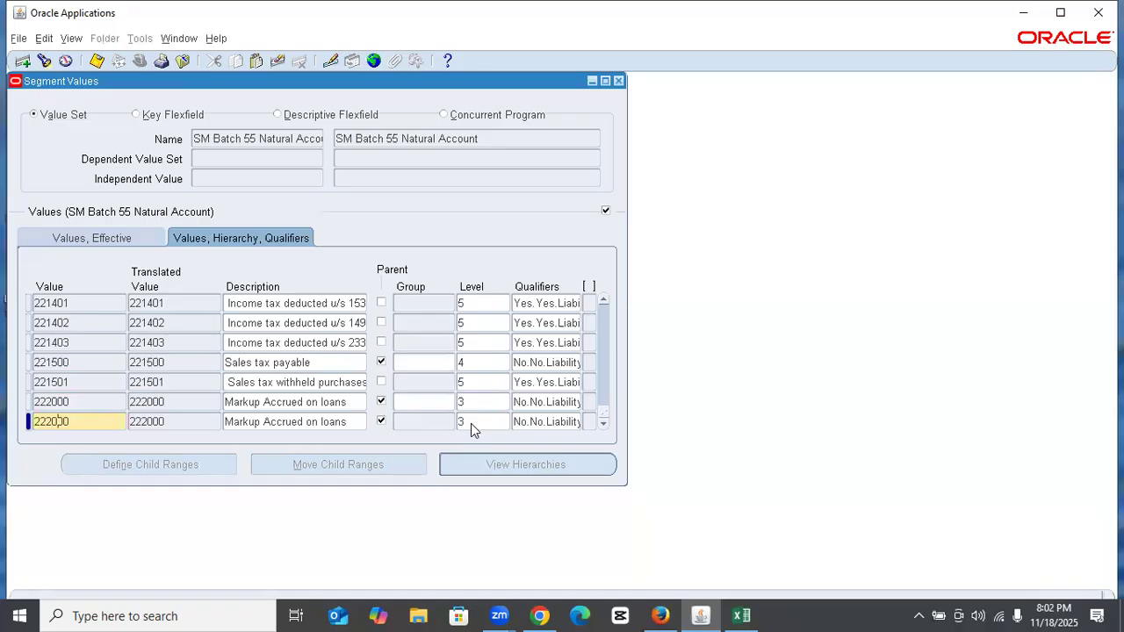
text(1)
key(Tab)
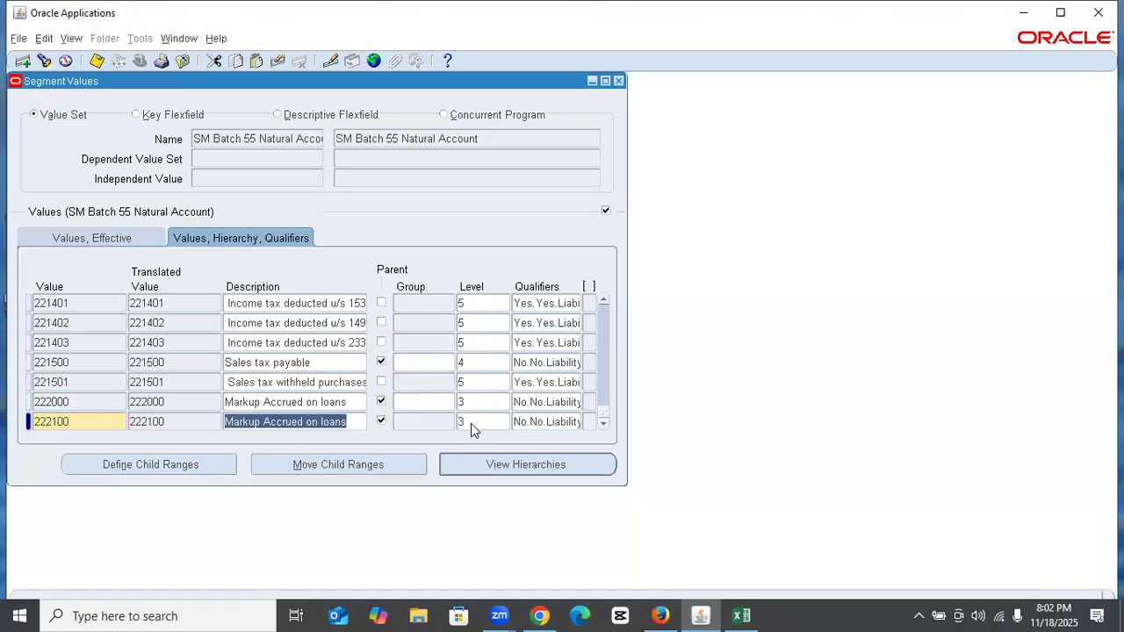
key(alt+Tab)
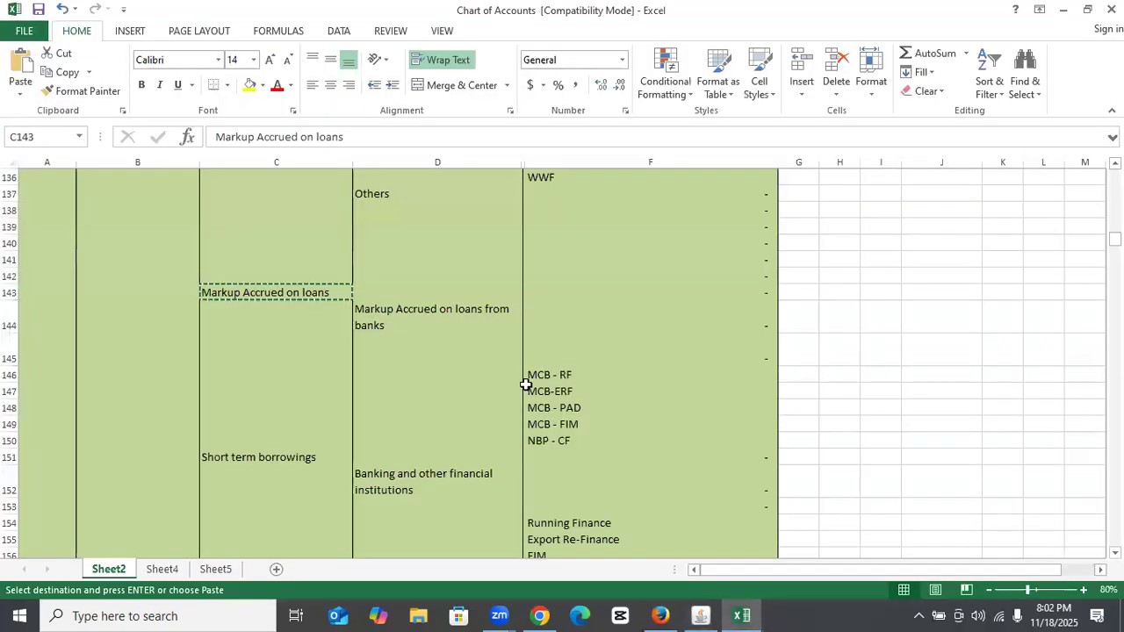
click(442, 313)
key(ctrl+c)
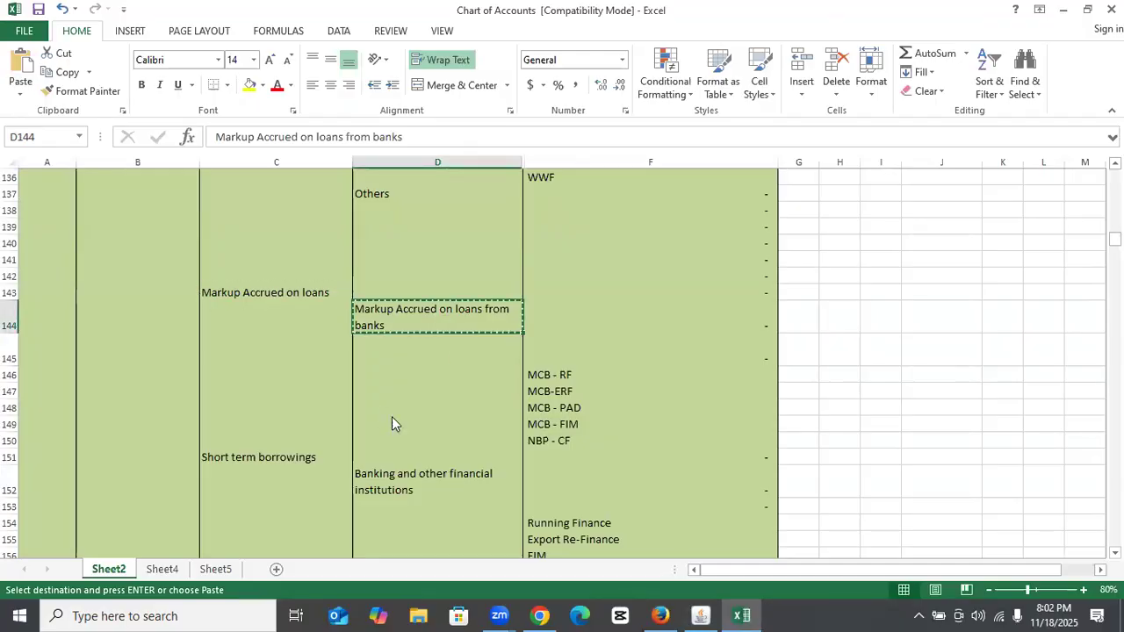
key(alt+Tab)
key(ctrl+v)
click(464, 422)
text(4)
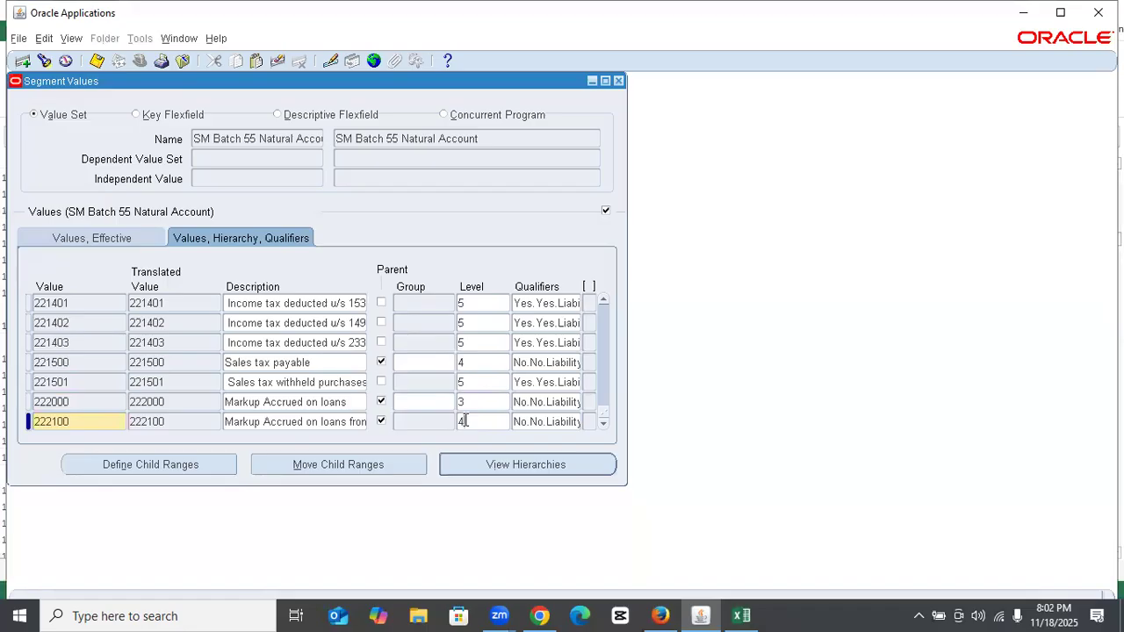
Duplicate the 222100 record as value 222101 with the description MCB - RF from the Excel workbook
key(Down)
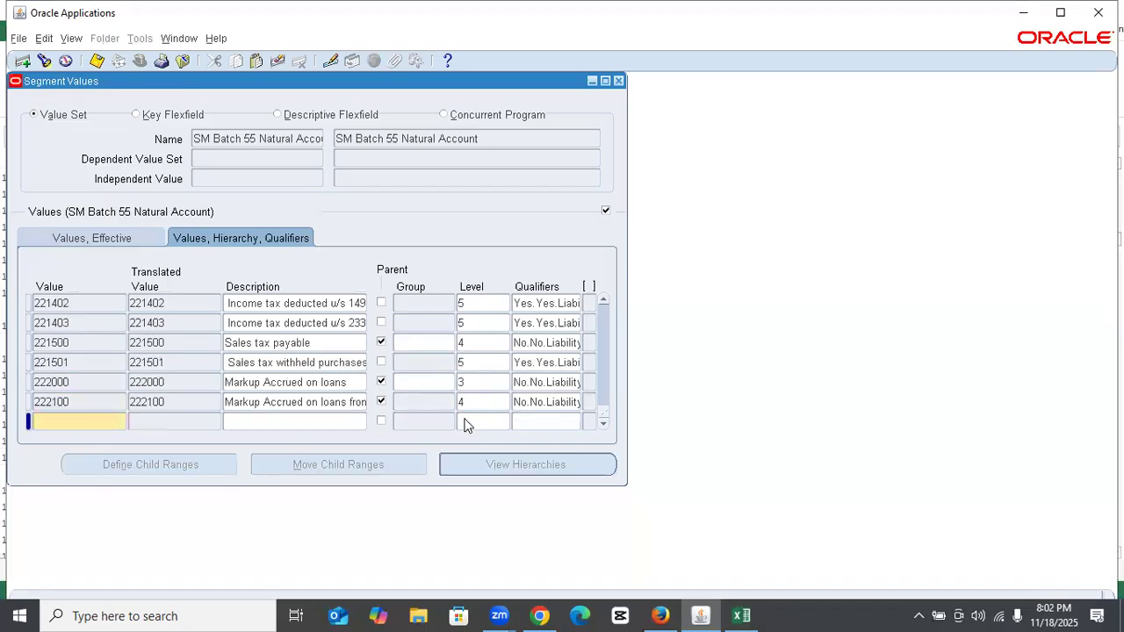
key(shift+F6)
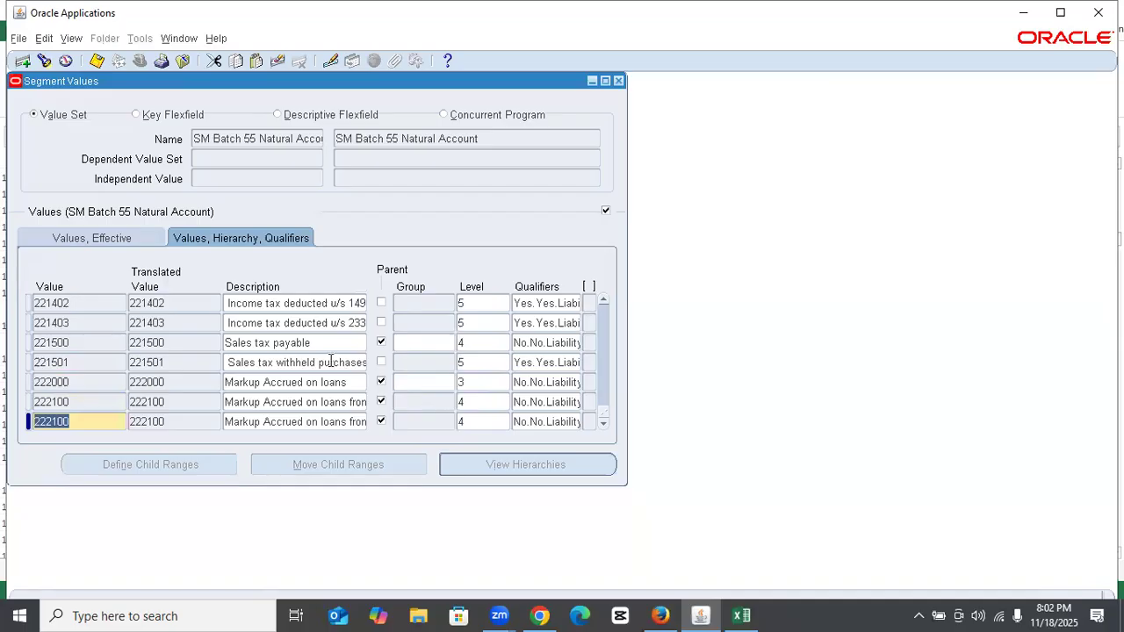
key(Right)
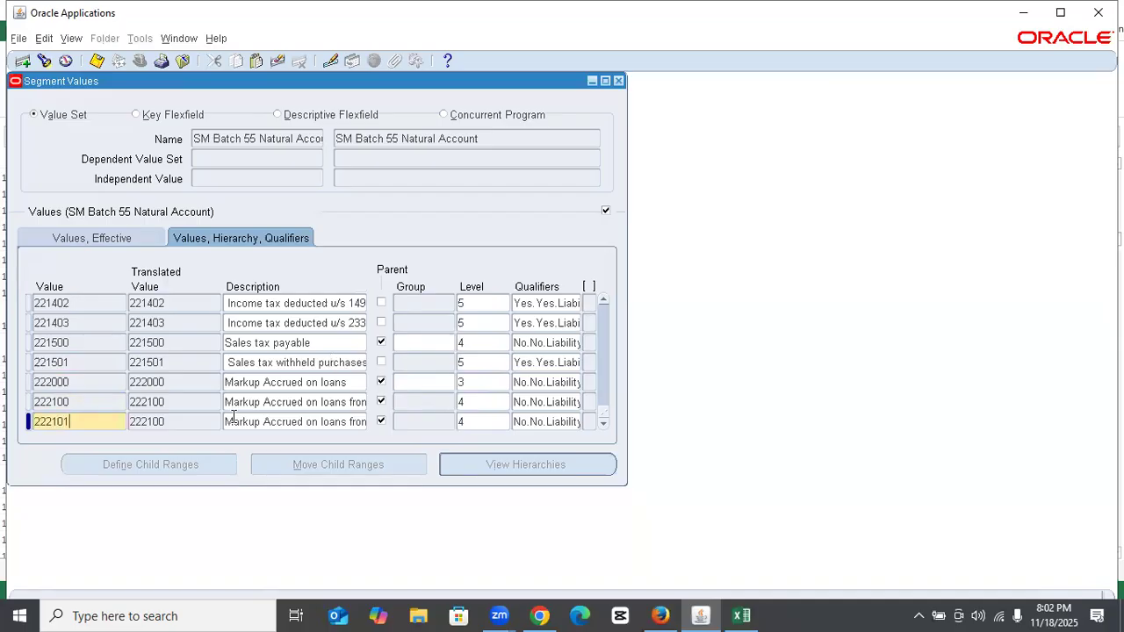
key(Tab)
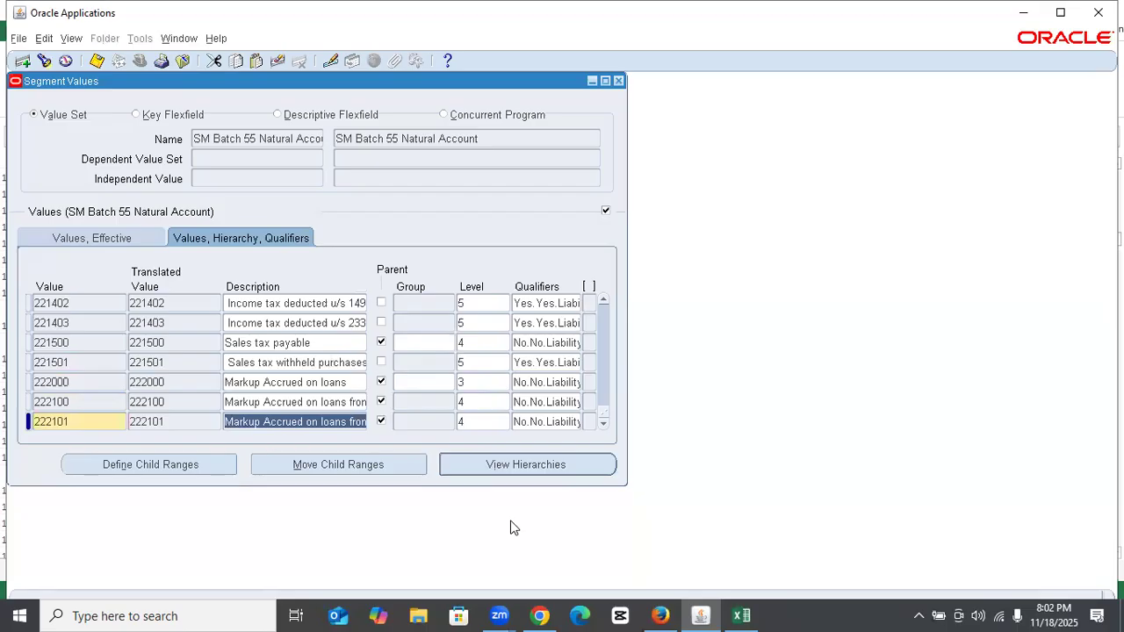
key(alt+Tab)
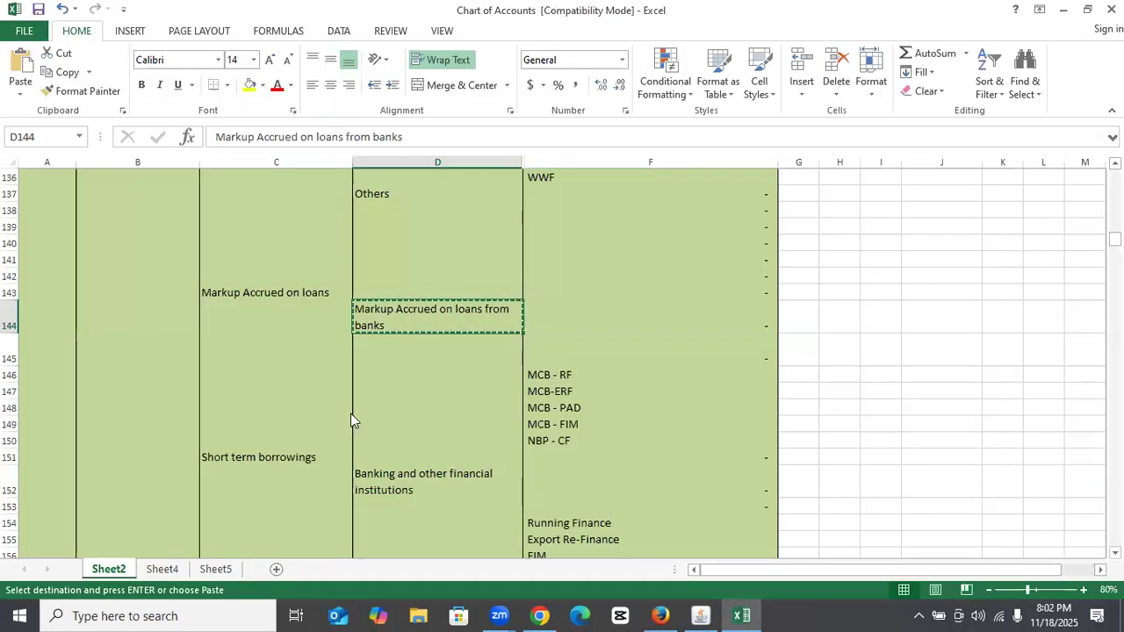
key(alt+Tab)
Make value 222101 a non-parent at level 5 and allow budgeting and posting for it
click(479, 421)
text(5)
key(Tab)
text(y)
key(Tab)
text(y)
click(480, 419)
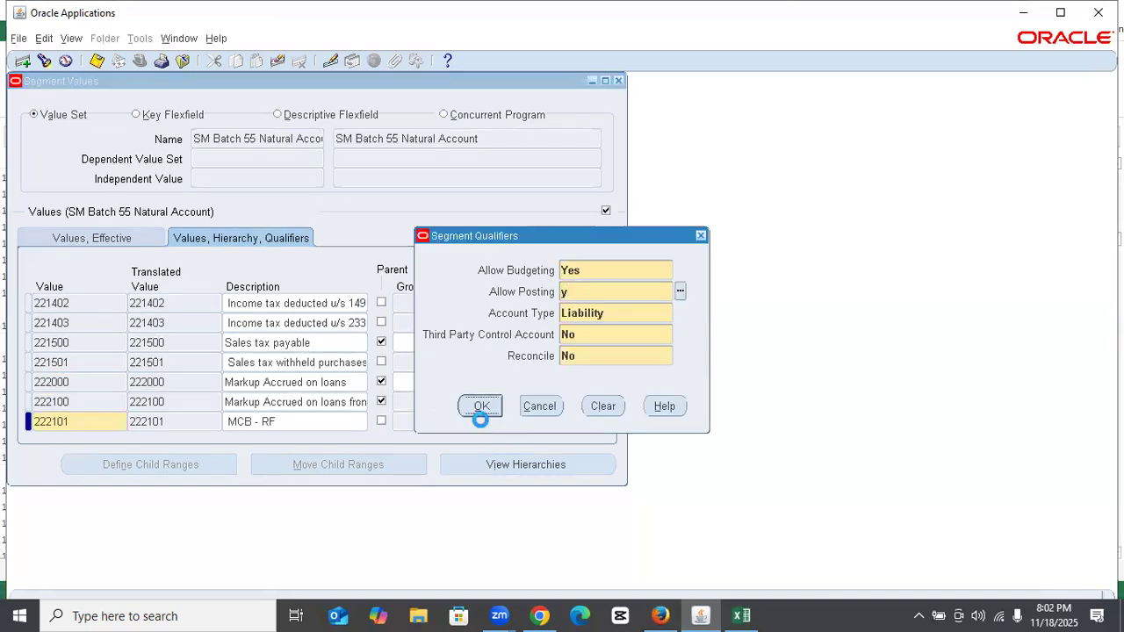
Duplicate the 222101 record as value 222102 with the description MCB-ERF from cell F147 of the Excel workbook, and save it
key(Down)
key(shift+F6)
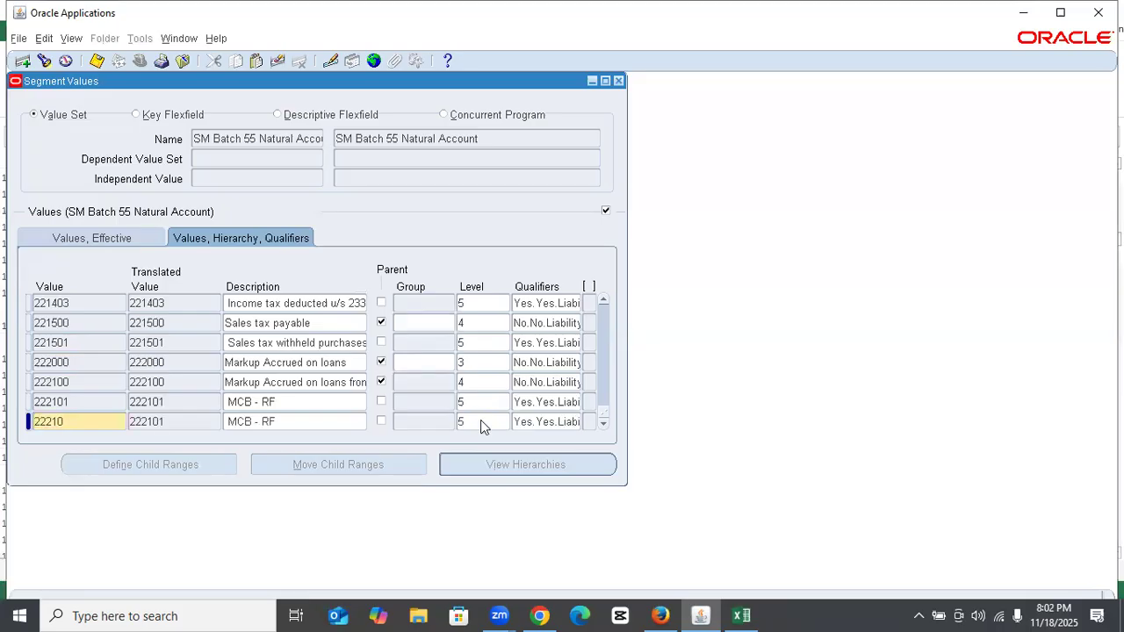
text(2)
key(Tab)
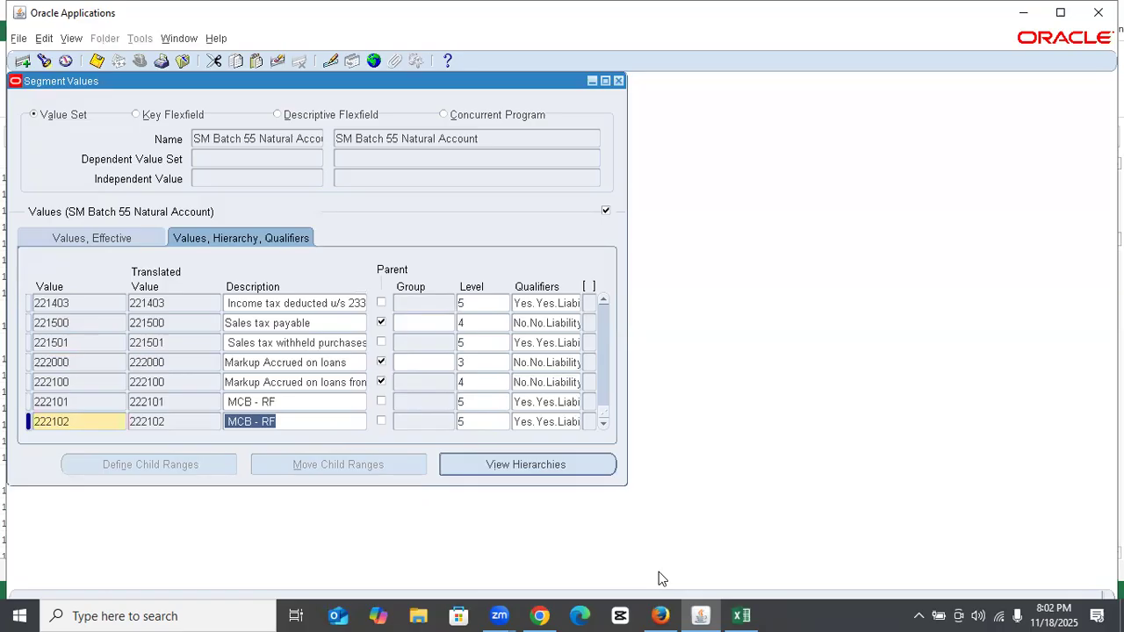
click(741, 616)
click(546, 460)
click(562, 395)
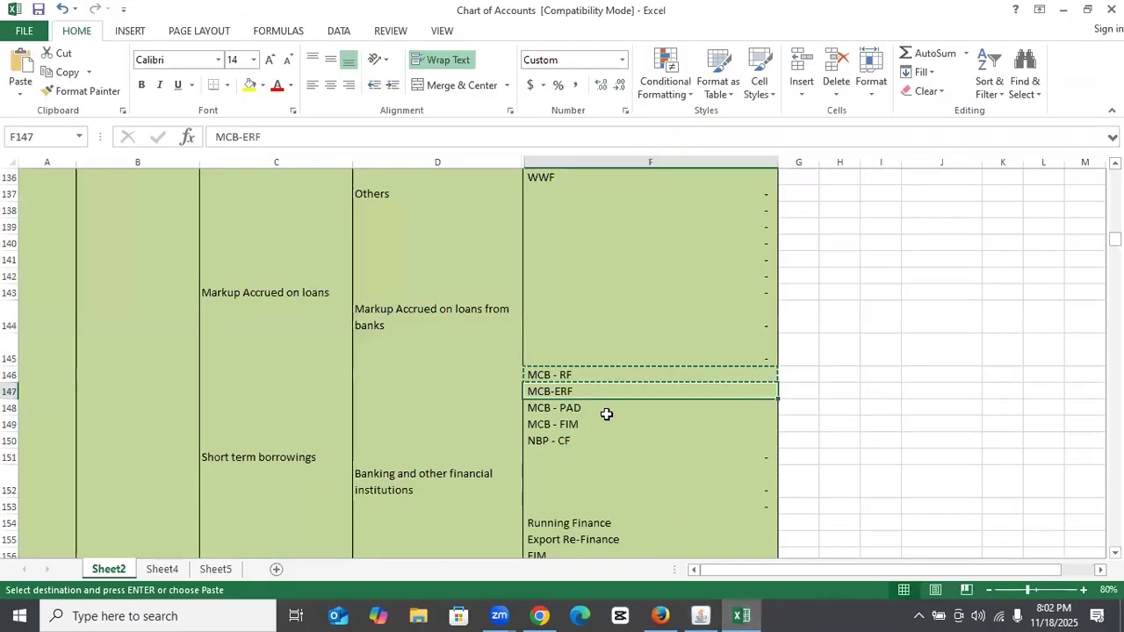
key(ctrl+c)
click(699, 614)
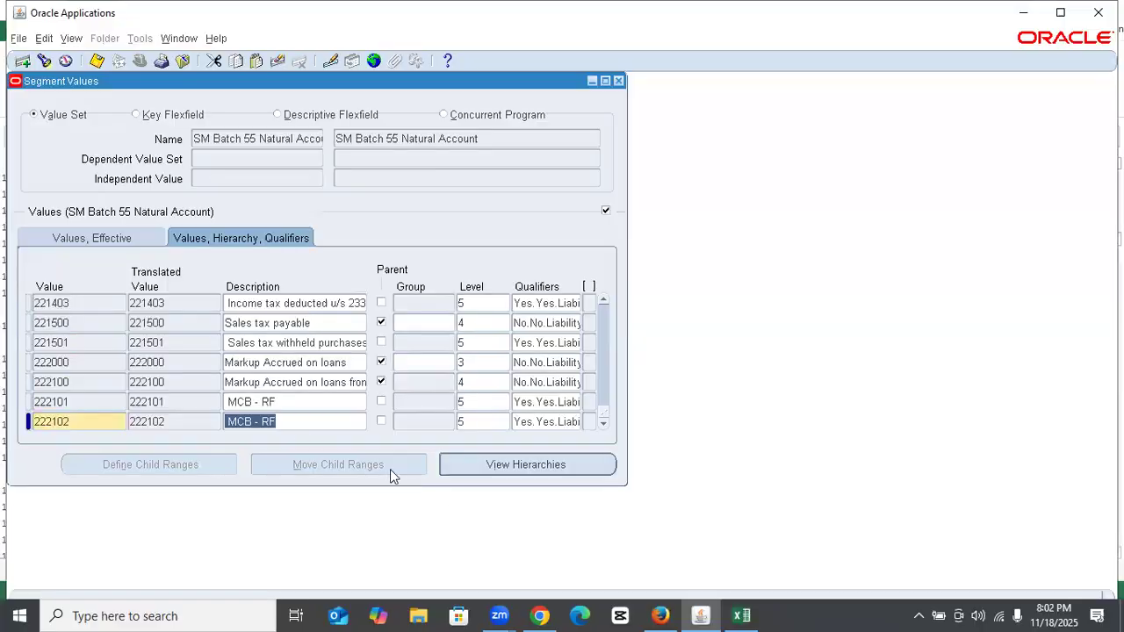
key(ctrl+v)
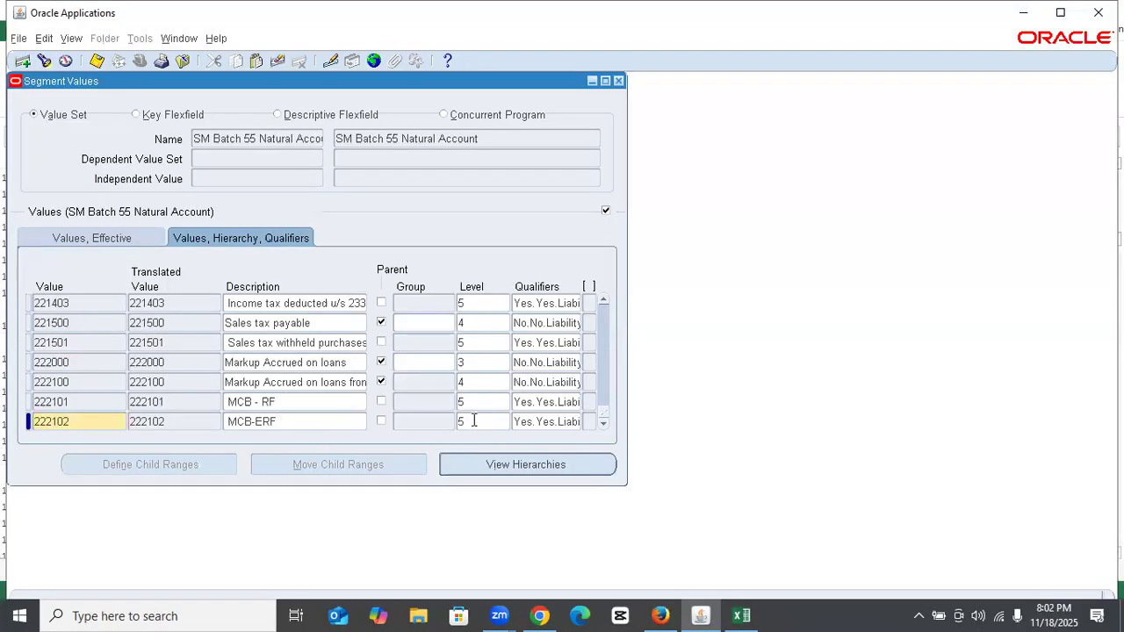
key(ctrl+s)
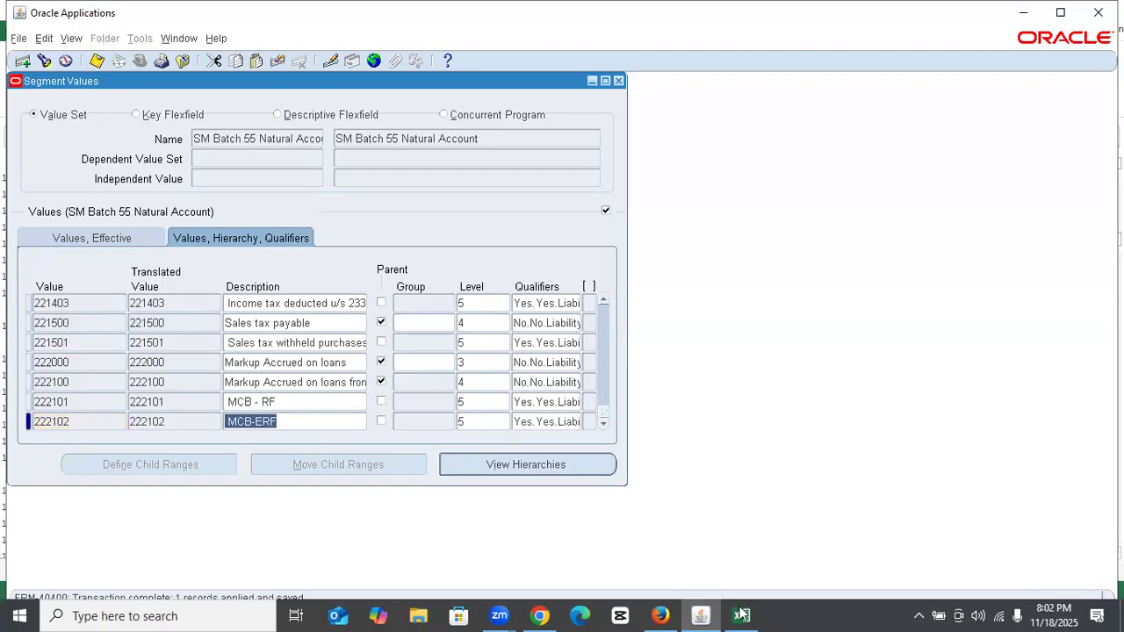
Review the remaining current liability accounts in the Excel workbook, from short term borrowings through provision for taxation
key(alt+Tab)
scroll(414, 387, down, 3)
scroll(352, 386, up, 1)
scroll(351, 387, down, 1)
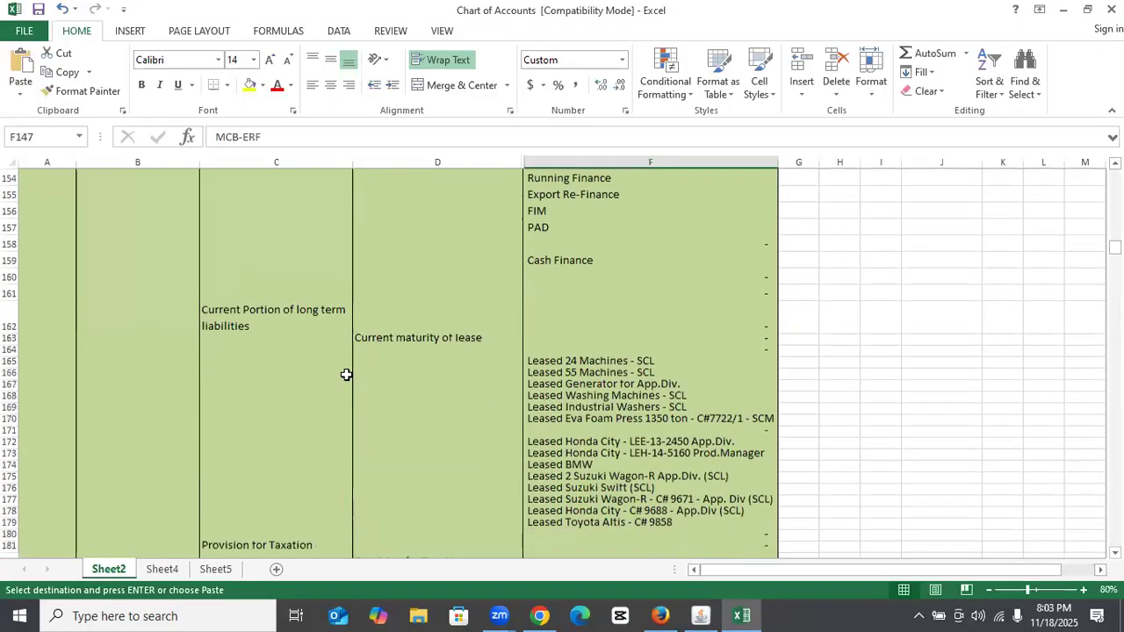
scroll(348, 381, up, 1)
scroll(347, 379, up, 1)
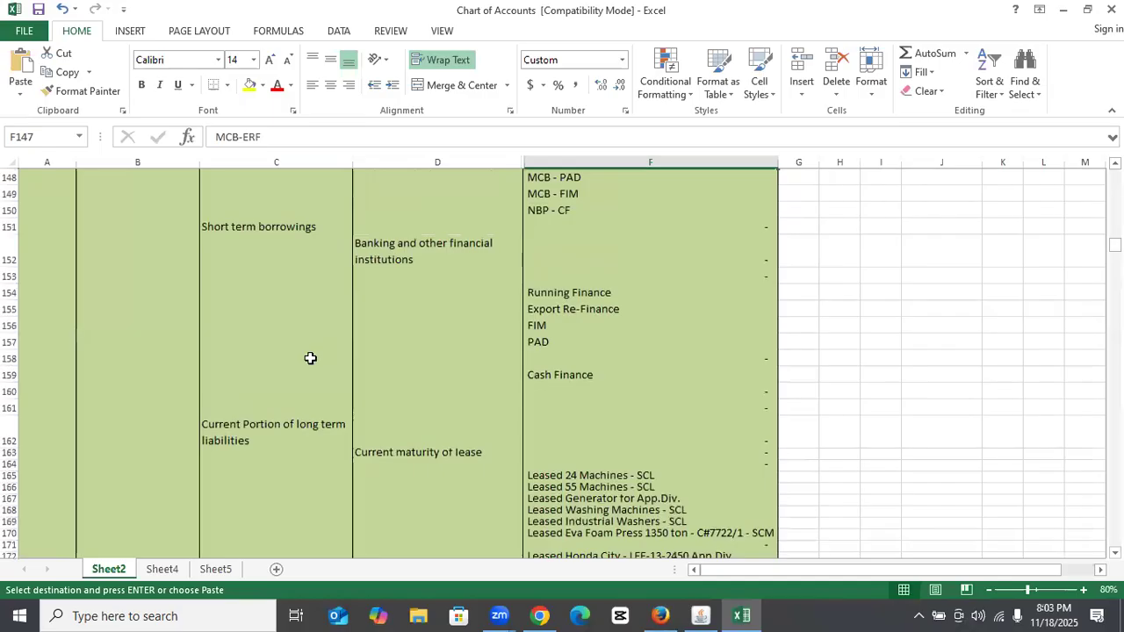
scroll(308, 359, down, 3)
scroll(314, 360, down, 1)
scroll(314, 360, up, 1)
scroll(313, 359, down, 1)
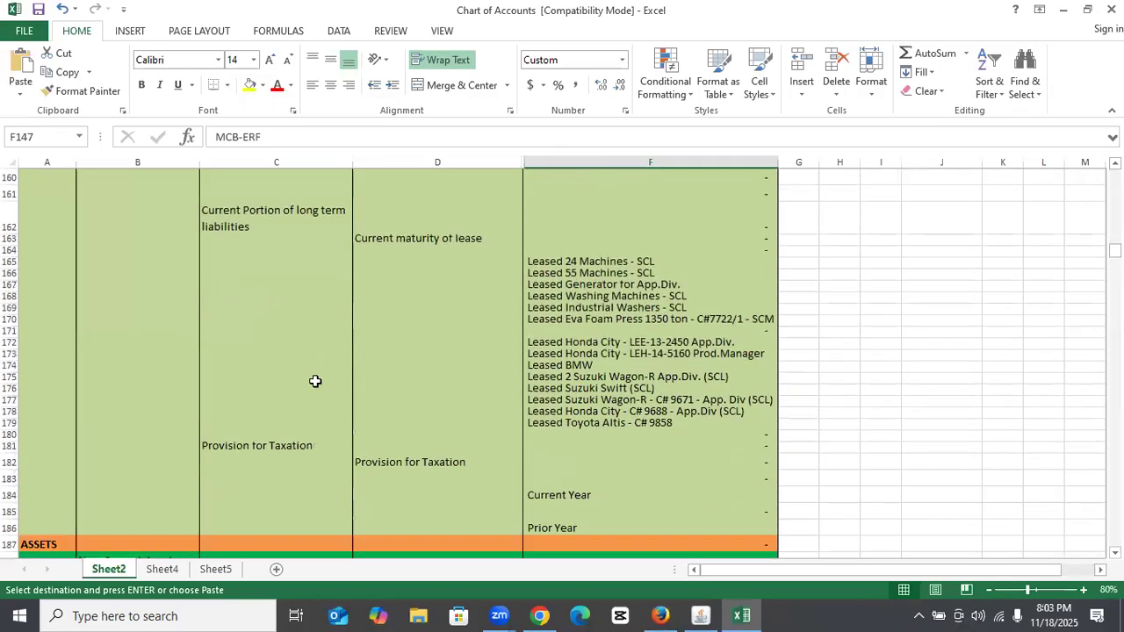
Add value 223000 with the description Short term borrowings, copied from cell C151 of the Excel workbook
scroll(326, 367, down, 2)
scroll(1077, 237, up, 6)
scroll(253, 324, up, 2)
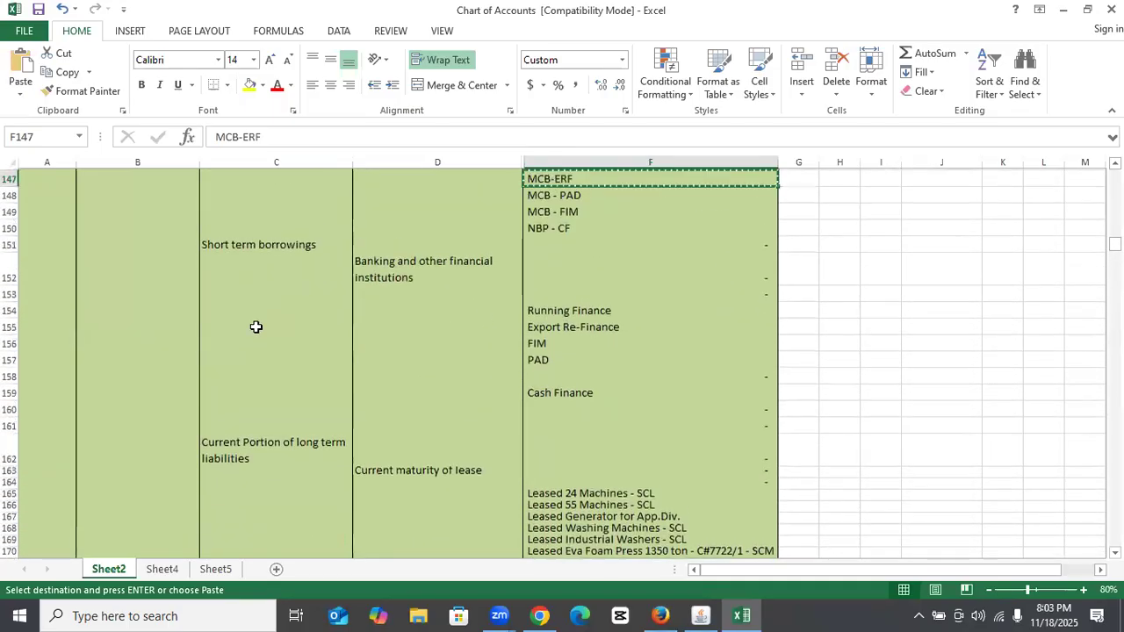
click(273, 295)
key(ctrl+c)
click(701, 615)
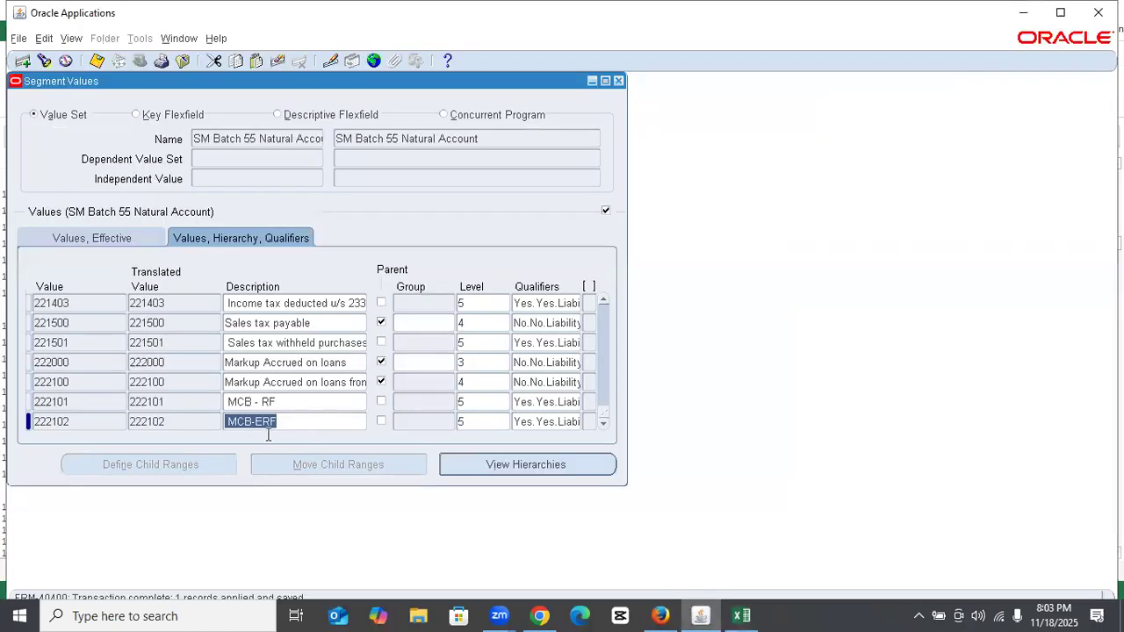
key(Down)
text(2230)
key(BackSpace)
text(000)
key(Tab)
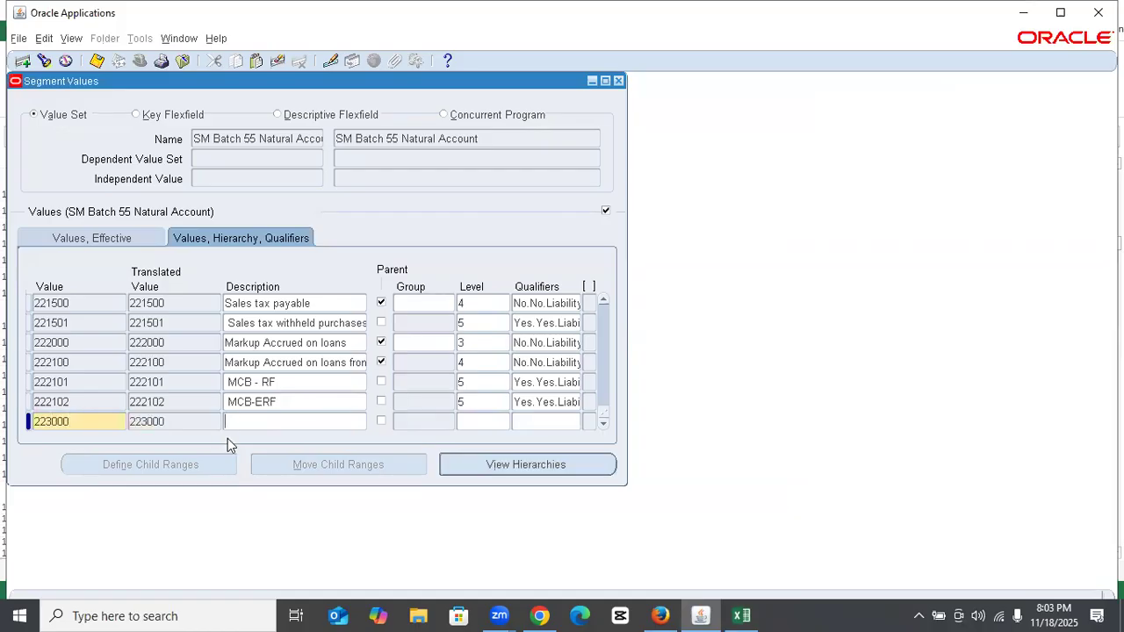
key(ctrl+v)
Make value 223000 a level 3 parent of account type Liability, disallow budgeting and posting for it, and save it
click(380, 421)
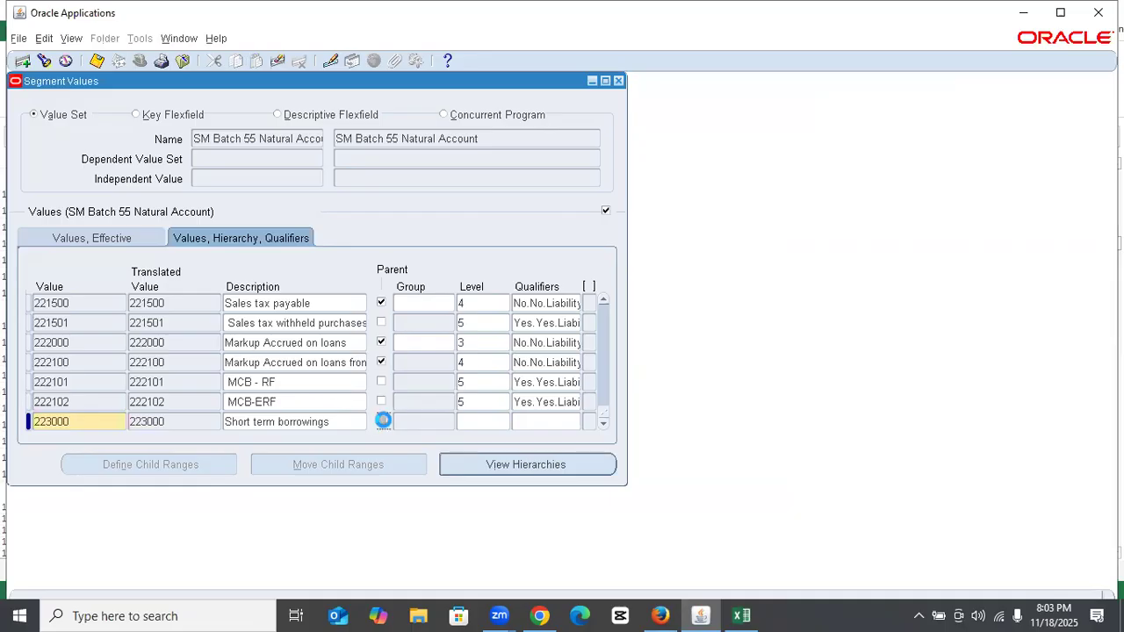
click(473, 423)
text(3)
key(Tab)
text(n)
key(Tab)
text(n)
key(Tab)
text(l)
key(Return)
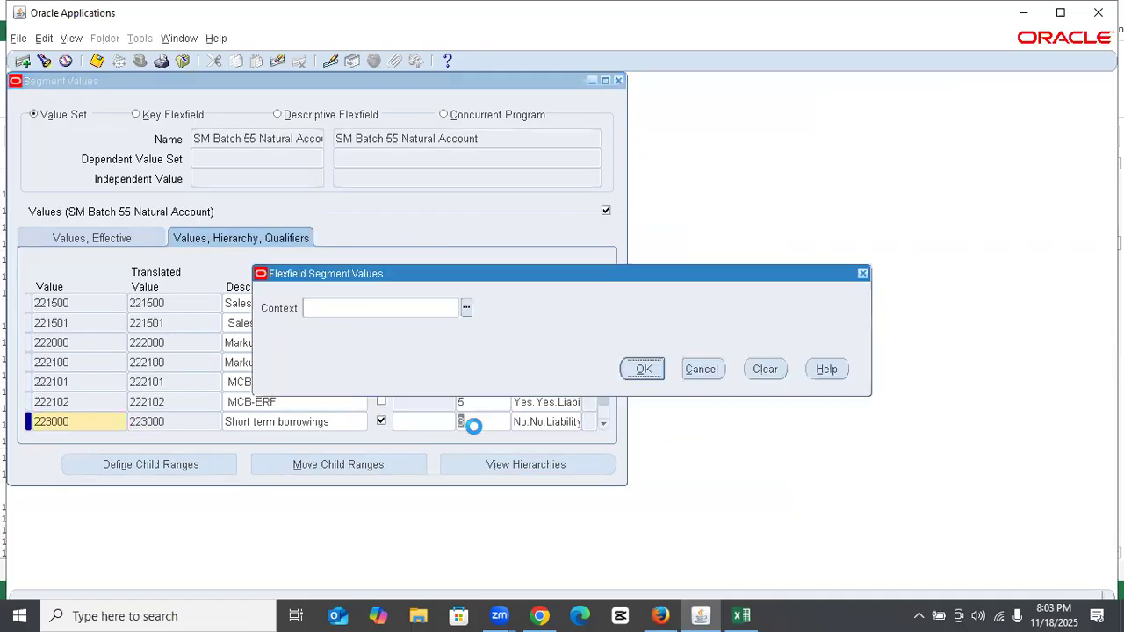
key(Return)
key(ctrl+s)
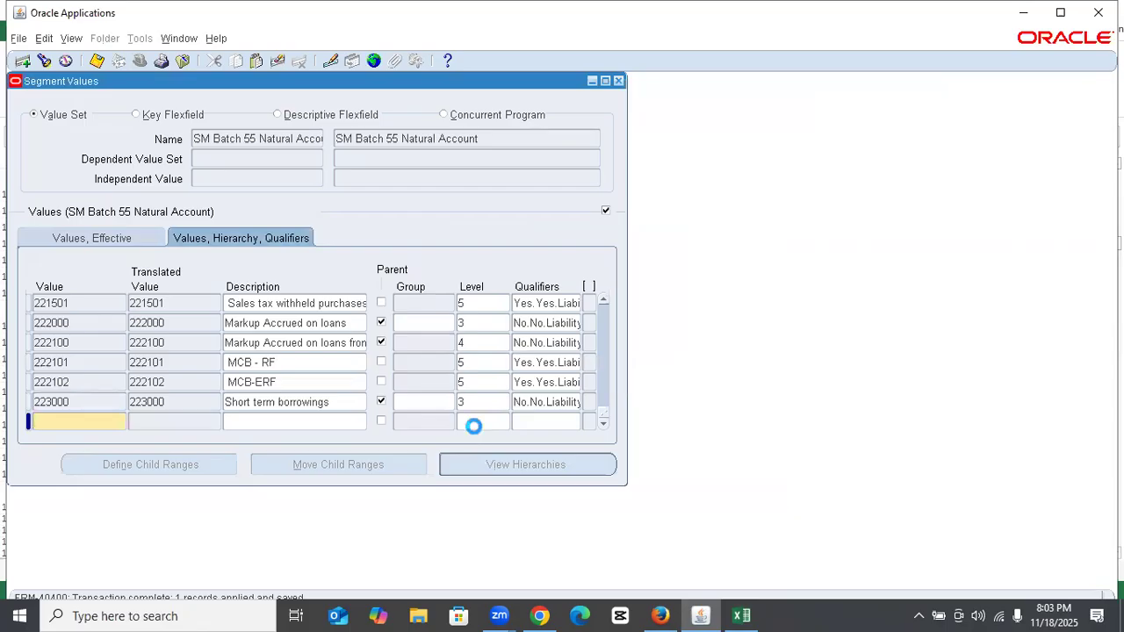
Duplicate the 223000 record as value 223100 with the description Banking and other financial institutions from the Excel workbook
key(shift+F6)
key(Right)
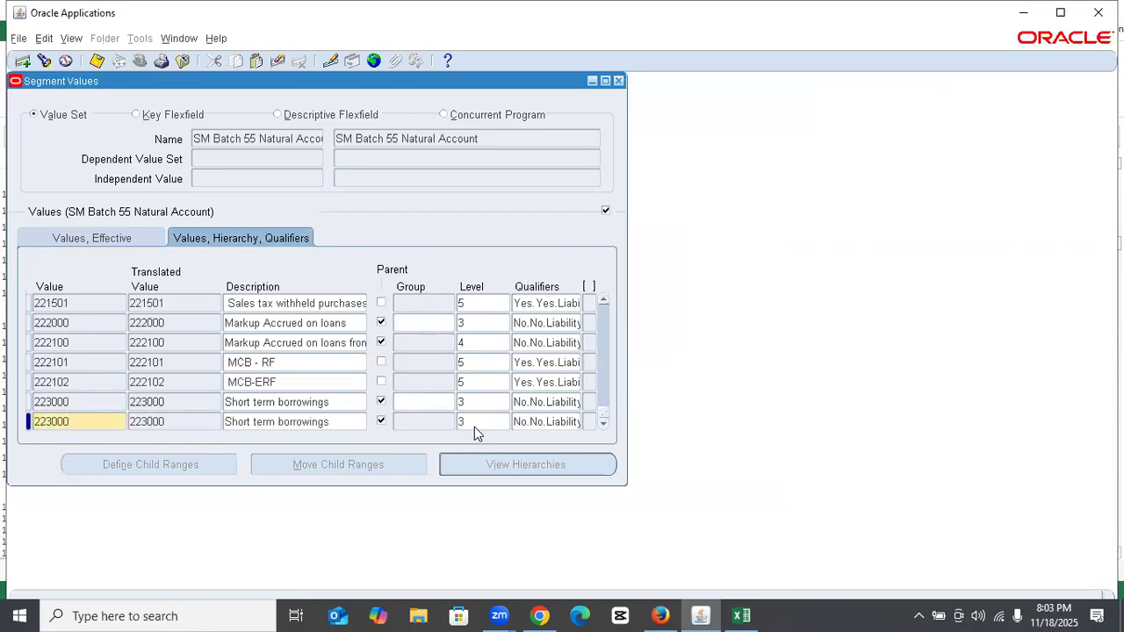
key(BackSpace)
text(1)
key(Tab)
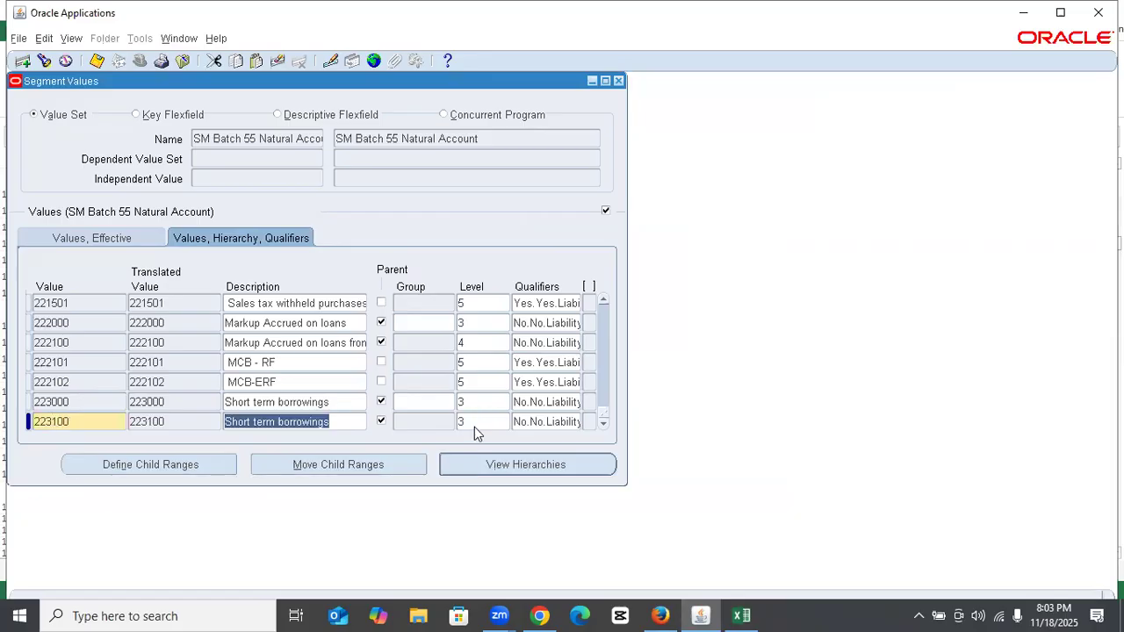
click(742, 616)
click(427, 307)
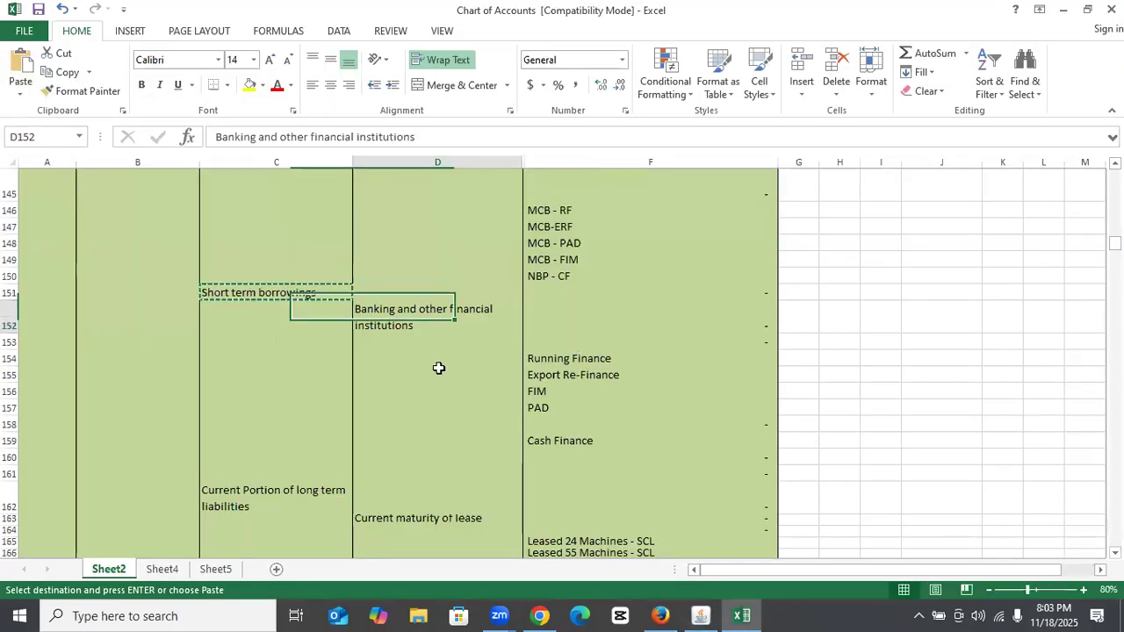
key(ctrl+c)
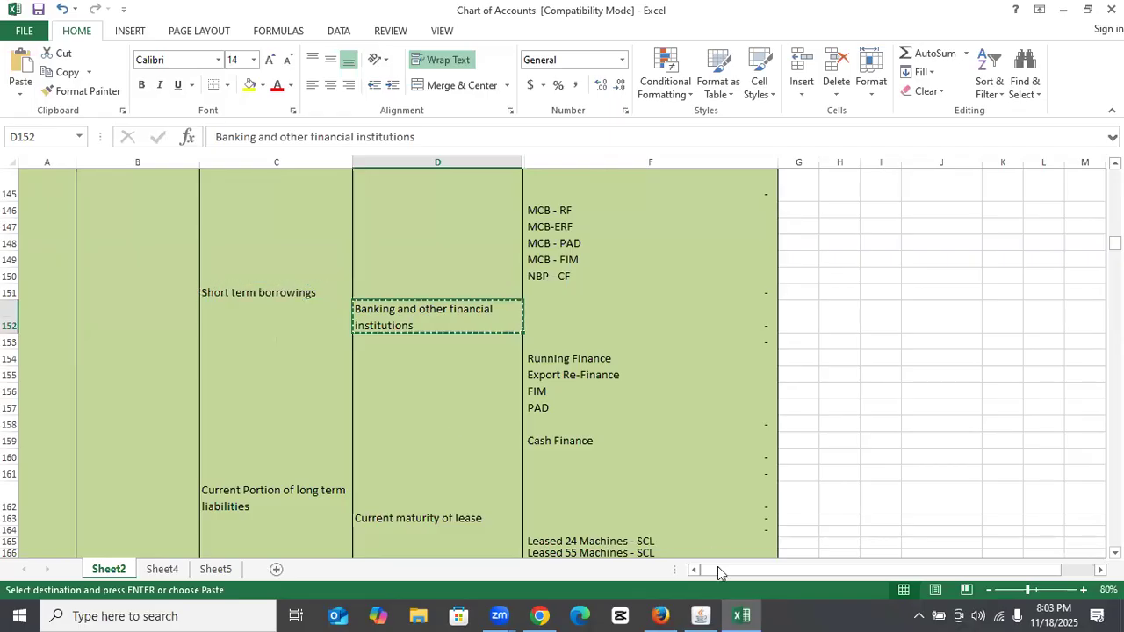
click(700, 615)
key(ctrl+v)
Set the level of value 223100 to 4 and save the record
click(469, 422)
key(BackSpace)
text(4)
key(ctrl+s)
Duplicate the 223100 record as value 223101 with the description Export Re-Finance from the Excel workbook
key(Down)
key(shift+F6)
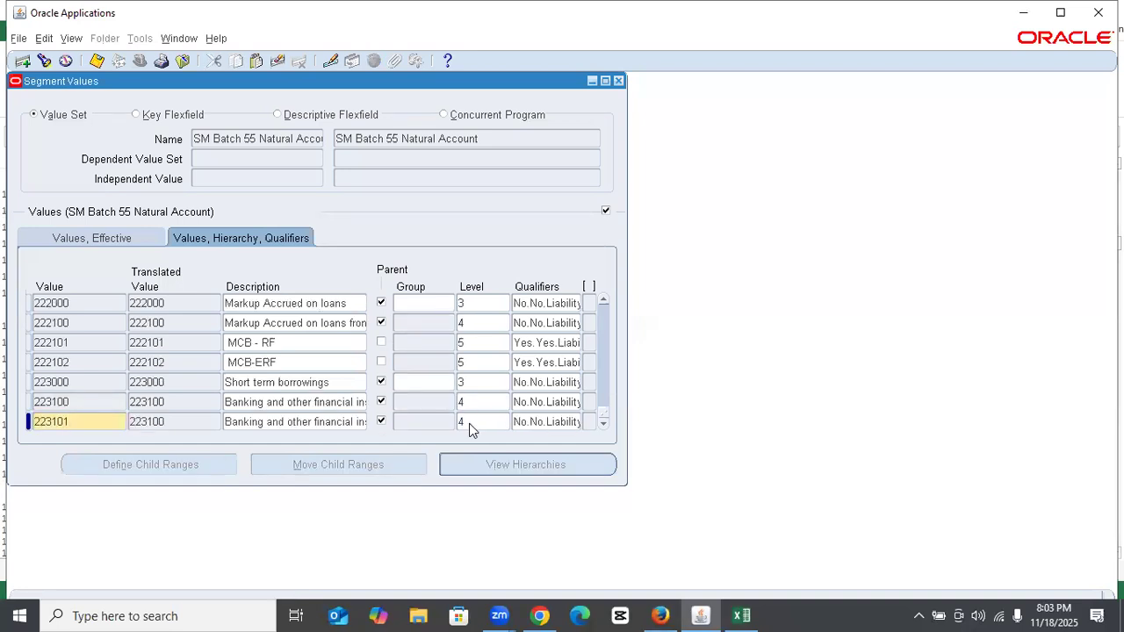
key(Tab)
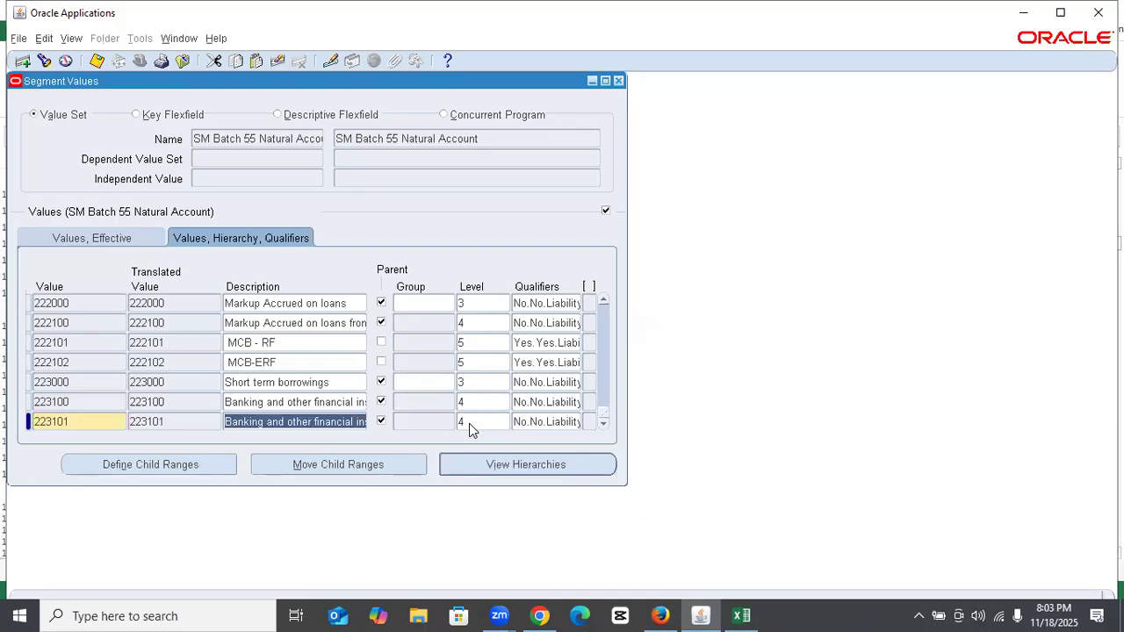
click(741, 615)
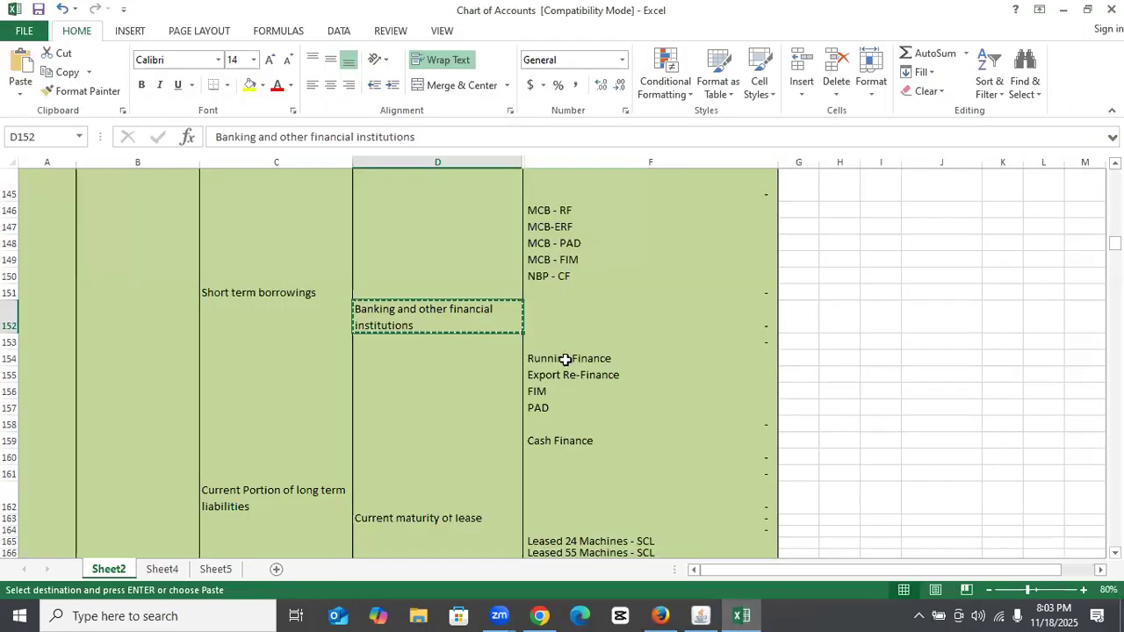
click(565, 360)
key(ctrl+c)
click(587, 378)
key(ctrl+c)
click(700, 615)
key(ctrl+v)
Make value 223101 a non-parent at level 5, allow budgeting and posting for it, and save it
click(383, 420)
click(475, 422)
click(475, 422)
key(Tab)
text(y)
key(Tab)
text(y)
key(Tab)
click(475, 416)
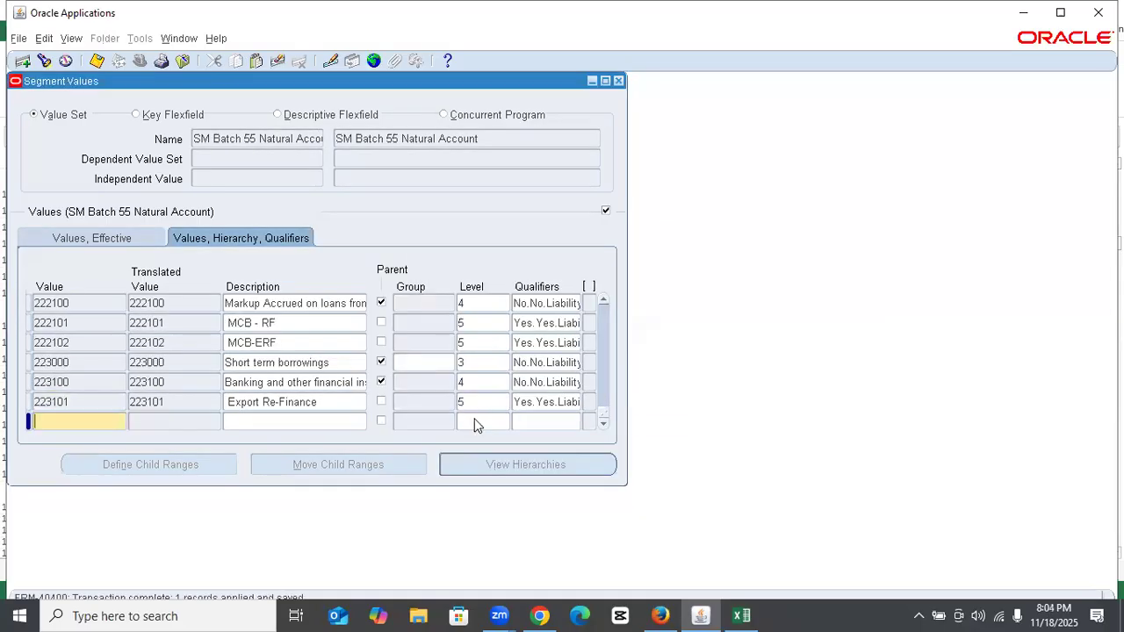
Duplicate the 223101 record as value 223102 with the description Runing Finance, and save it
key(shift+F6)
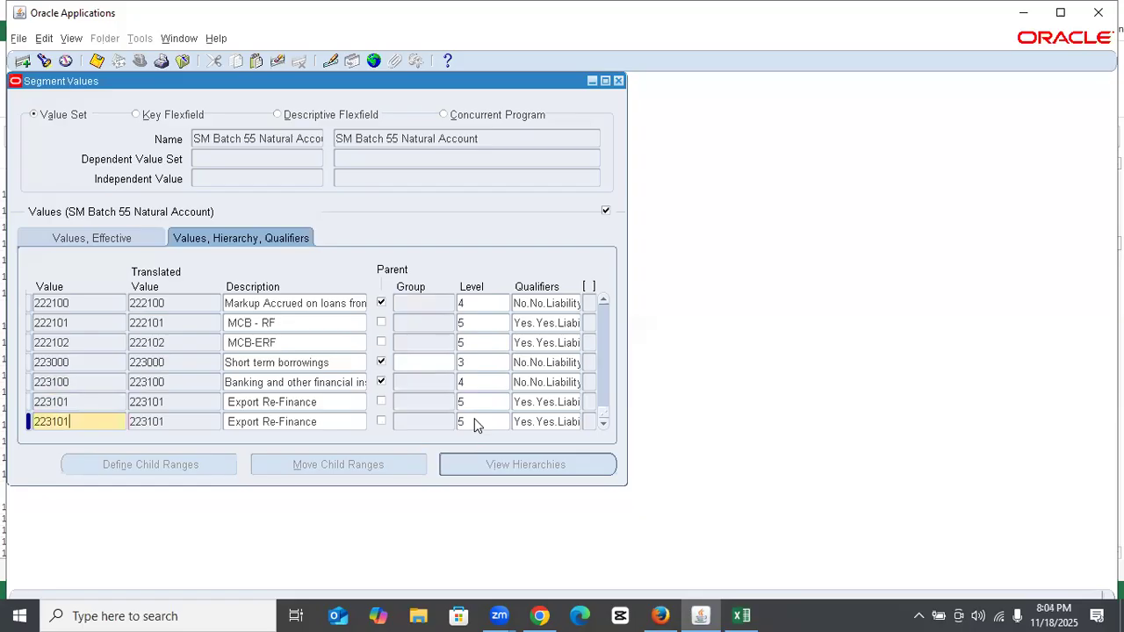
click(274, 421)
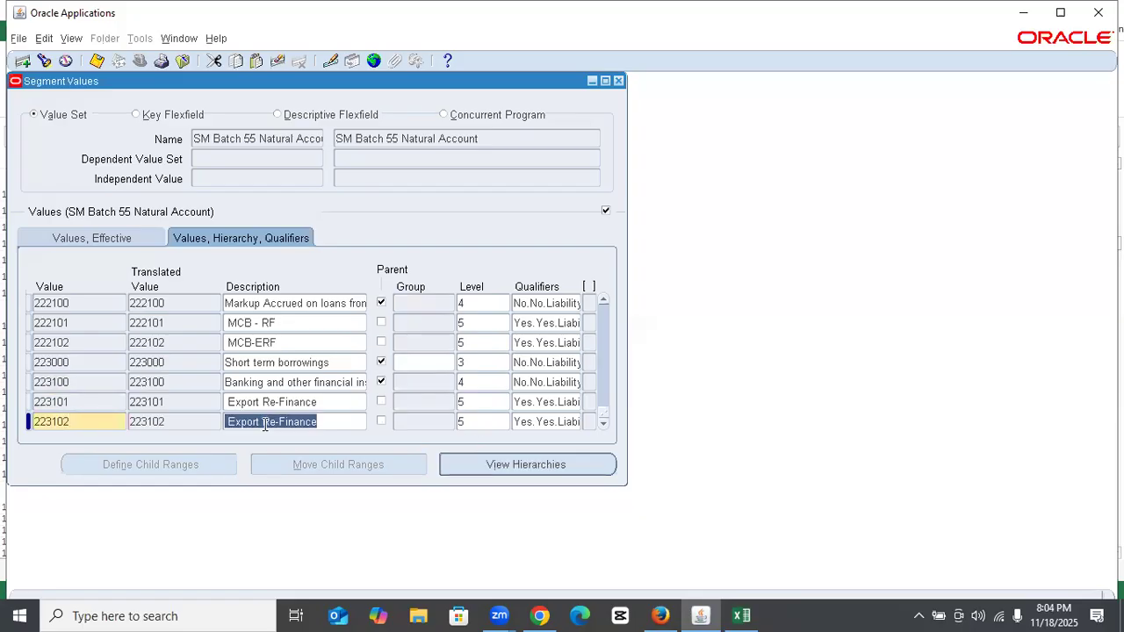
drag(275, 421, 227, 421)
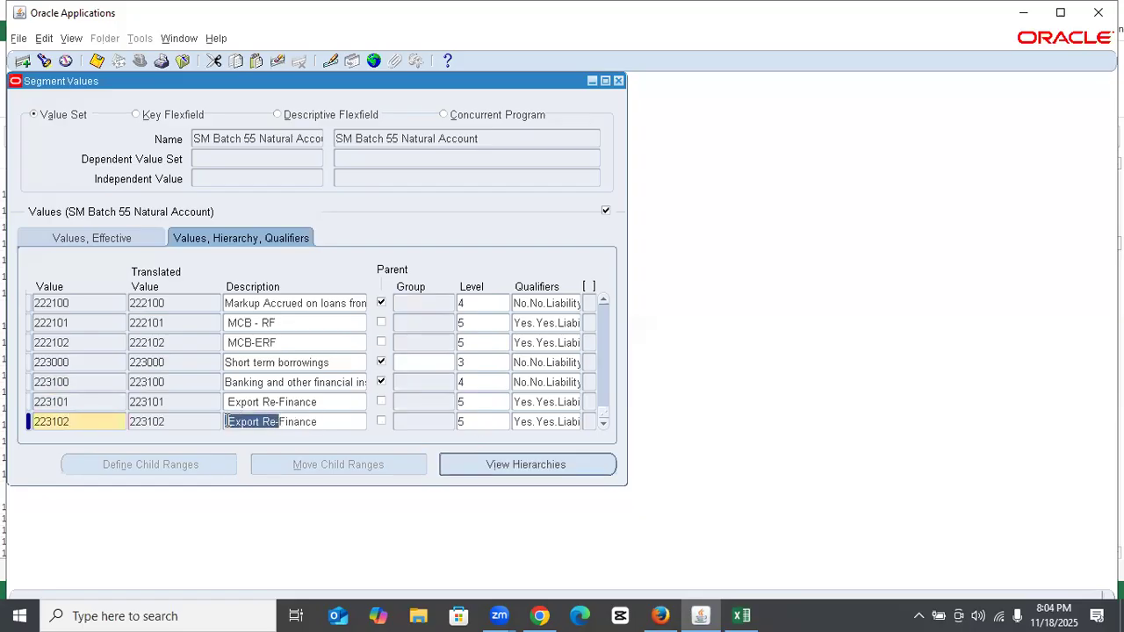
text(Runnin)
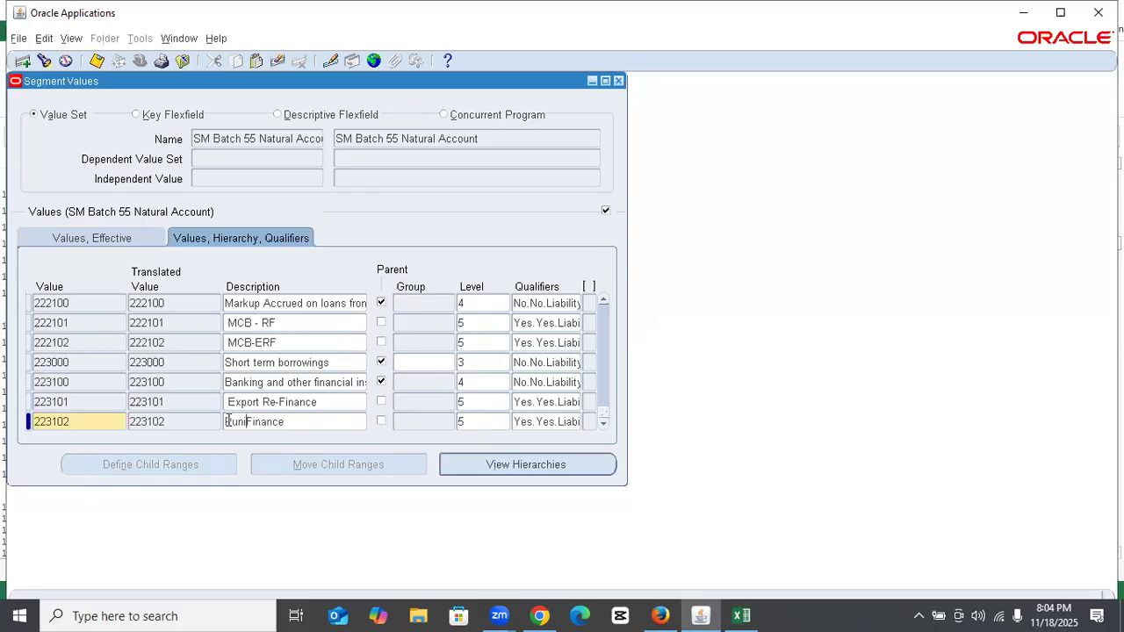
text(g)
key(ctrl+s)
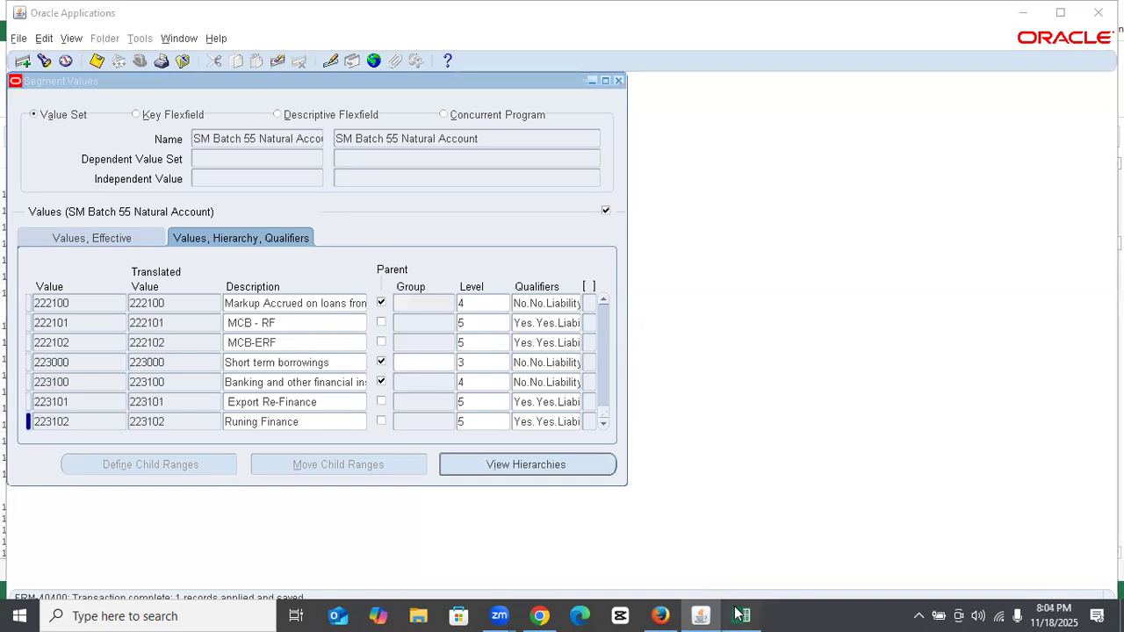
Add value 224000 with the description Current Portion of long term liabilities, copied from cell C162 of the Excel workbook
key(alt+Tab)
scroll(442, 432, down, 5)
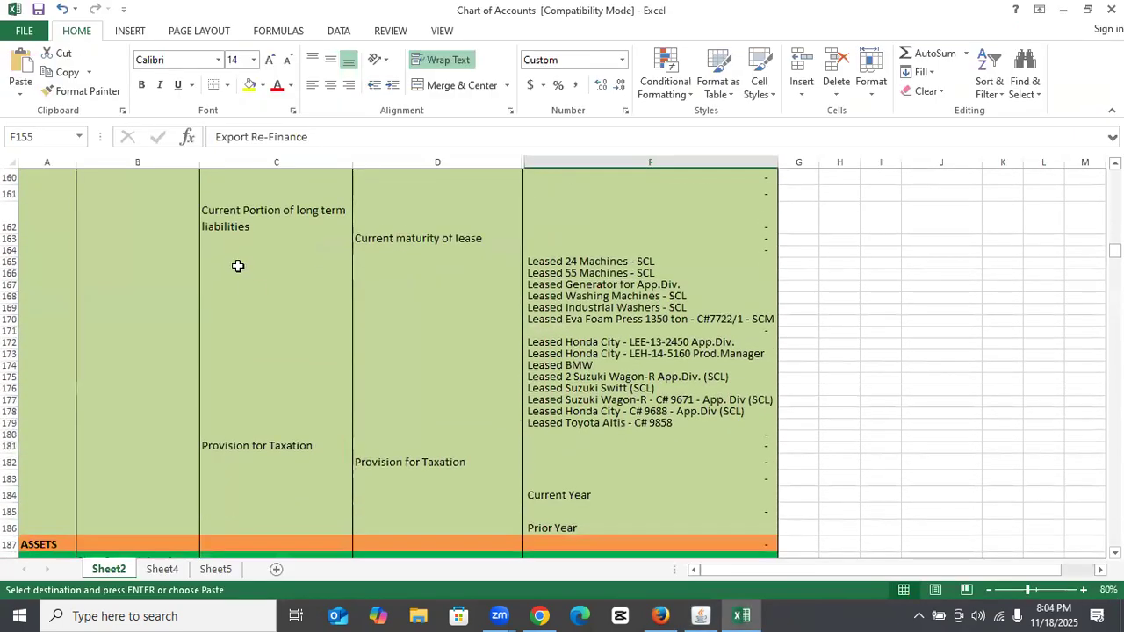
click(242, 219)
key(ctrl+c)
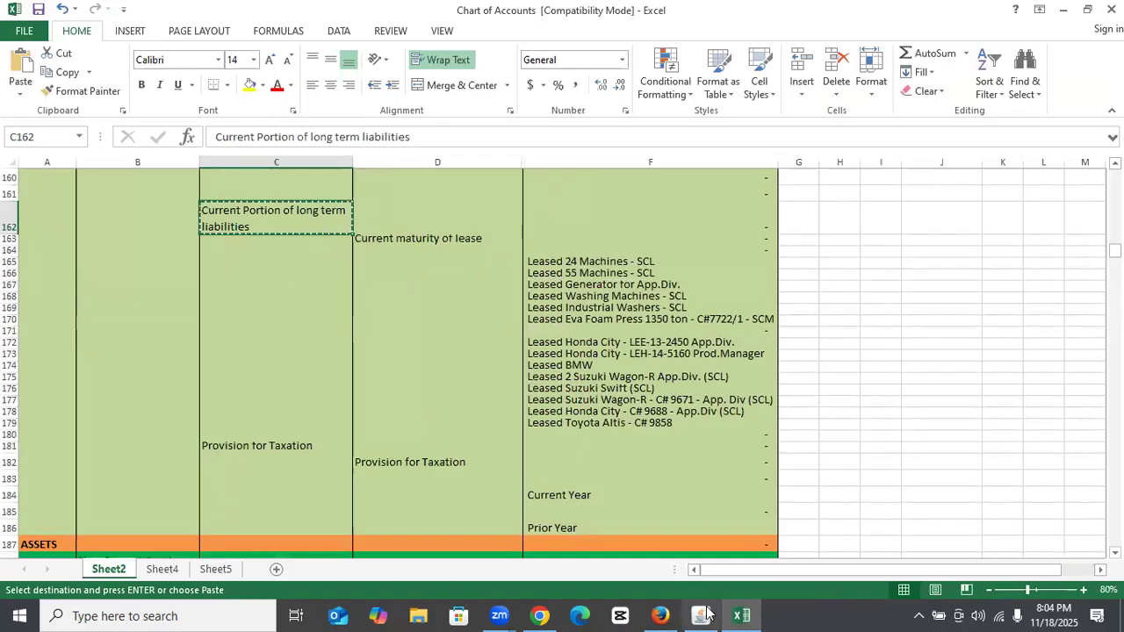
click(701, 615)
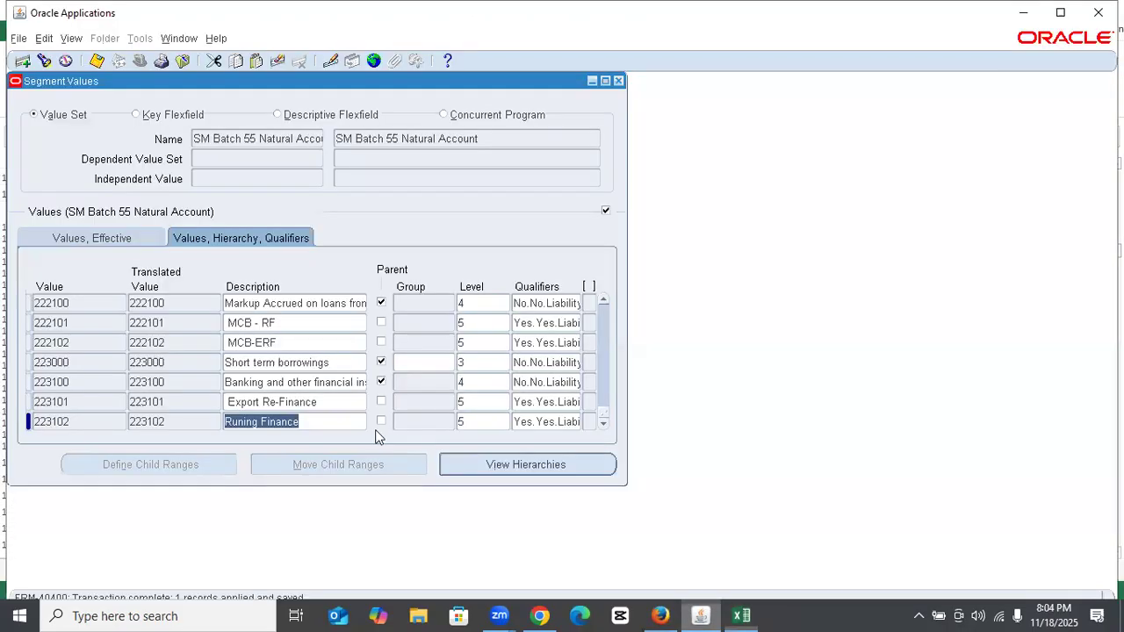
key(ctrl+Down)
text(224000)
click(231, 423)
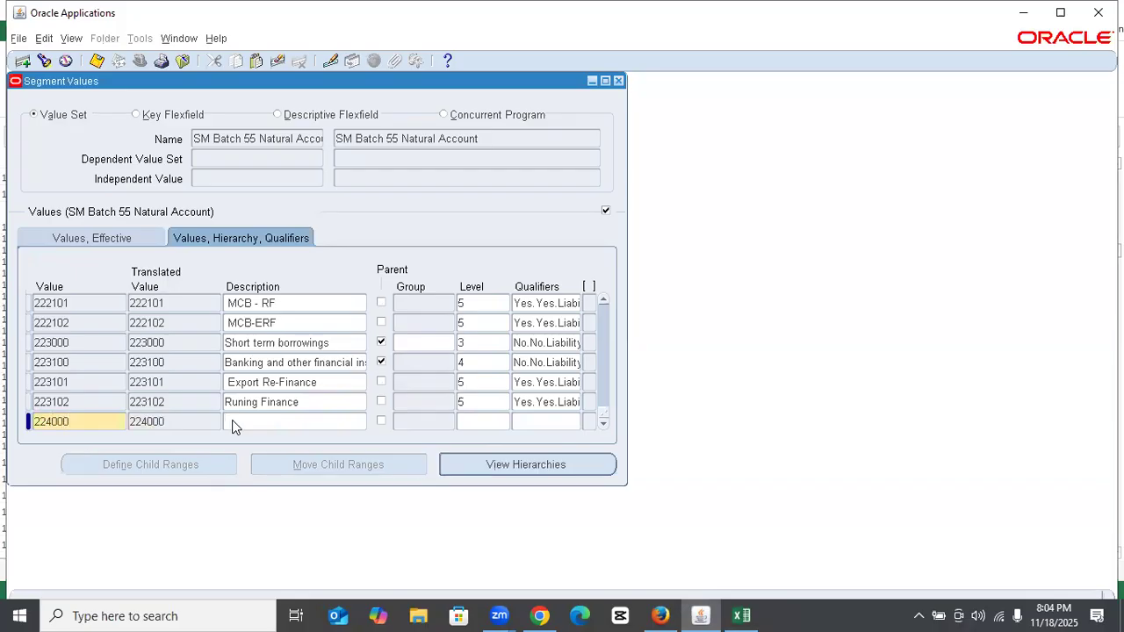
key(ctrl+v)
Make value 224000 a level 3 parent of account type Liability, and disallow budgeting and posting for it
click(381, 421)
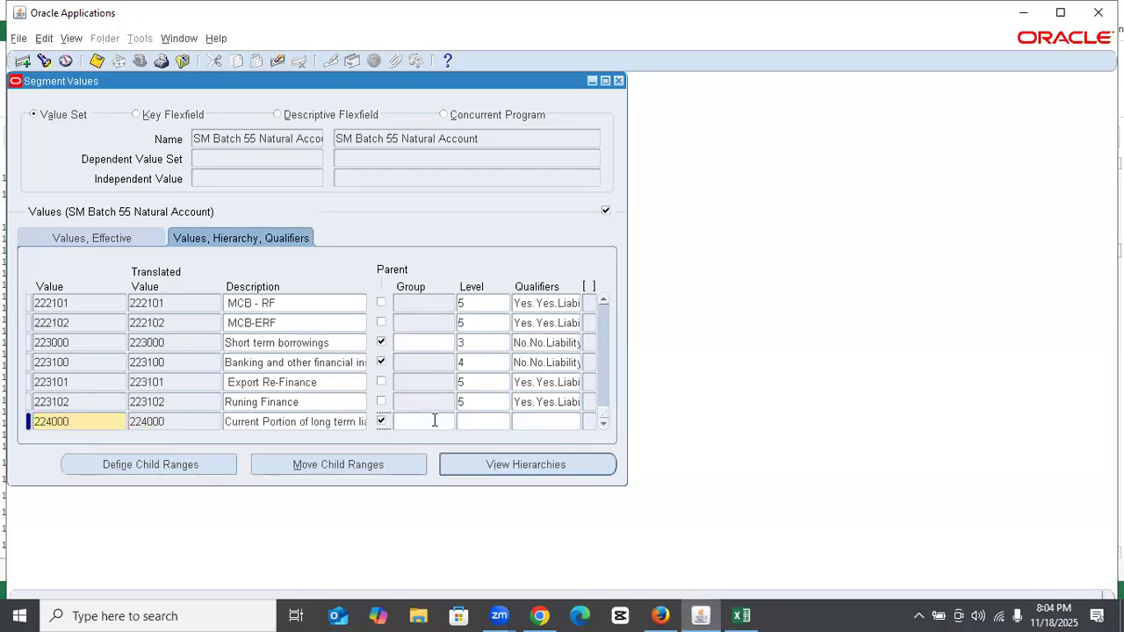
click(468, 421)
key(Tab)
text(n)
key(Tab)
text(n)
key(Tab)
text(l)
click(468, 414)
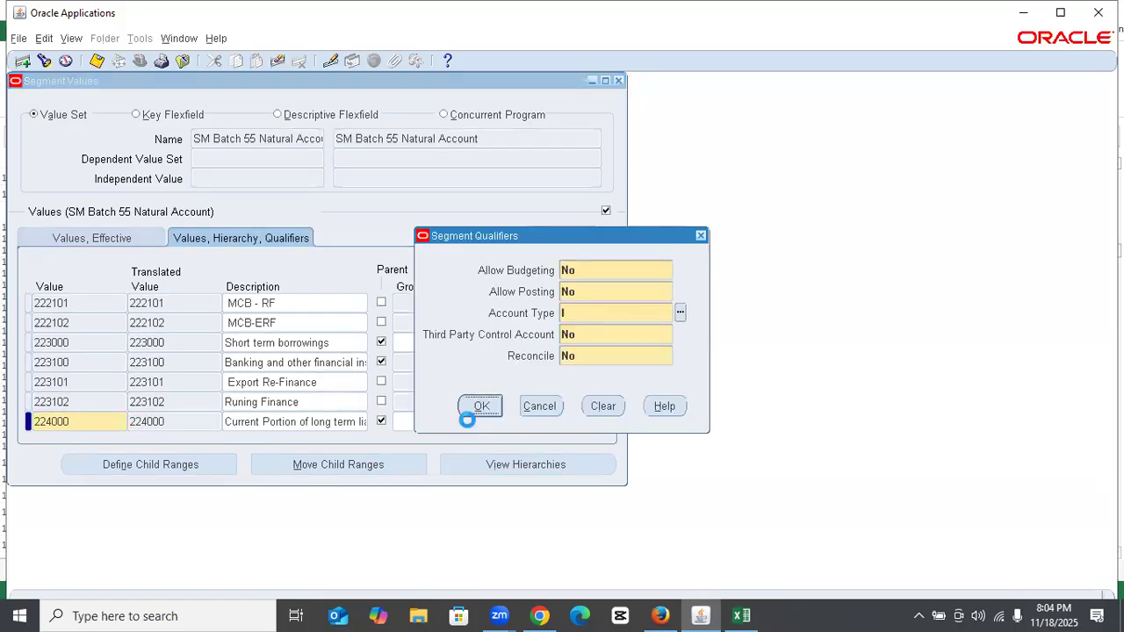
Add value 224100 with the current maturity of lease description copied from cell D163 of the Excel workbook
text(224100)
key(Tab)
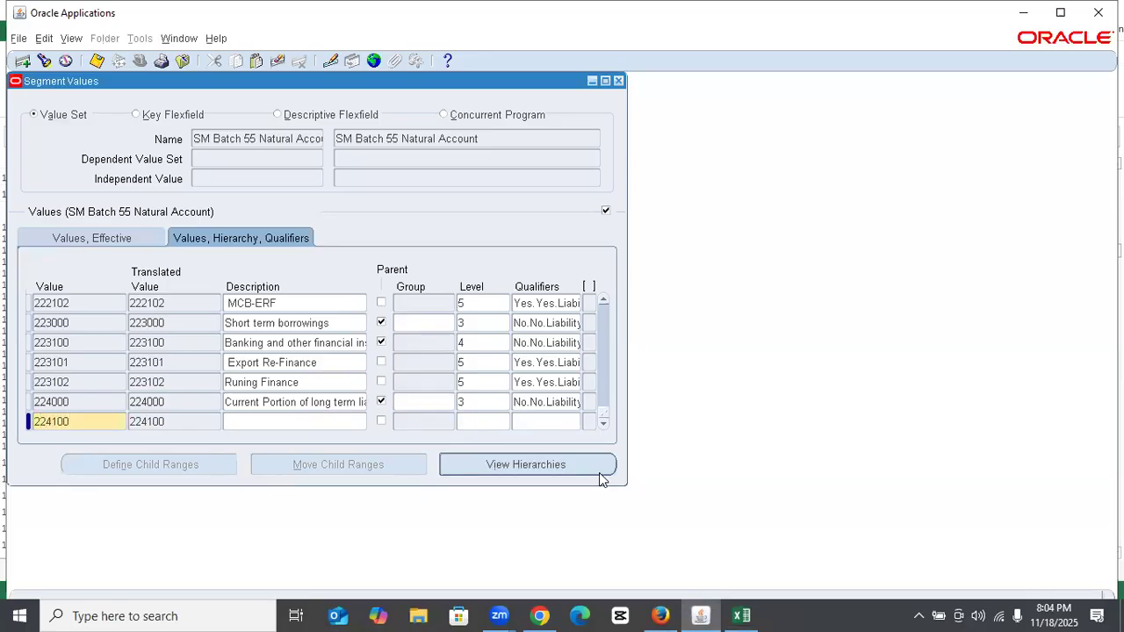
click(742, 614)
click(406, 240)
key(alt+Tab)
key(ctrl+v)
Make value 224100 a level 4 parent of account type Liability, with budgeting and posting disallowed
click(380, 421)
click(463, 419)
key(Tab)
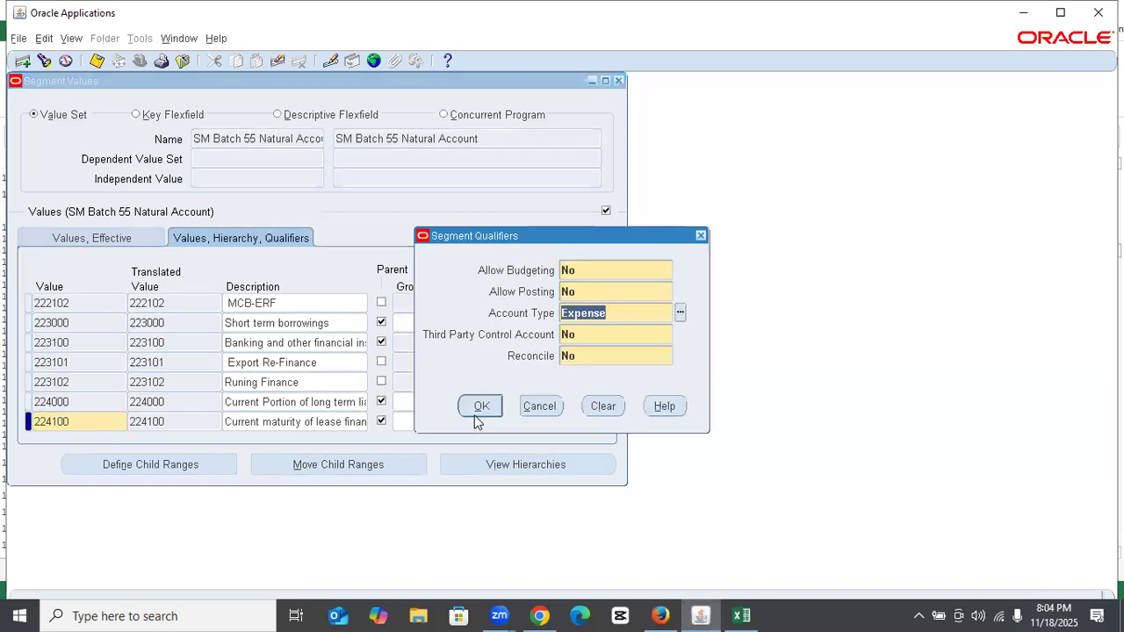
click(475, 414)
Duplicate the 224100 record as value 224101 with the description Leased Generator for App.Div. from the Excel workbook
key(shift+F6)
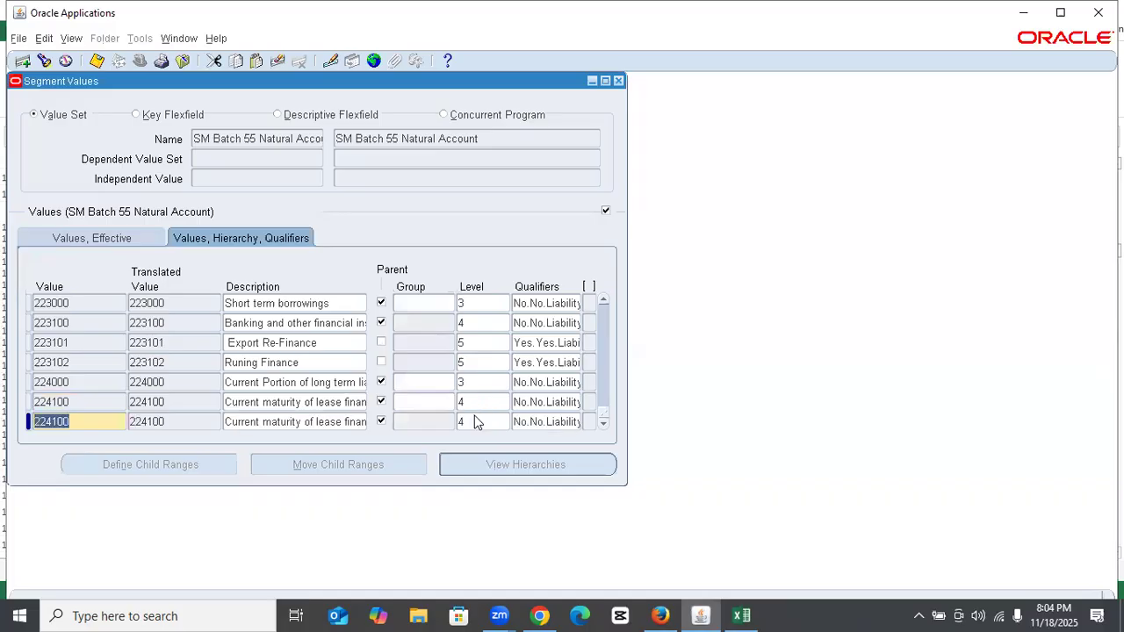
text(1)
key(Tab)
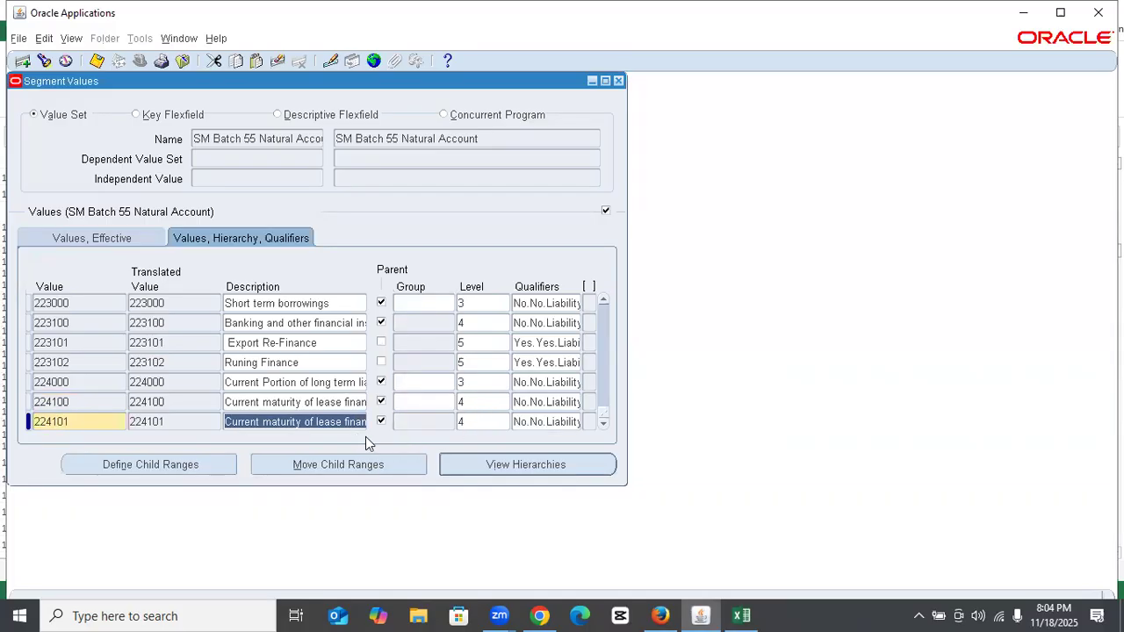
key(alt+Tab)
click(595, 287)
key(ctrl+c)
click(698, 615)
key(ctrl+v)
Make value 224101 a non-parent at level 5, allow budgeting and posting for it, and save it
click(381, 421)
double_click(495, 422)
text(5)
key(Tab)
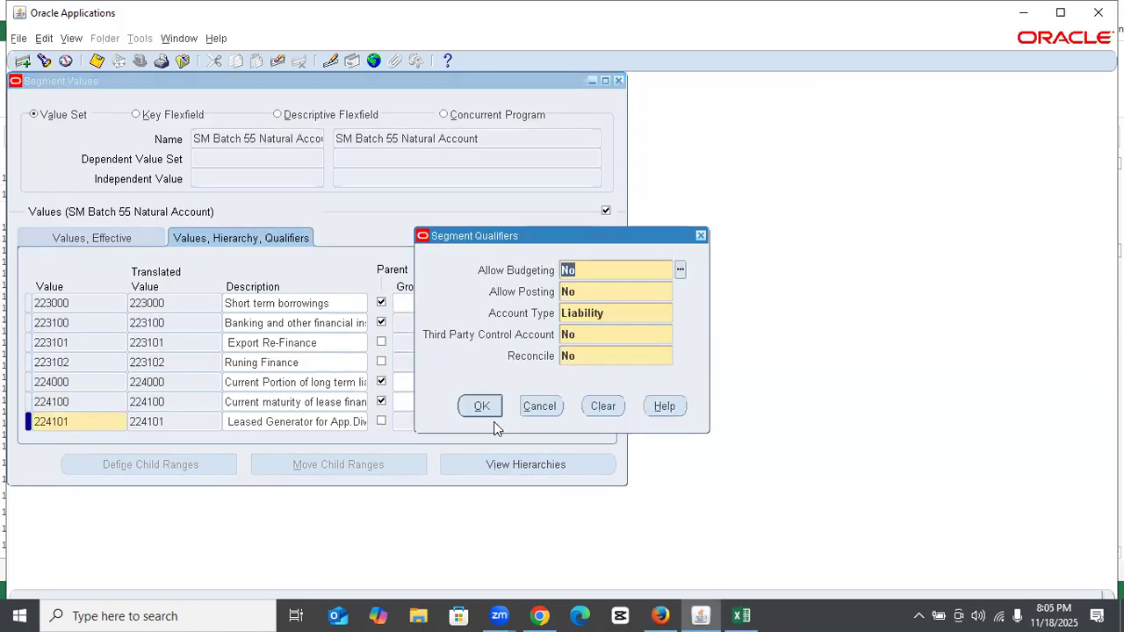
text(y)
key(Tab)
text(y)
key(Return)
key(ctrl+s)
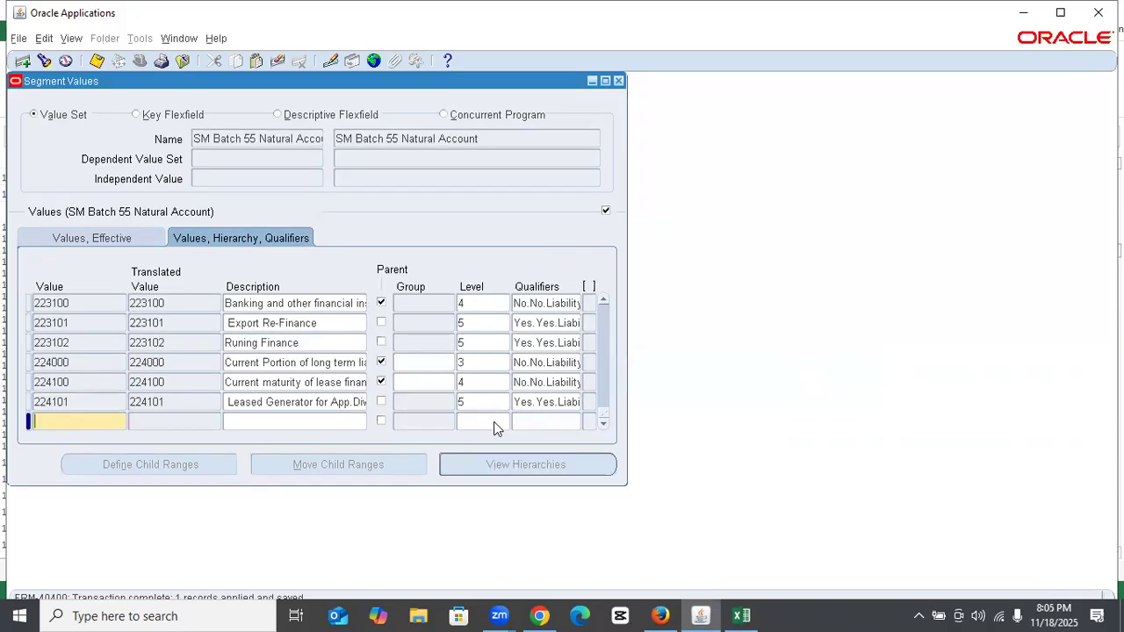
Duplicate the 224101 record as value 224102 with the Leased Suzuki Wagon-R description from cell F177 of the Excel workbook, and save it
key(shift+F6)
key(Right)
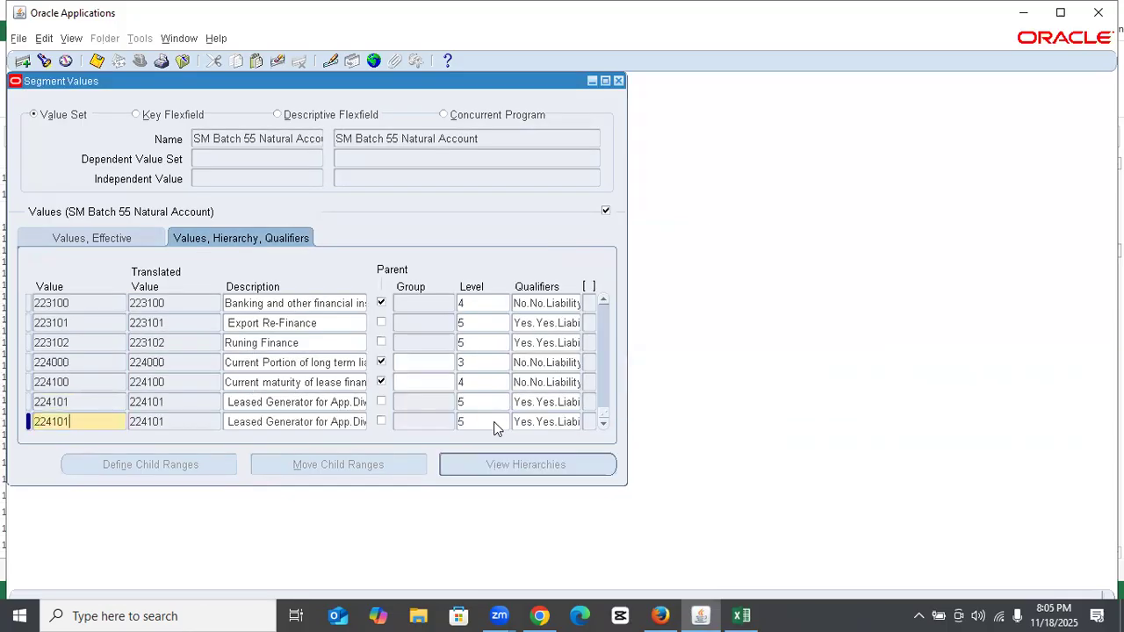
key(Tab)
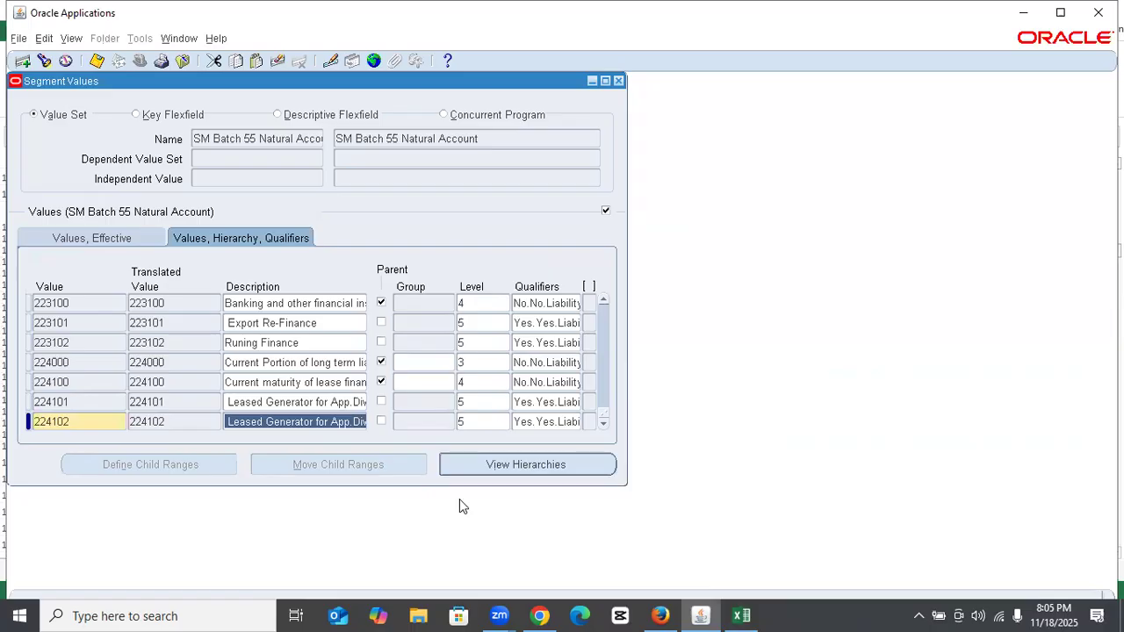
click(742, 614)
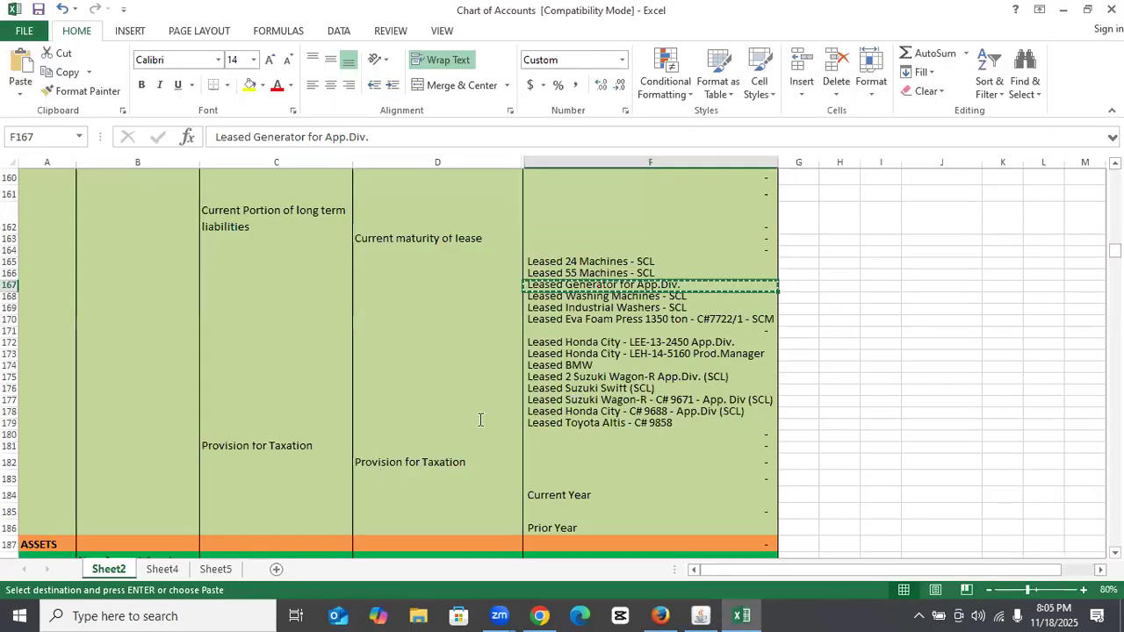
key(alt+Tab)
key(ctrl+s)
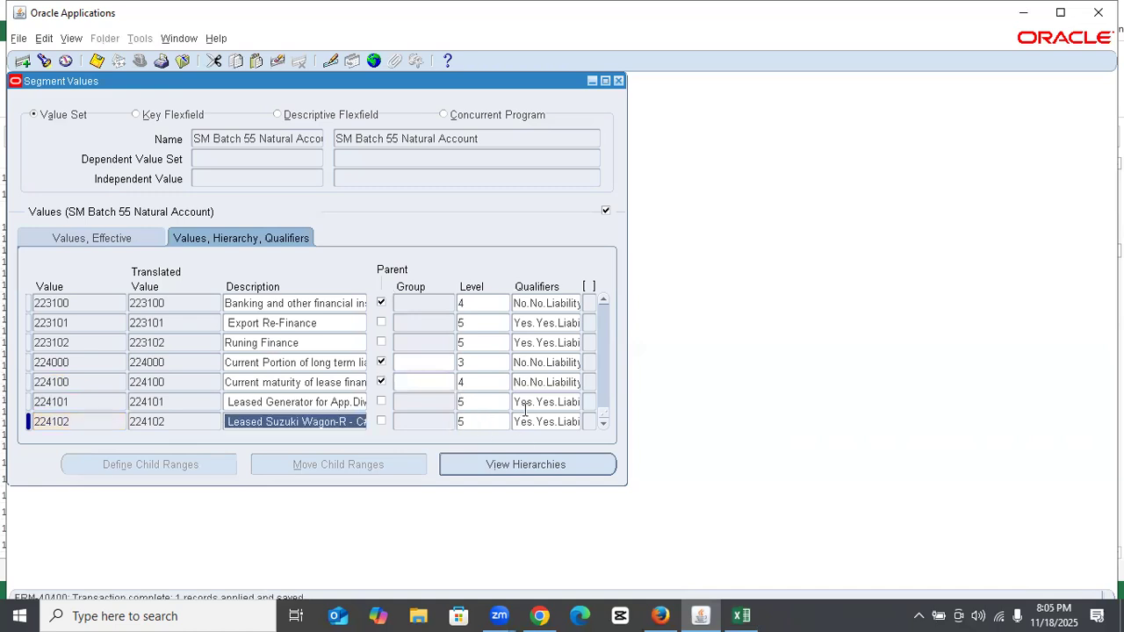
Add value 225000 with the description Provision for Taxation copied from cell C181 of the Excel workbook
key(Down)
click(741, 616)
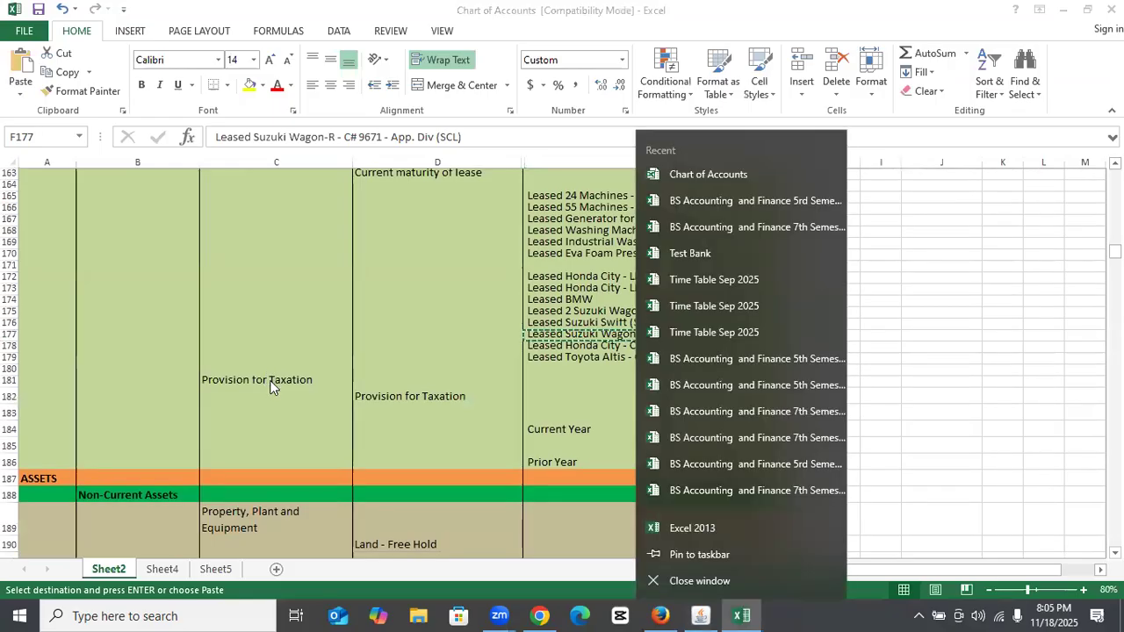
click(271, 380)
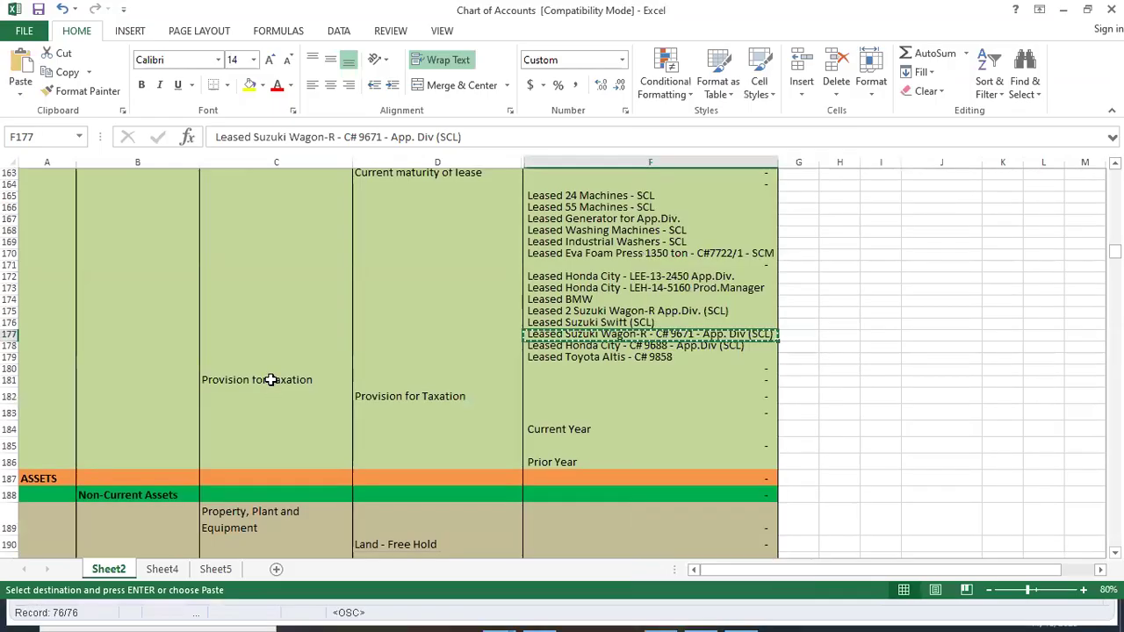
key(Escape)
click(296, 381)
key(ctrl+c)
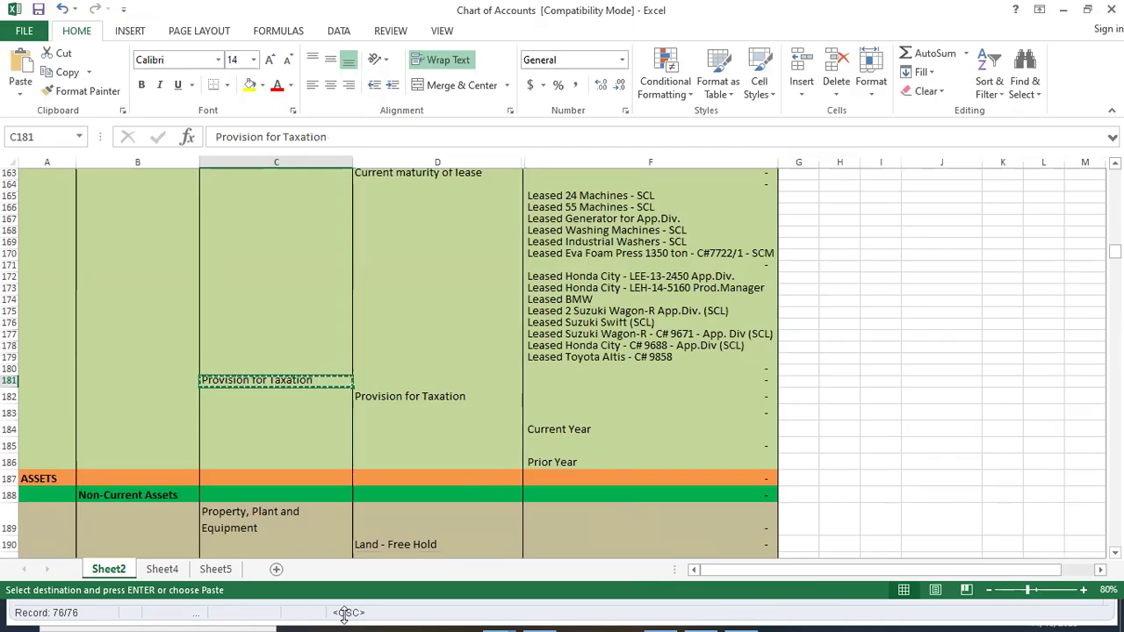
click(111, 425)
text(22)
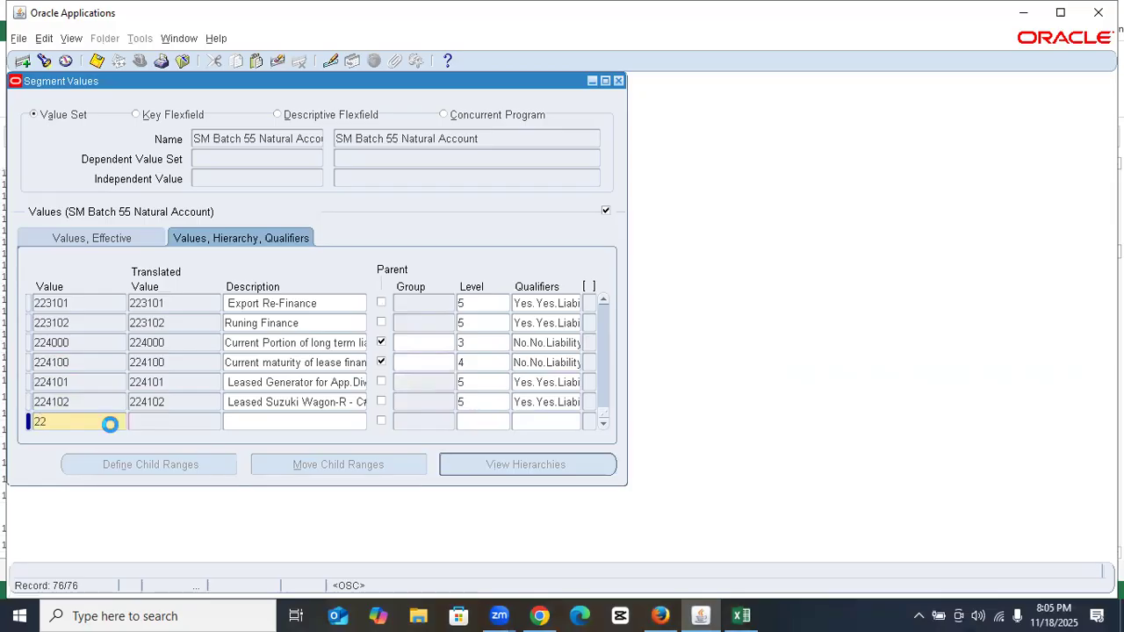
text(5000)
key(Tab)
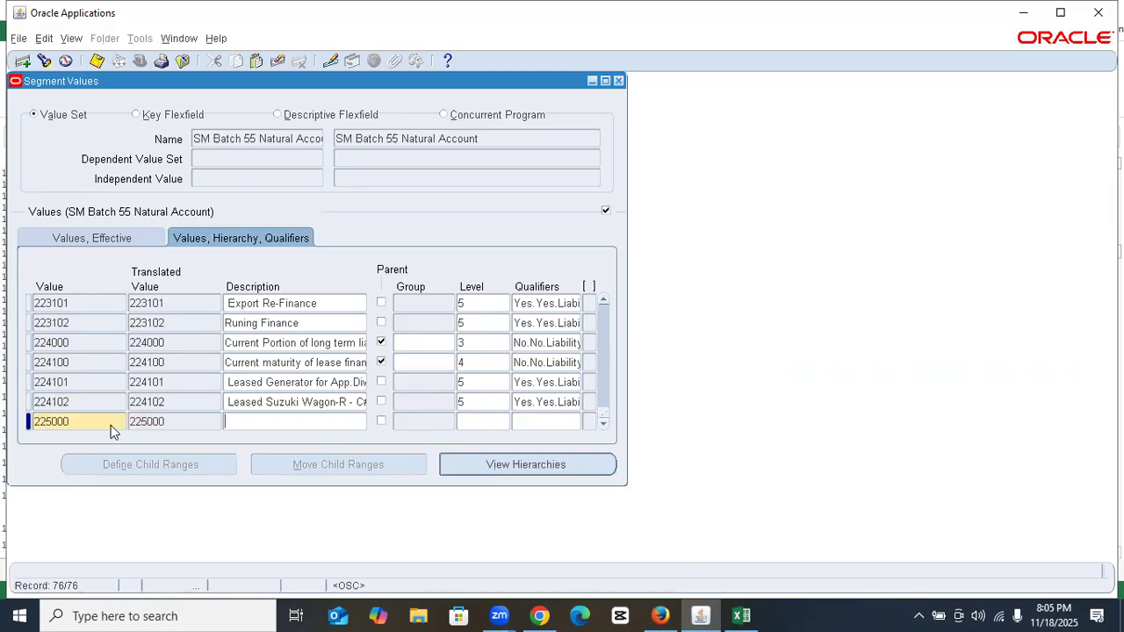
key(ctrl+v)
Make value 225000 a level 3 parent of account type Liability, with budgeting and posting disallowed, and save it
click(380, 421)
click(471, 420)
key(Tab)
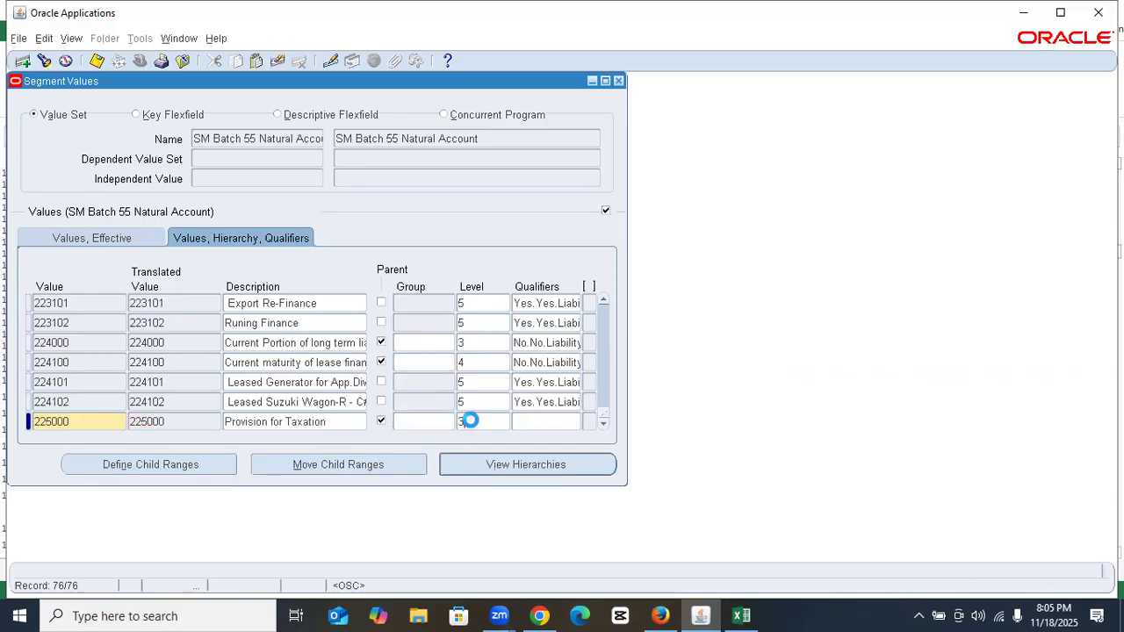
key(Tab)
text(L)
key(Return)
key(ctrl+s)
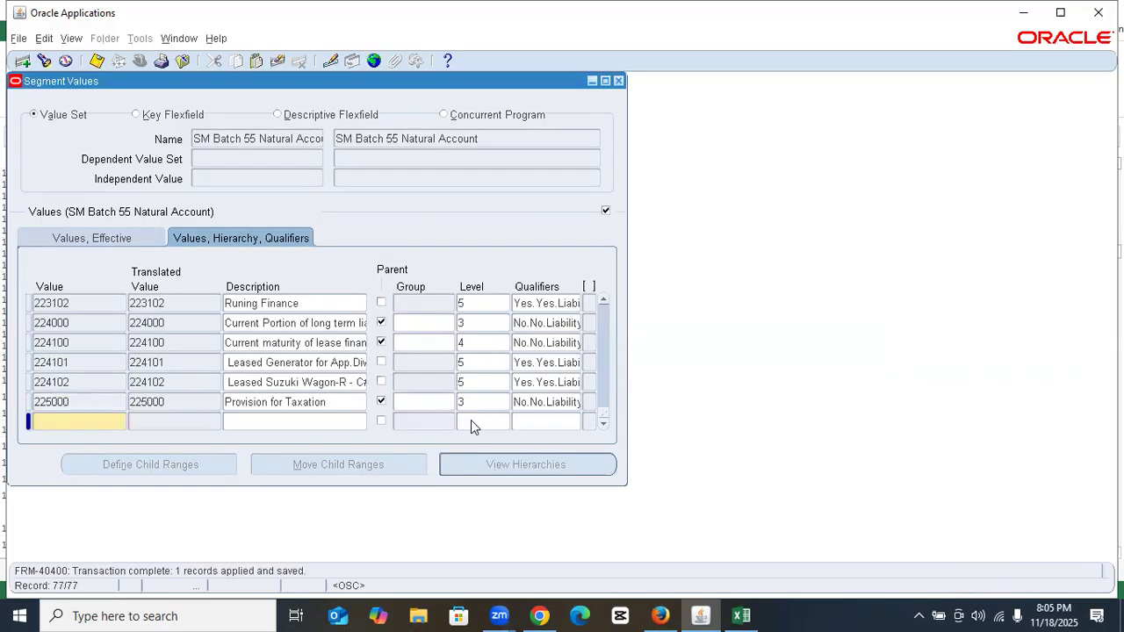
Duplicate the 225000 record as value 225100 at level 4, keeping the Provision for Taxation description, and save it
key(shift+F6)
key(End)
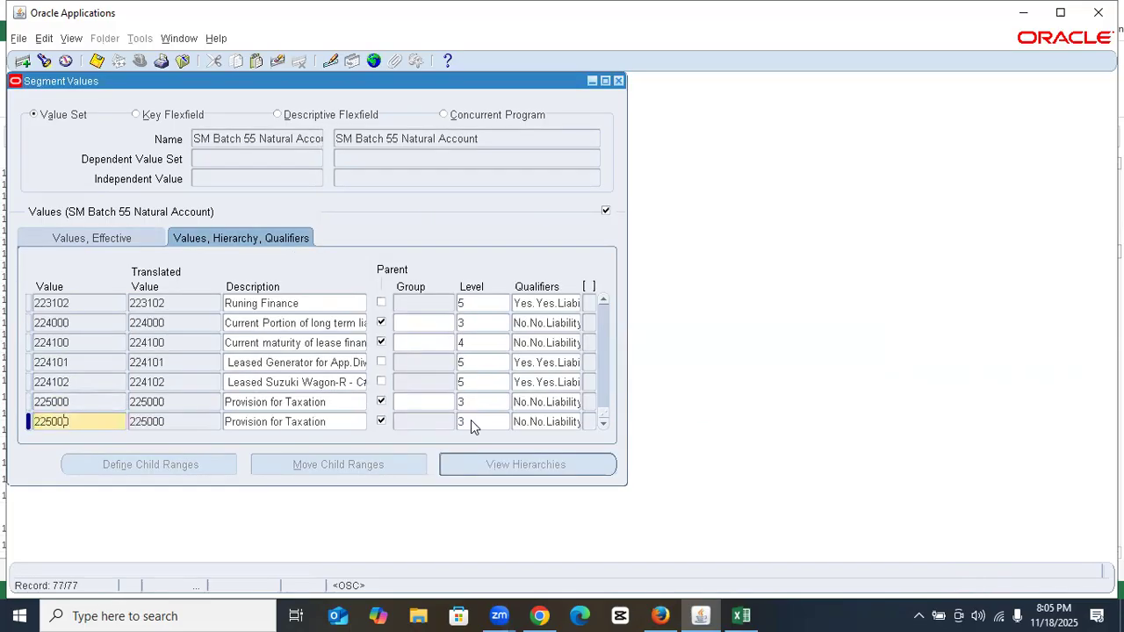
key(BackSpace)
key(BackSpace)
text(100)
key(Tab)
click(741, 615)
click(701, 616)
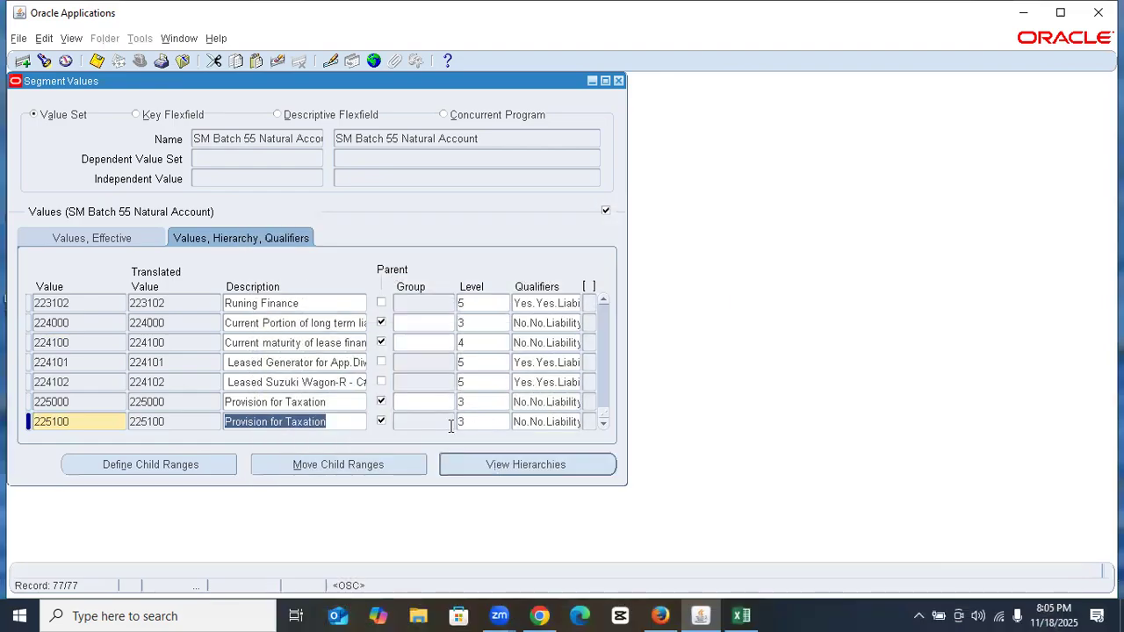
double_click(471, 423)
text(4)
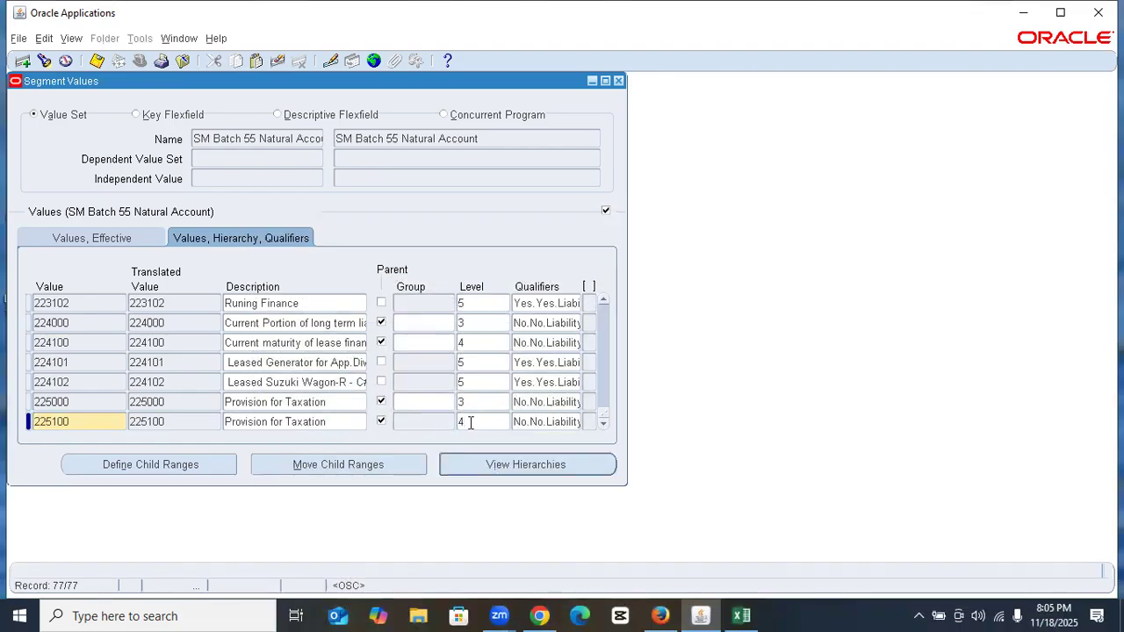
key(ctrl+s)
key(Down)
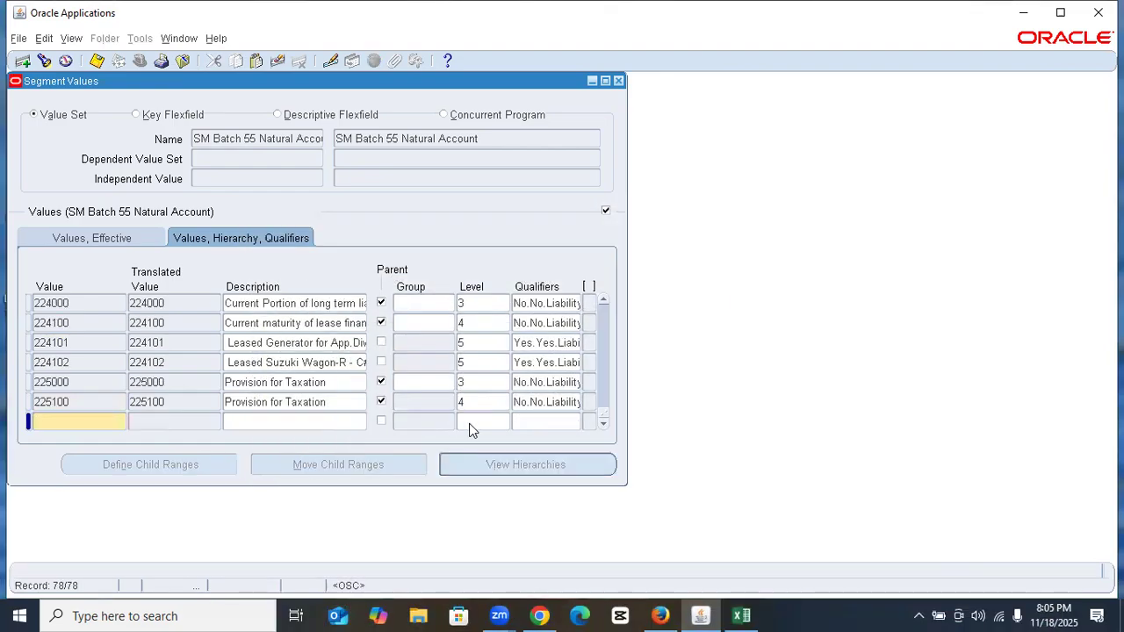
Duplicate the 225100 record as value 225101 with the Current Year description from cell F184 of the Excel workbook
key(shift+F6)
key(Right)
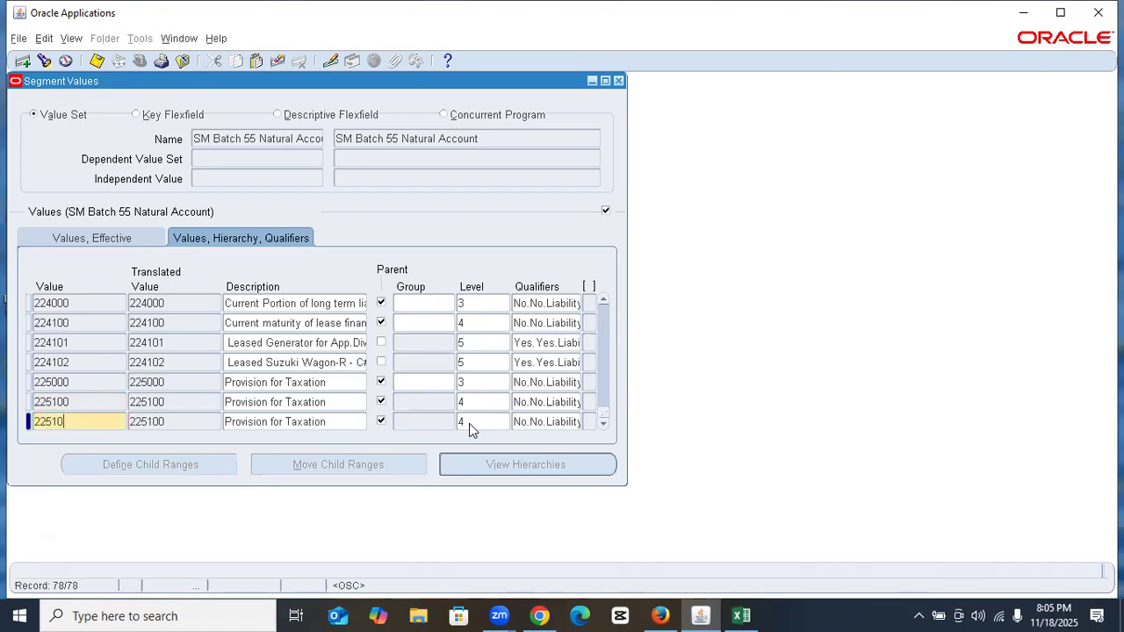
key(Tab)
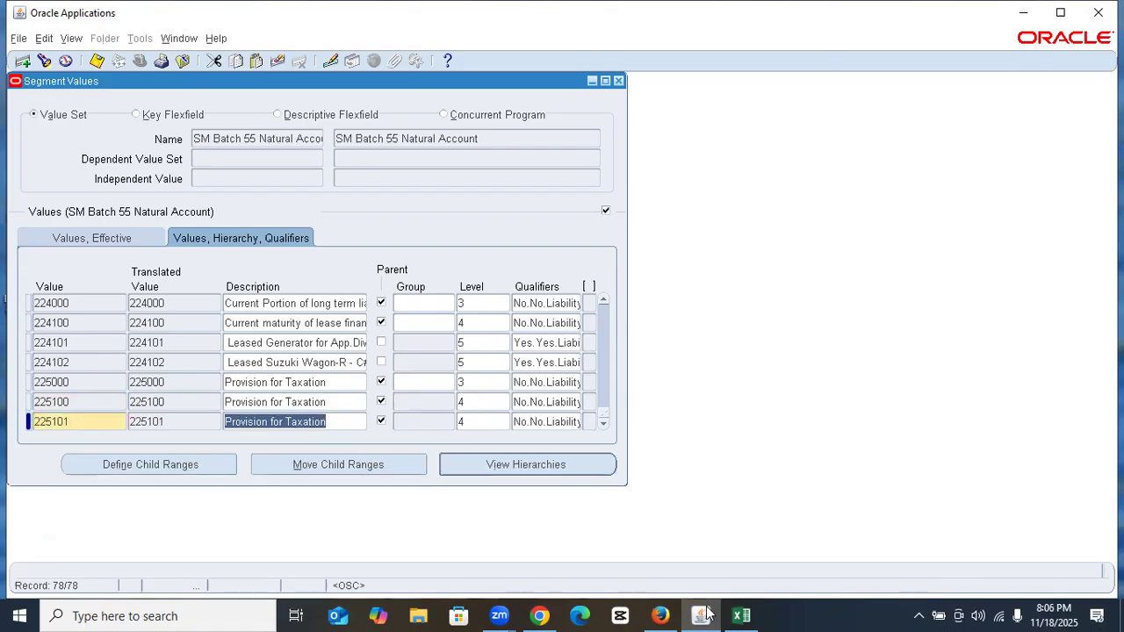
click(741, 616)
click(579, 432)
key(ctrl+c)
click(699, 615)
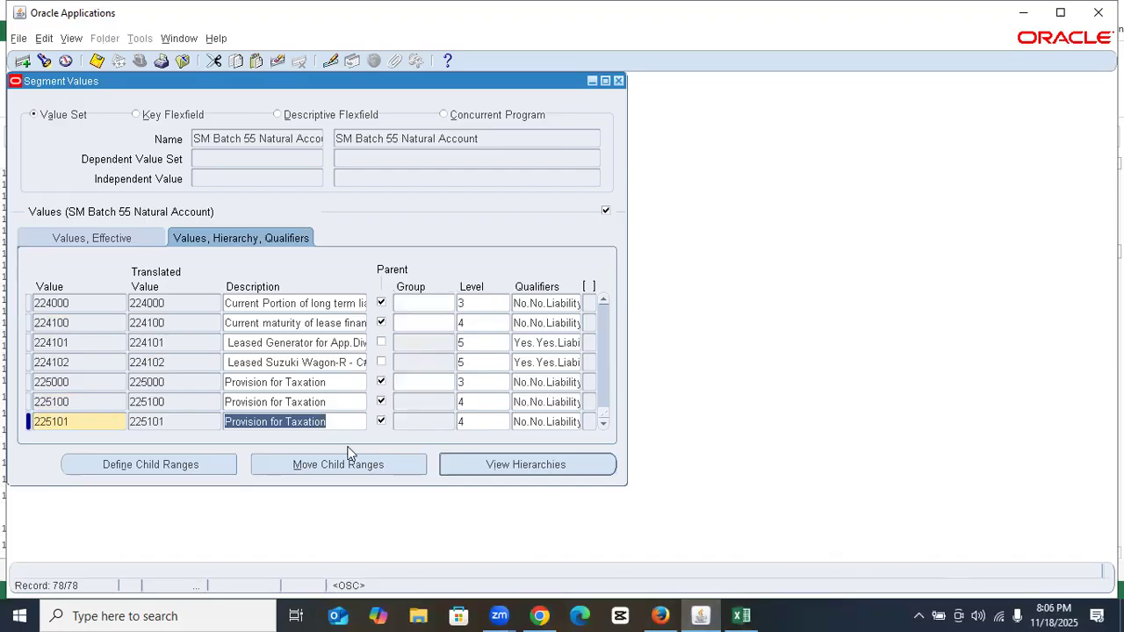
key(ctrl+v)
Make value 225101 a non-parent Liability account at level 5, allow budgeting and posting for it, and save it
click(380, 422)
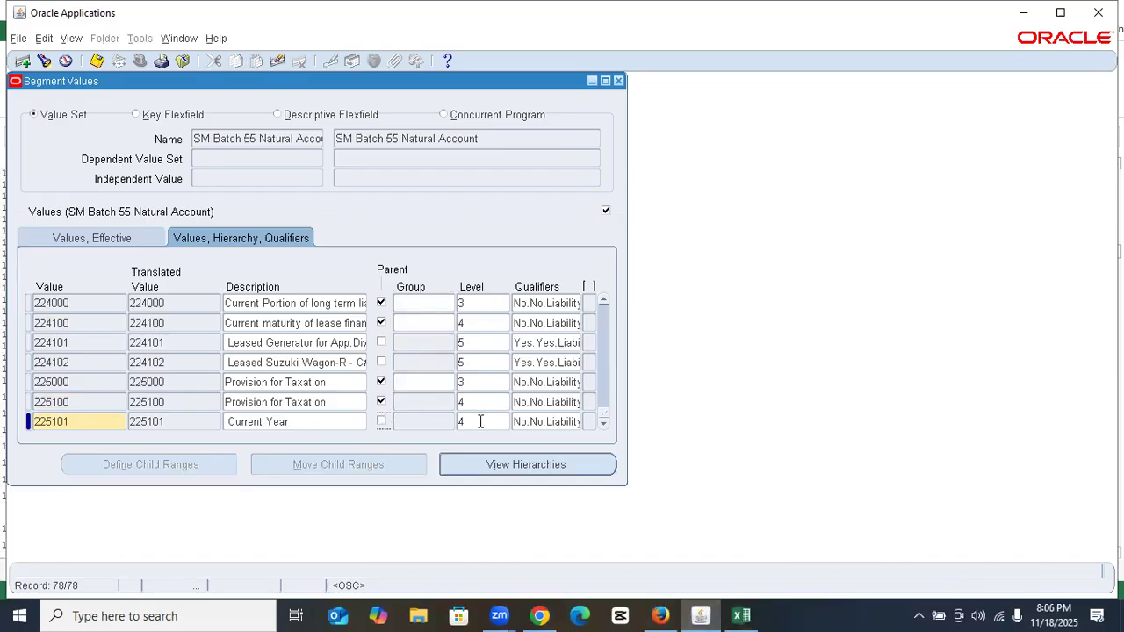
double_click(481, 422)
text(5)
key(Tab)
text(y)
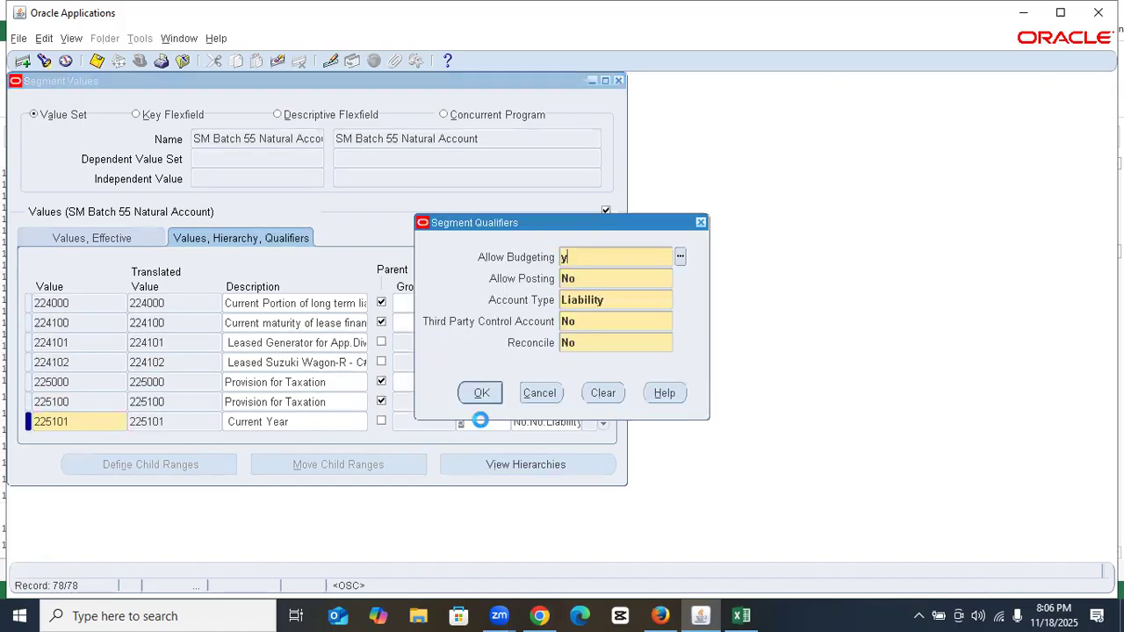
key(Tab)
key(Tab)
text(y)
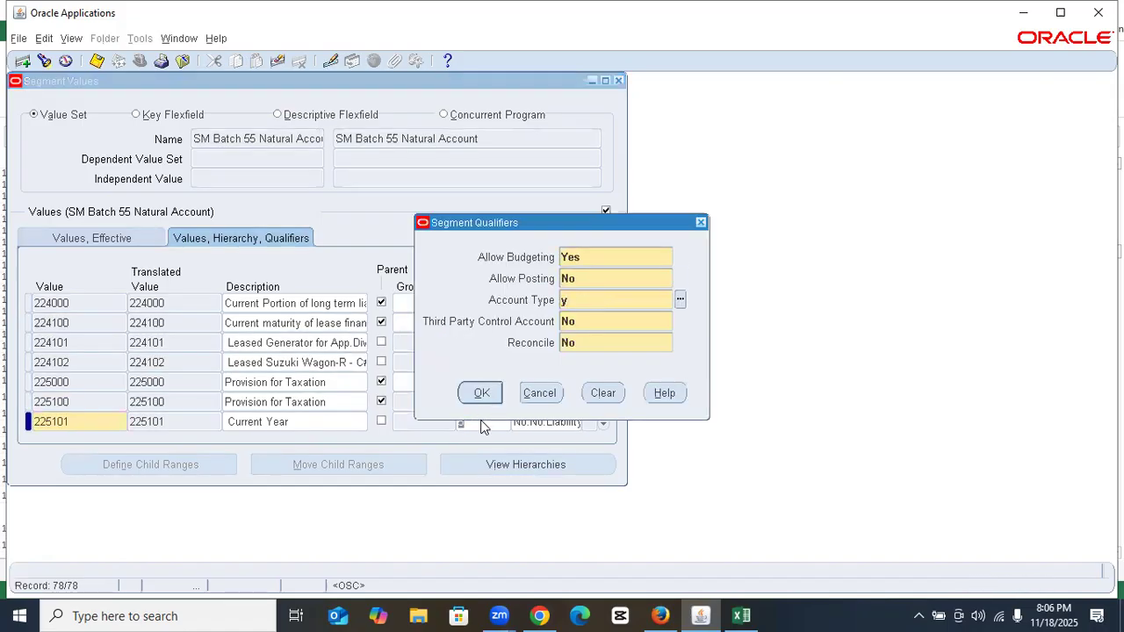
key(BackSpace)
text(L)
click(574, 280)
text(y)
key(Return)
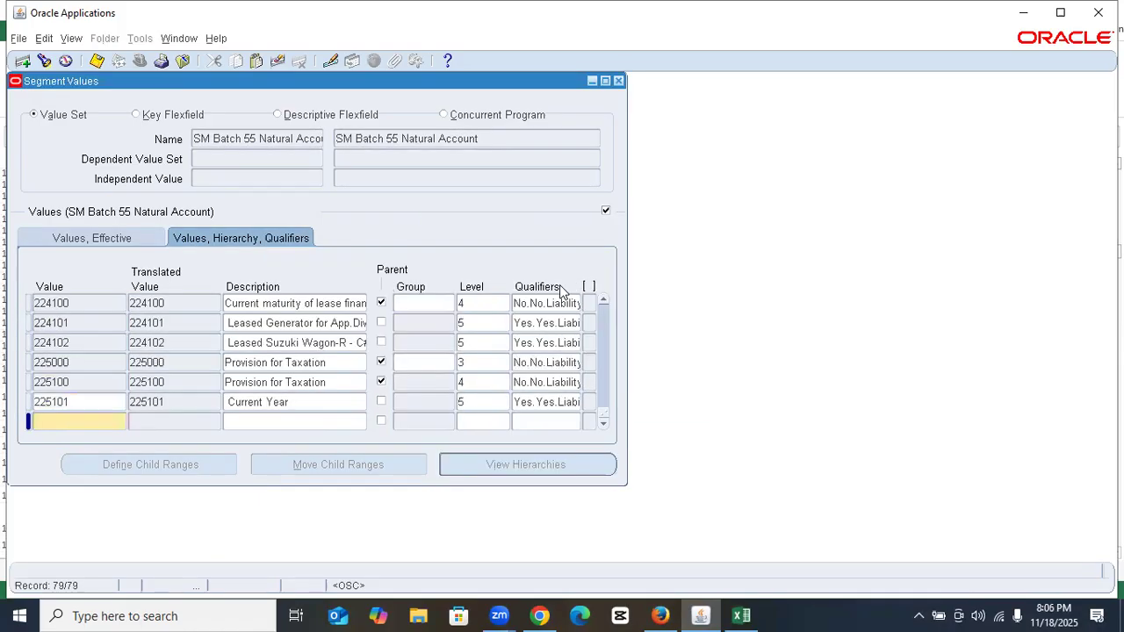
key(ctrl+s)
Duplicate the 225101 record as value 225102 described Prior Year Taxation, change the 225101 description to Current Year Taxation, and save both
key(shift+F6)
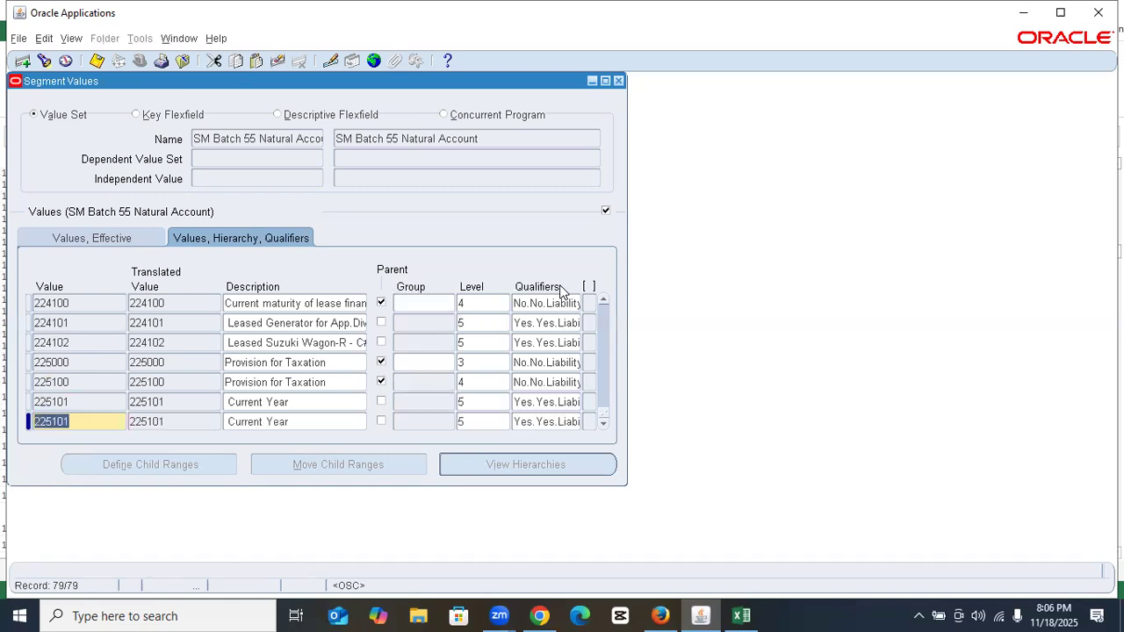
text(2)
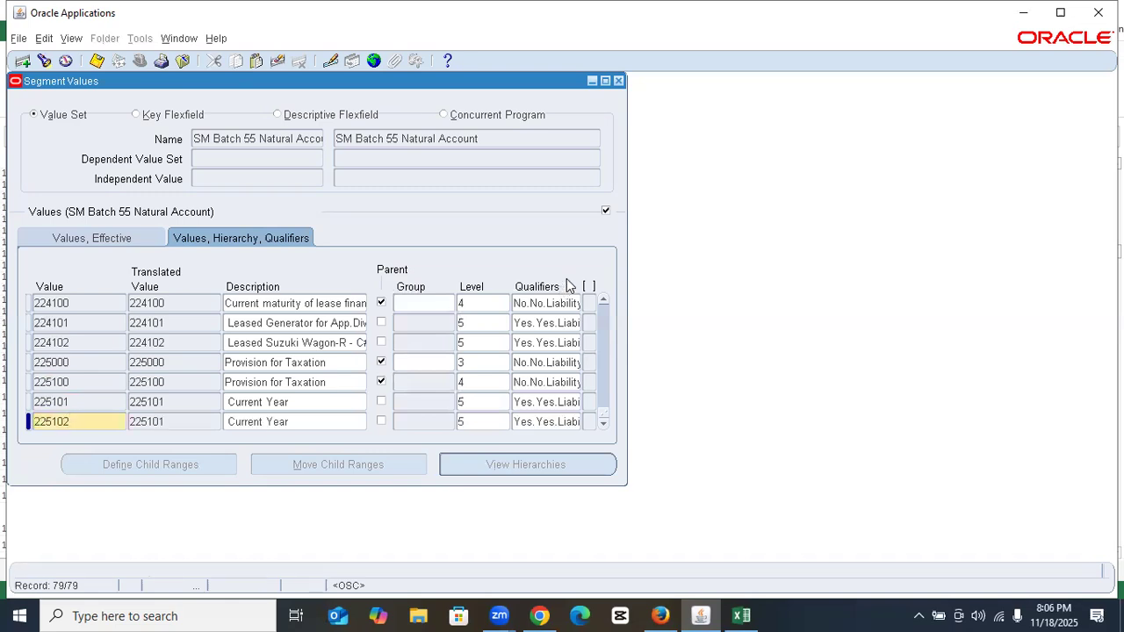
click(322, 421)
click(277, 421)
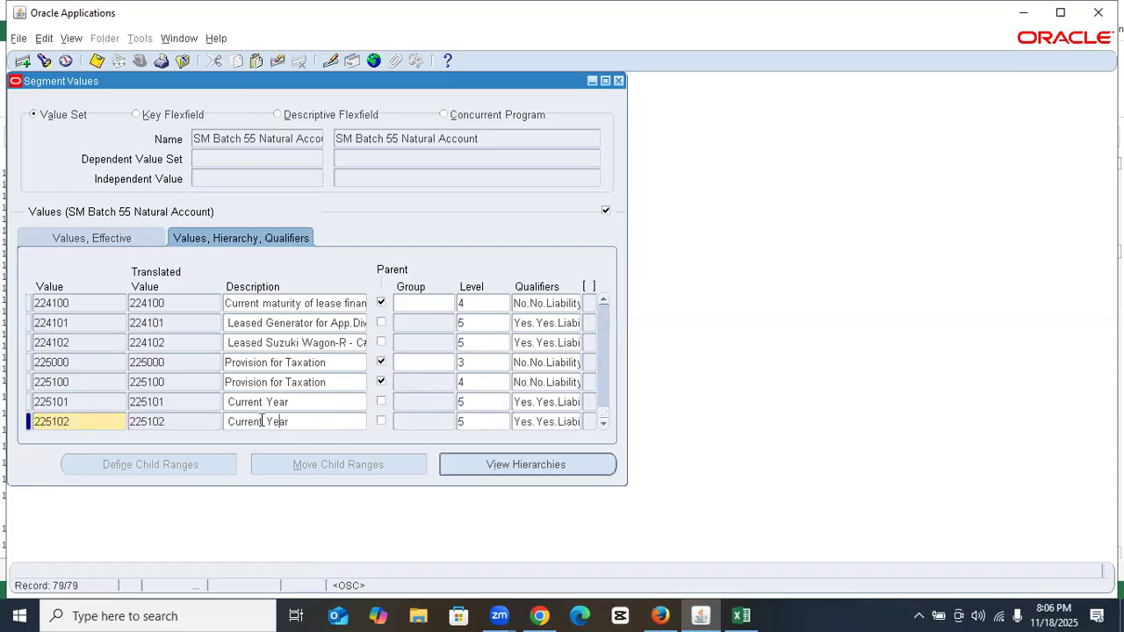
double_click(261, 420)
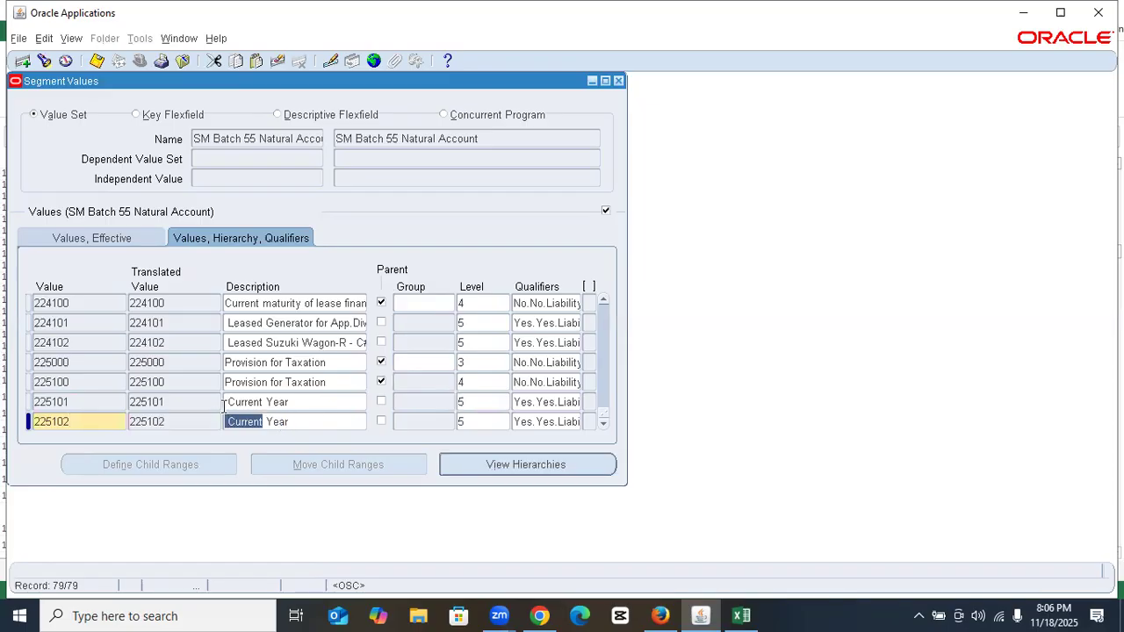
text(Prior)
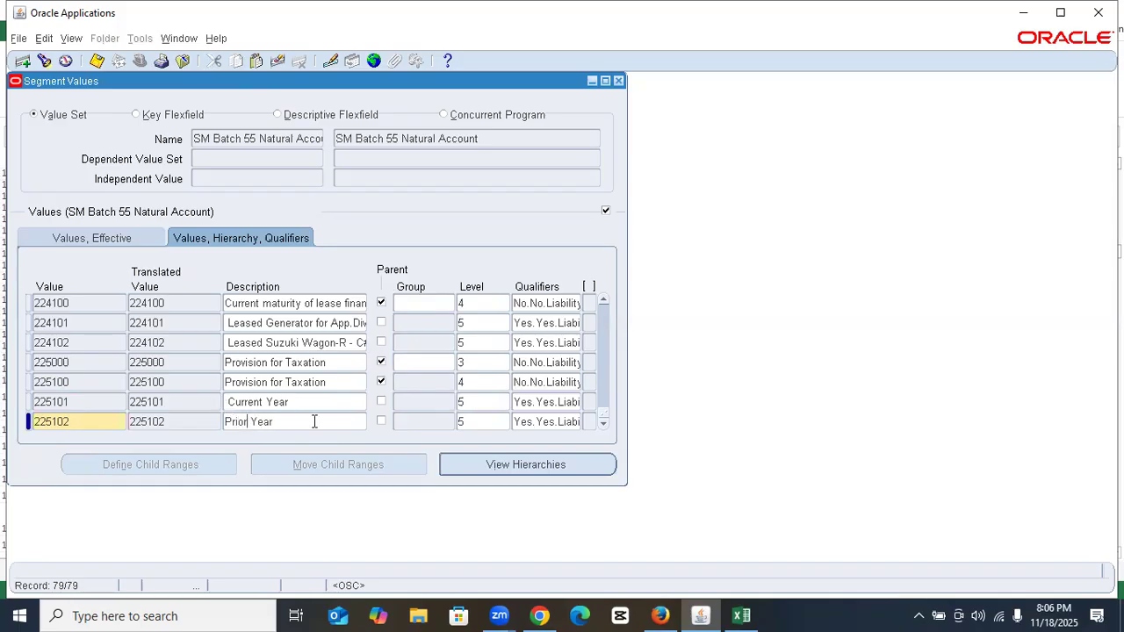
text( Year Taxation)
click(299, 400)
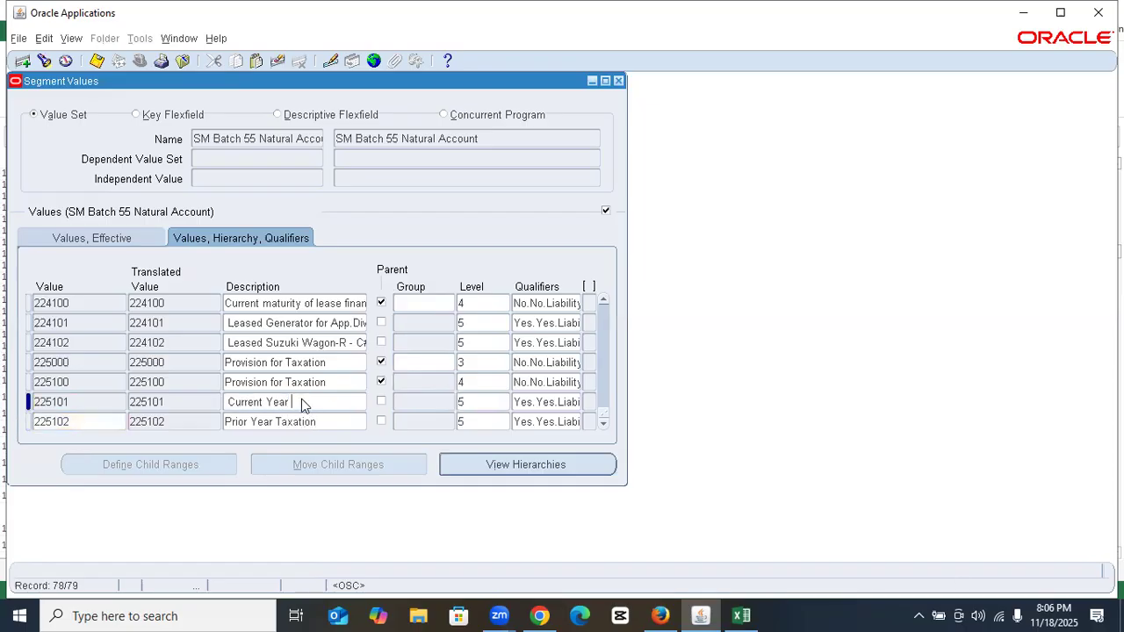
text(Taxation)
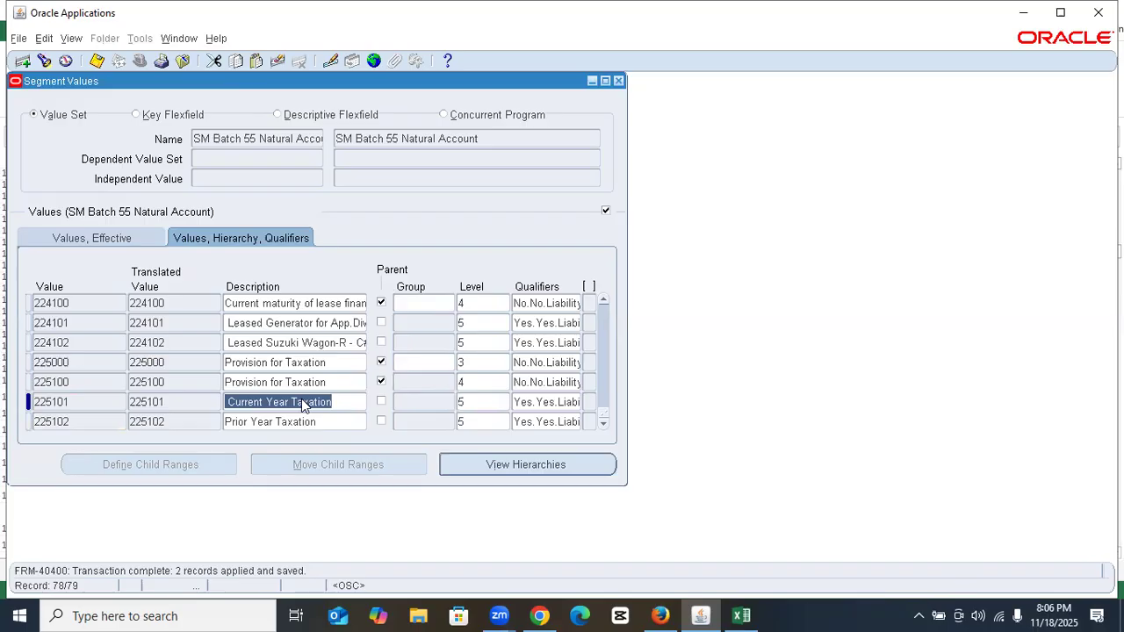
Check the Excel workbook for the accounts that follow Prior Year, and return to the 225102 record in Oracle Applications
click(741, 616)
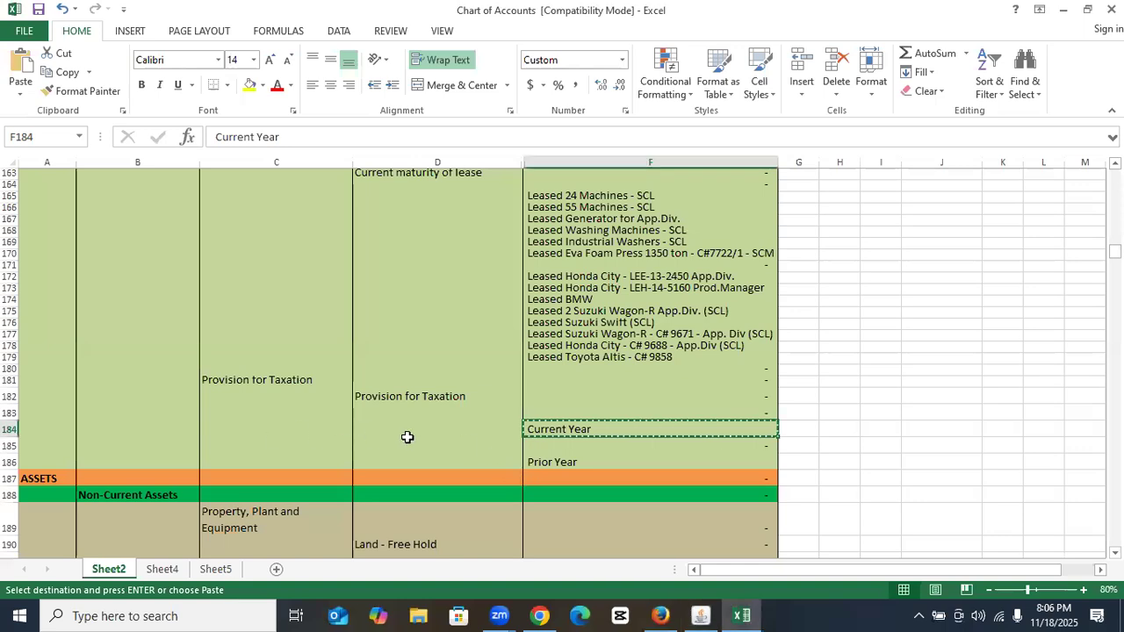
scroll(407, 436, down, 3)
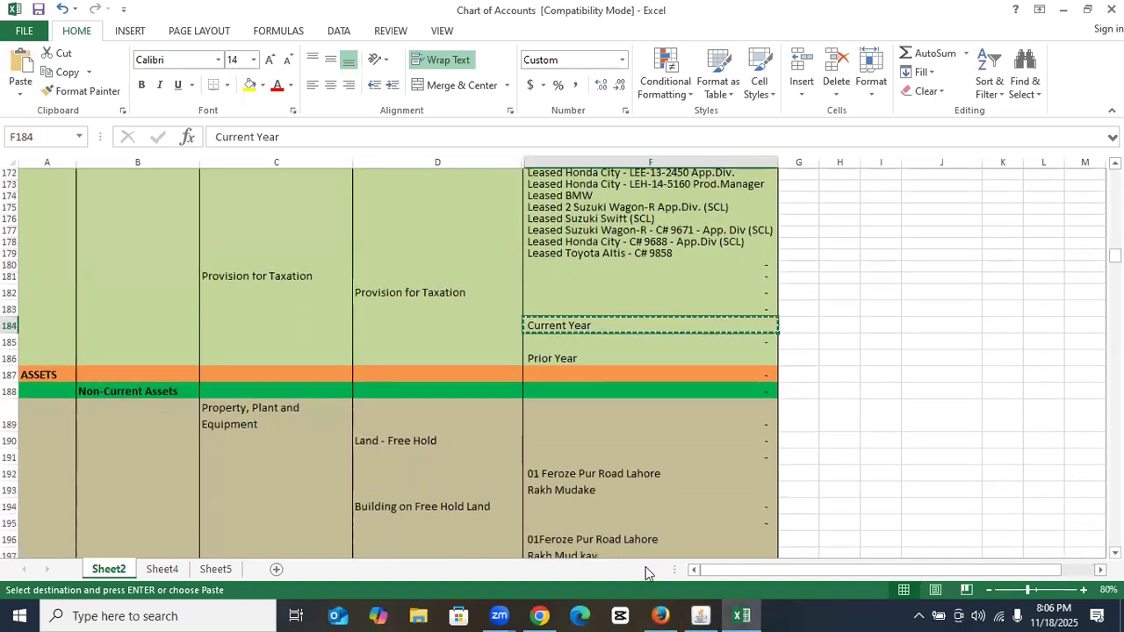
click(701, 615)
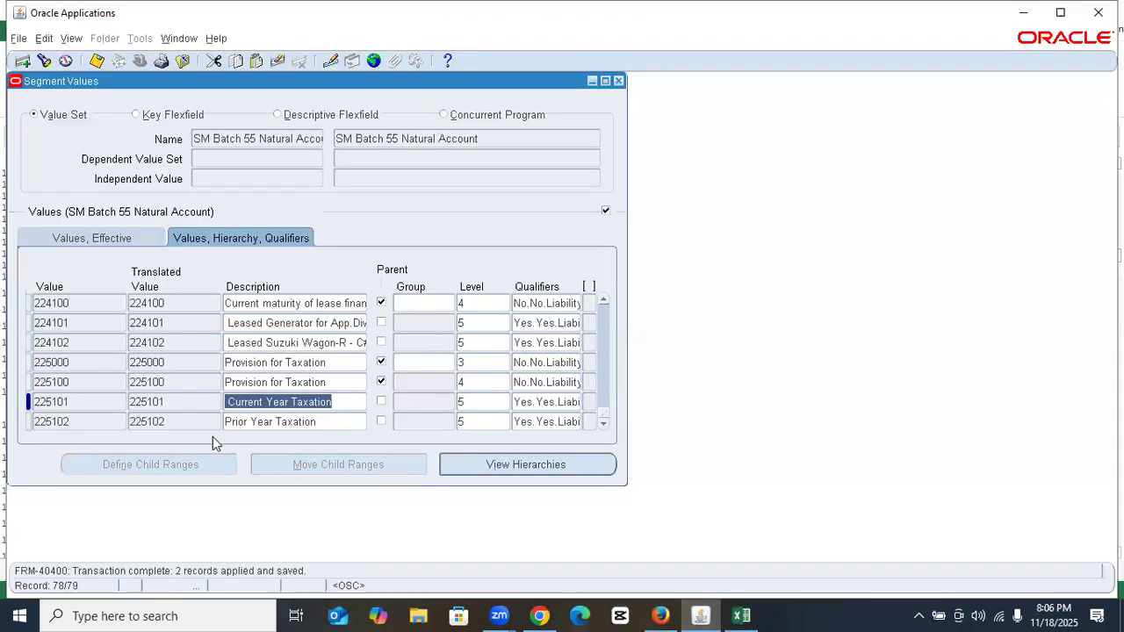
click(328, 423)
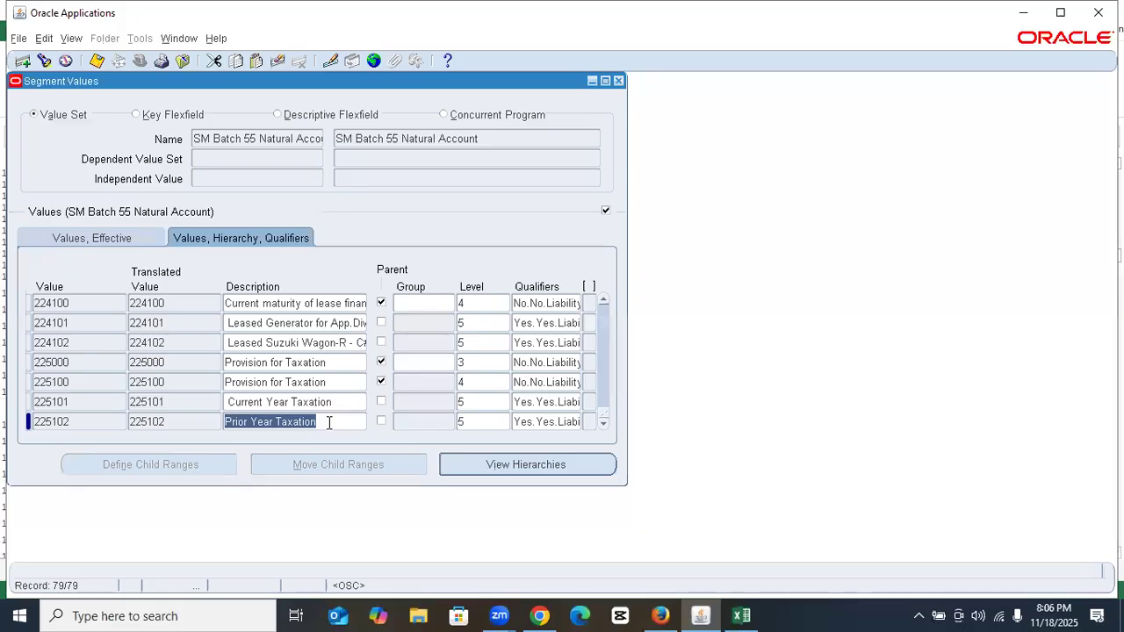